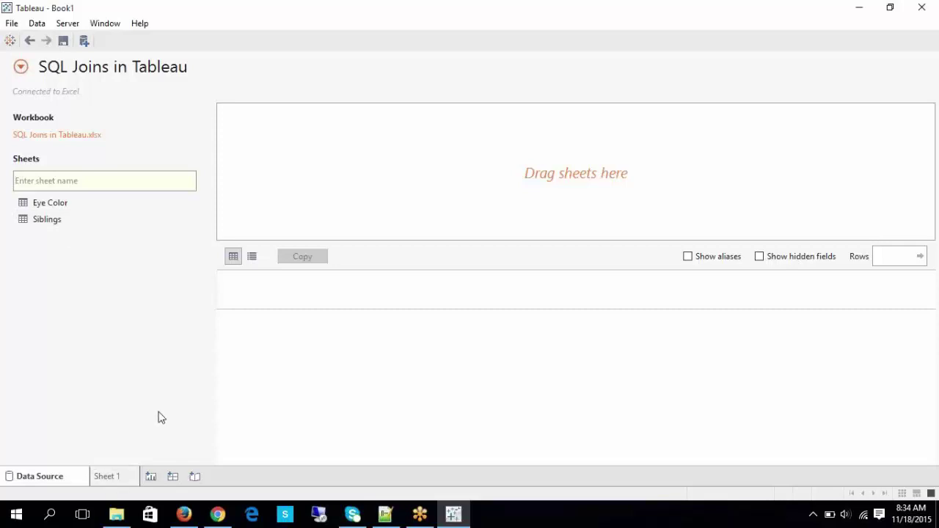
Step: Check the status of the SQL Joins in Tableau data source on Sheet 1, and return to the data source page
click(110, 480)
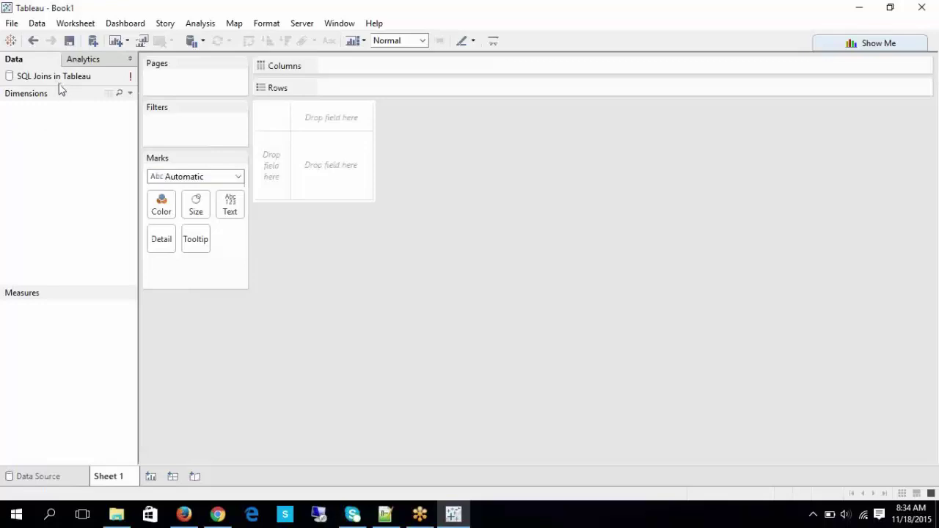
mouse_move(132, 80)
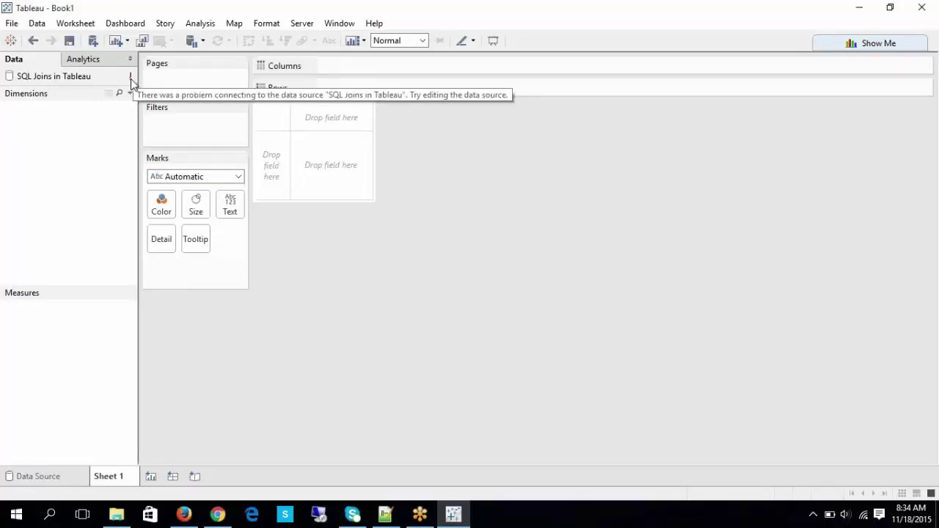
click(29, 478)
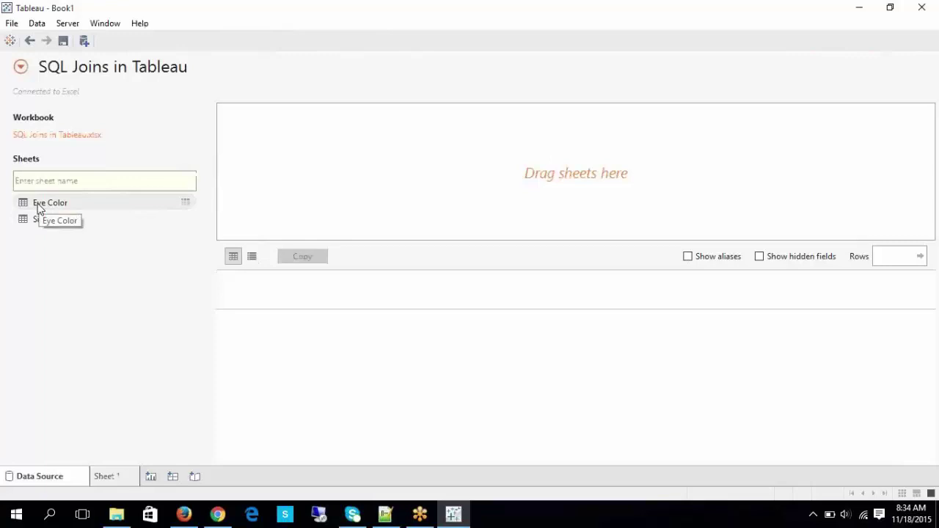
Step: Place the Eye Color and Siblings sheets on the canvas as a join, and remove Siblings from it
drag(38, 209, 239, 144)
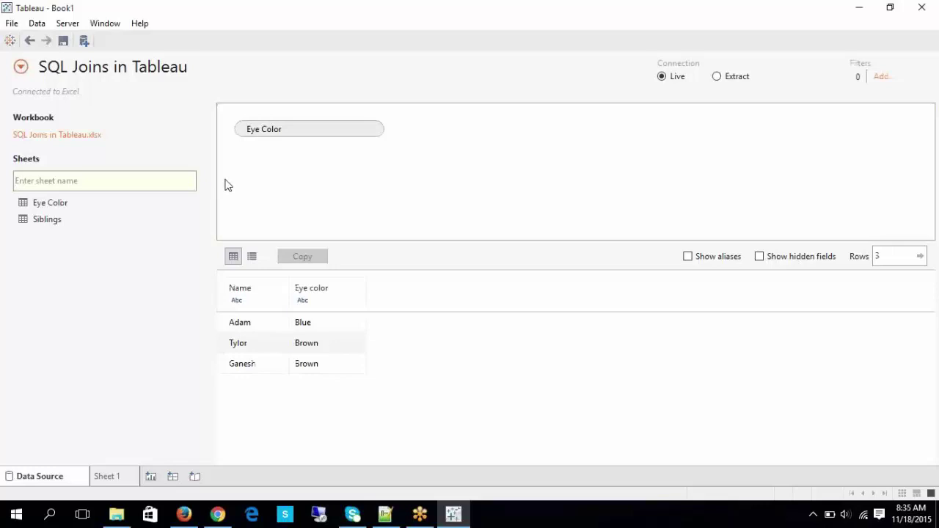
drag(48, 222, 448, 176)
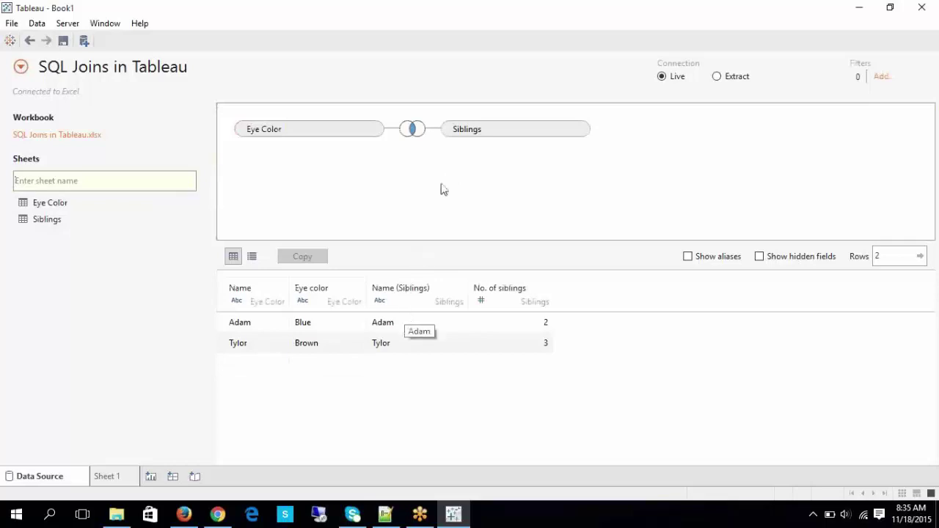
drag(458, 133, 184, 236)
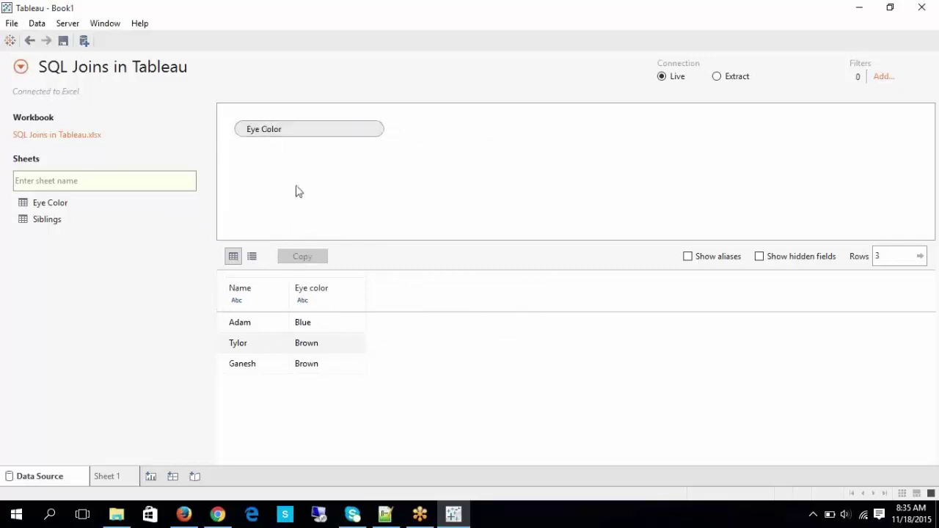
Step: Examine the Name and Eye color columns in the Eye Color preview, and clear the sheet from the canvas
click(257, 321)
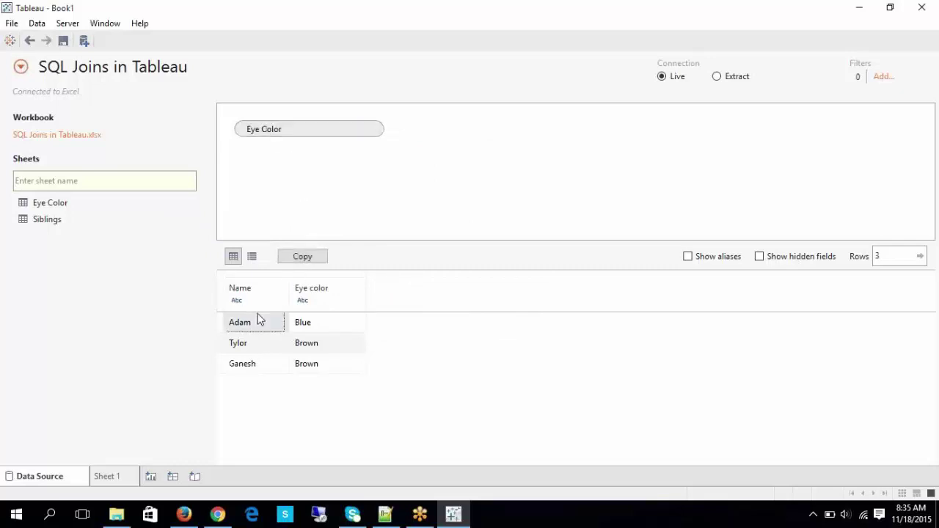
click(256, 300)
click(317, 303)
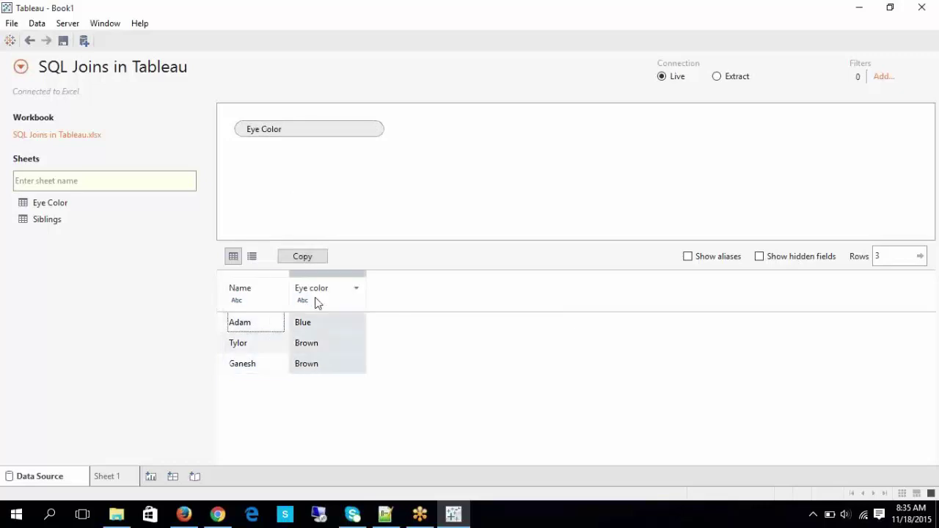
click(266, 331)
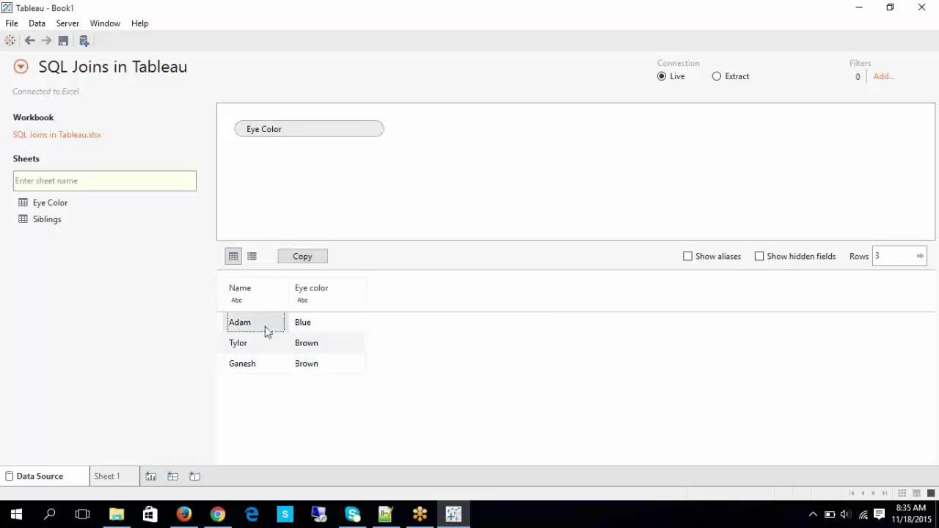
click(259, 349)
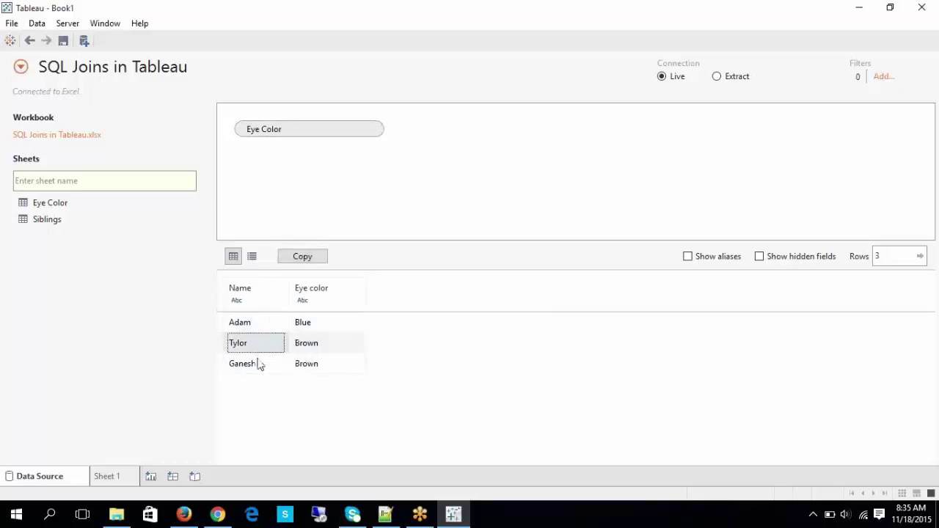
click(256, 369)
click(318, 327)
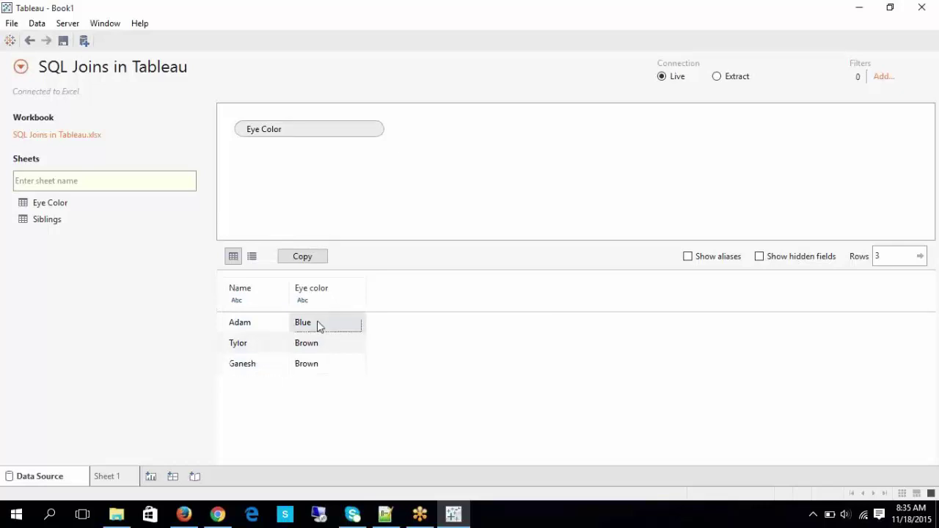
click(325, 363)
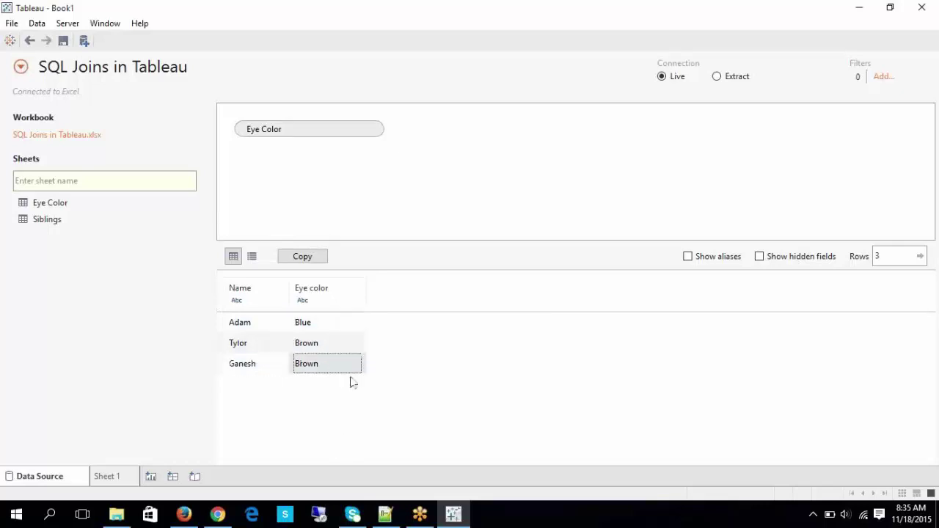
click(244, 136)
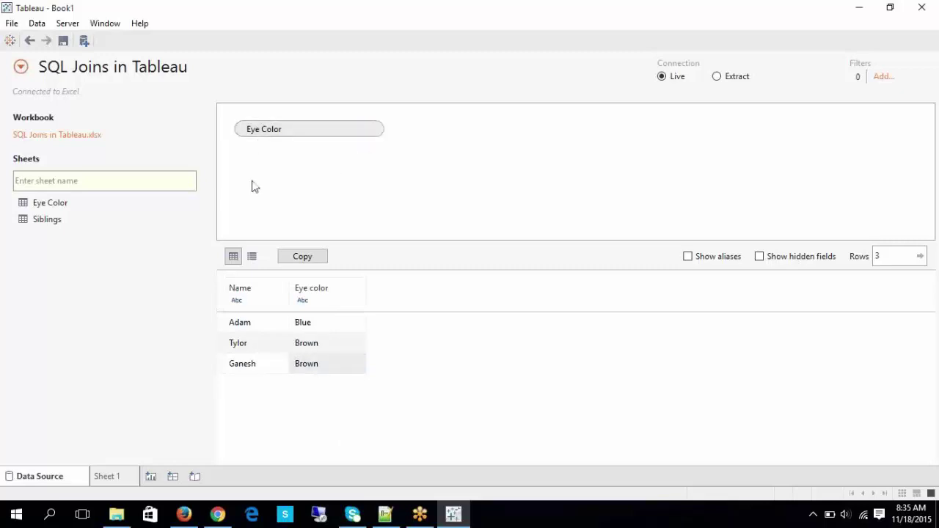
click(375, 130)
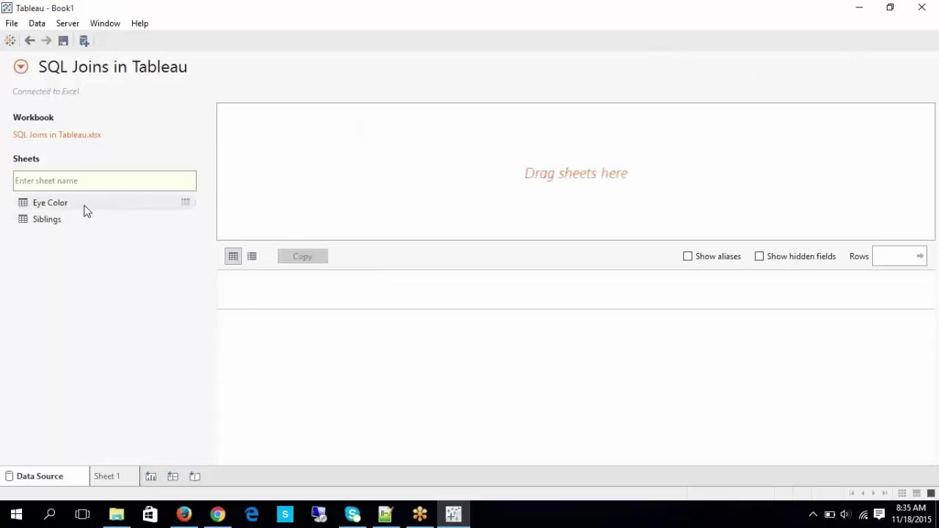
Step: Preview the Siblings sheet's Name and No. of siblings columns on the canvas, and remove the sheet
drag(65, 221, 285, 180)
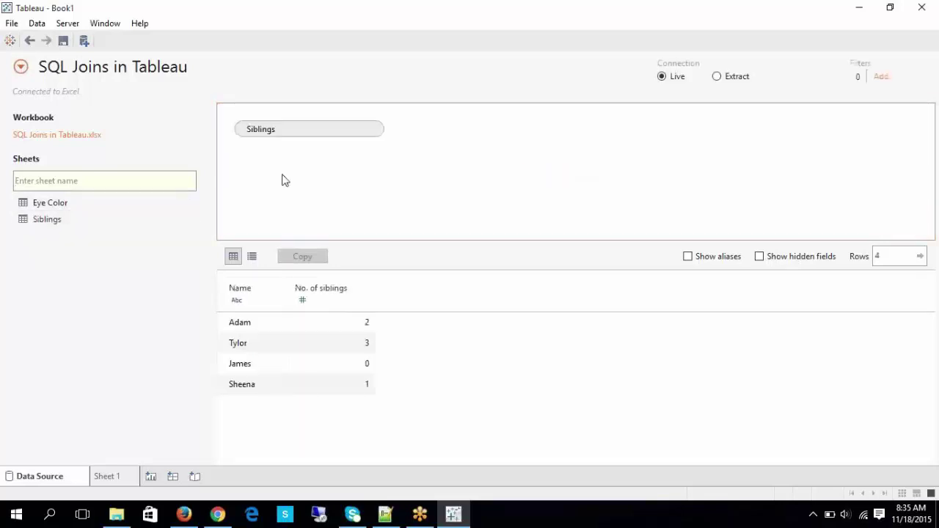
click(255, 282)
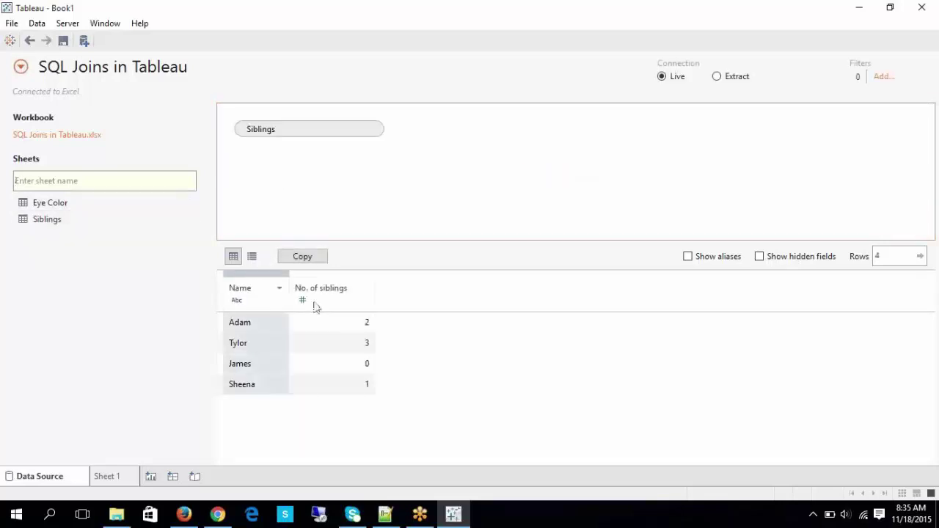
click(350, 283)
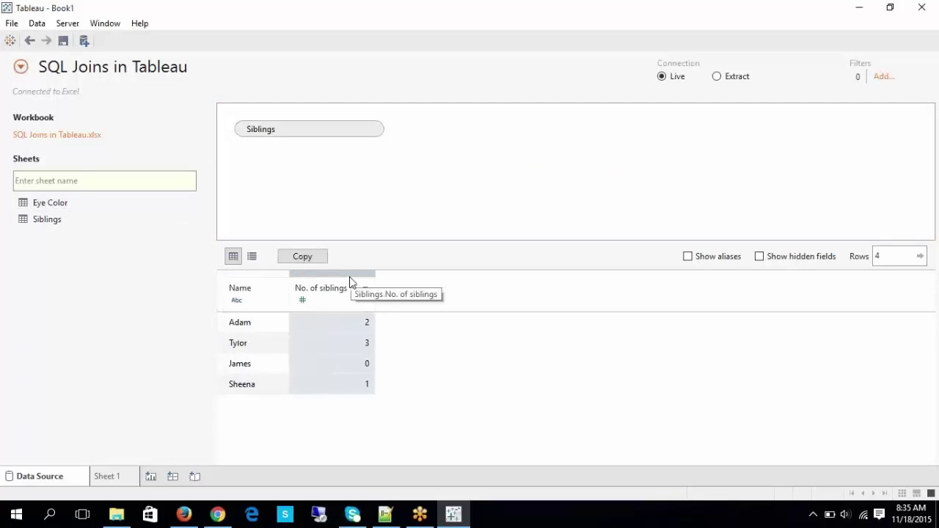
mouse_move(248, 130)
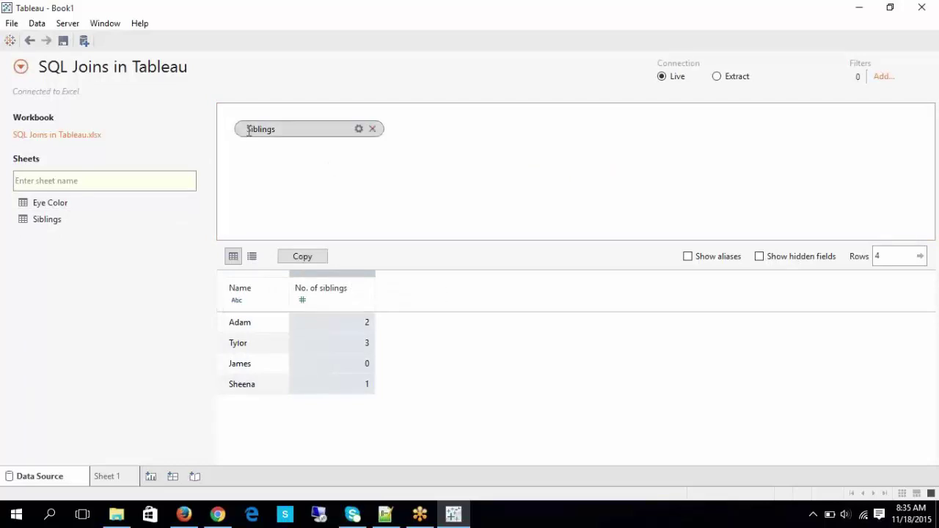
click(376, 132)
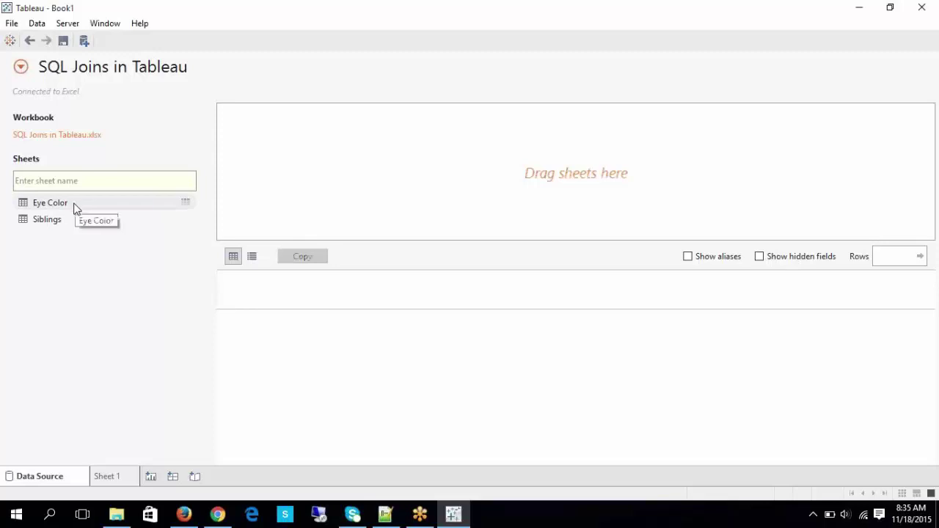
Step: Open the TABLEAU workbook in Excel from the desktop and go to the sample tables under SQL JOINS
click(116, 513)
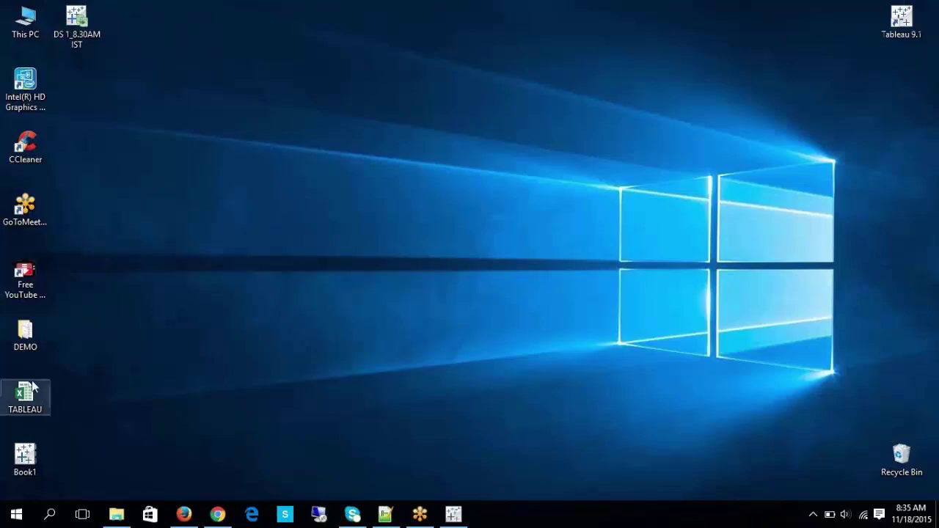
double_click(32, 383)
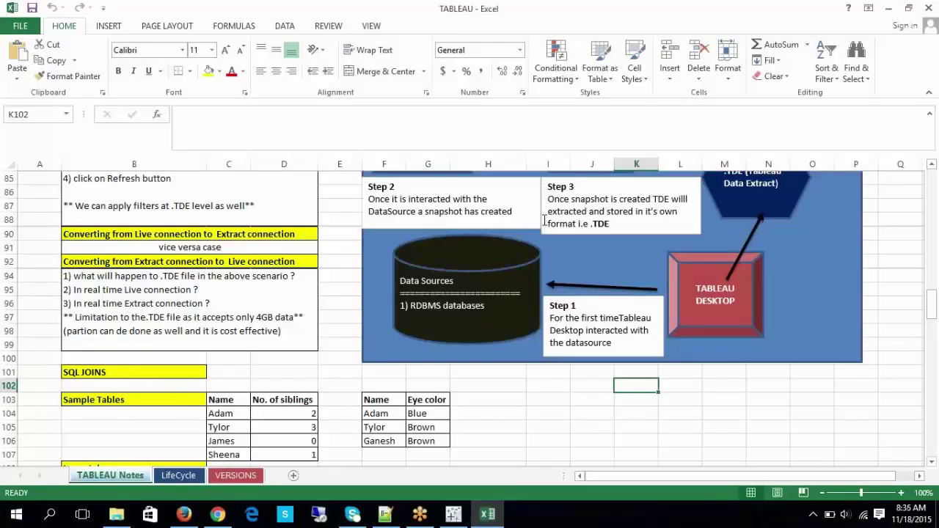
scroll(396, 341, down, 5)
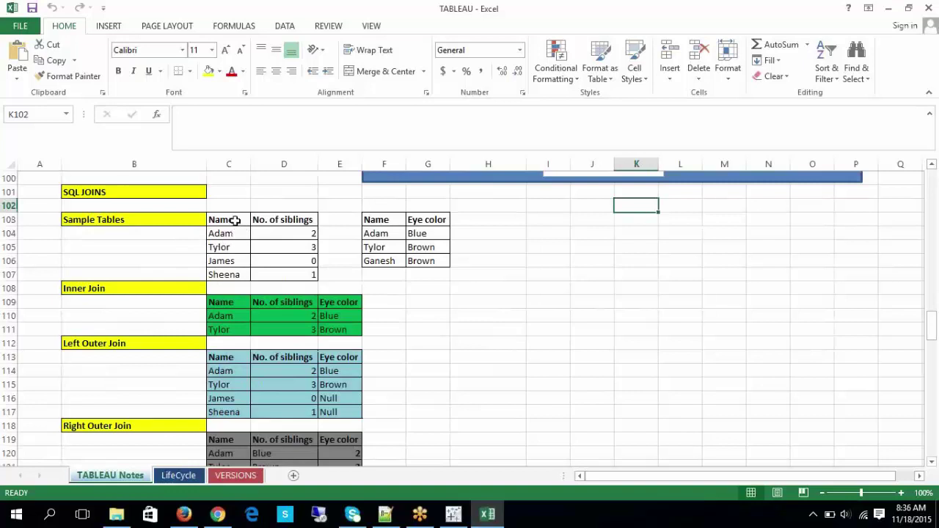
Step: Examine the siblings and eye color sample tables and compare their Name columns
drag(234, 220, 294, 269)
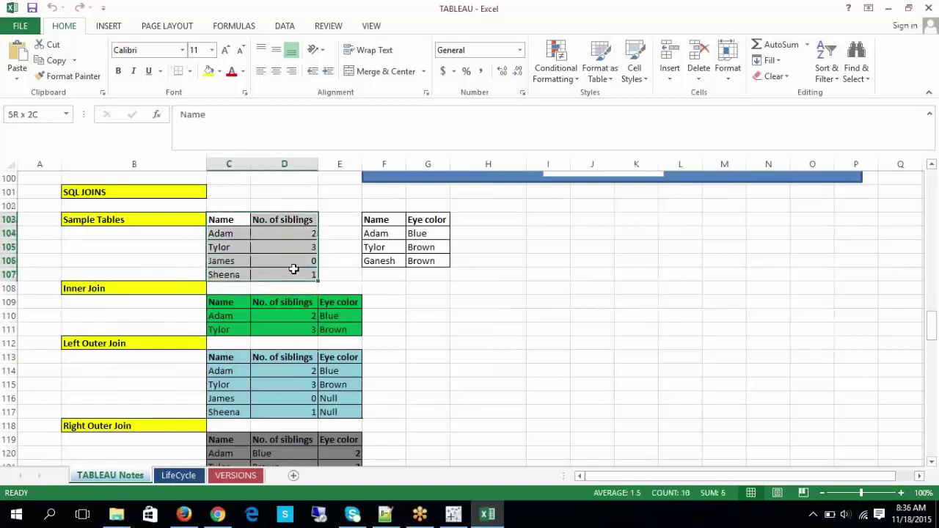
drag(374, 220, 438, 261)
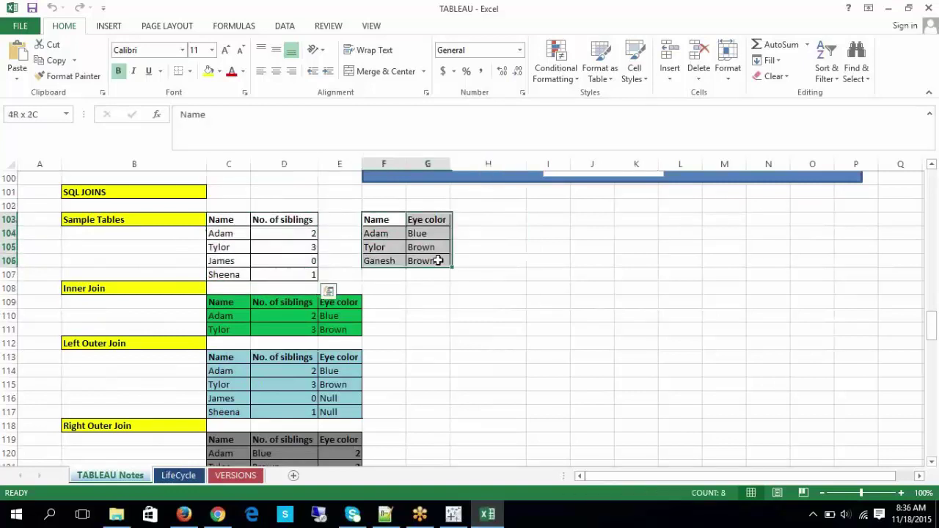
click(528, 303)
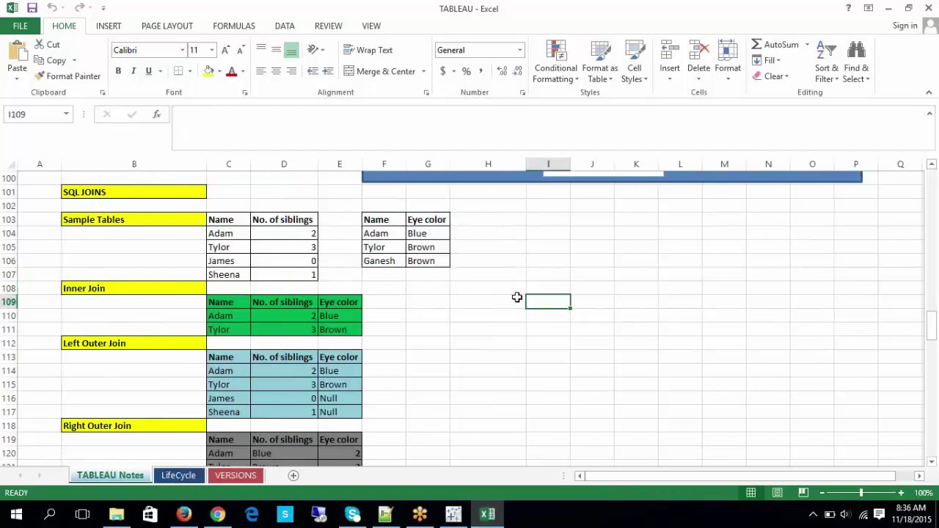
drag(217, 220, 228, 275)
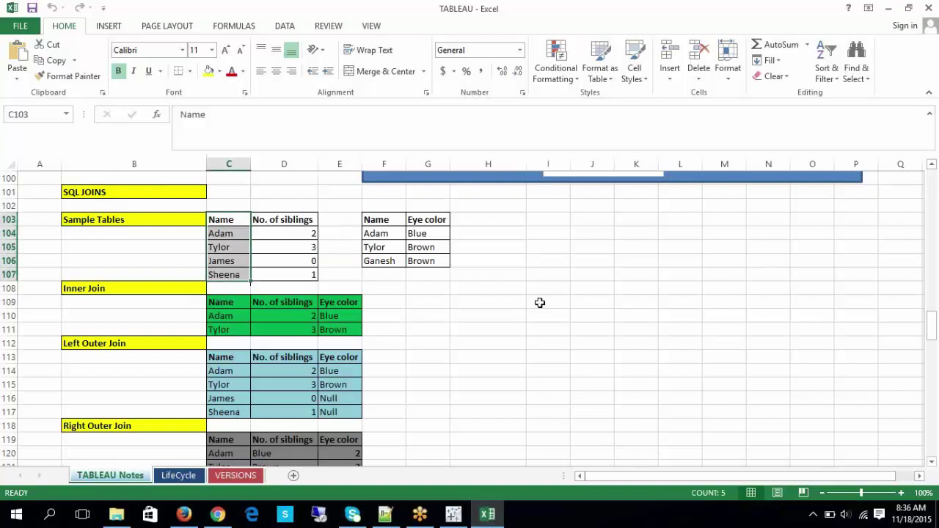
drag(377, 220, 380, 261)
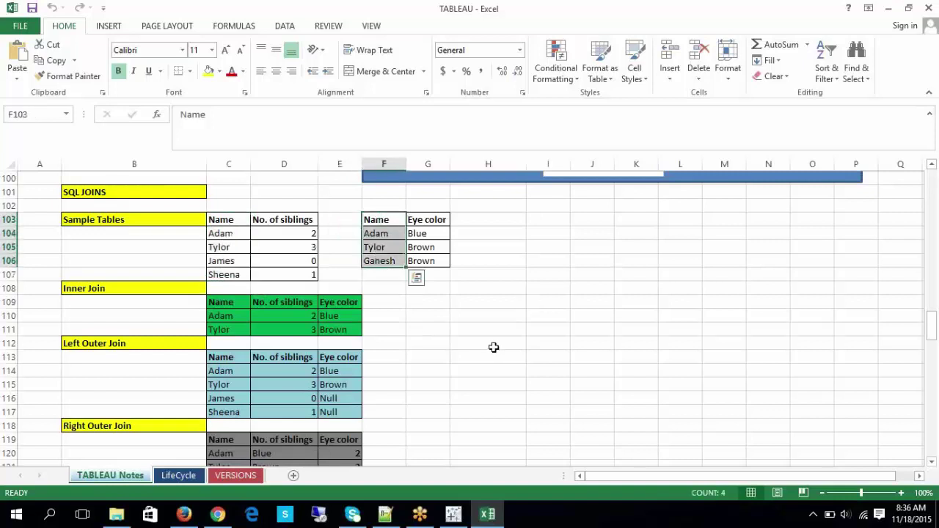
click(494, 347)
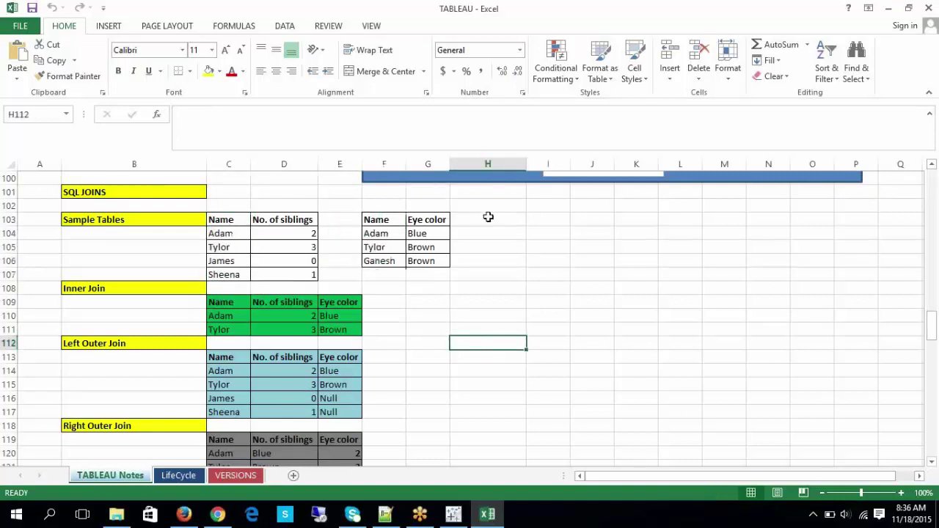
Step: Merge cells I103:N106 into one note cell with wrapped text, top-left alignment and all borders
drag(534, 208, 817, 246)
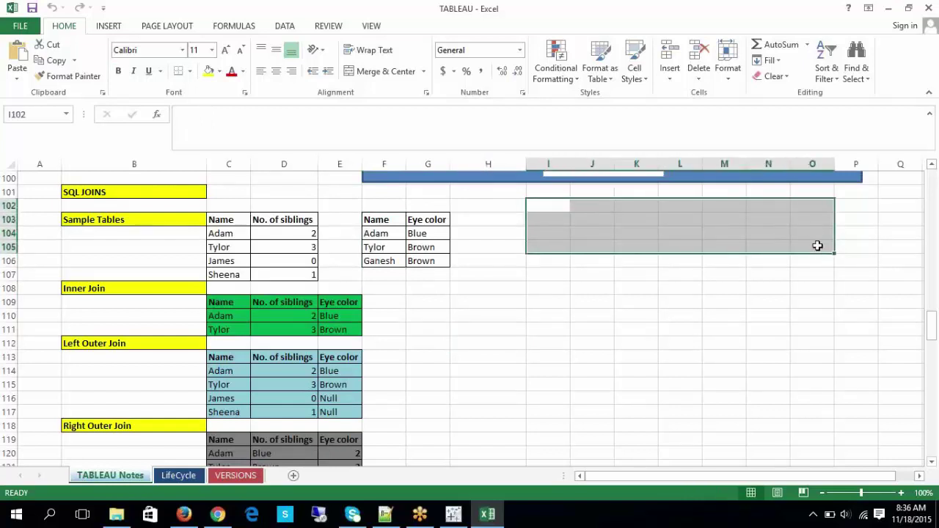
drag(532, 220, 754, 258)
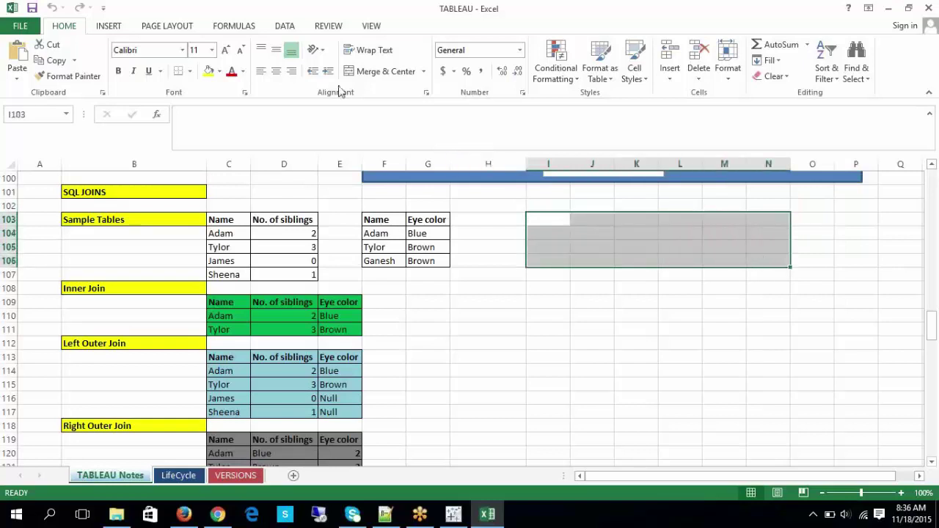
click(367, 71)
click(370, 50)
click(261, 71)
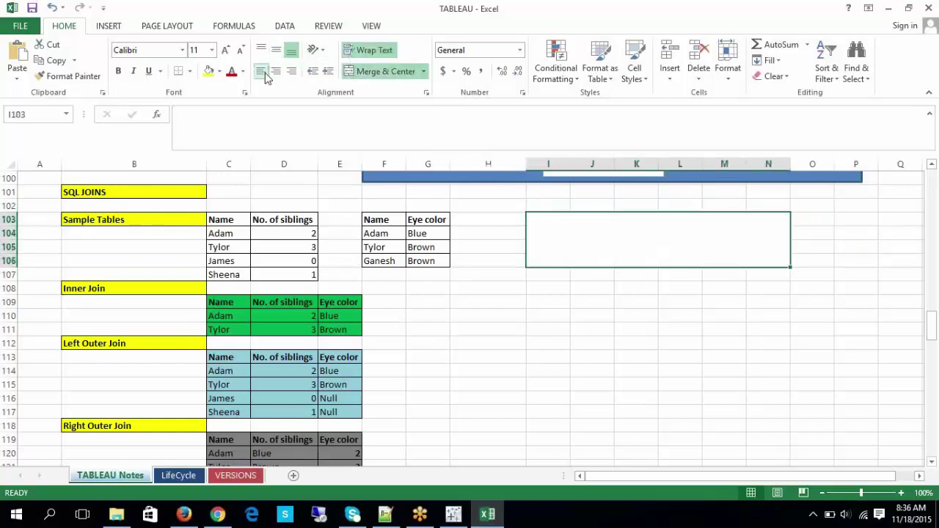
click(260, 49)
click(189, 71)
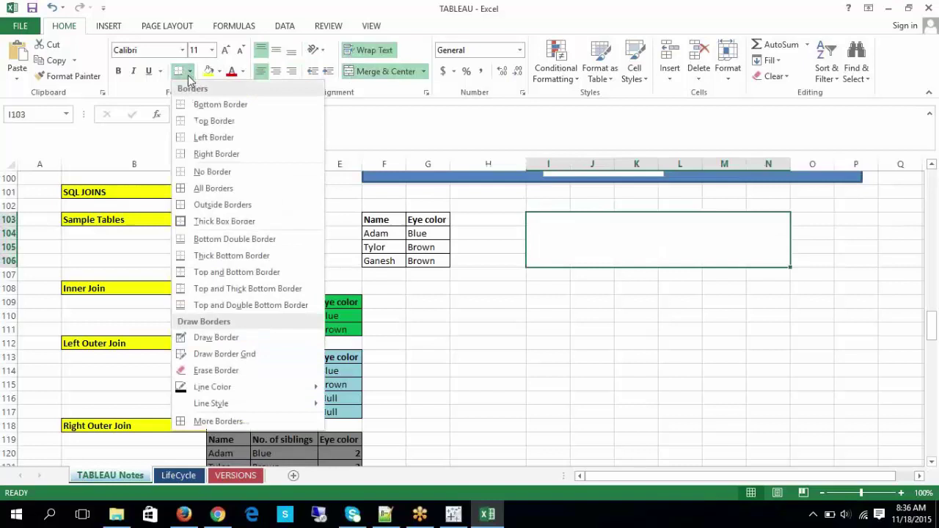
click(220, 184)
Step: Enter "To perform relationship between the tables we should have common columns AND" in the merged note cell I103
text(To )
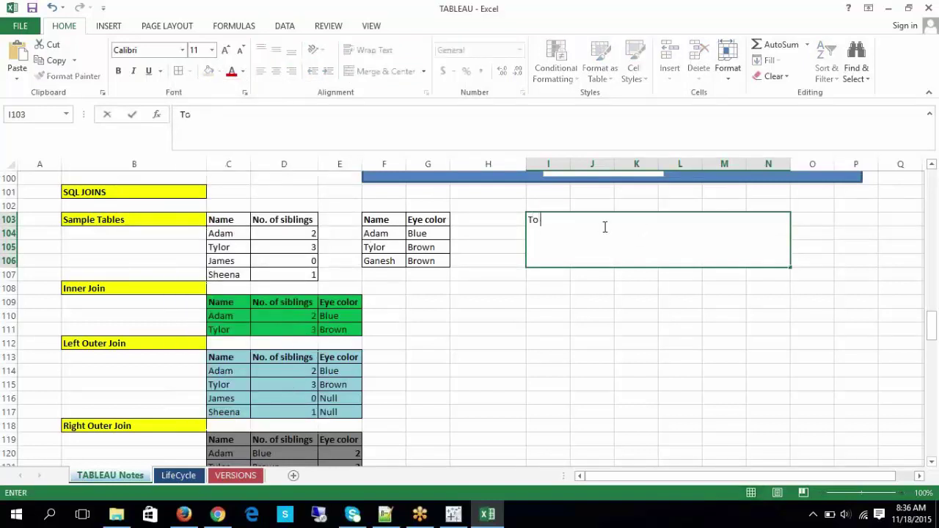
text(perform r)
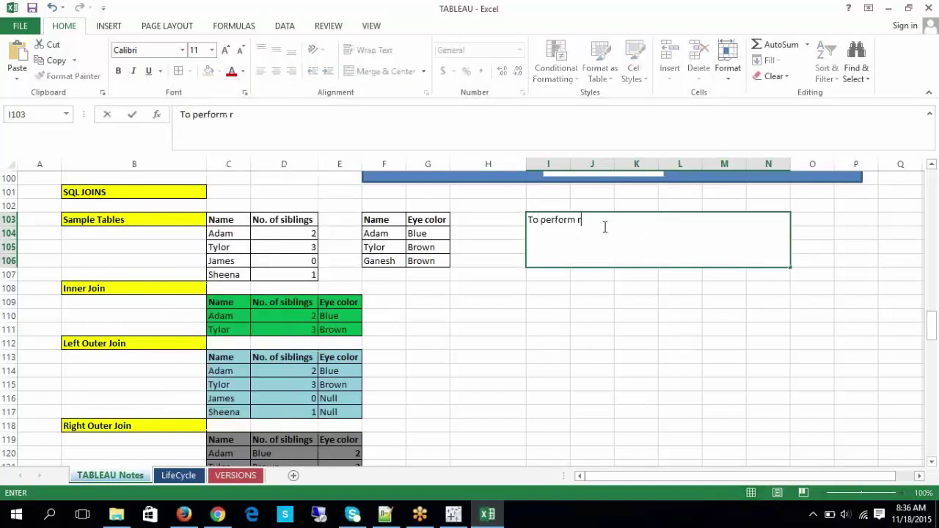
text(elationshio )
text(between th)
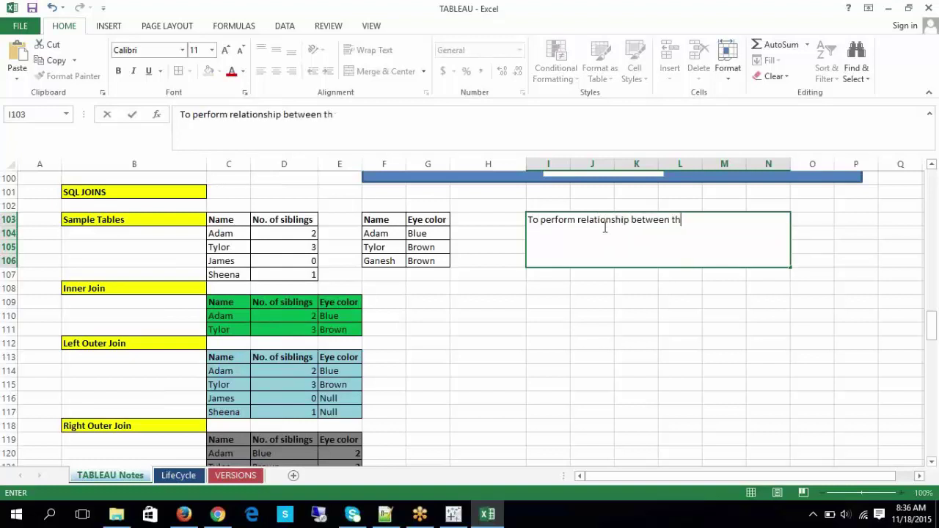
text(e tables we shoi)
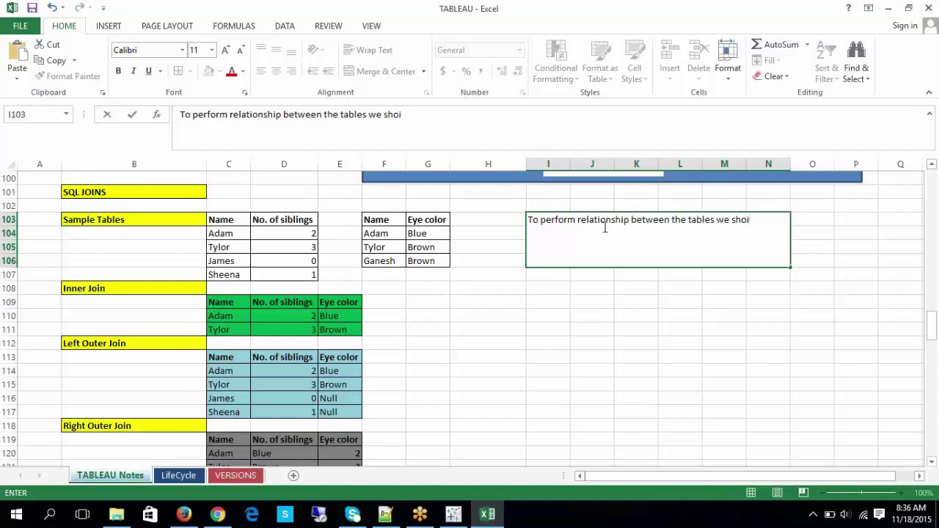
key(BackSpace)
text(uld have common )
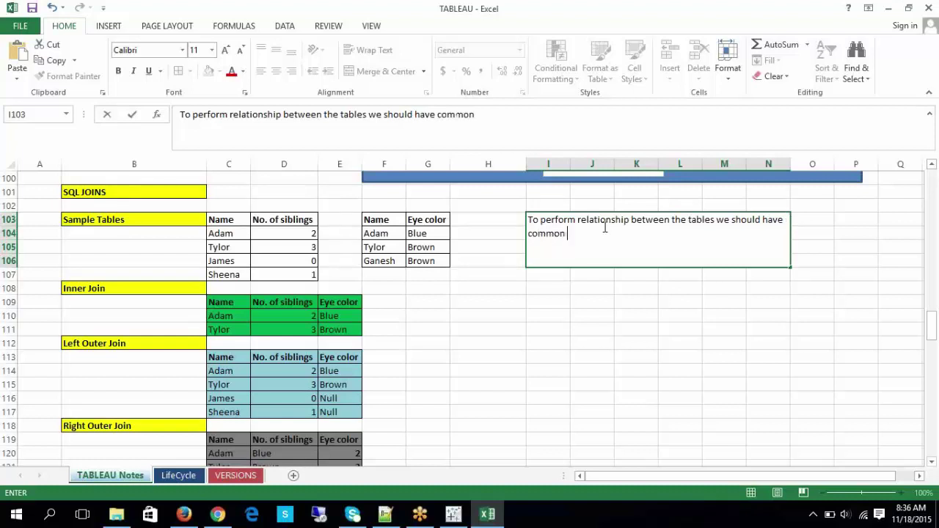
text(columns AND)
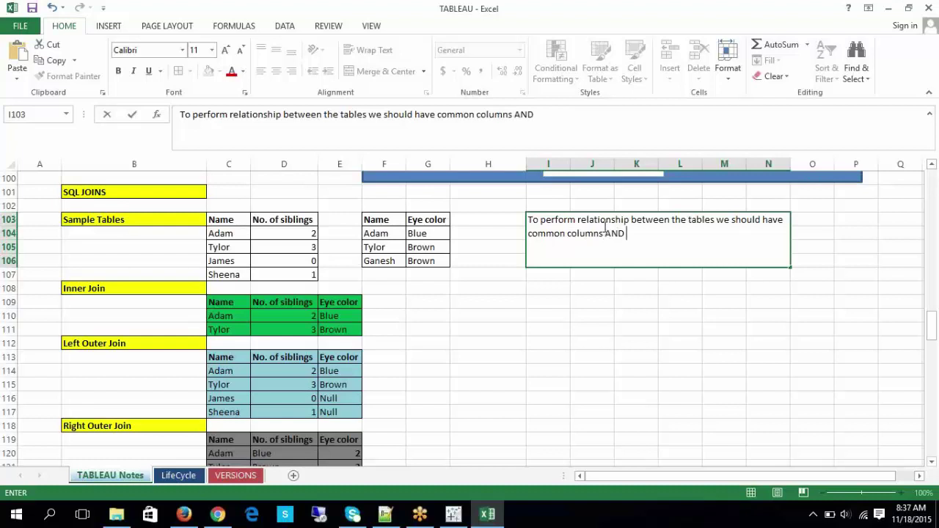
Step: Complete the note in I103 with "two tables are associated based up on PK and FK"
text( two tables)
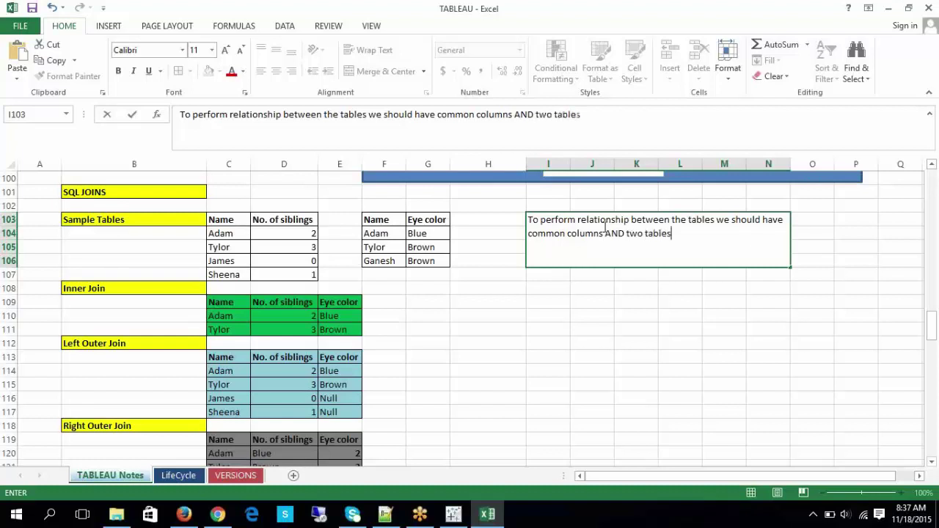
text( are associated )
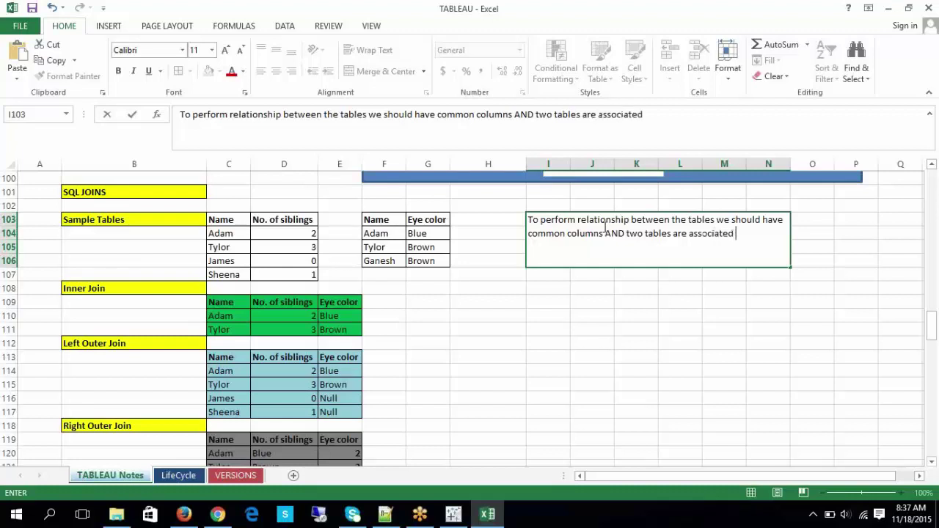
text(based up o)
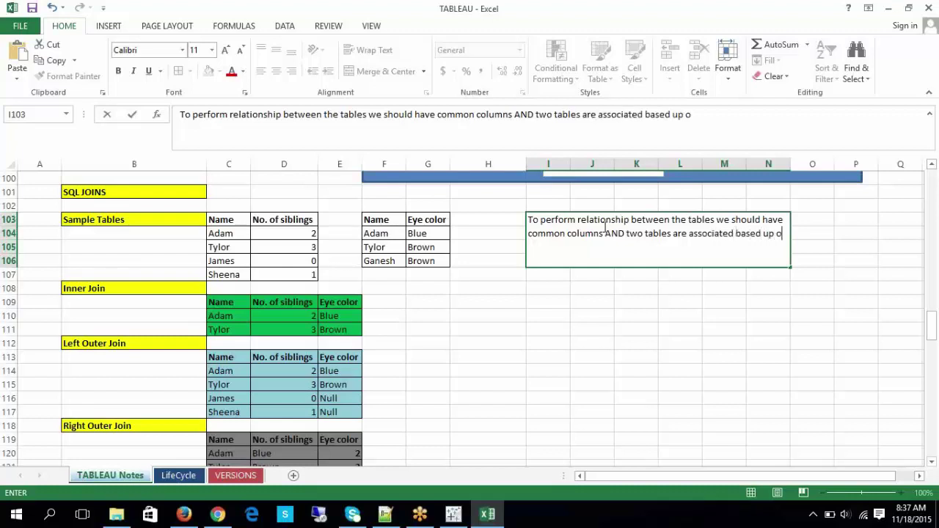
text(n PK and PK)
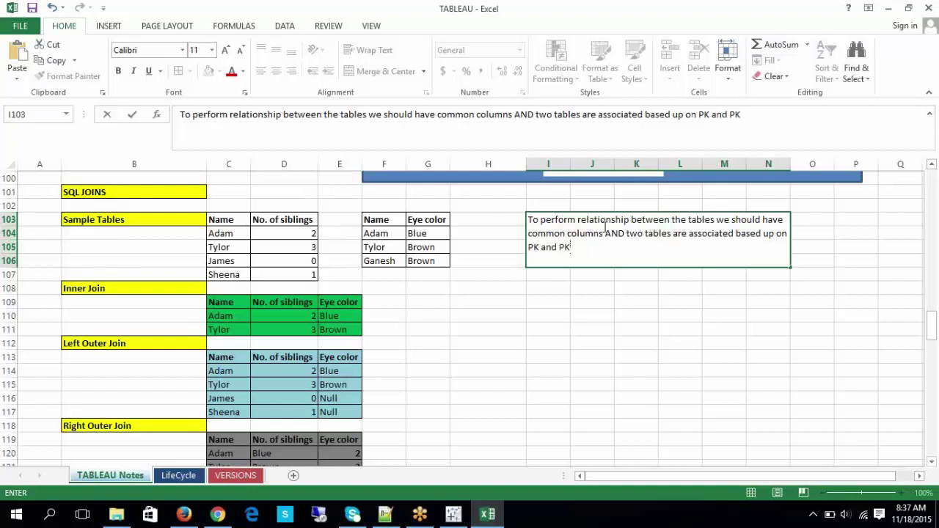
key(BackSpace)
key(BackSpace)
text(FK)
key(ctrl+Return)
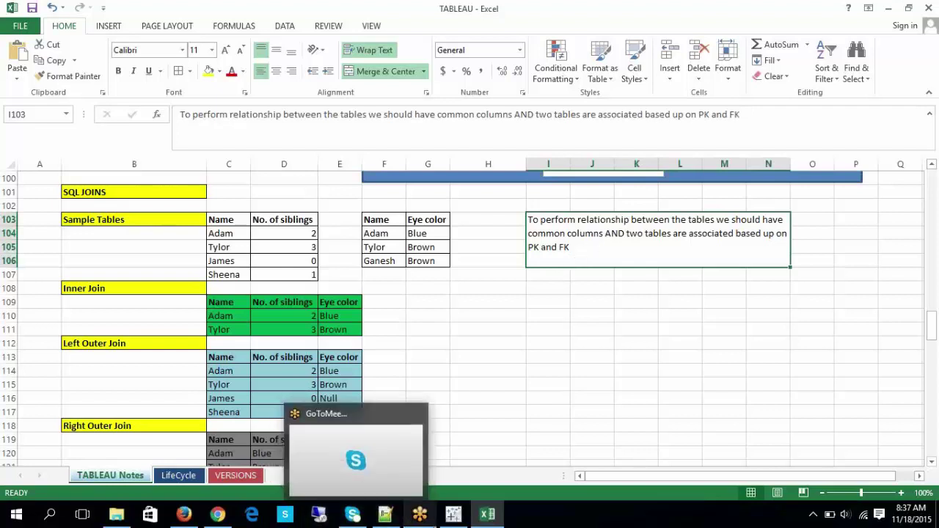
click(453, 513)
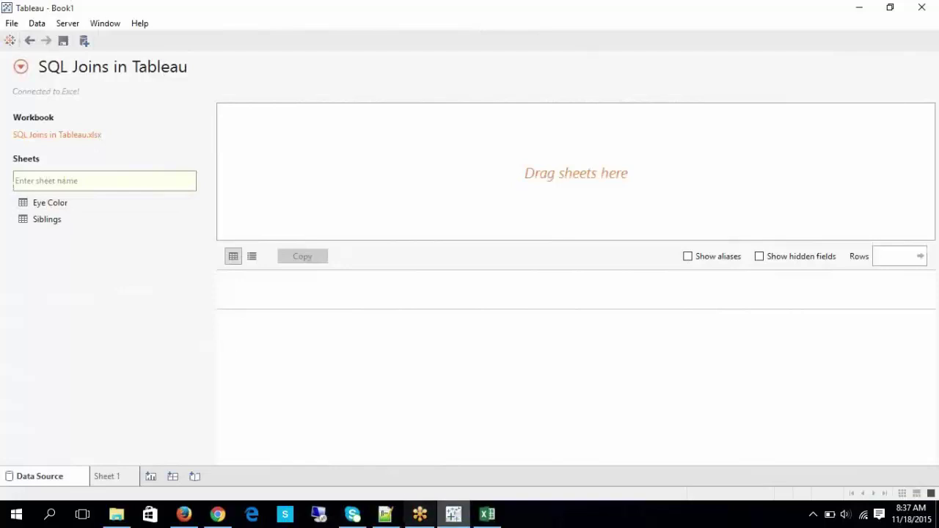
click(465, 515)
click(522, 367)
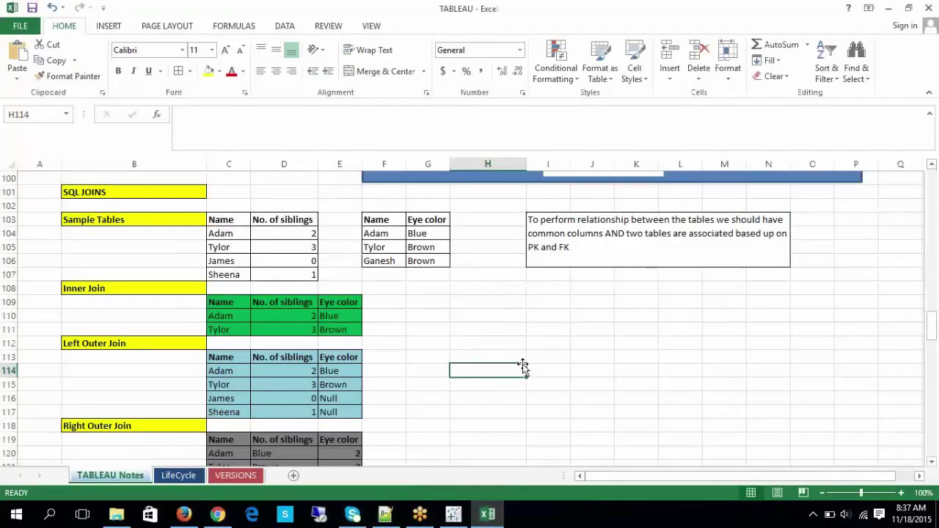
Step: Highlight the terms PK and FK in the note cell without changing its text
click(556, 261)
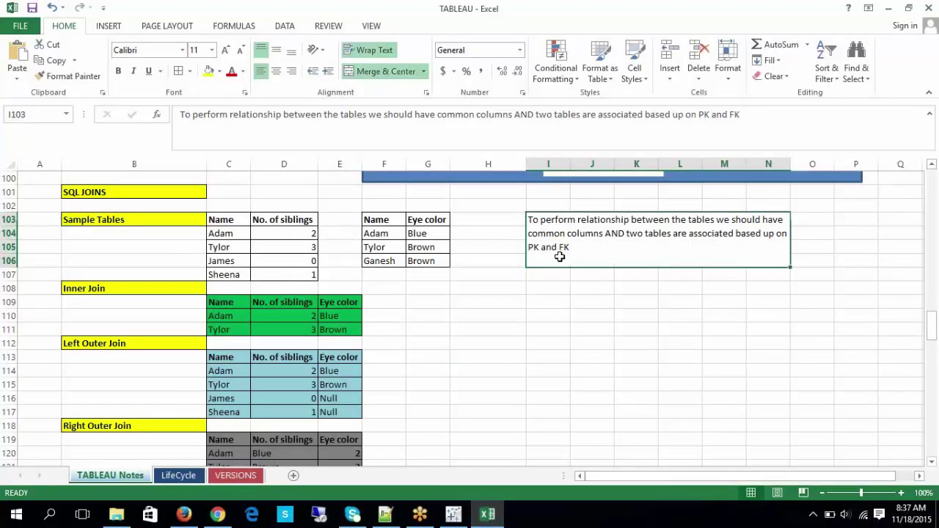
double_click(543, 247)
drag(540, 247, 522, 243)
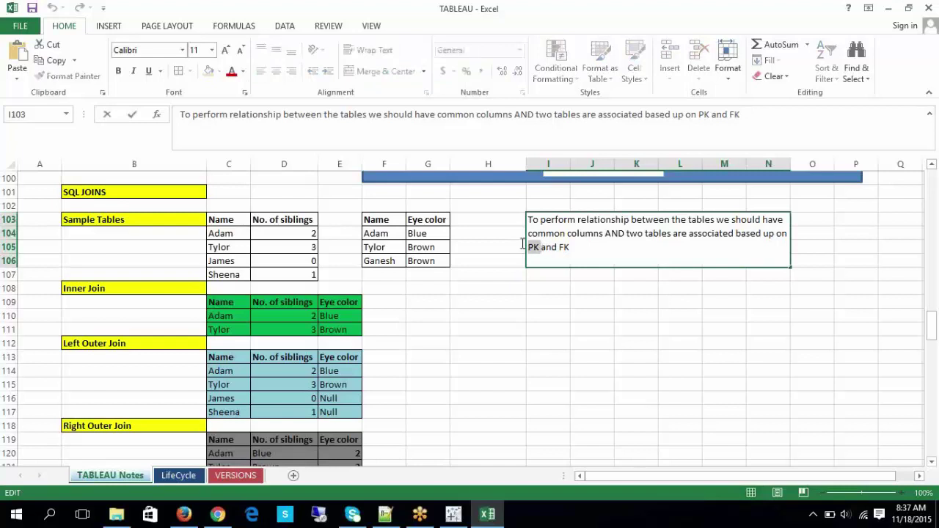
double_click(563, 247)
click(629, 355)
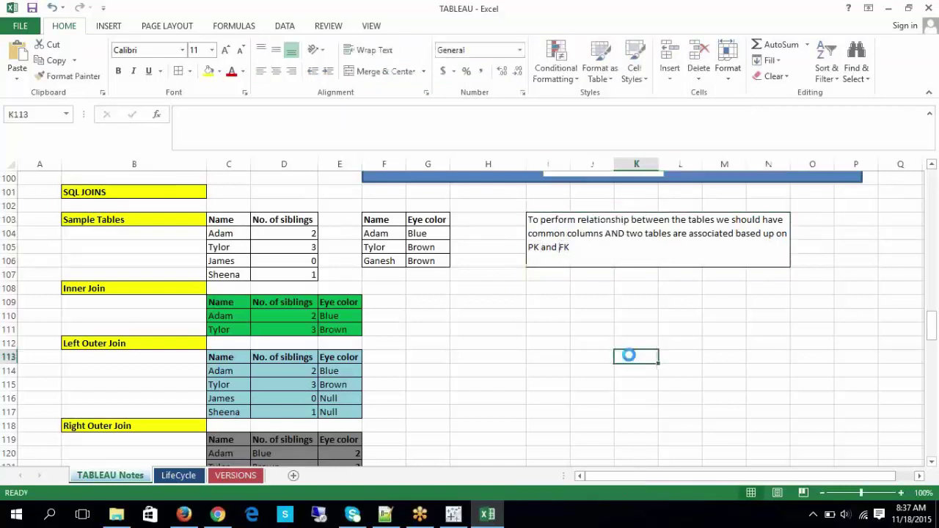
Step: Open Remote Desktop Connection and connect to the preset remote computer, entering the account password
click(317, 516)
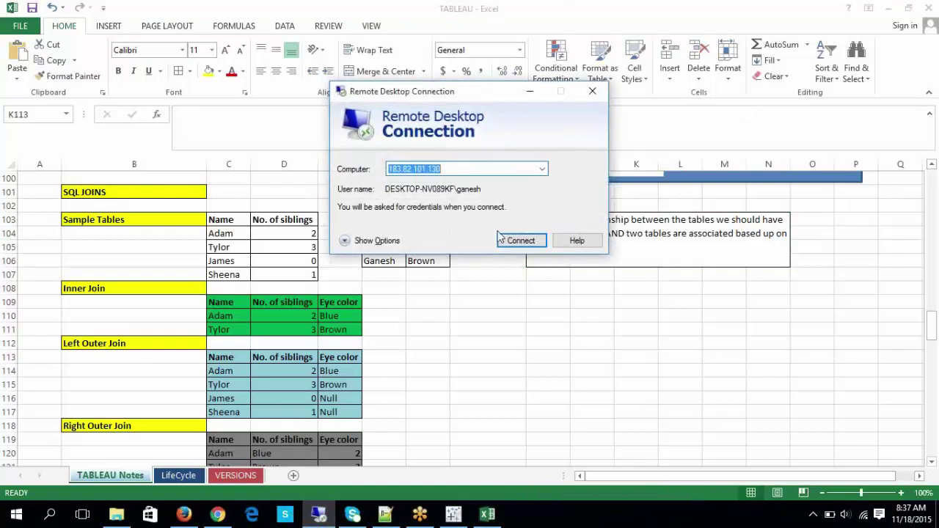
click(519, 240)
text(••)
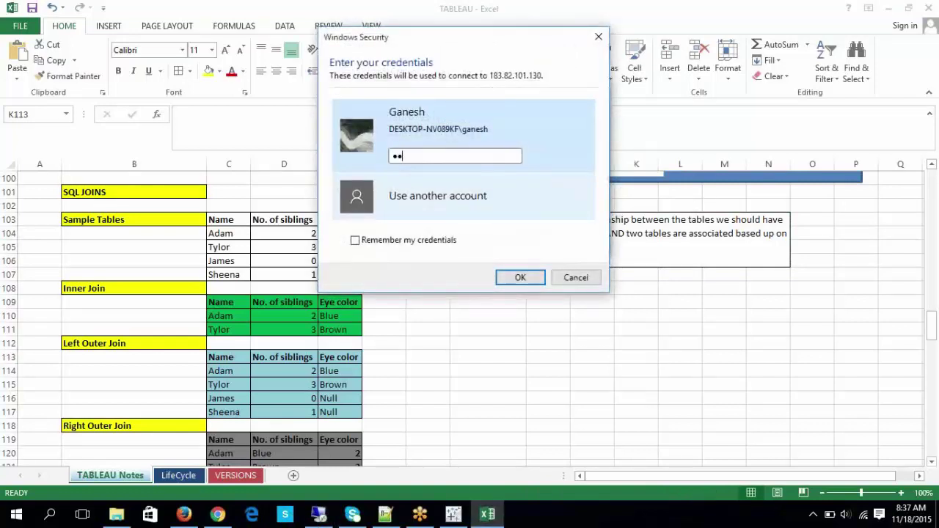
text(••••••••)
key(Return)
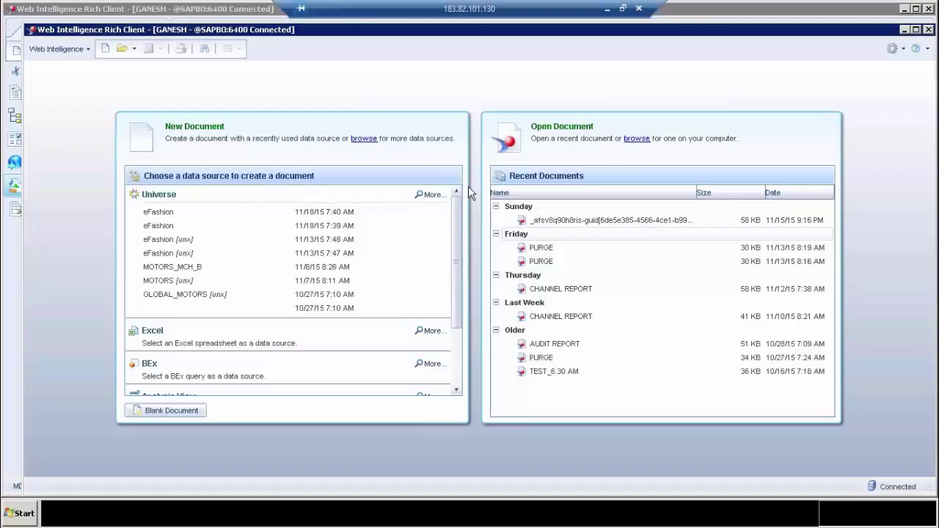
Step: Minimize both Web Intelligence Rich Client windows to reach the remote desktop
click(905, 29)
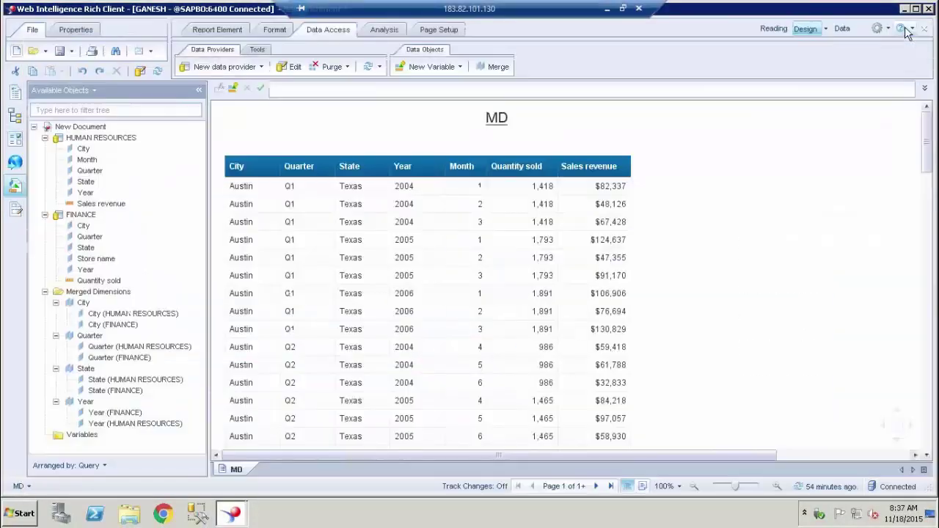
click(904, 9)
click(367, 276)
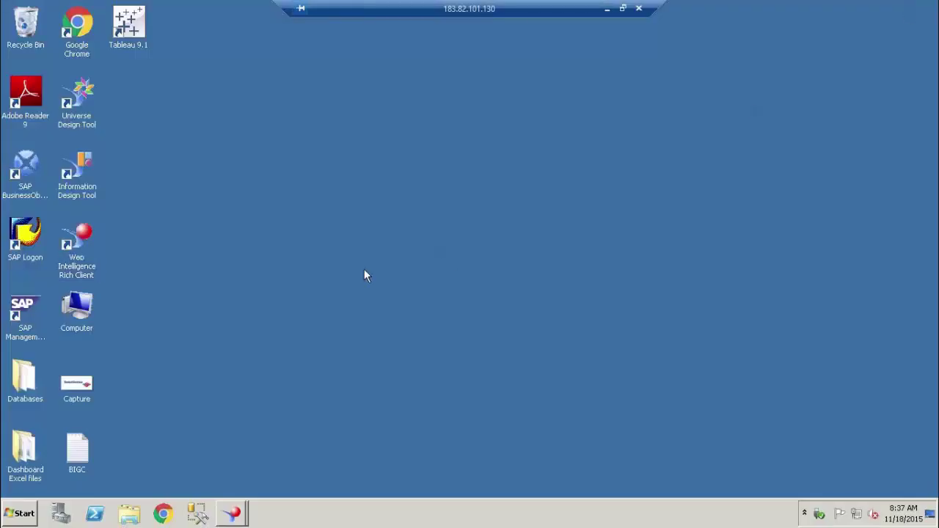
Step: Launch SQL Server Management Studio from Microsoft SQL Server 2008 R2 and connect to the (local) Database Engine with the saved login
click(20, 513)
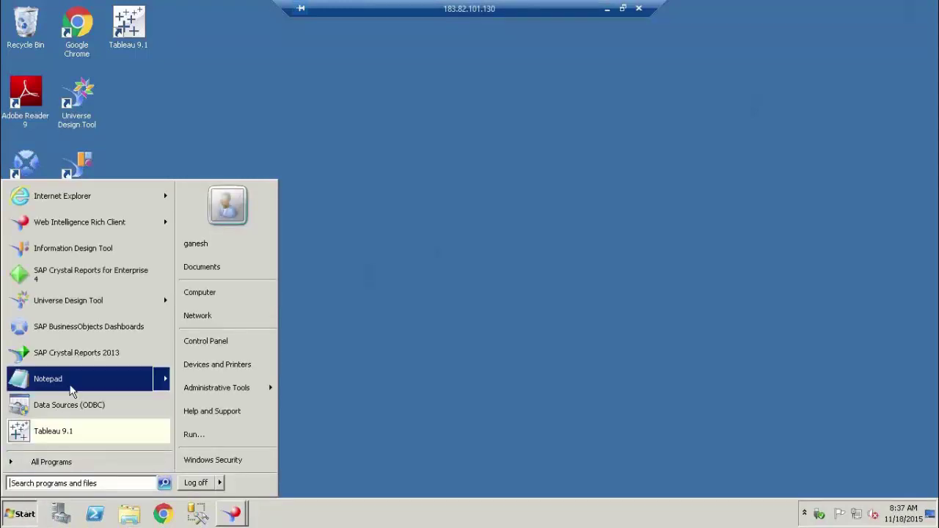
mouse_move(68, 393)
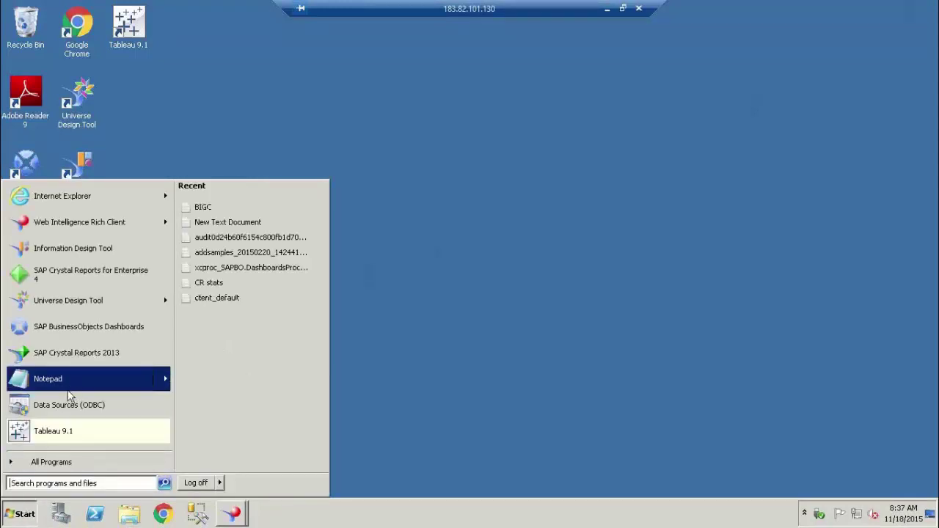
click(66, 462)
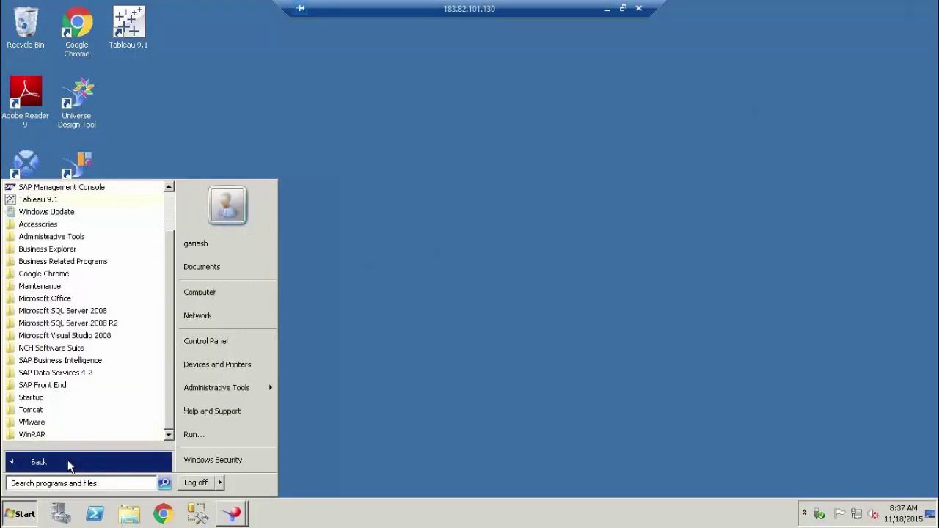
click(88, 326)
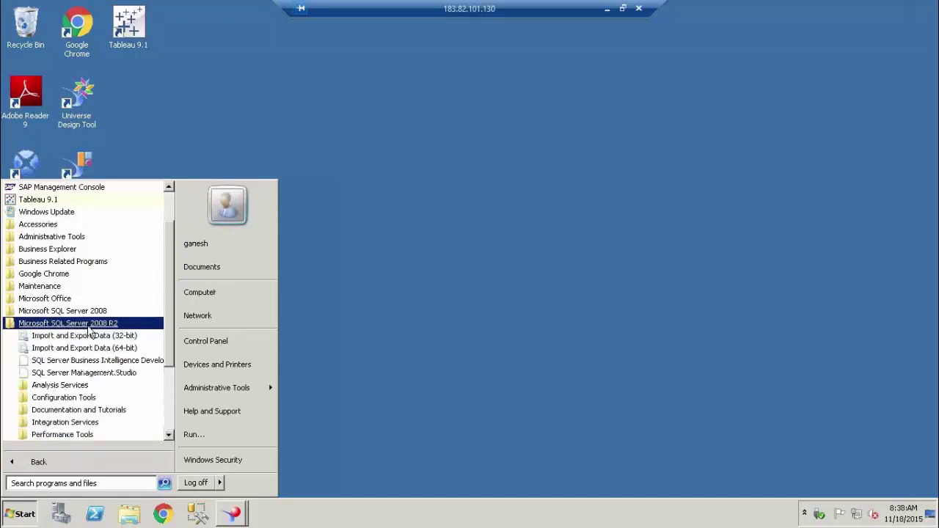
click(89, 375)
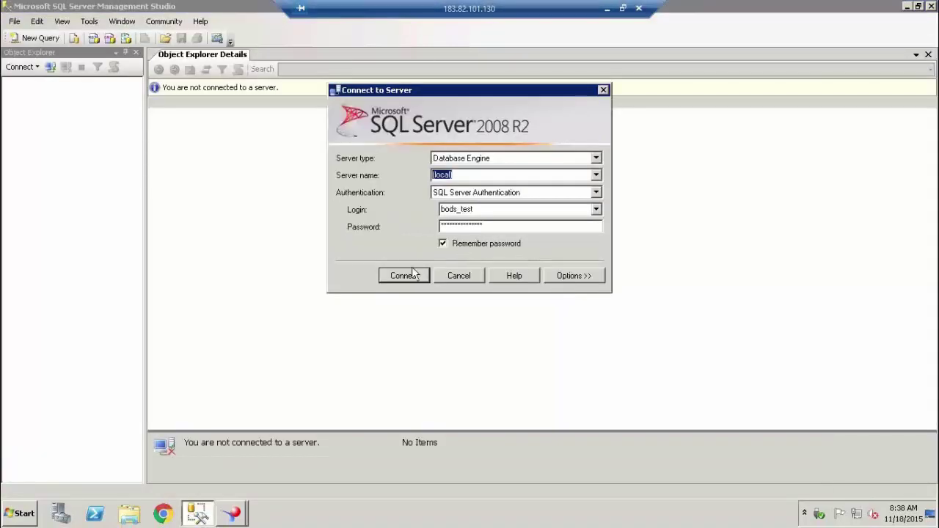
click(412, 275)
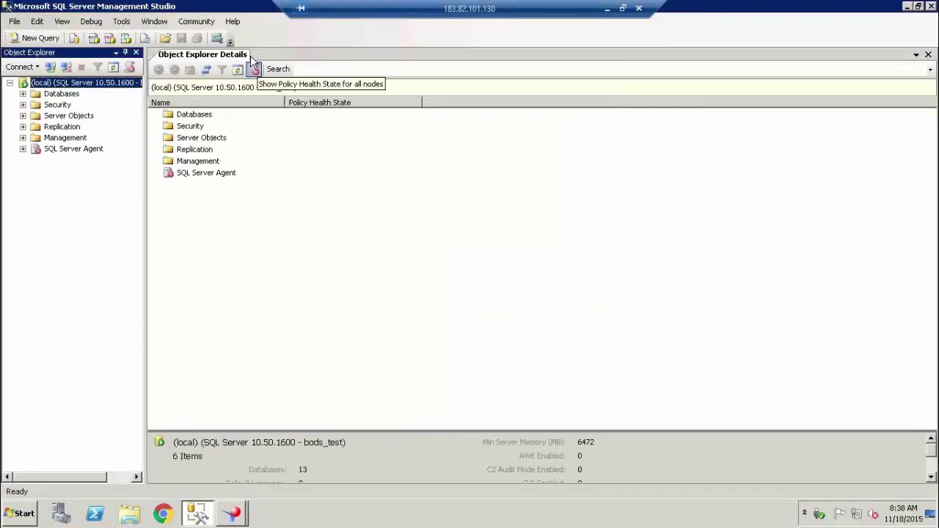
Step: Close the Object Explorer Details page and open a new query on the Motors database
click(928, 55)
click(22, 93)
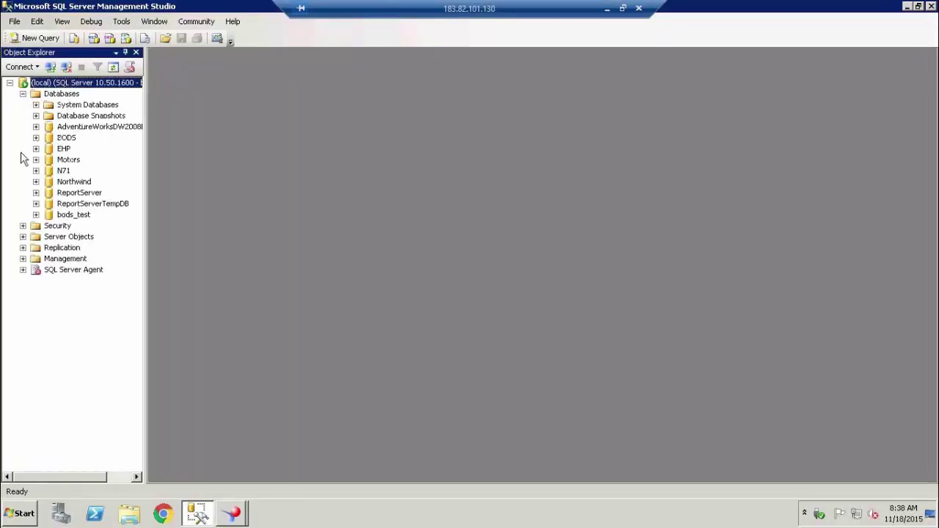
click(68, 160)
click(36, 159)
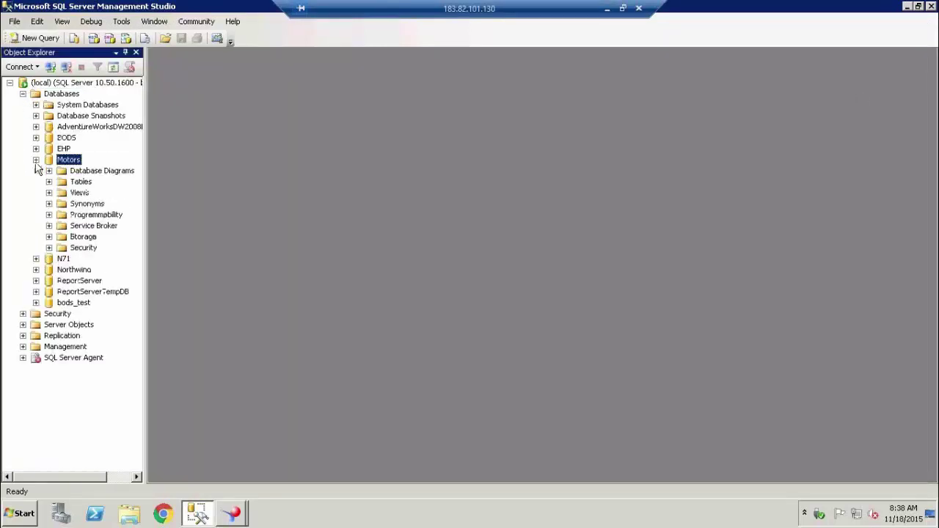
right_click(73, 161)
click(103, 184)
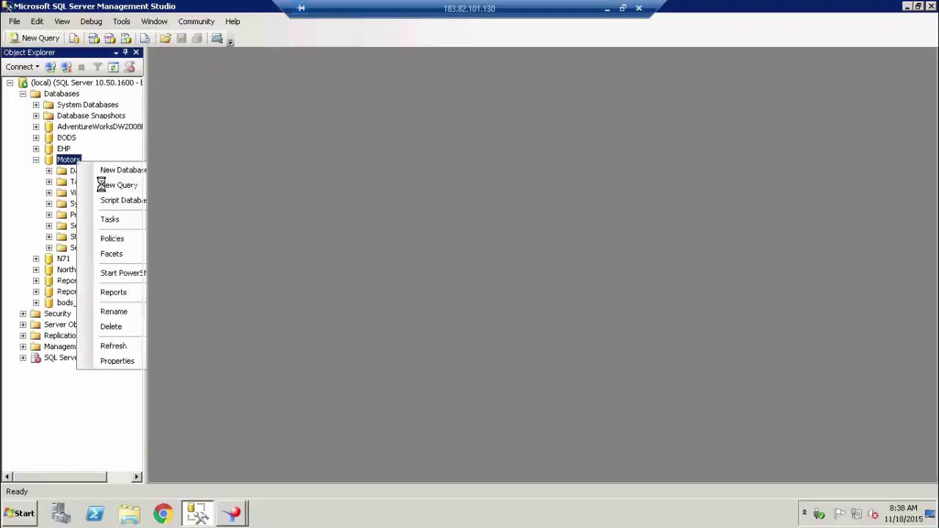
Step: Expand the Motors tables, widen Object Explorer, and add dbo.COUNTRY and dbo.REGION to the query with a blank line between them
click(49, 200)
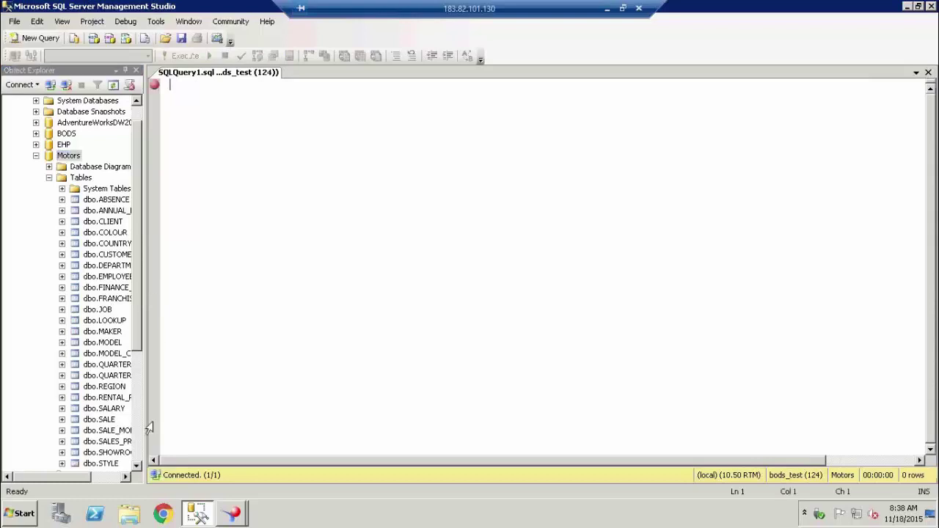
drag(145, 425, 217, 441)
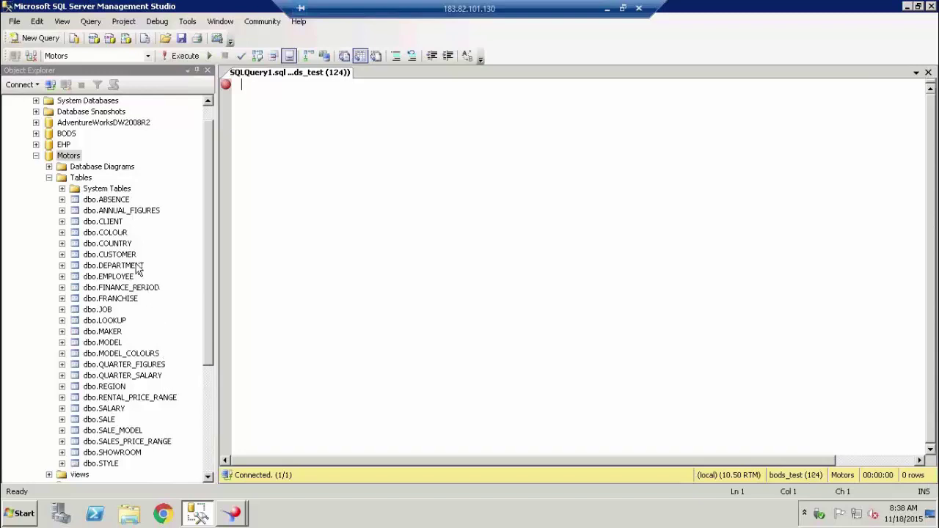
drag(122, 245, 392, 130)
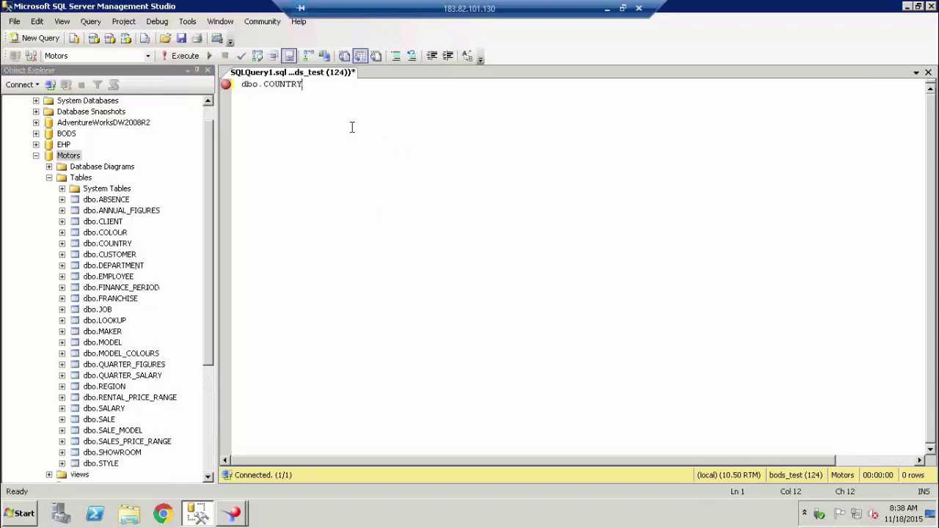
key(Return)
key(Return)
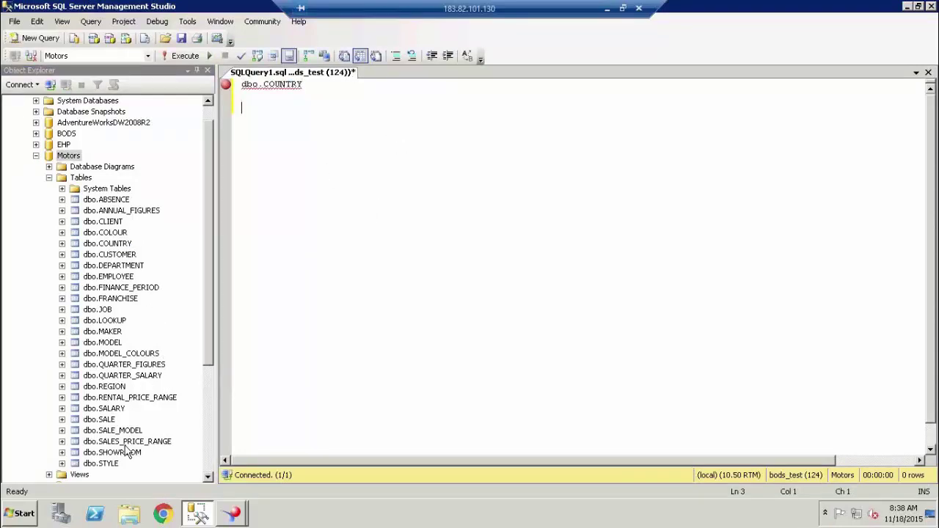
drag(111, 397, 326, 336)
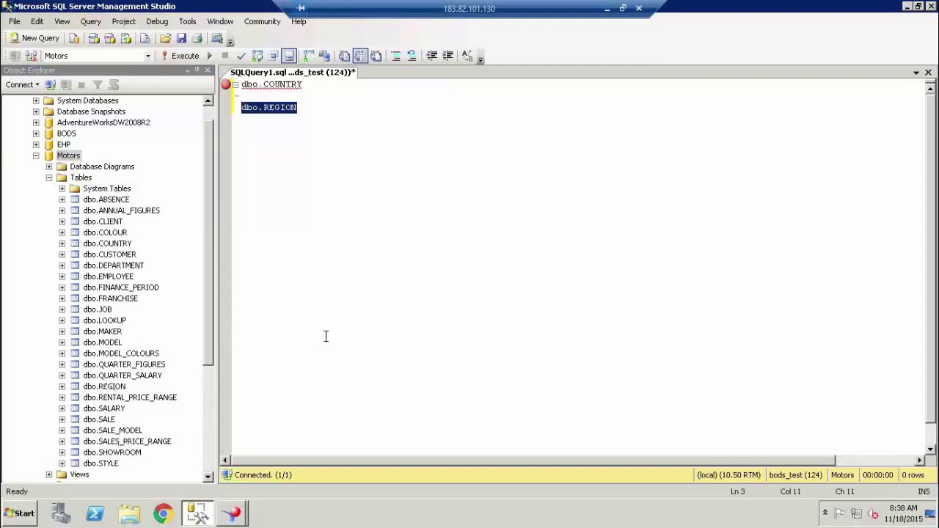
Step: Complete the first query line as select * from dbo.COUNTRY
click(331, 90)
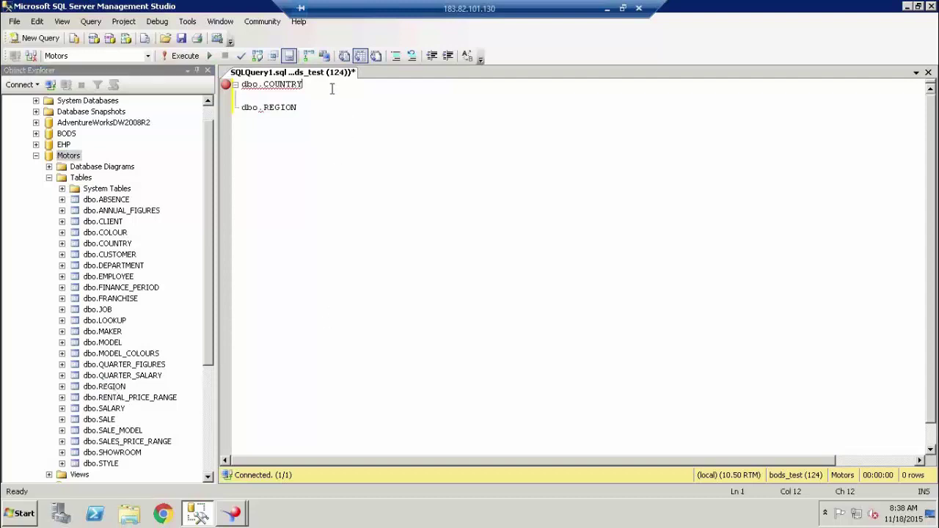
text(selct * f)
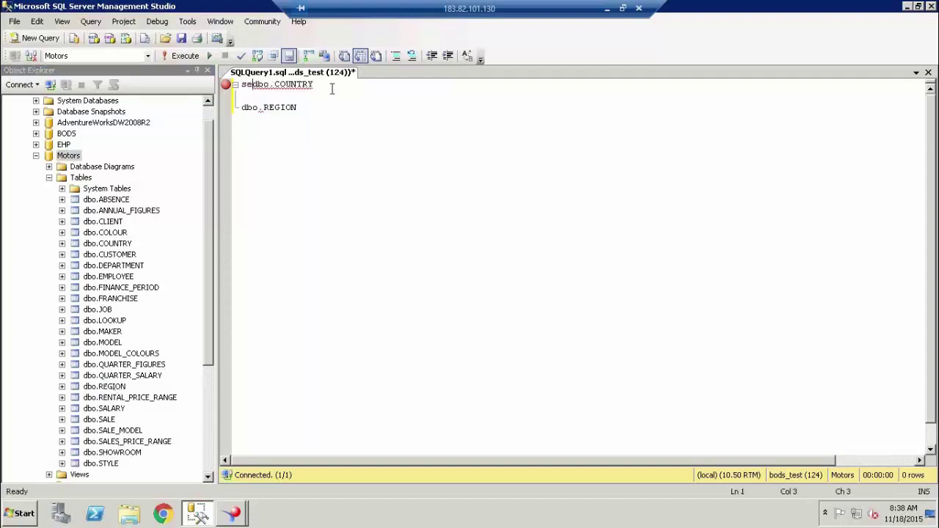
text(rom)
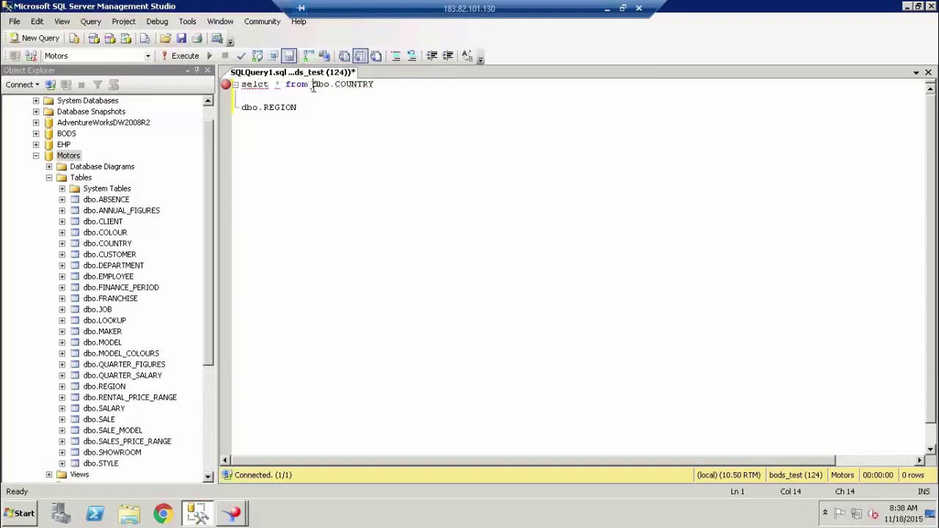
click(258, 86)
text(e)
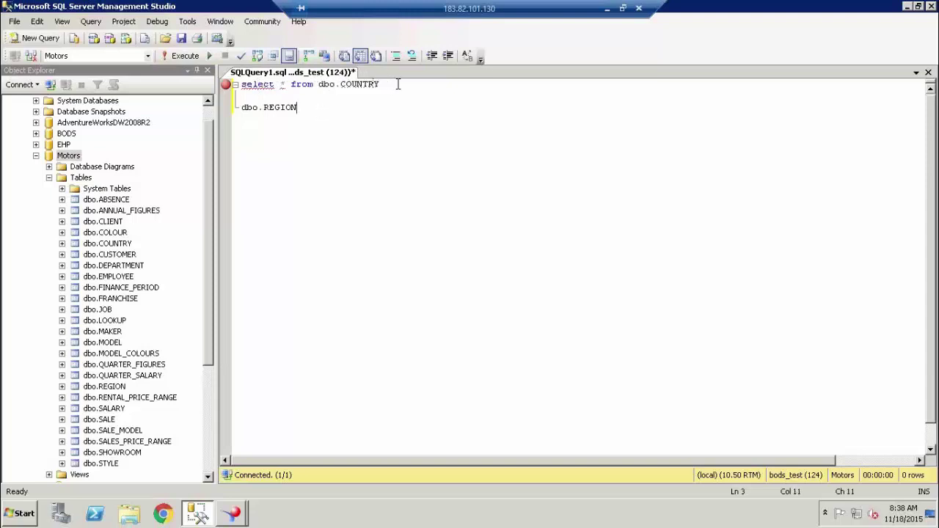
drag(397, 83, 246, 85)
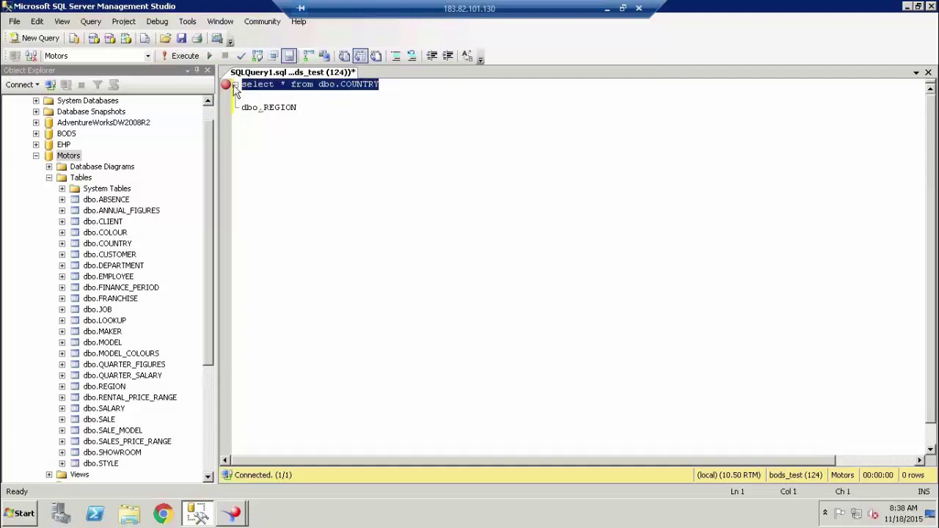
click(300, 105)
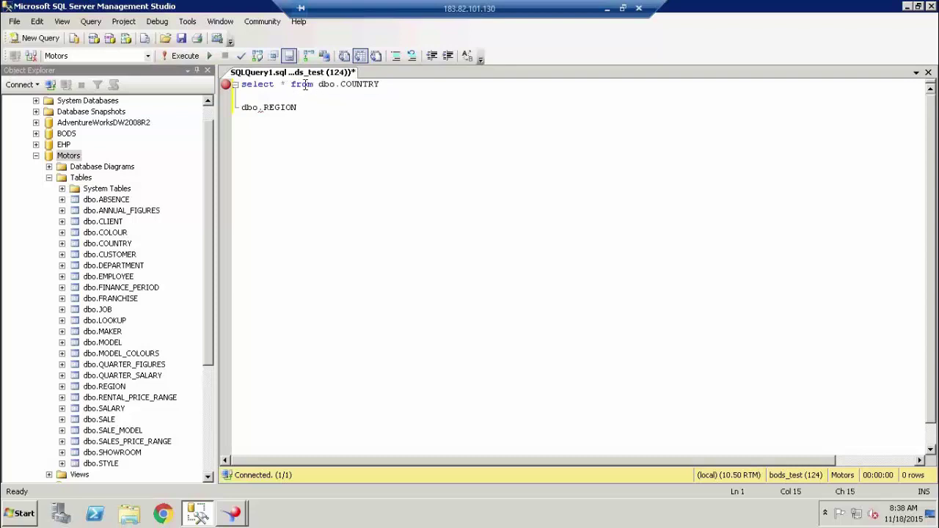
Step: Copy select * from out of the COUNTRY query and insert it before dbo.REGION
drag(305, 85, 244, 86)
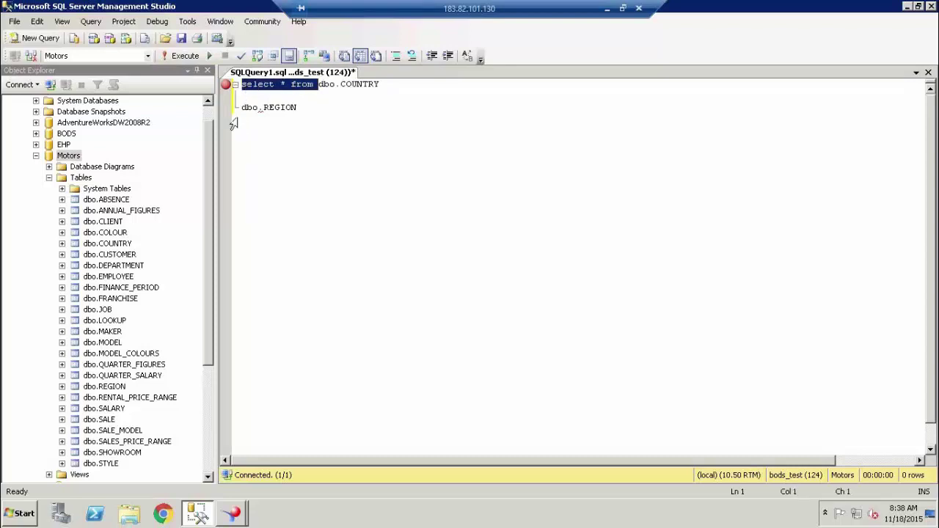
key(ctrl+c)
click(242, 107)
key(ctrl+v)
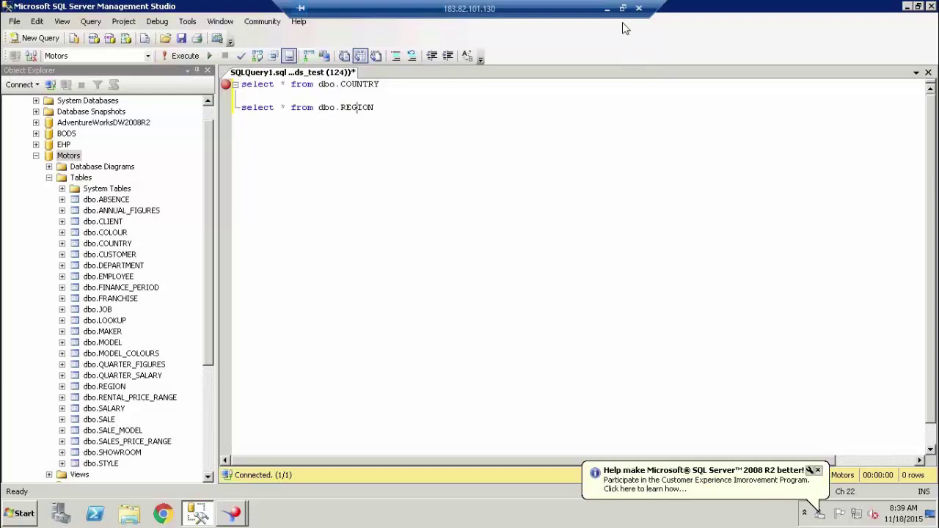
Step: Minimize the remote desktop, switch to Tableau, and examine the Name and Eye color columns of the Eye Color sheet
click(606, 8)
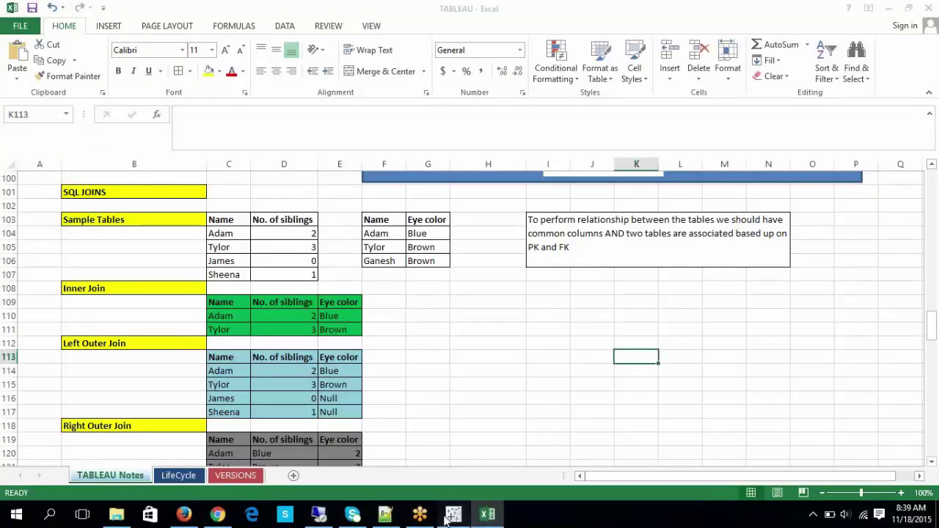
click(449, 515)
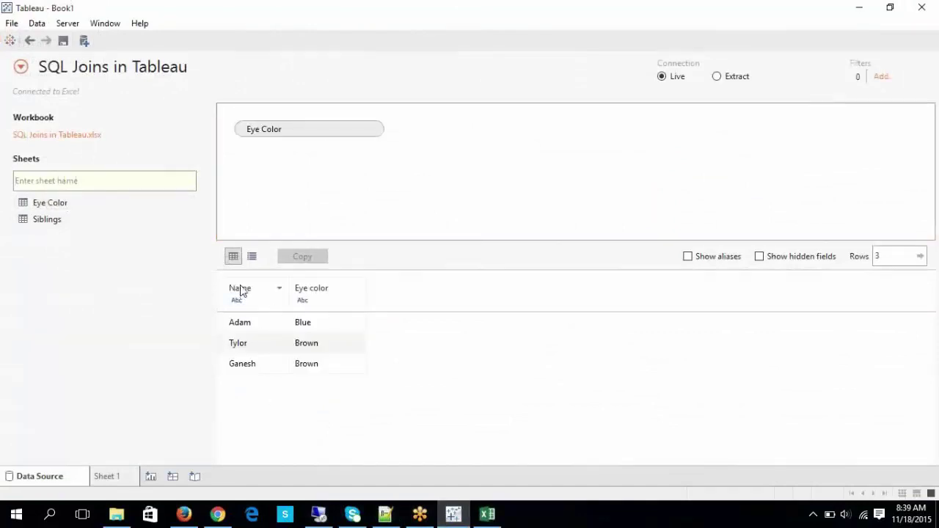
click(242, 286)
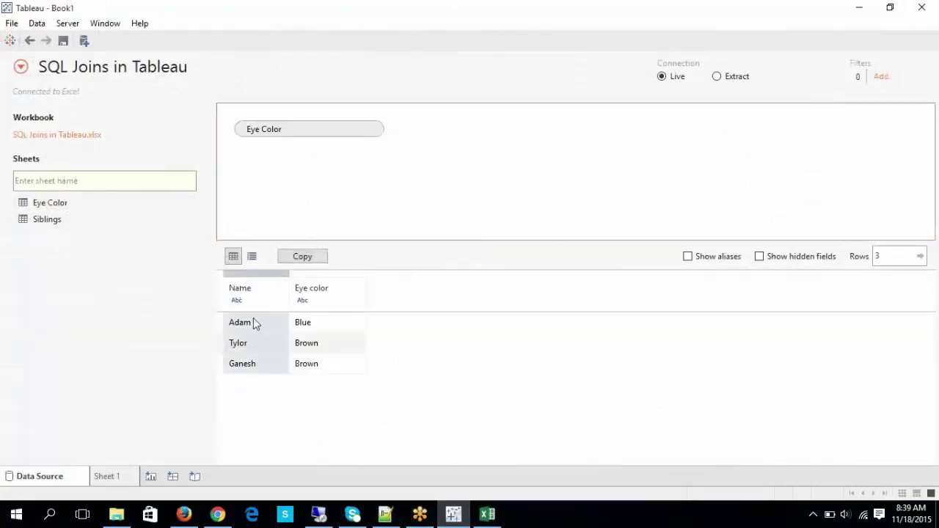
click(316, 277)
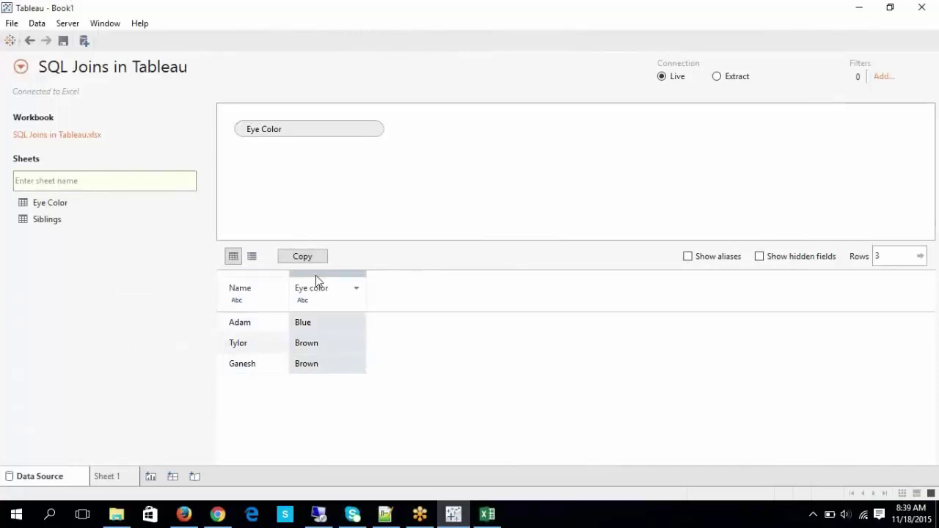
click(253, 326)
click(253, 339)
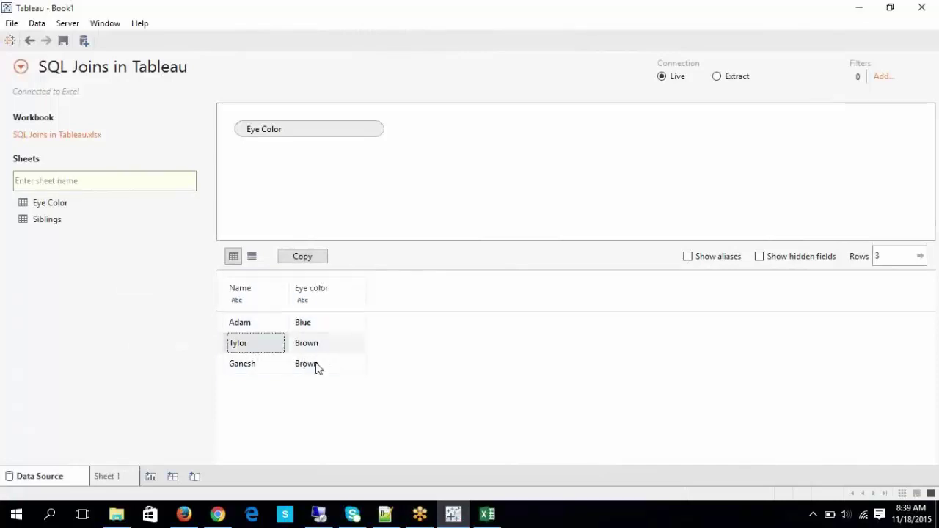
click(255, 364)
drag(256, 330, 318, 373)
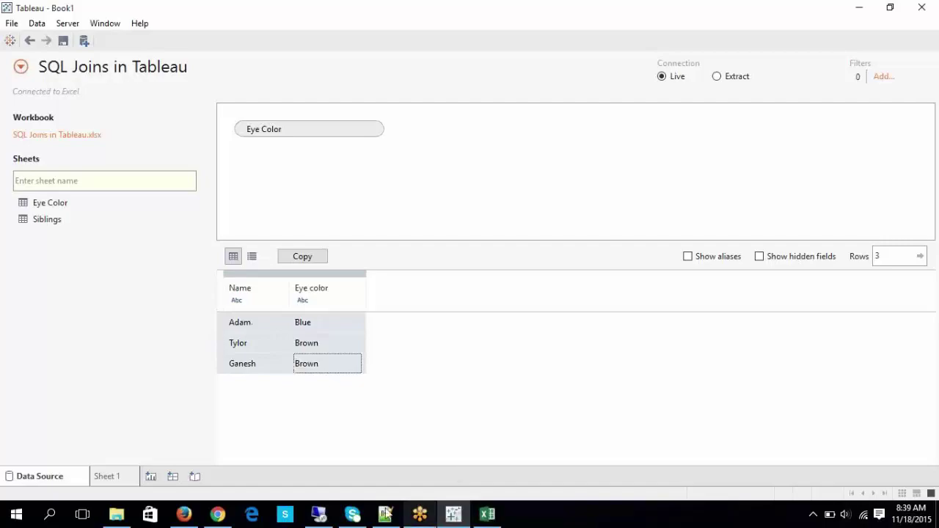
Step: Return to the remote SQL Server session and execute only the select statement on dbo.COUNTRY
click(319, 514)
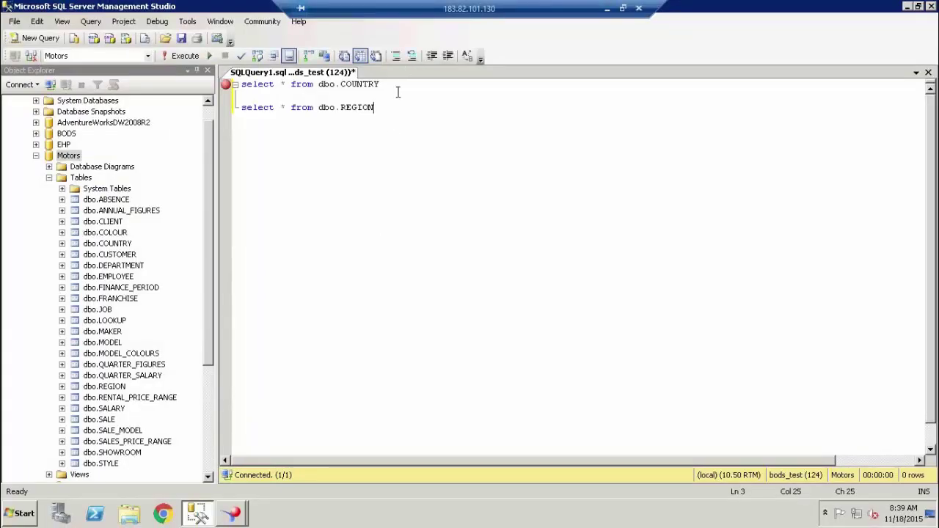
drag(380, 83, 238, 84)
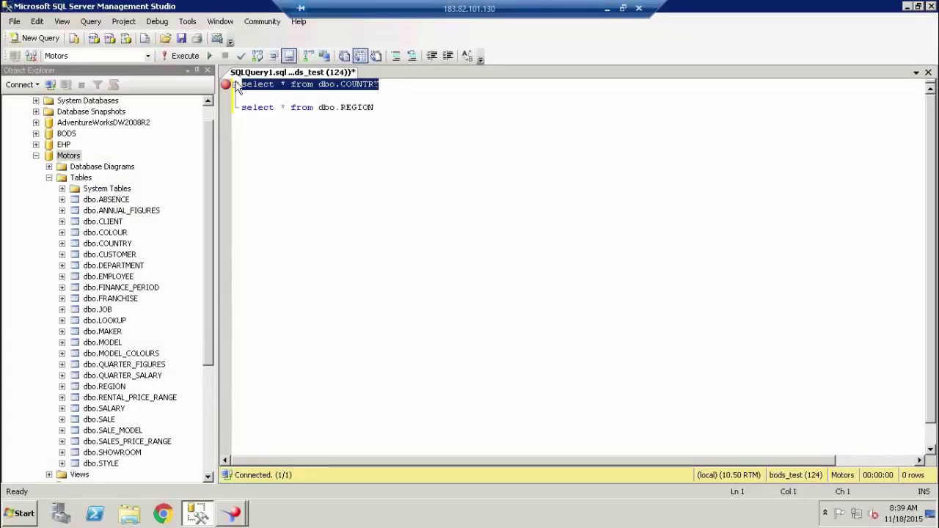
click(187, 56)
click(413, 251)
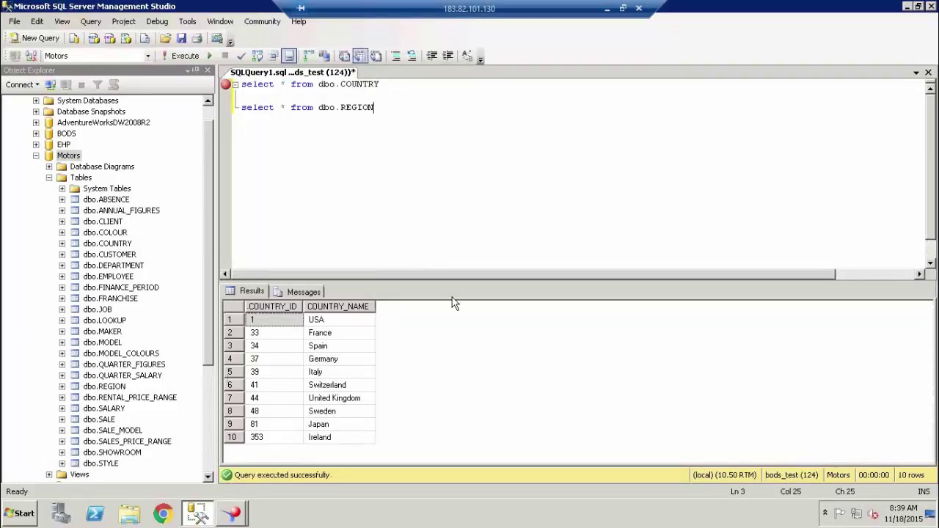
Step: Enlarge the results area and examine the COUNTRY_ID and COUNTRY_NAME columns
drag(447, 284, 442, 233)
click(281, 258)
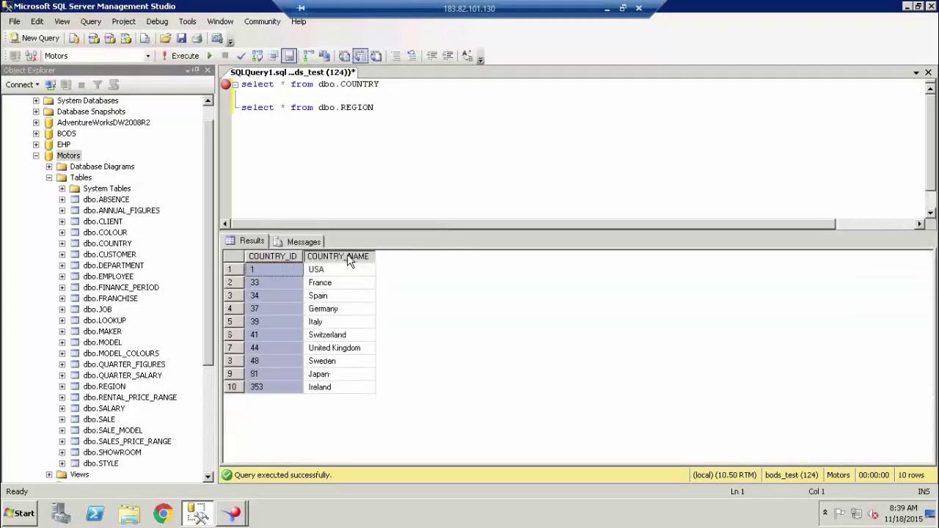
shift+click(347, 255)
click(287, 259)
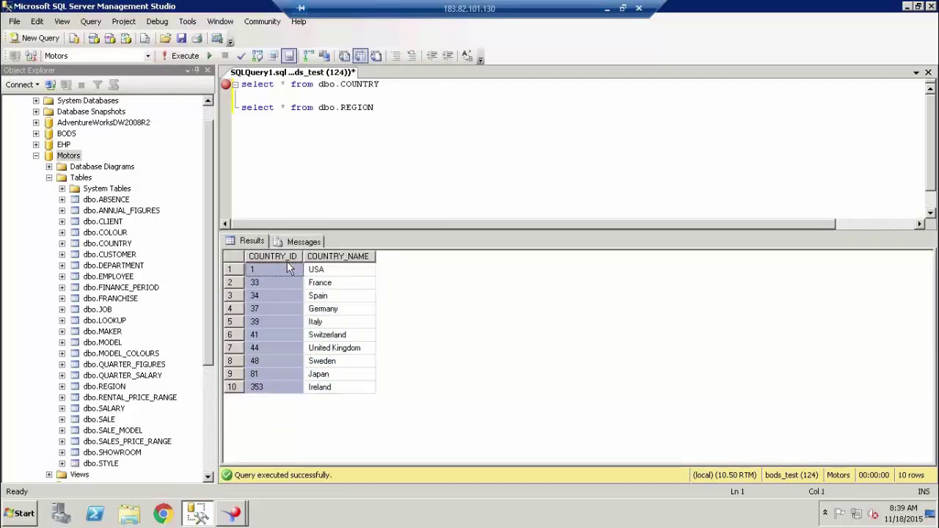
Step: Switch back to Tableau and compare the Name and Eye color values row by row for repeated entries
click(607, 8)
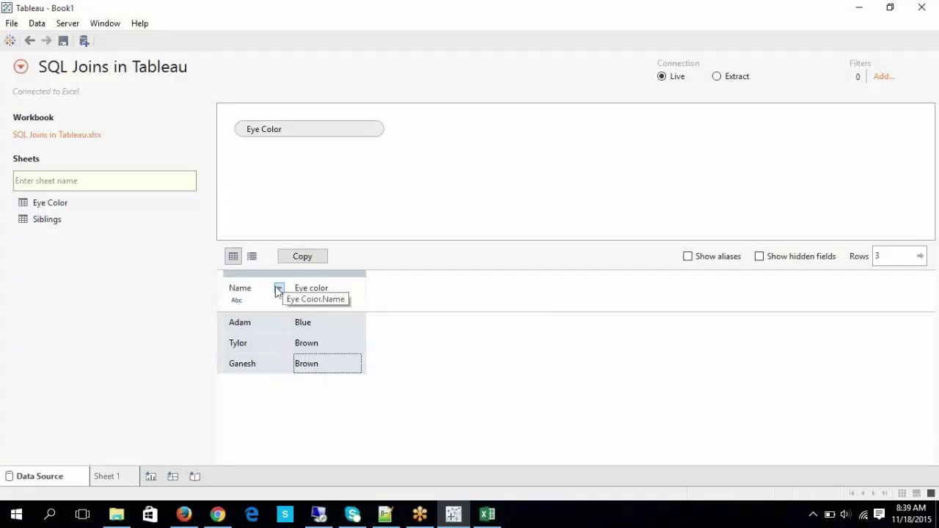
click(320, 282)
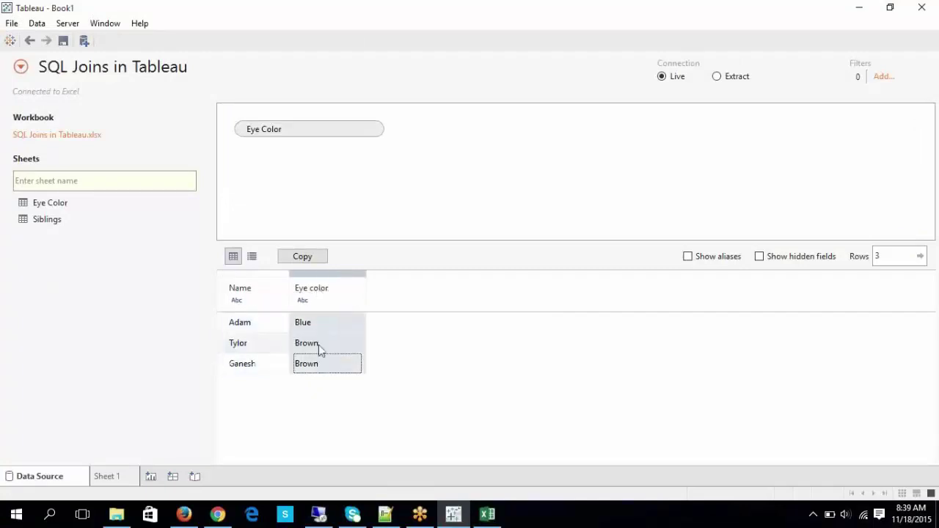
click(254, 329)
click(258, 341)
click(264, 367)
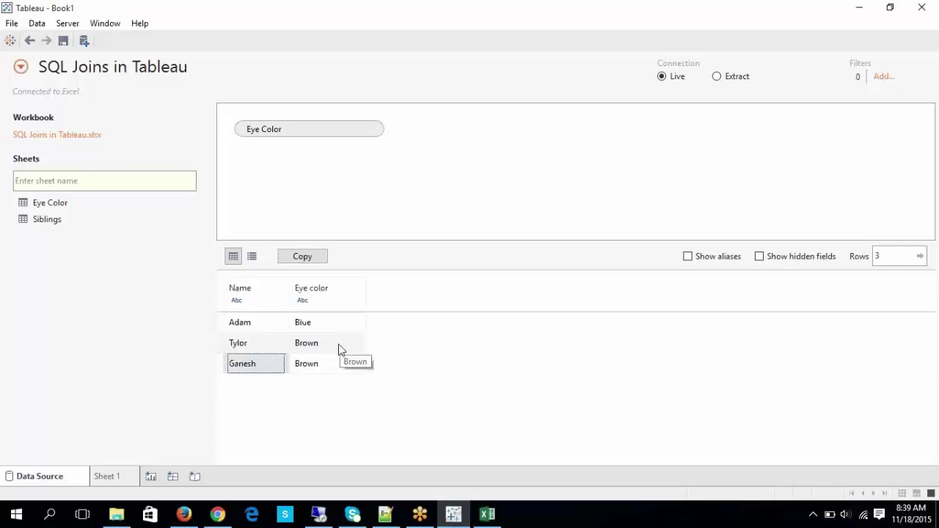
click(323, 364)
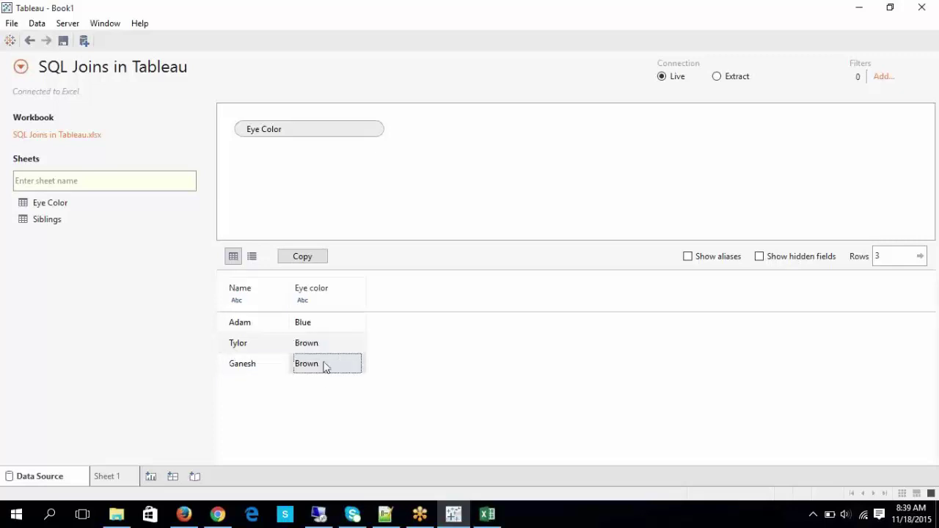
click(321, 350)
click(308, 367)
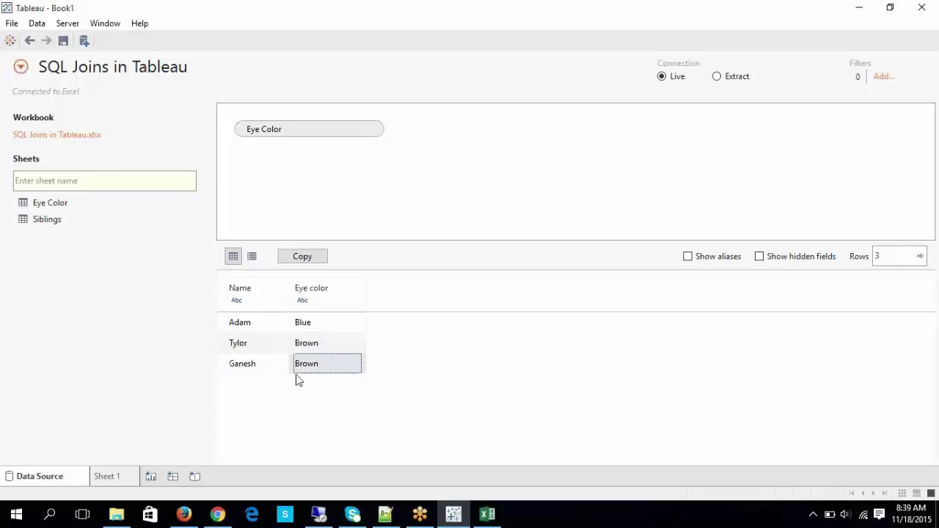
click(254, 348)
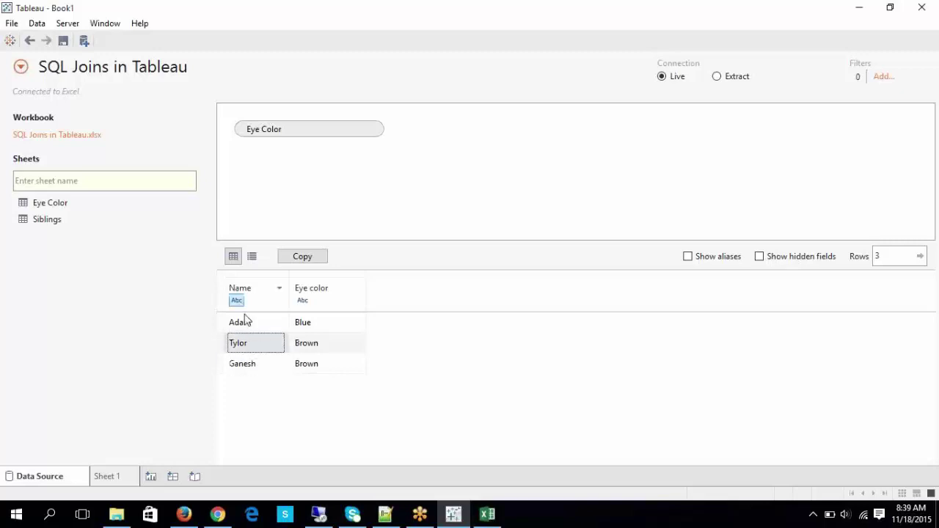
drag(298, 351, 274, 370)
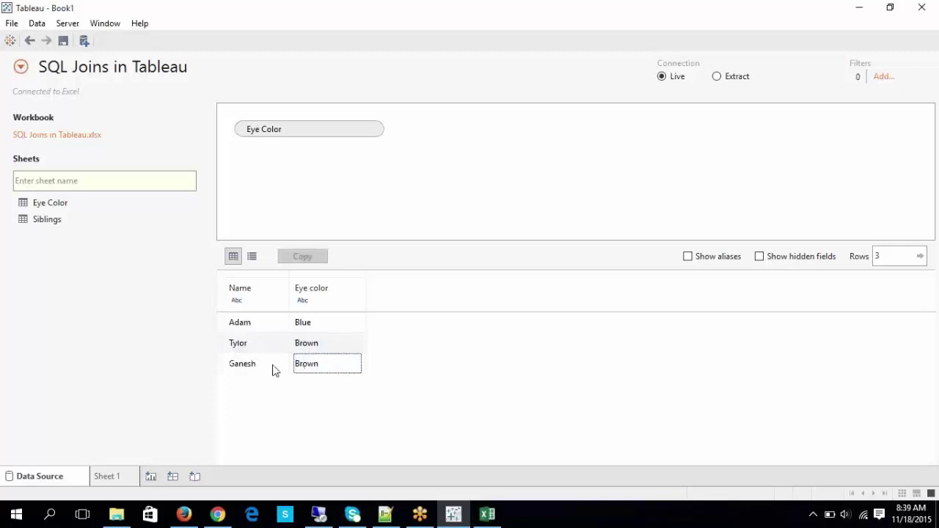
click(273, 370)
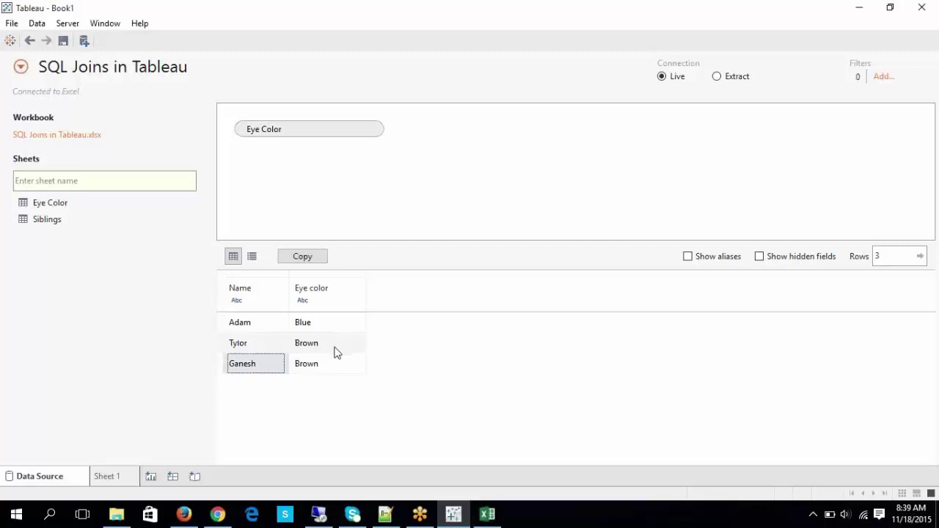
Step: Return to the remote SQL Server session and check the COUNTRY_ID values in the query results for uniqueness
click(323, 515)
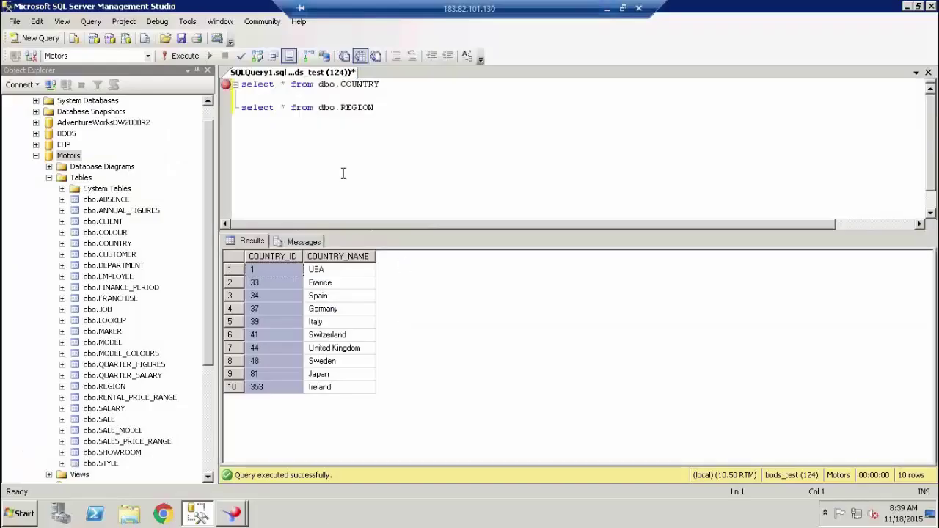
click(343, 173)
click(392, 158)
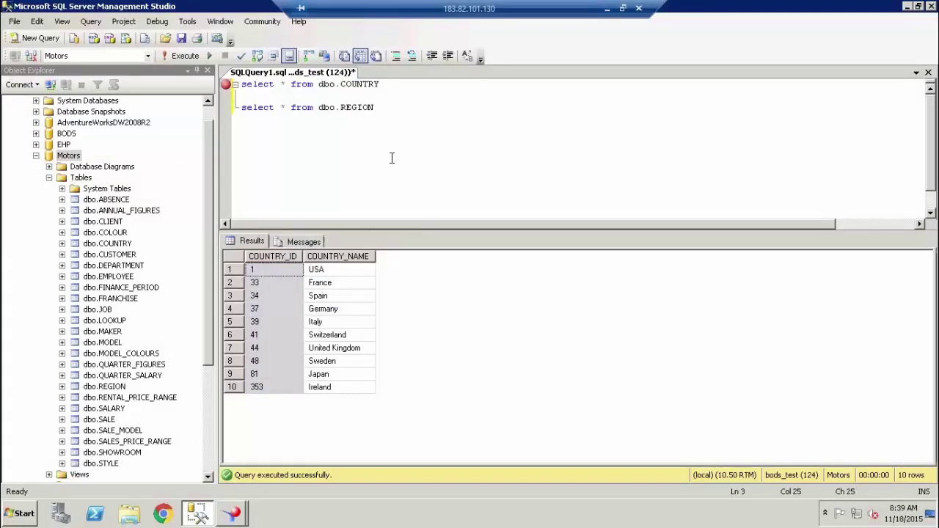
click(358, 96)
click(270, 296)
click(266, 309)
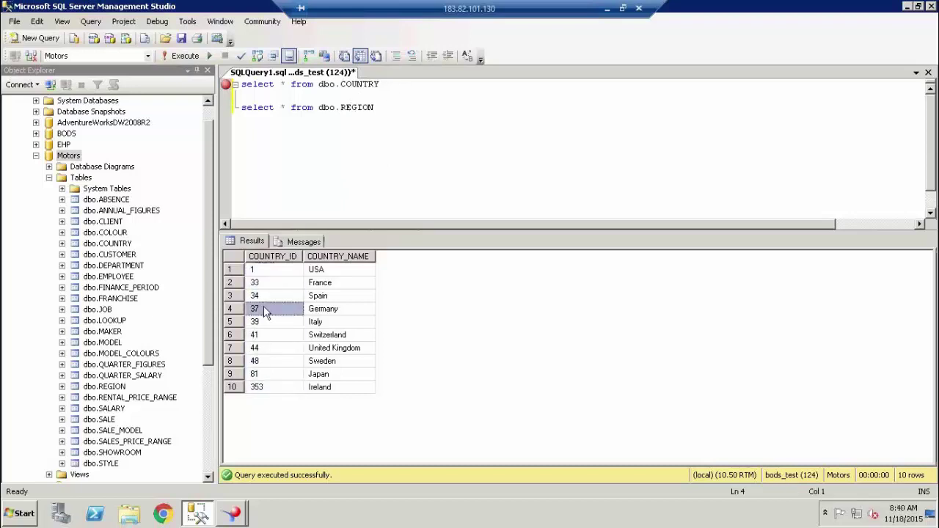
click(254, 321)
click(253, 360)
click(254, 386)
click(256, 374)
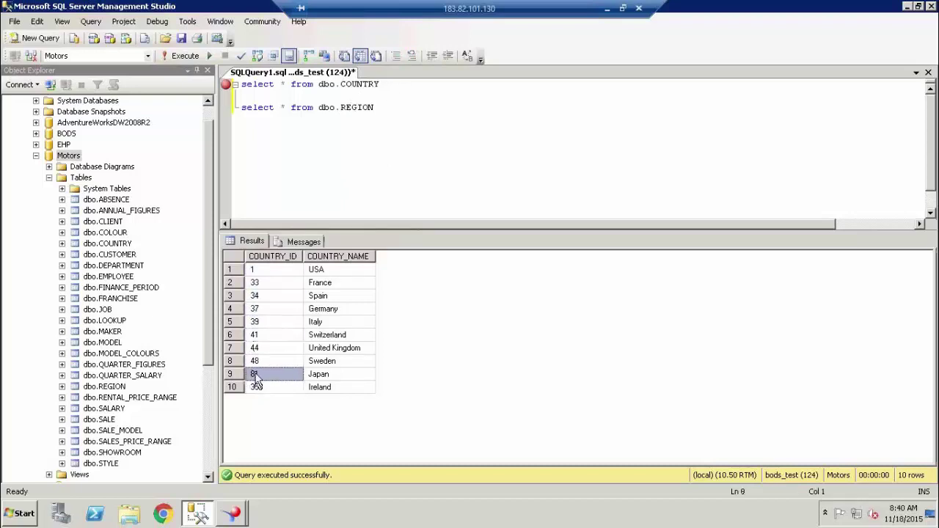
click(255, 361)
click(258, 347)
click(260, 335)
click(262, 322)
click(262, 309)
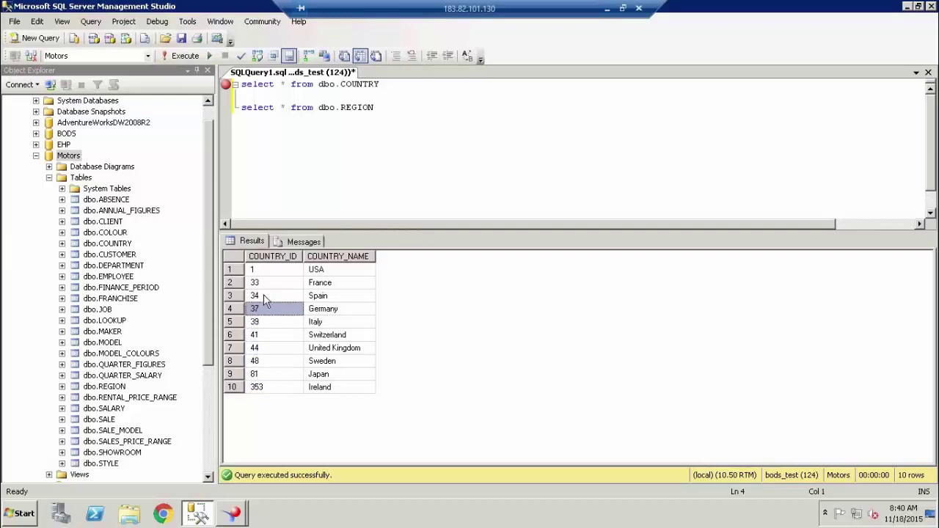
click(268, 257)
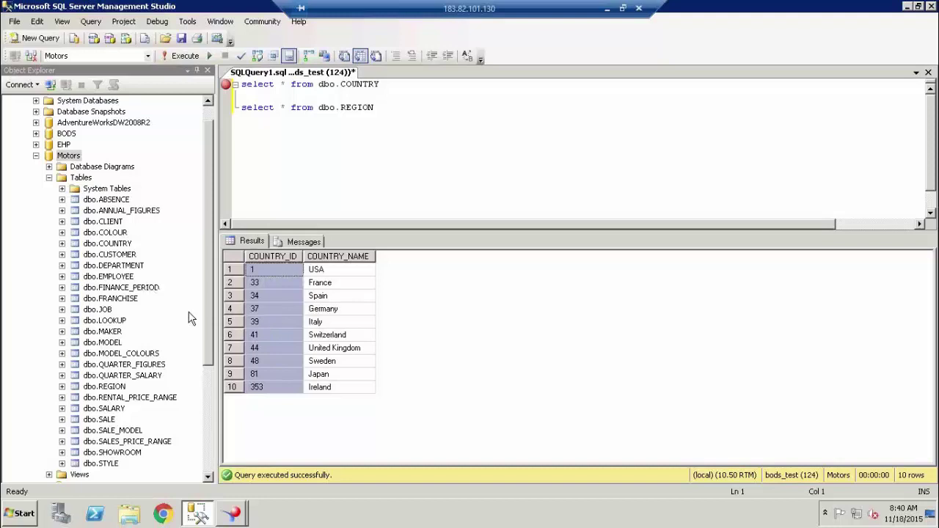
Step: Expand the columns of dbo.COUNTRY in the Motors database and check which column is its primary key
click(107, 243)
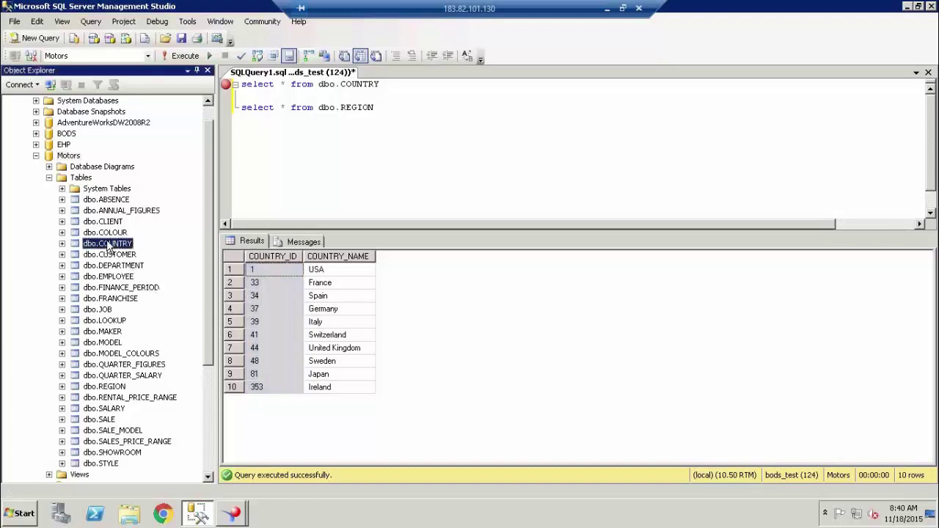
click(62, 244)
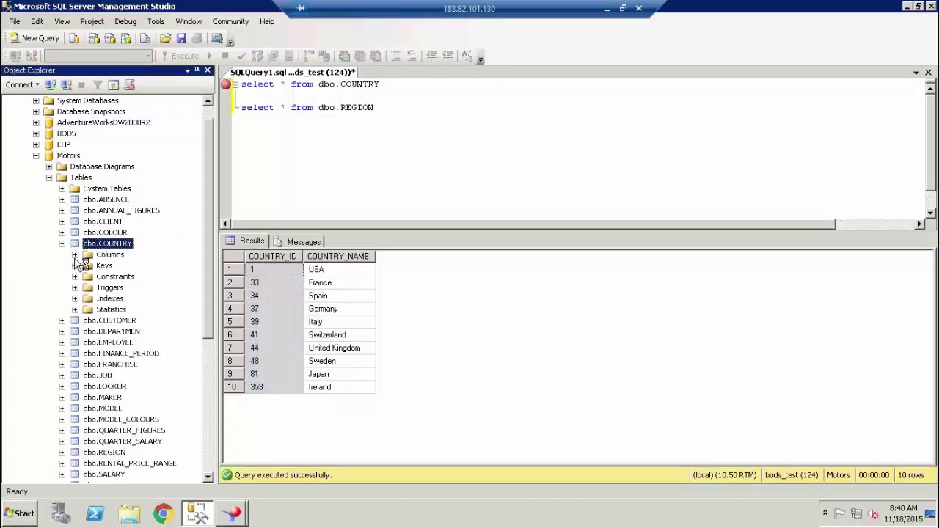
click(75, 254)
click(136, 265)
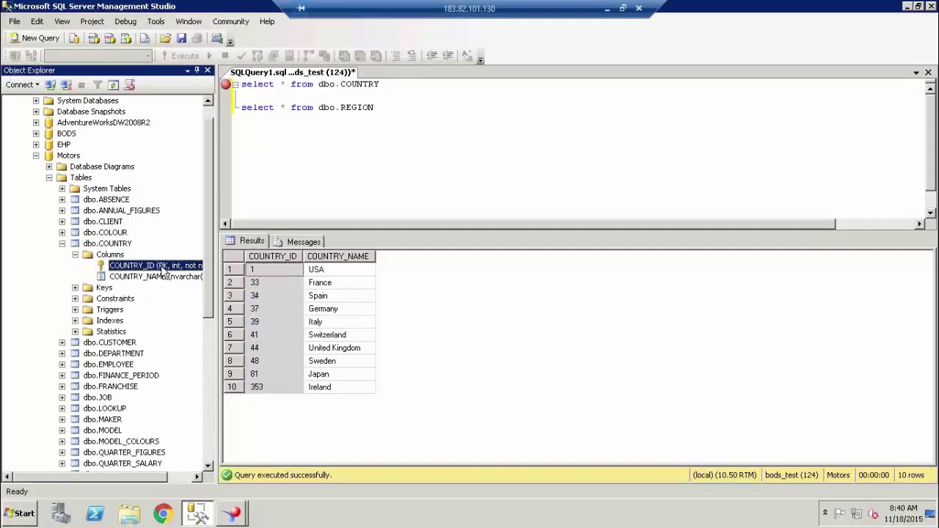
Step: Match the COUNTRY_ID values to their COUNTRY_NAME entries for USA, France and Spain in the query results
click(385, 101)
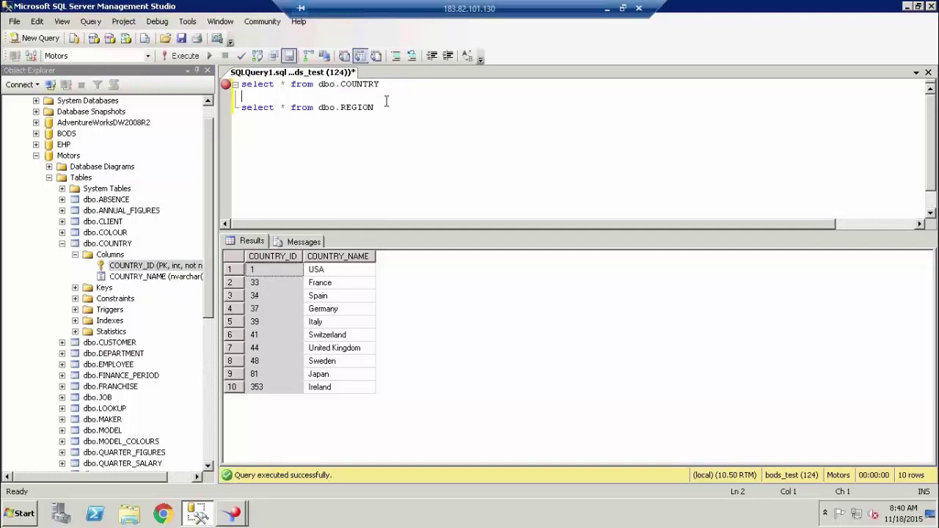
click(271, 258)
click(277, 272)
click(315, 270)
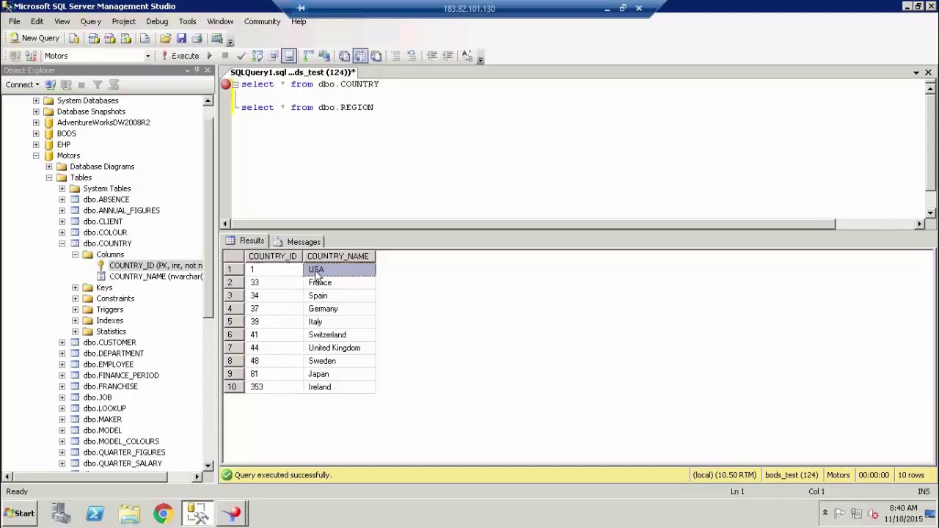
click(283, 294)
click(317, 283)
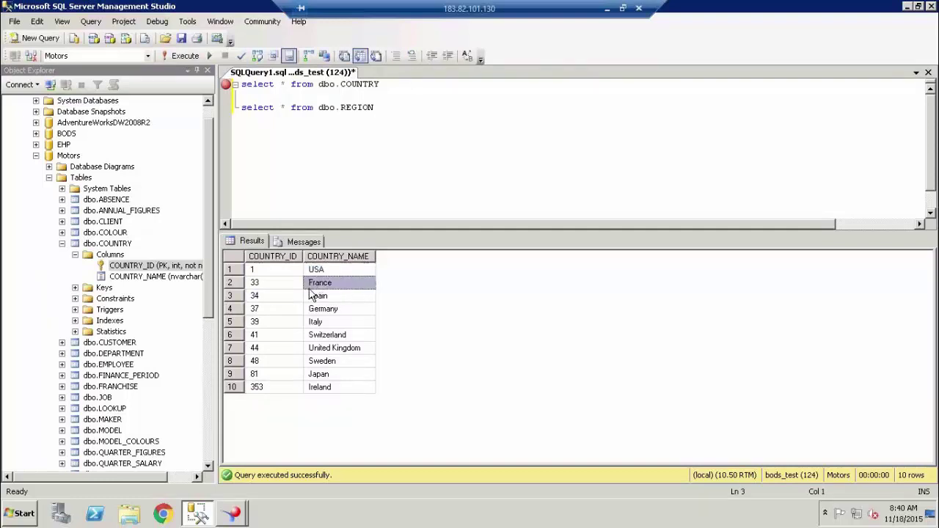
click(292, 299)
click(315, 300)
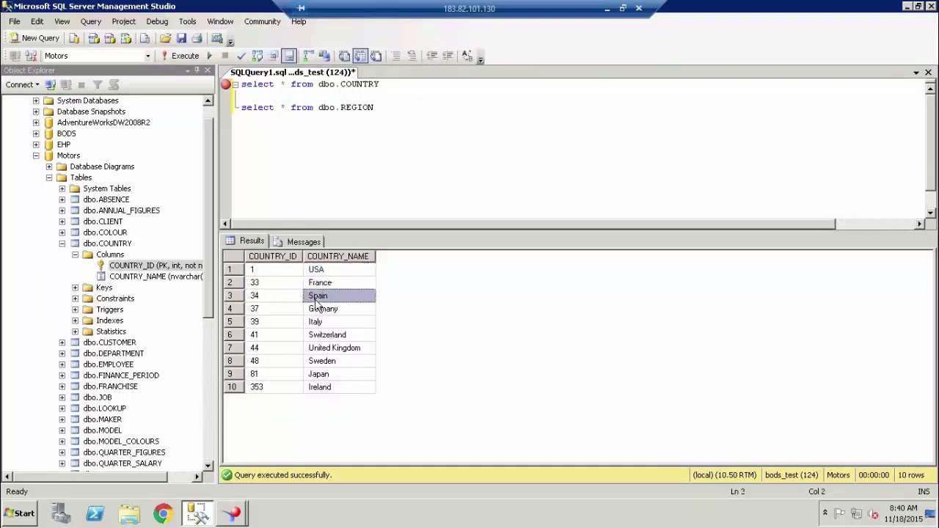
Step: Execute only the select statement on dbo.REGION and check its REGION_ID values for uniqueness
drag(397, 107, 229, 95)
click(173, 60)
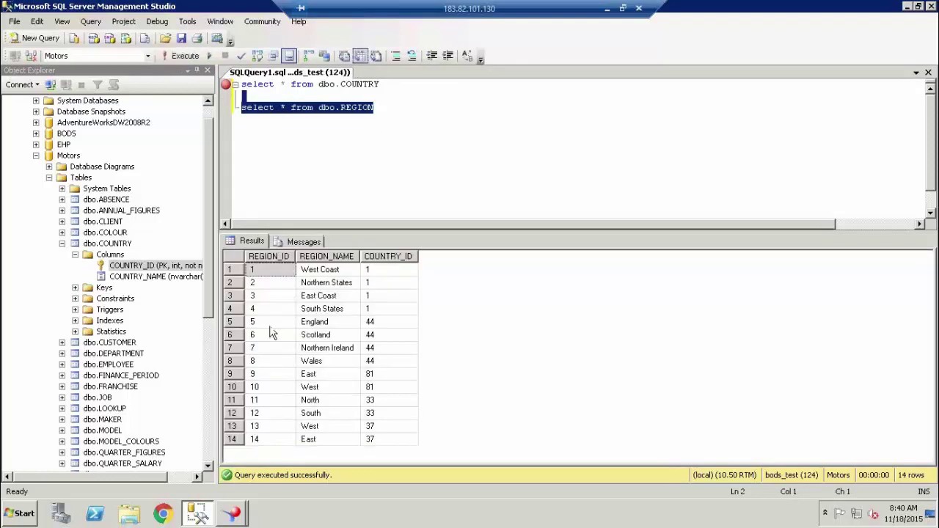
click(269, 258)
click(259, 325)
click(266, 273)
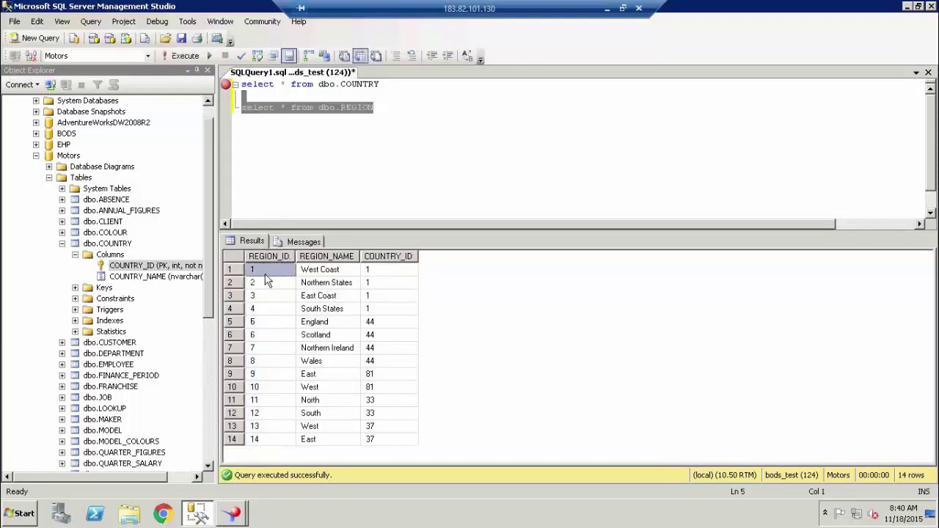
drag(267, 281, 260, 425)
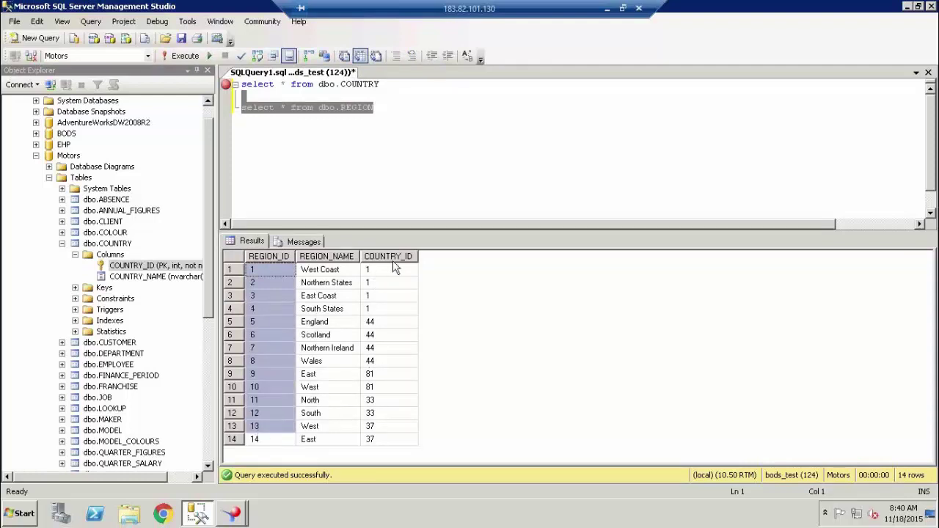
Step: Examine the COUNTRY_ID values in the REGION results against the region names for the USA rows and England
click(393, 258)
click(392, 283)
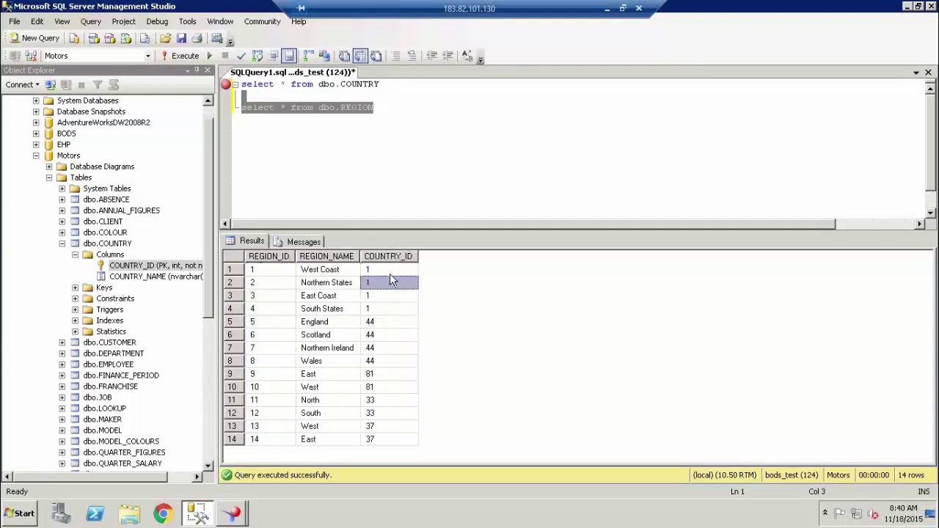
click(389, 296)
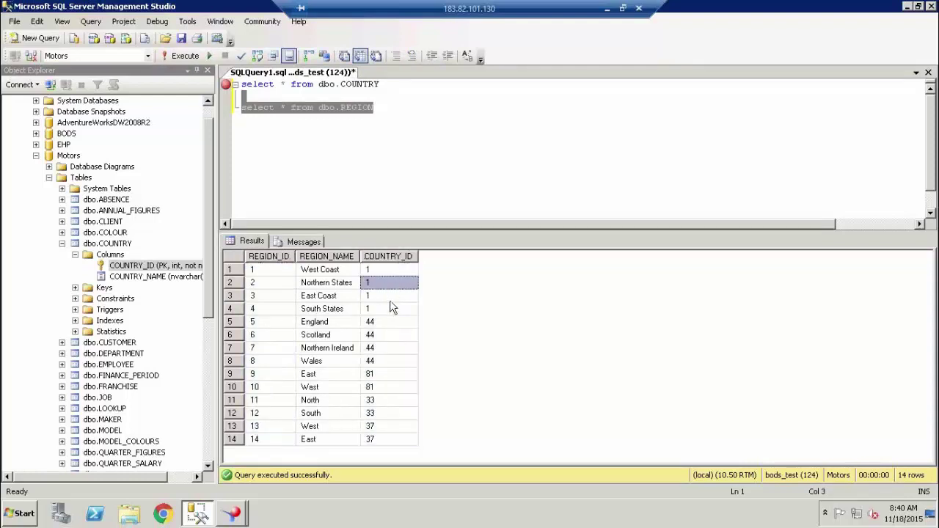
click(340, 309)
click(324, 296)
click(324, 282)
click(325, 269)
click(323, 321)
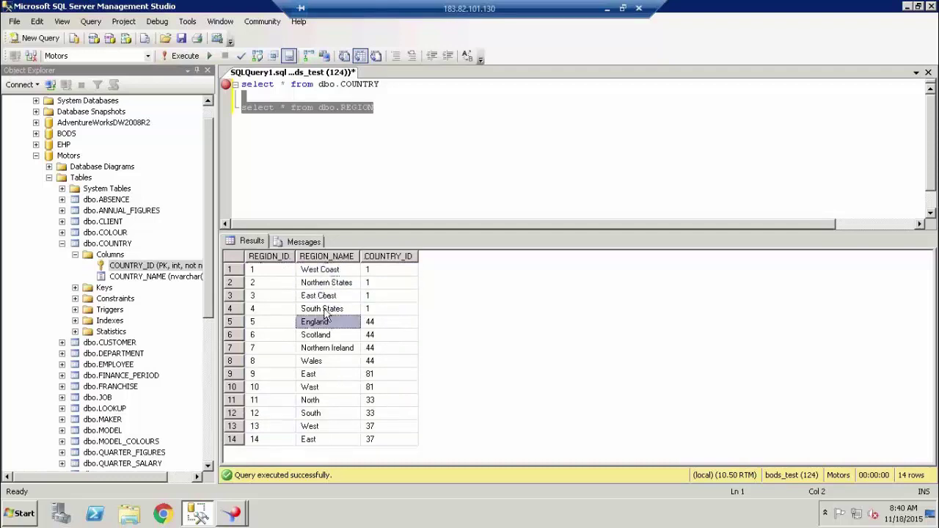
click(324, 296)
click(323, 269)
click(324, 283)
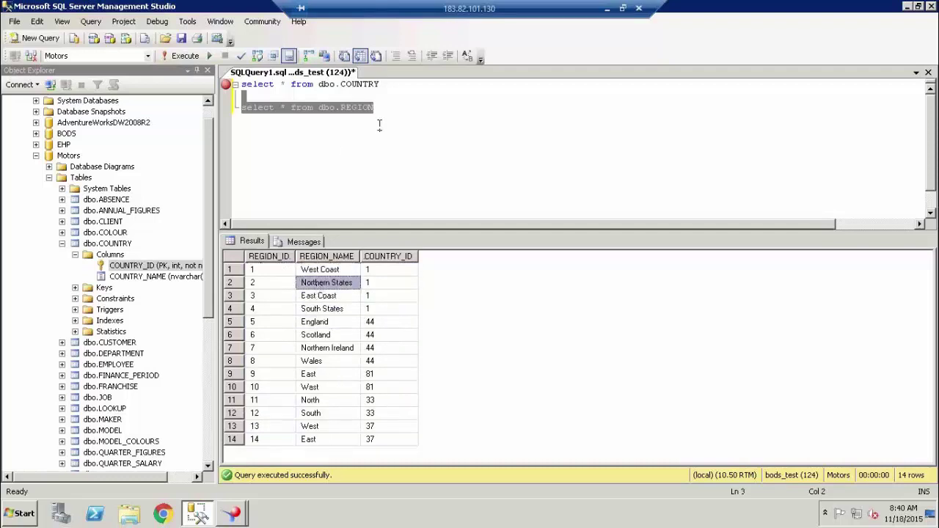
Step: Execute the COUNTRY and REGION select statements together and enlarge the results area to show both grids
click(401, 109)
key(ctrl+a)
key(F5)
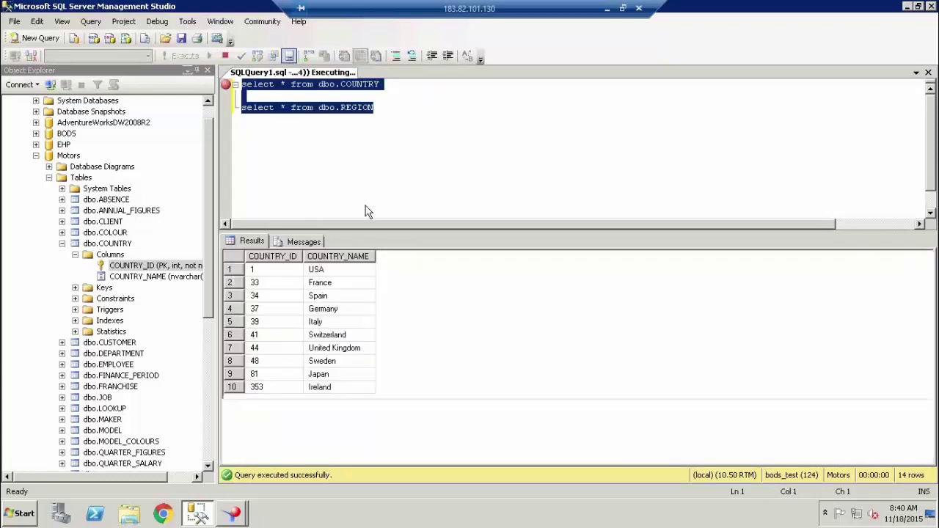
drag(515, 232, 518, 151)
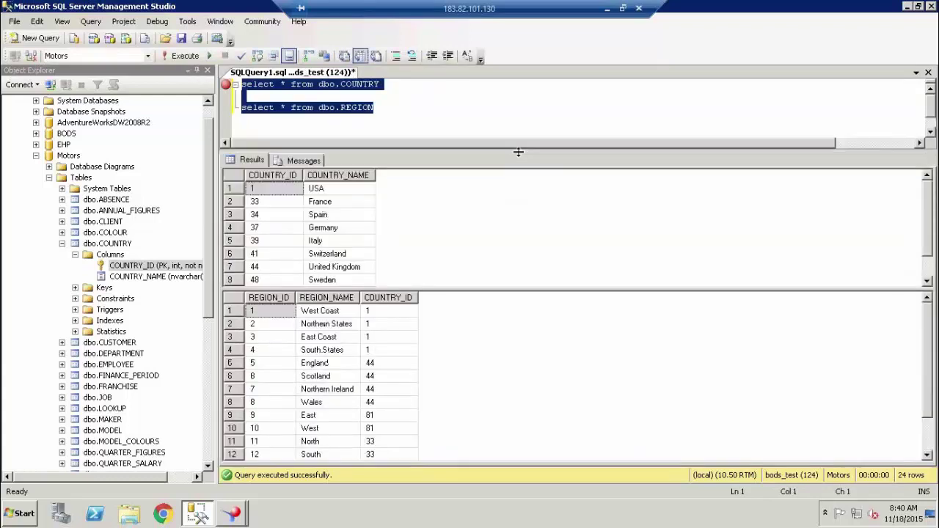
click(450, 124)
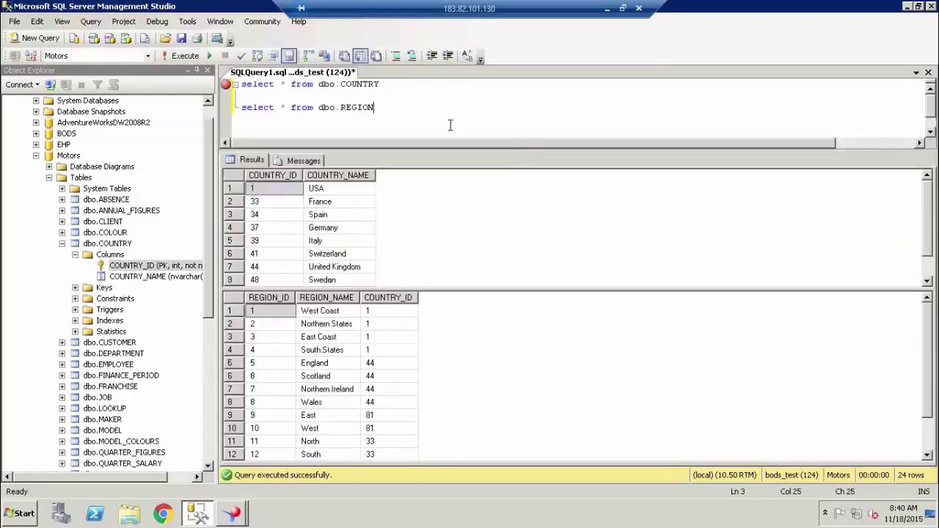
Step: Compare COUNTRY_ID across both result grids and trace USA to its four region names and REGION_ID values
click(383, 298)
click(275, 176)
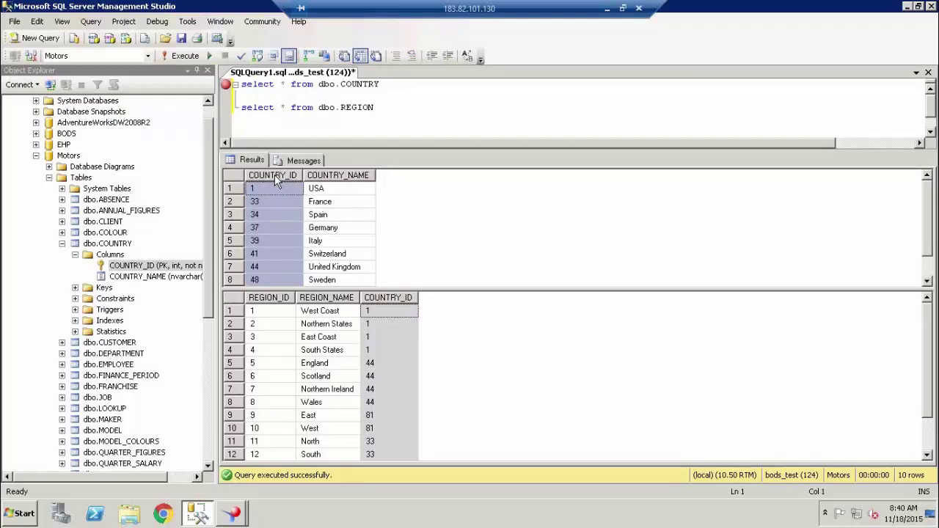
click(330, 189)
click(383, 314)
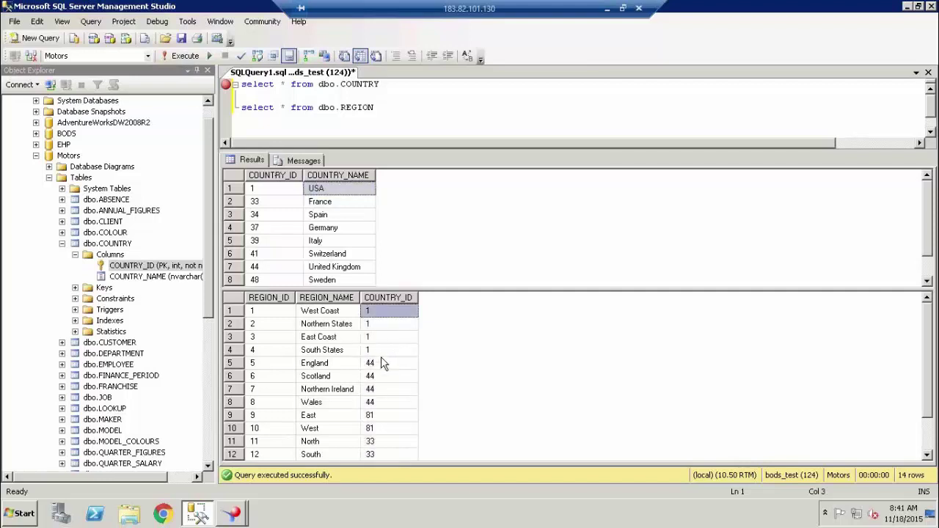
click(377, 352)
drag(376, 351, 378, 307)
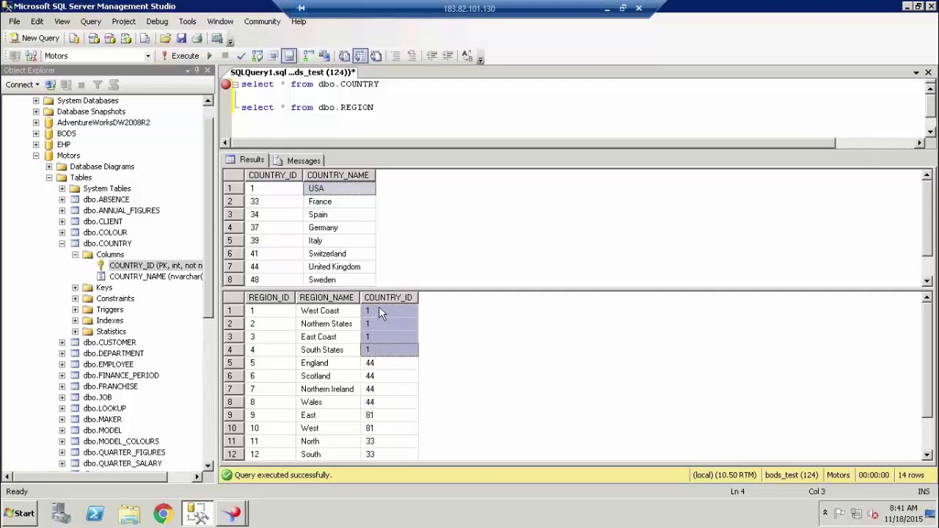
click(343, 354)
drag(345, 355, 332, 320)
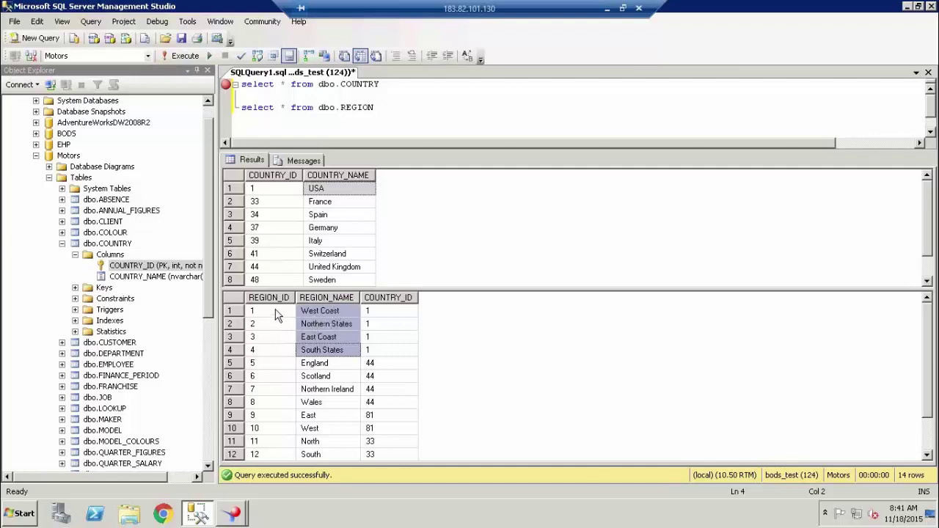
drag(278, 313, 273, 357)
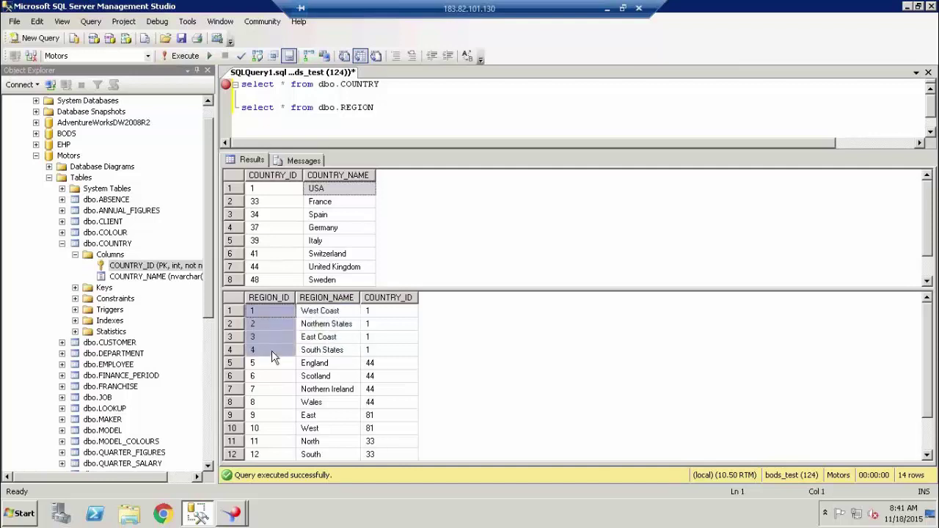
Step: Contrast the COUNTRY_ID key of dbo.COUNTRY with the repeated COUNTRY_ID values and matching region names in the REGION results
click(272, 178)
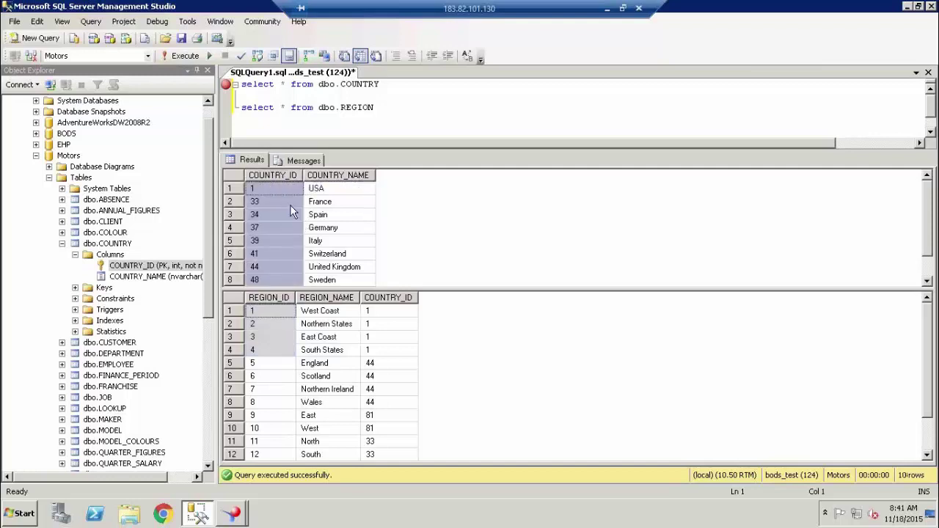
click(290, 203)
click(293, 190)
drag(384, 83, 319, 85)
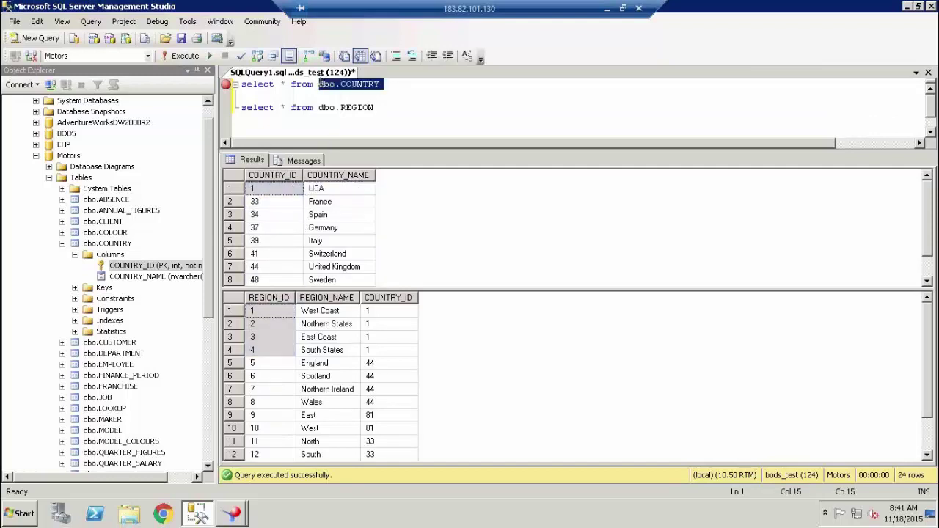
click(386, 298)
click(395, 323)
click(374, 351)
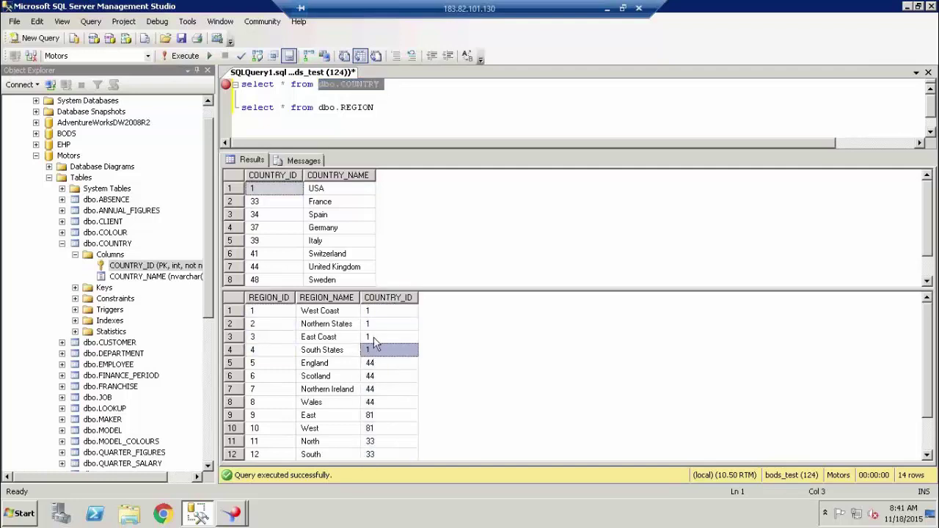
drag(373, 342, 372, 310)
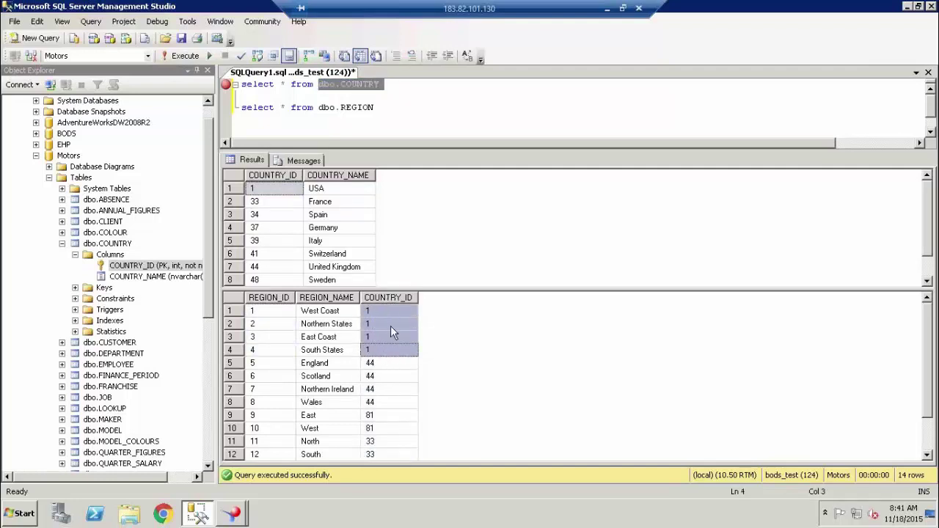
drag(350, 350, 334, 311)
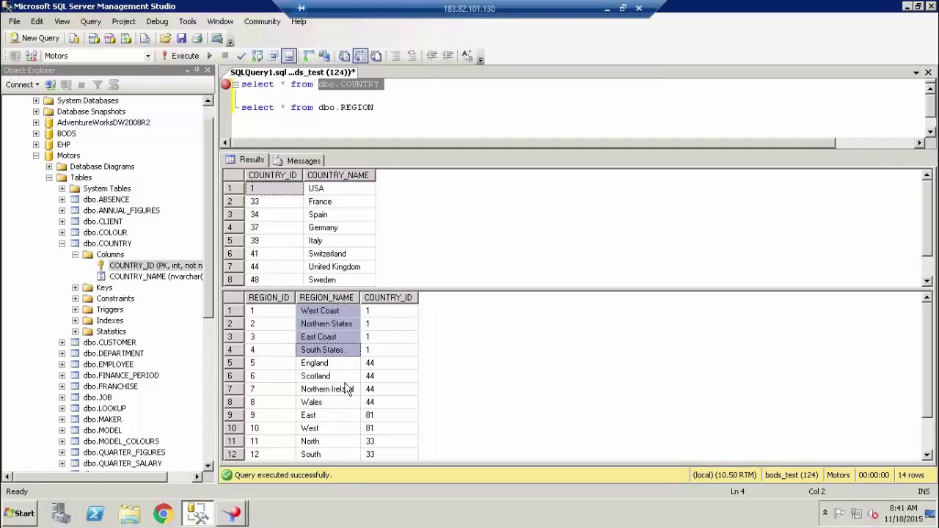
Step: Switch to Tableau and remove the Eye Color table from the data source canvas
click(606, 8)
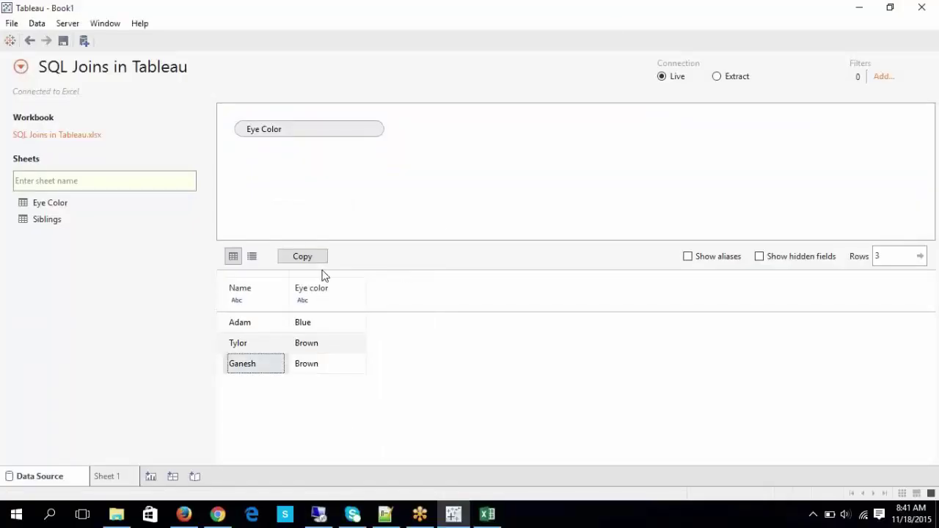
click(535, 179)
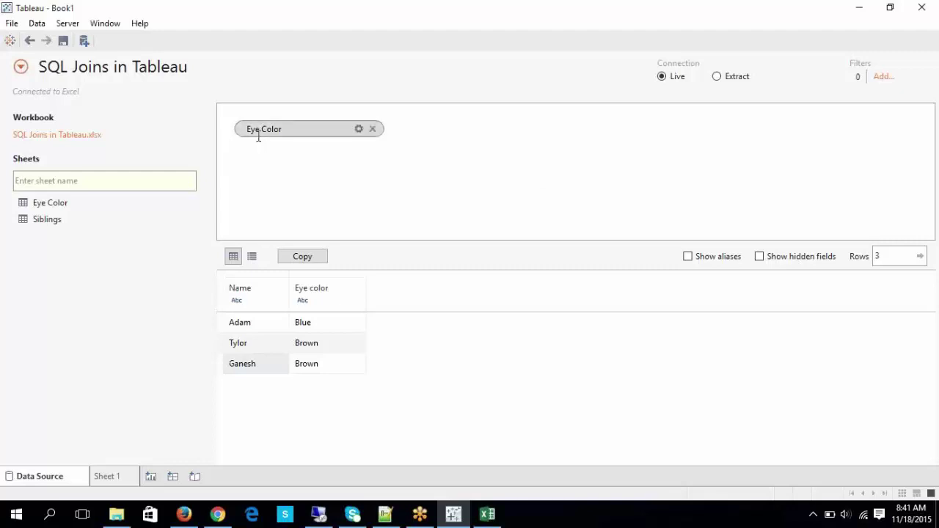
click(372, 129)
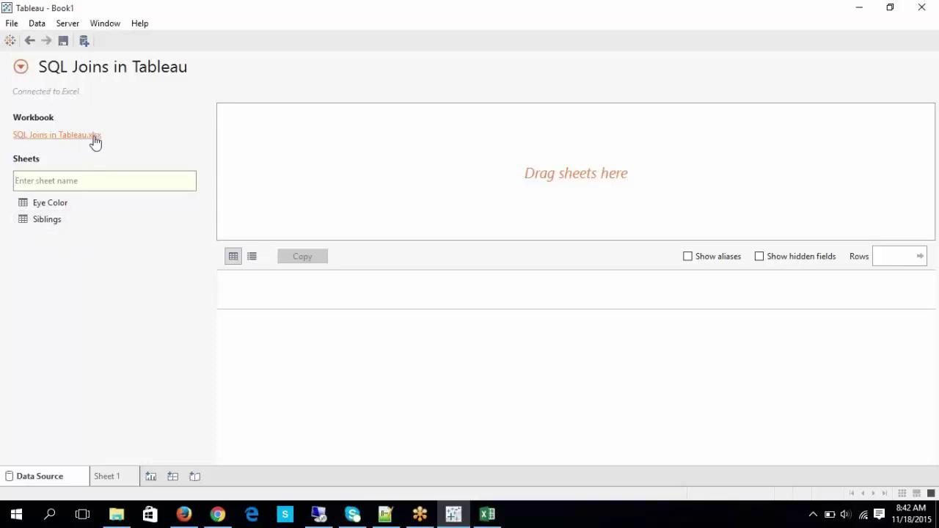
Step: Return to the remote SQL Server session and review the first COUNTRY_ID and the country names in the COUNTRY results
click(317, 513)
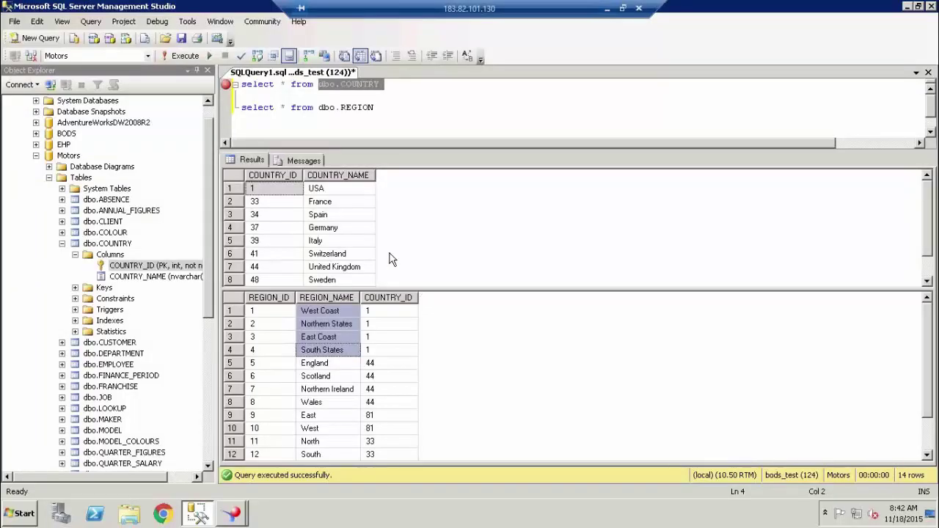
click(314, 202)
click(285, 190)
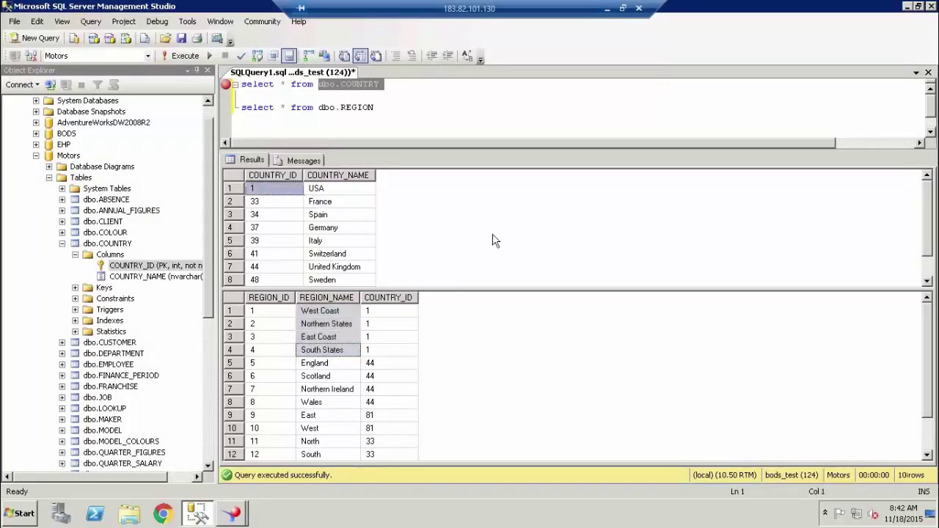
Step: Return to Tableau, add the Eye Color sheet to the data source canvas, and switch to the sample tables in the Excel notes
click(608, 10)
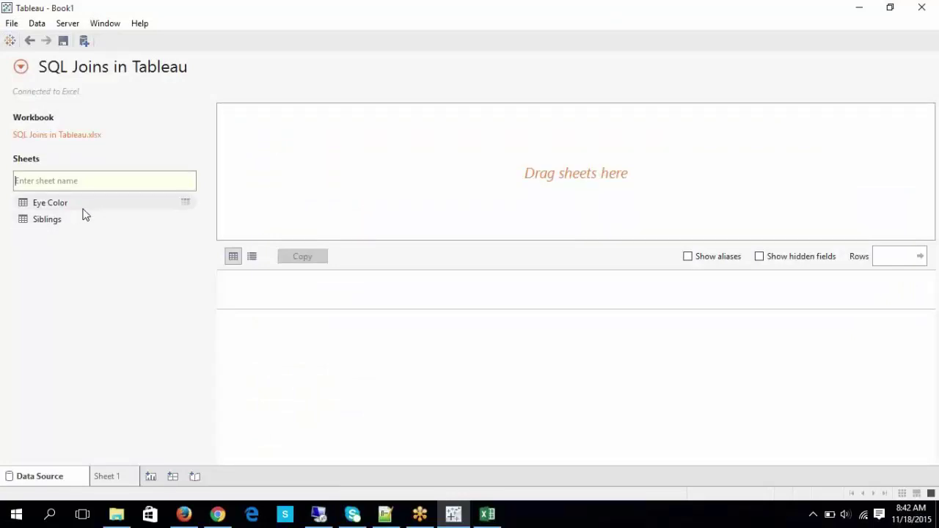
drag(82, 207, 235, 157)
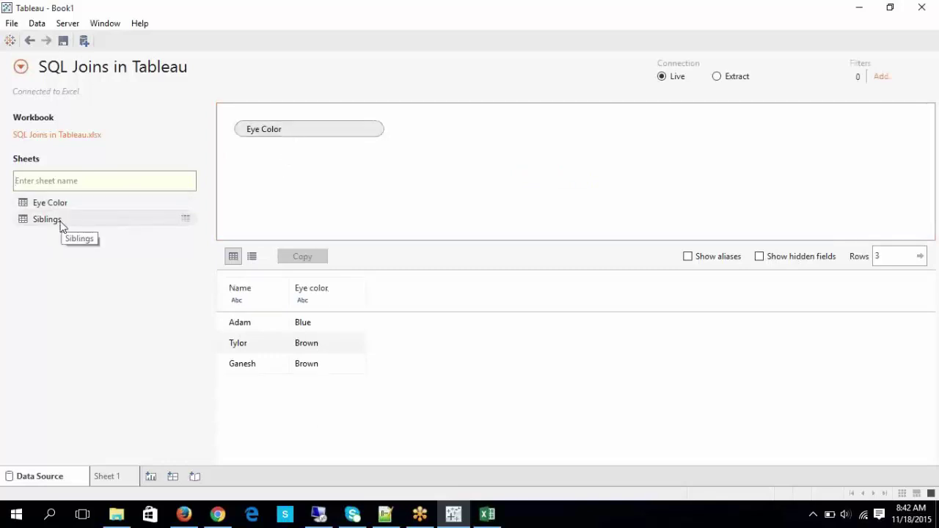
click(485, 516)
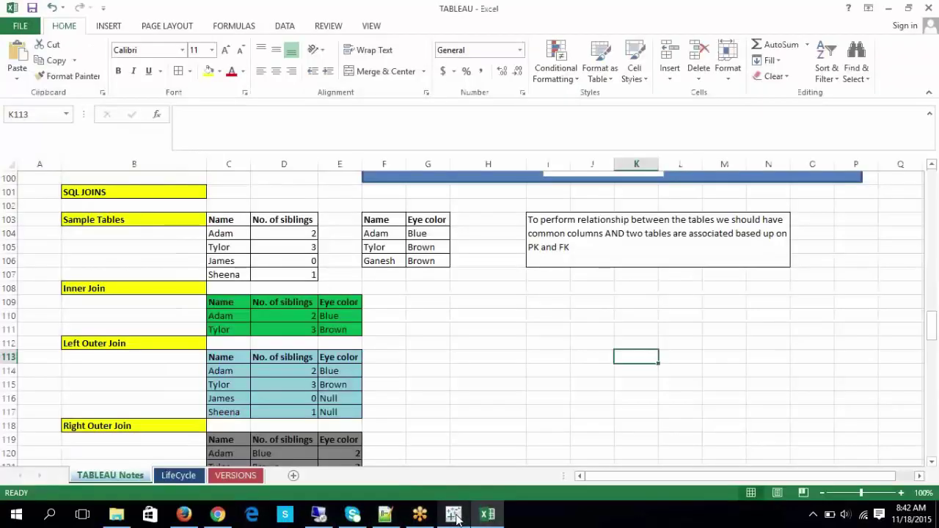
Step: Open the Tableau Webinar PPT presentation from the DEMO folder on the desktop
click(454, 515)
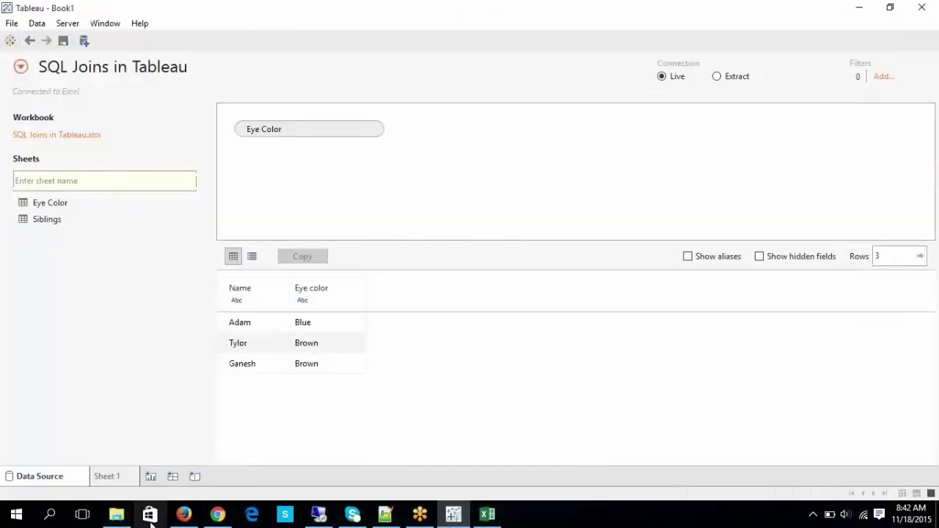
click(115, 513)
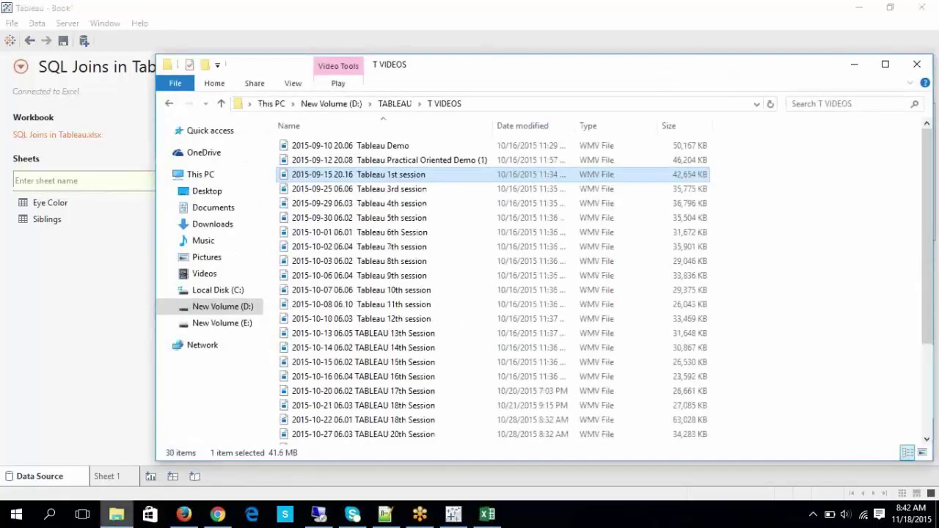
click(936, 513)
double_click(25, 331)
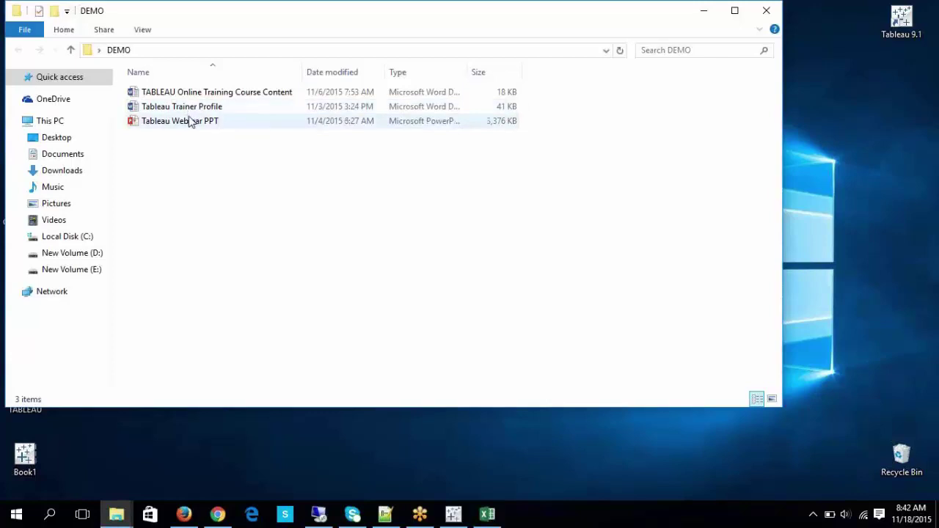
double_click(193, 121)
Step: Return to Tableau, add the Siblings sheet next to Eye Color on the canvas, and open the join settings
drag(44, 221, 409, 198)
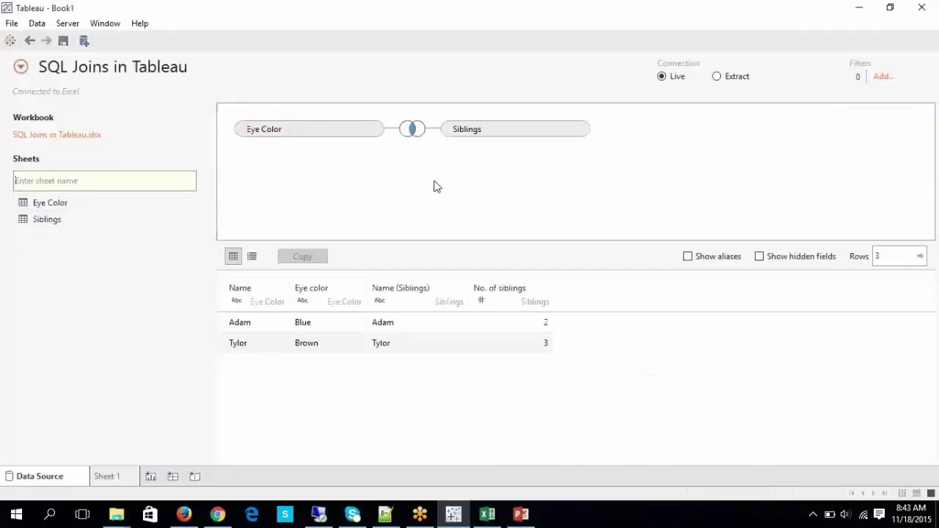
click(412, 132)
Step: Compare the Left and Inner joins of Eye Color and Siblings in the data preview, ending with Inner selected
click(384, 177)
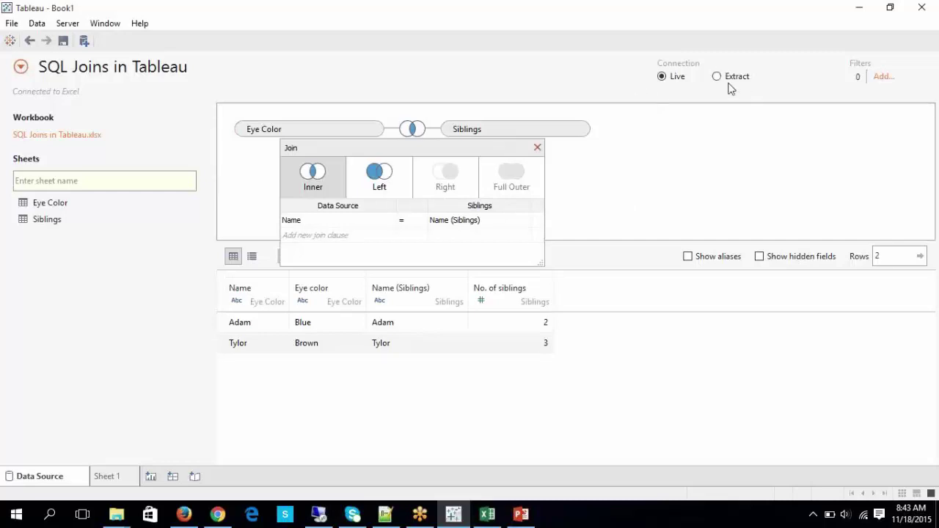
click(382, 180)
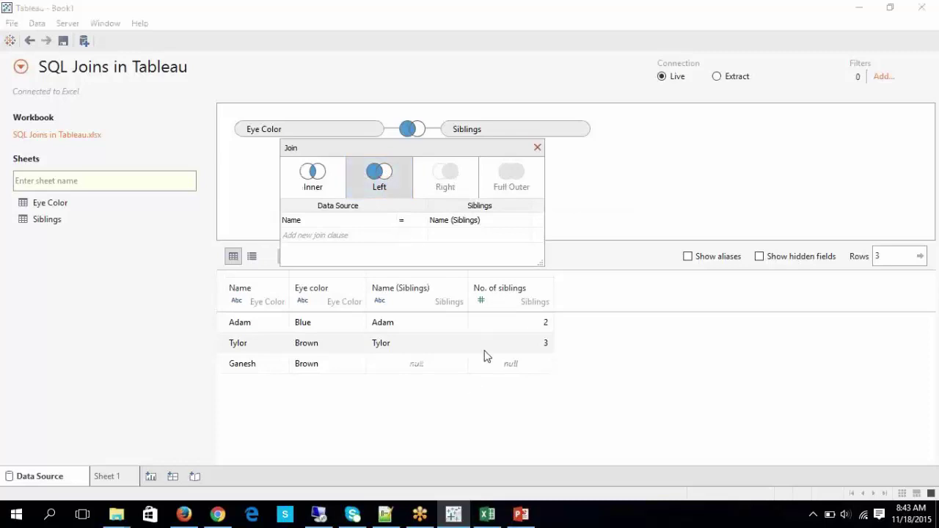
click(315, 192)
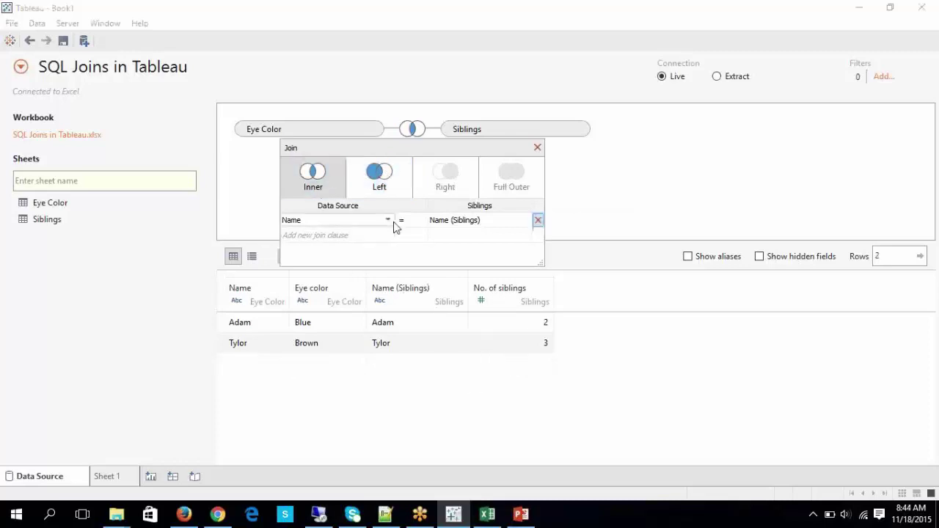
click(378, 178)
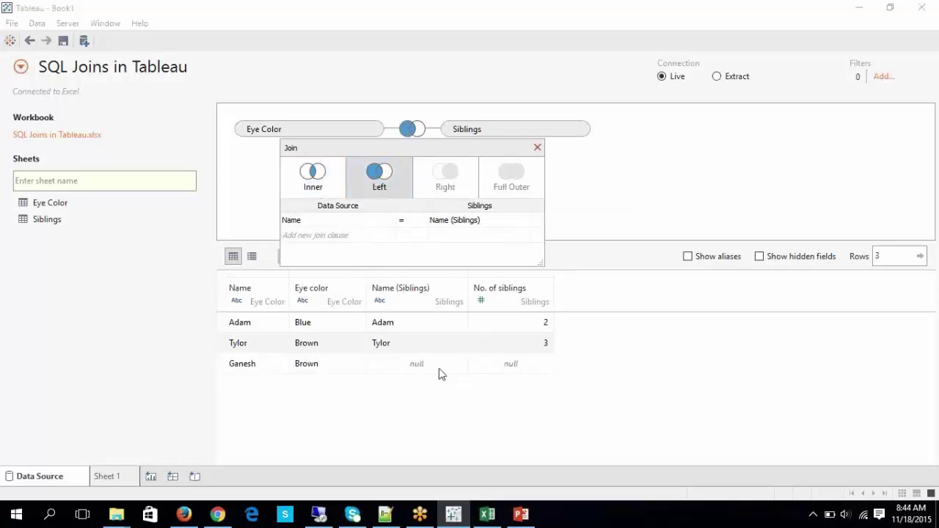
click(321, 171)
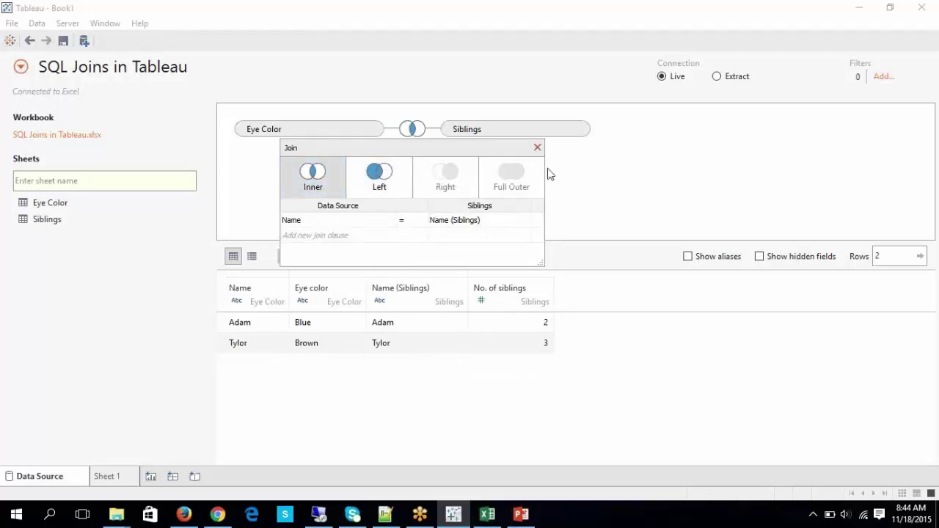
click(538, 148)
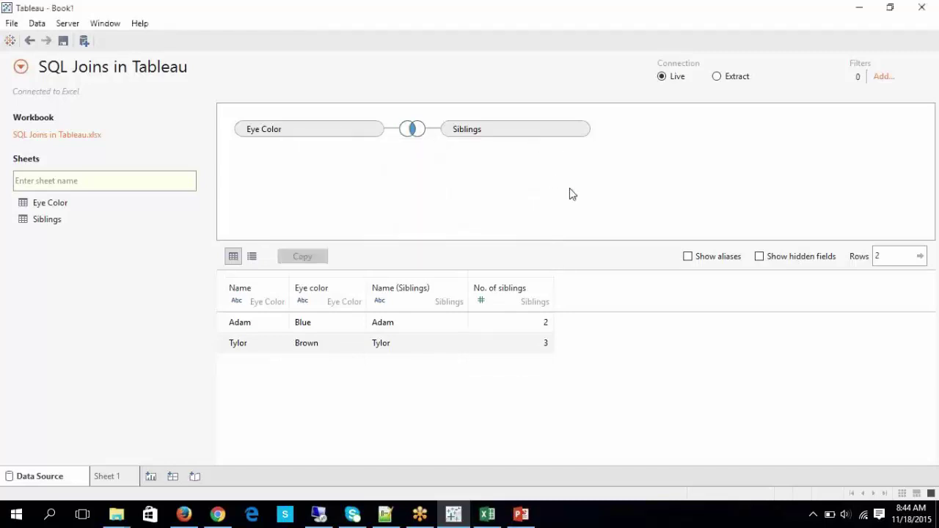
Step: Try joining Name to No. of siblings, and restore Name (Siblings) as the matching field in the join clause
click(412, 129)
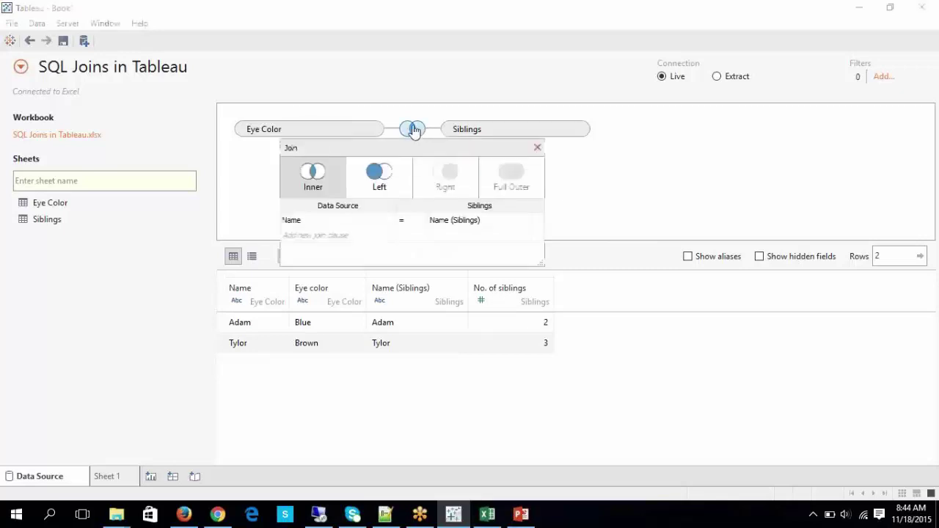
click(433, 220)
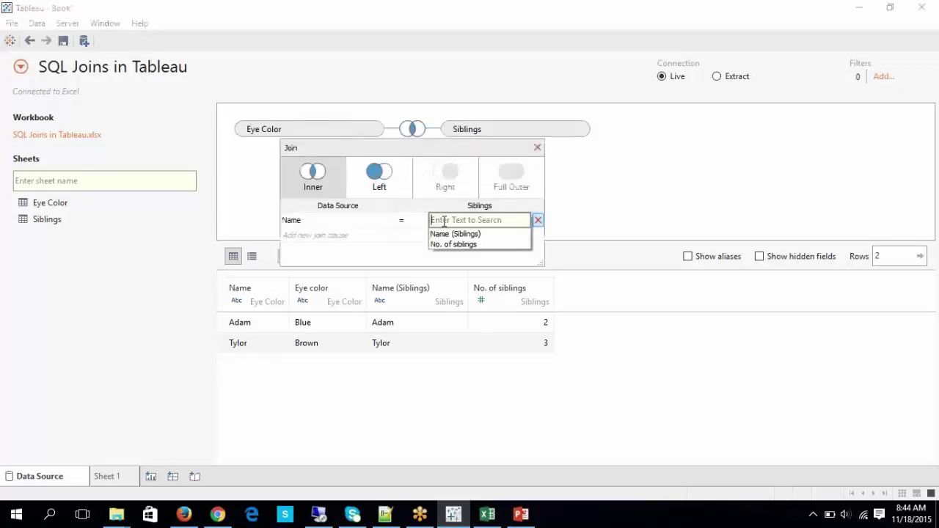
click(499, 244)
click(416, 129)
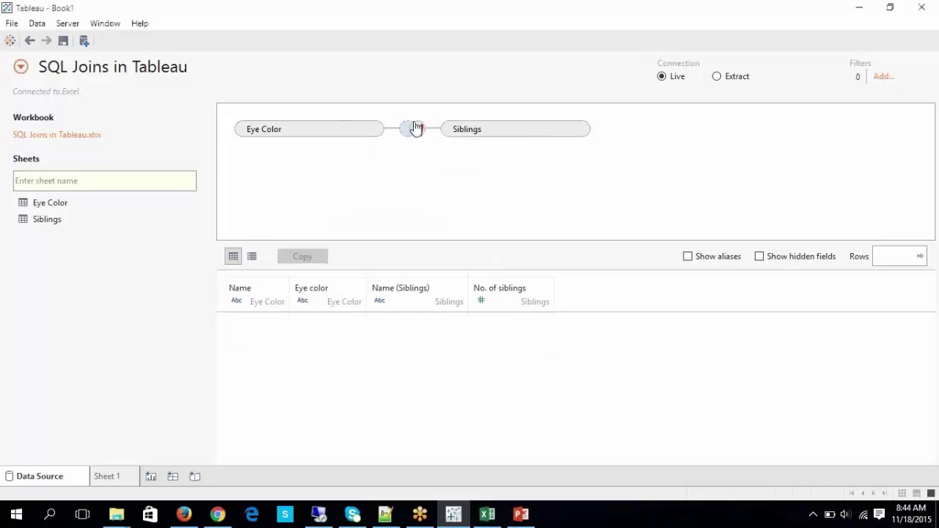
click(413, 133)
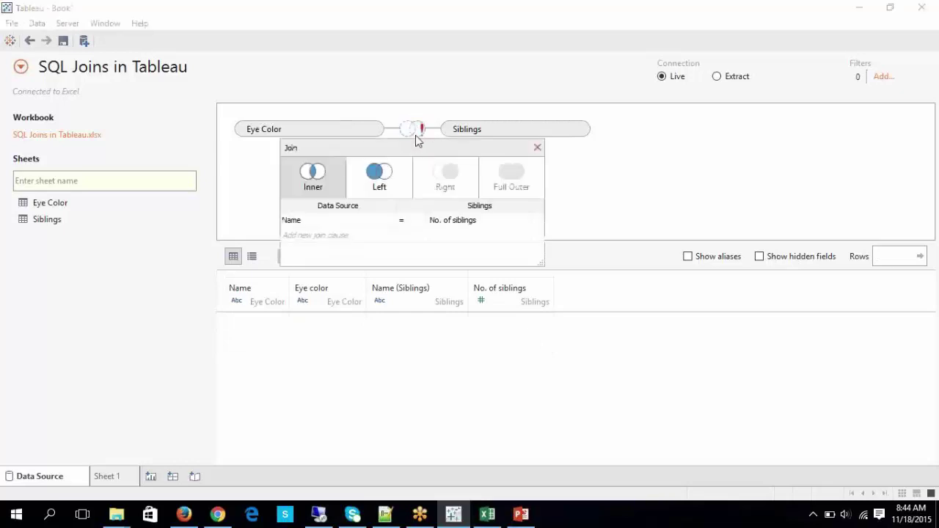
click(461, 221)
click(461, 234)
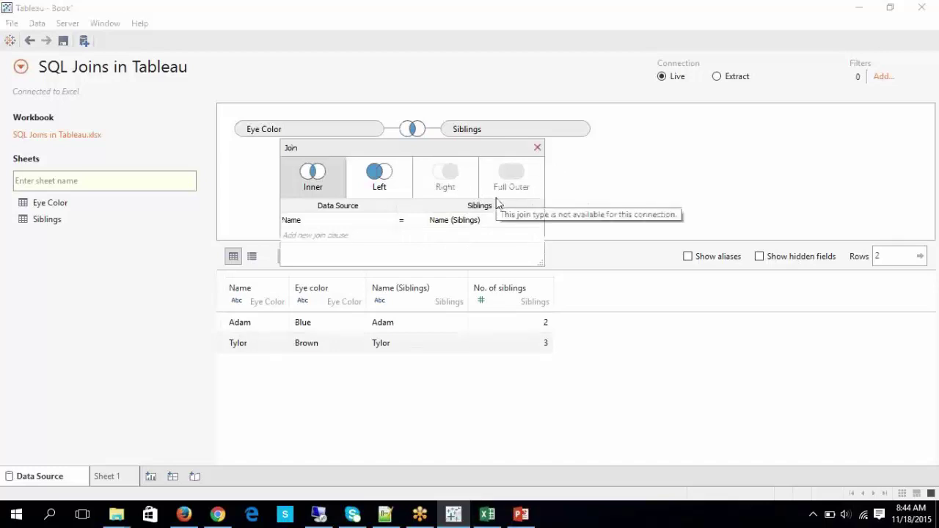
Step: Switch to the Excel notes and prepare a merged, wrapped note cell across F107:J109 below the Eye color sample table
click(487, 516)
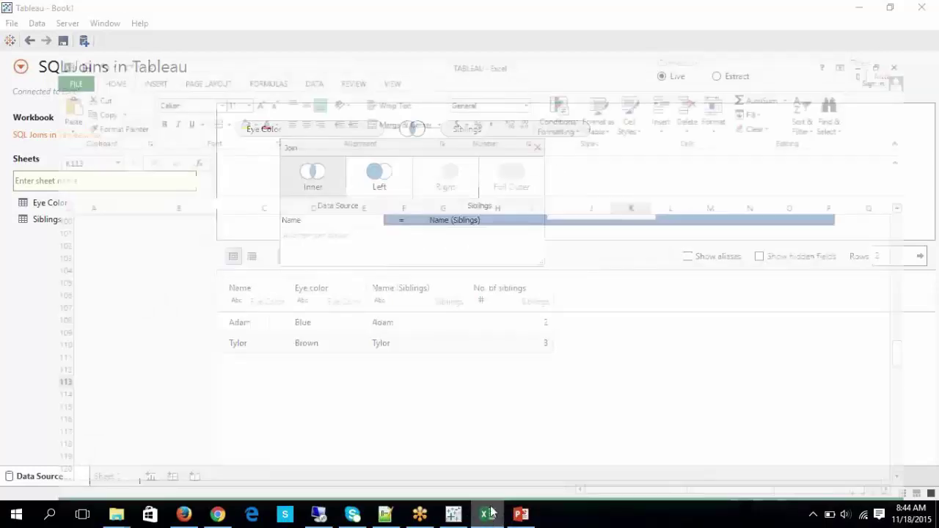
drag(540, 289, 771, 312)
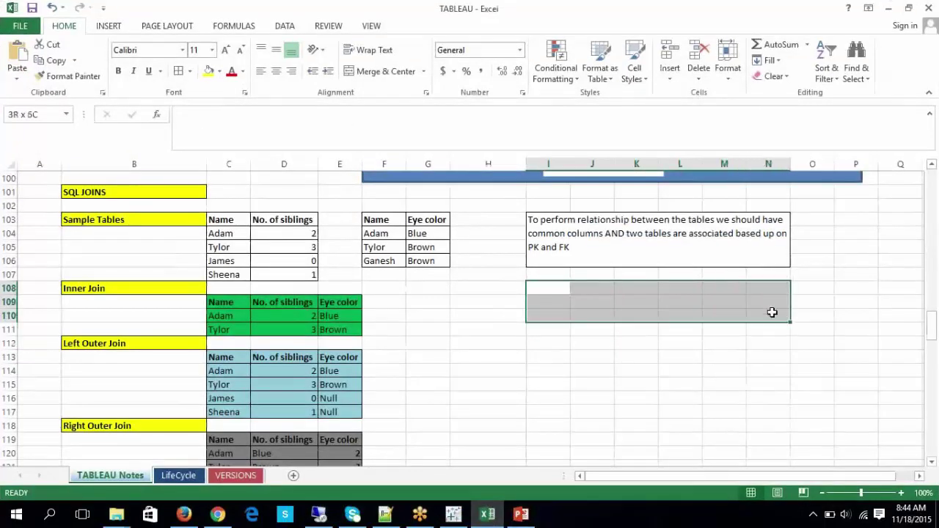
drag(555, 304, 770, 330)
key(ctrl+z)
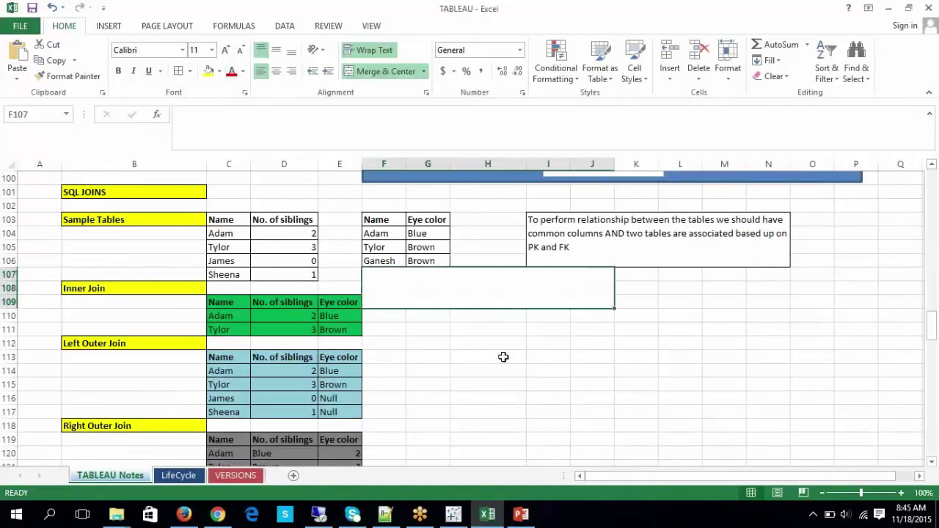
Step: Begin the note in the merged cell with "Joins are helpful to fetch or retrive the data"
text(J)
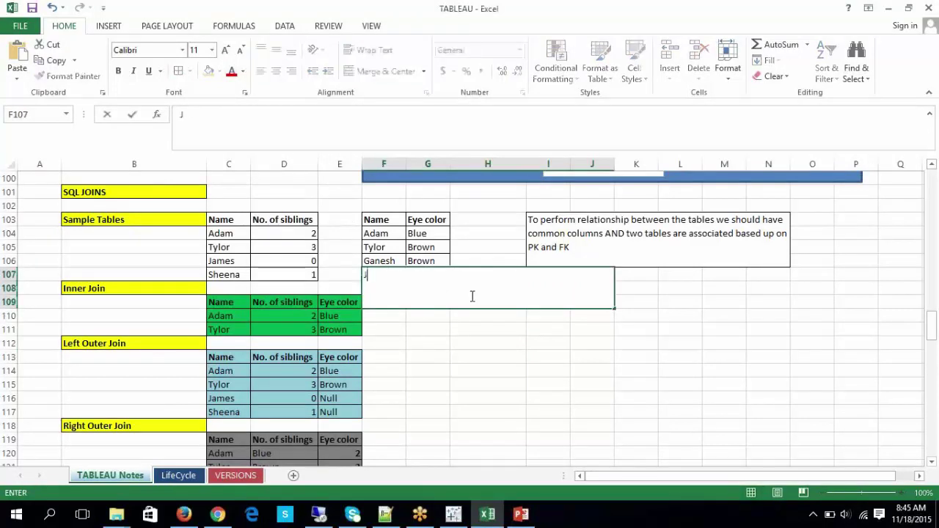
text(oins are he)
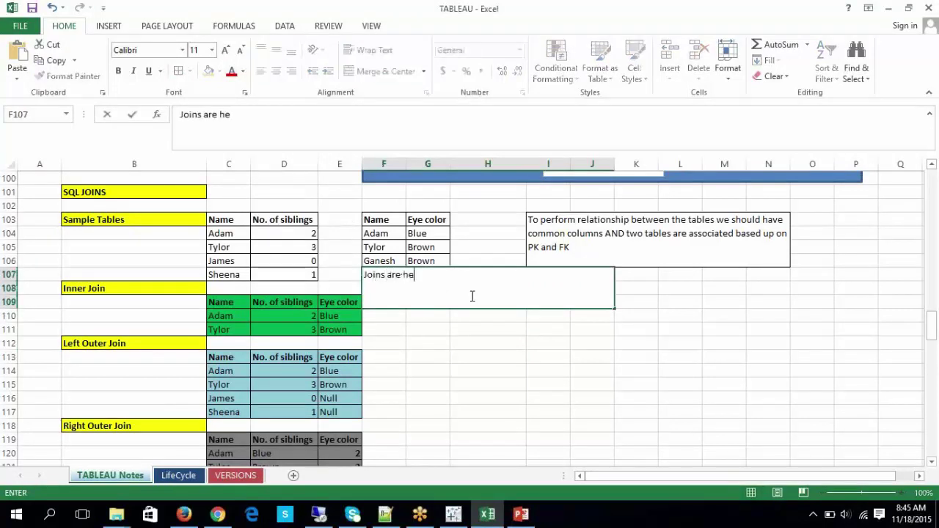
text(lpful to perform)
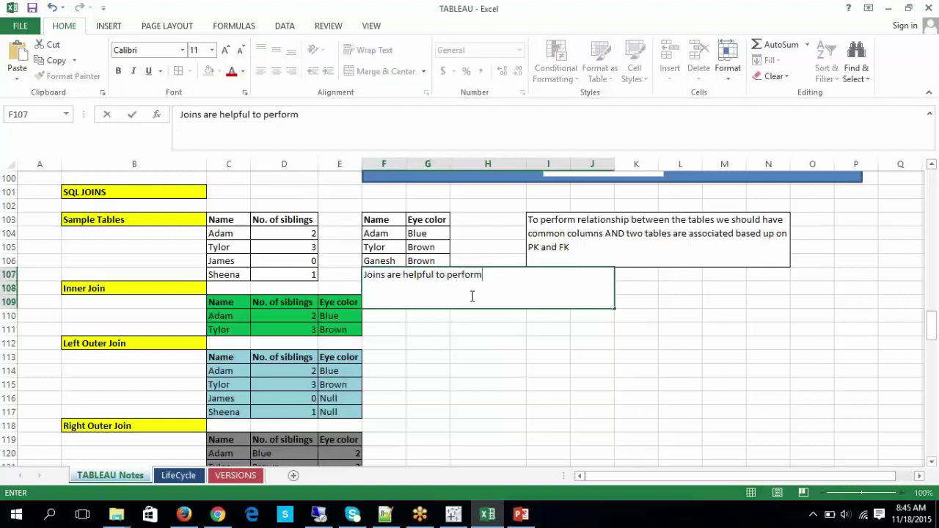
key(BackSpace)
key(BackSpace)
key(BackSpace)
key(BackSpace)
key(BackSpace)
key(BackSpace)
key(BackSpace)
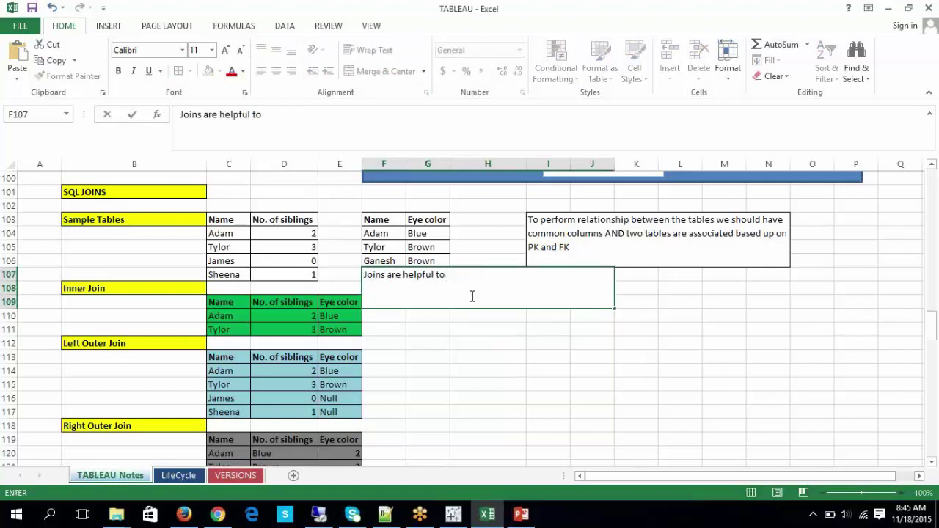
text(fetch or)
key(BackSpace)
text(retrive the)
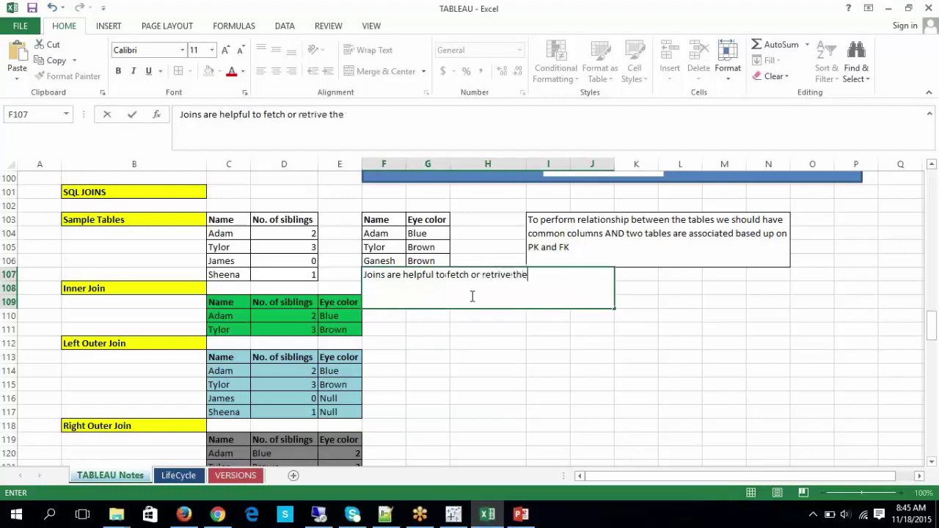
text( data)
Step: Complete the joins note with "from rescpective data sources into reports" and commit the entry
text(, i.e)
key(BackSpace)
key(BackSpace)
key(BackSpace)
text(from repec)
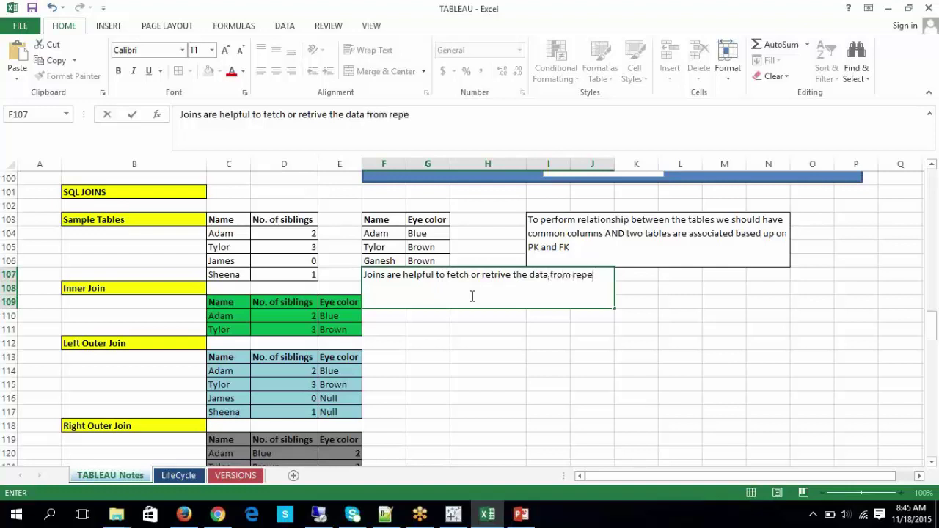
key(BackSpace)
key(BackSpace)
key(BackSpace)
key(BackSpace)
text(escpective data)
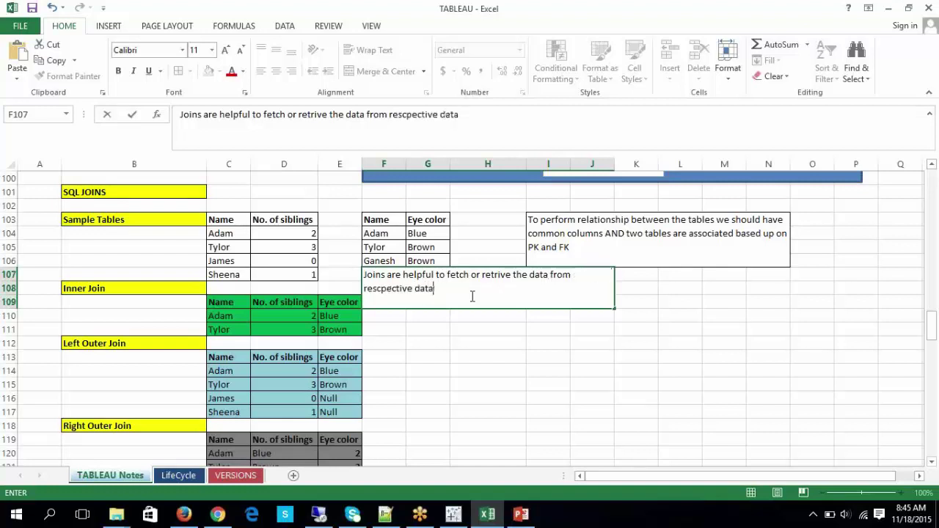
text( sources into re)
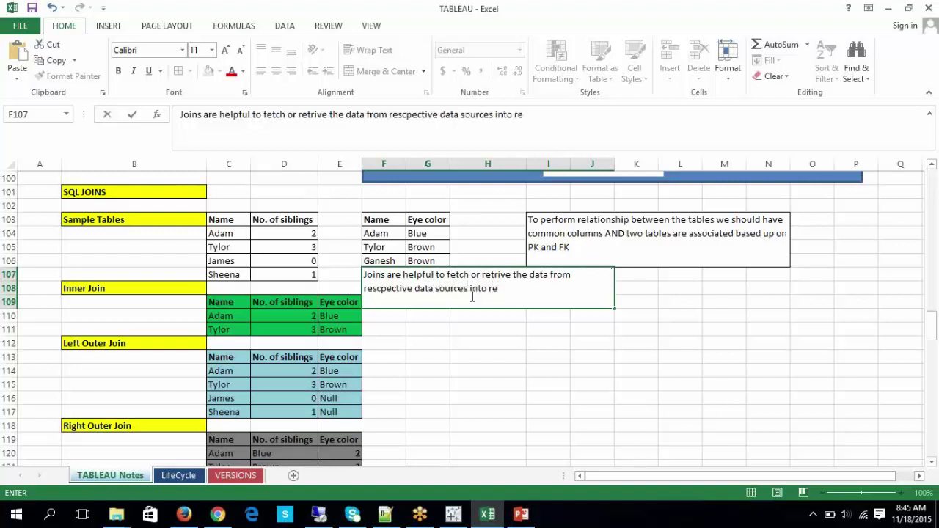
text(ports)
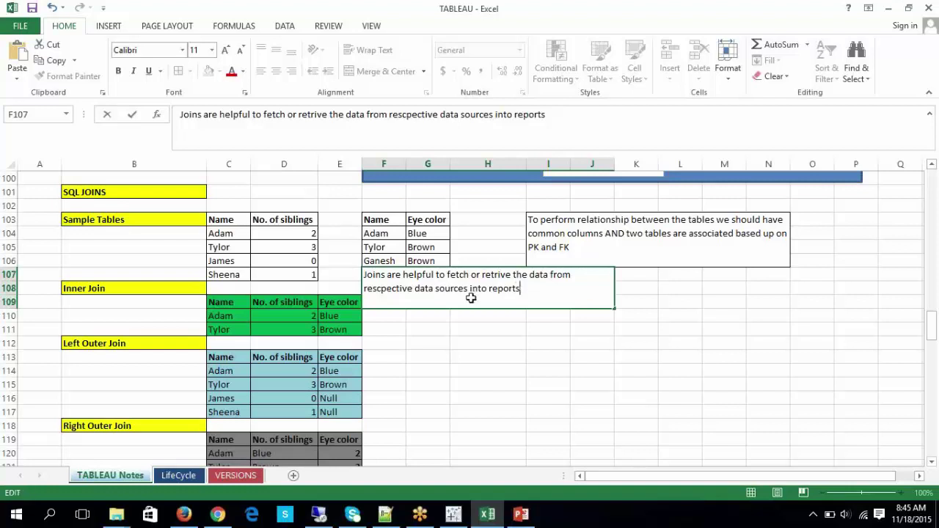
click(468, 440)
Step: Open Sheet 1 in Tableau to view the joined fields, and return to Excel to review the joins note
click(453, 514)
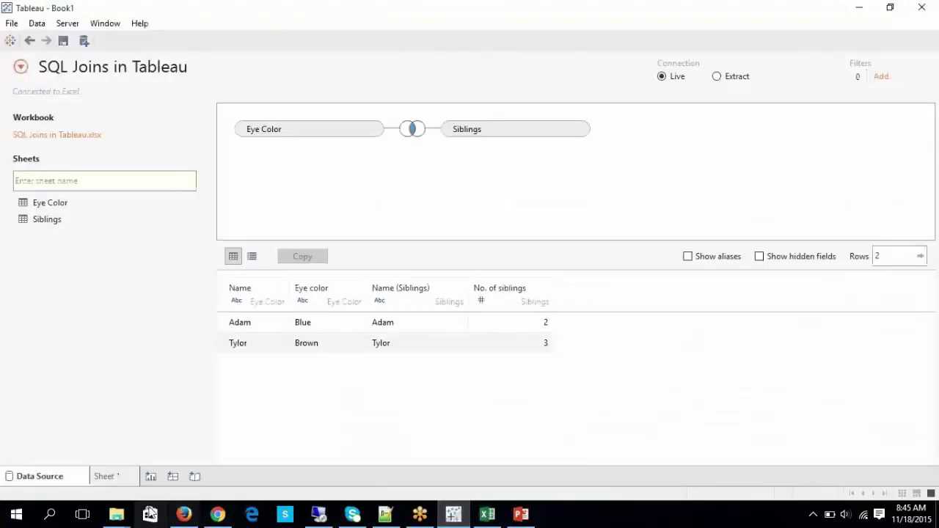
click(117, 476)
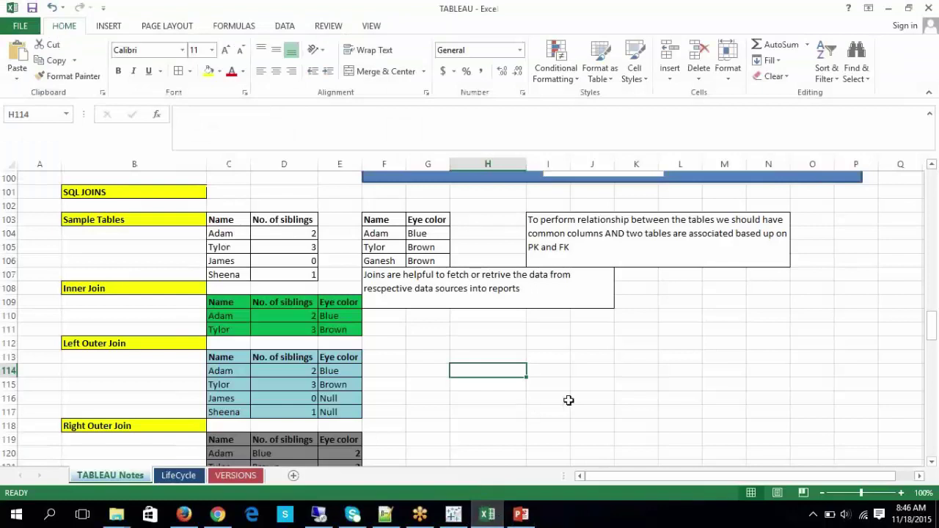
click(487, 513)
click(526, 286)
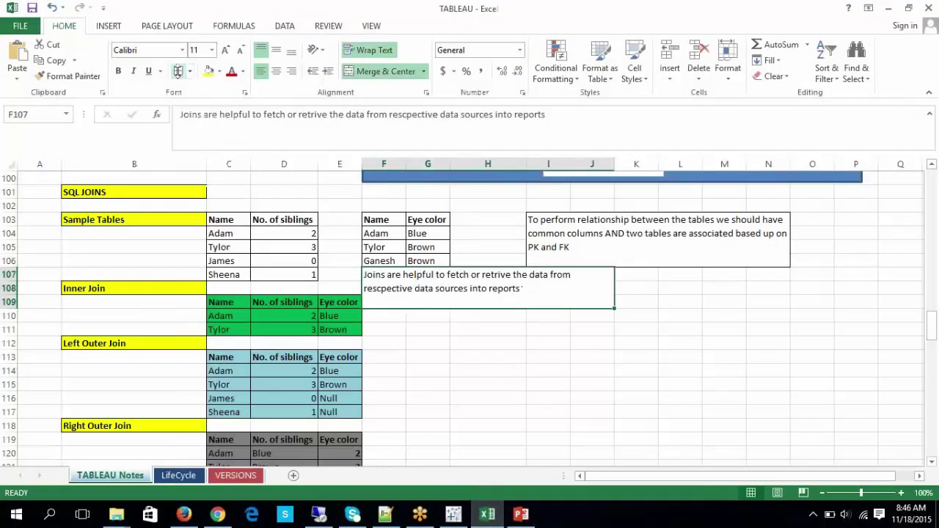
click(538, 358)
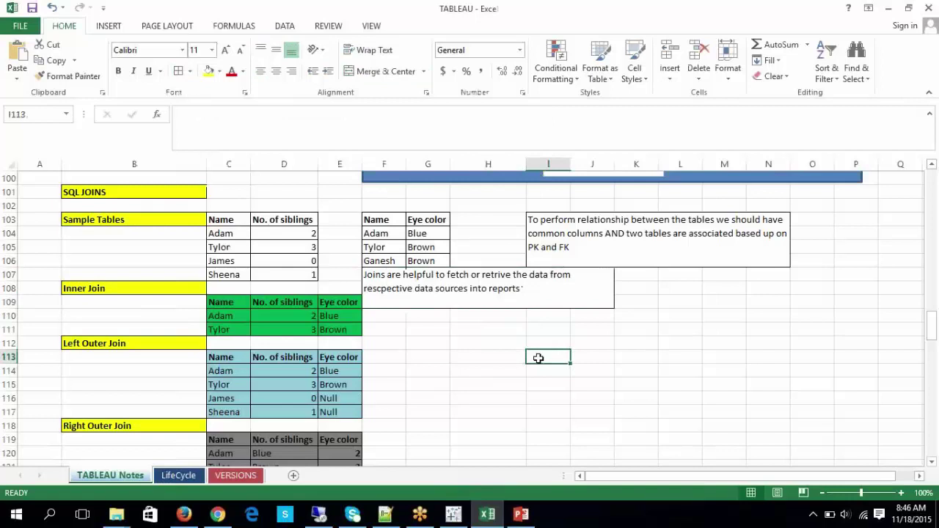
Step: Return to the Tableau data source page and check the field-name option of the Siblings table, leaving it as is
click(454, 513)
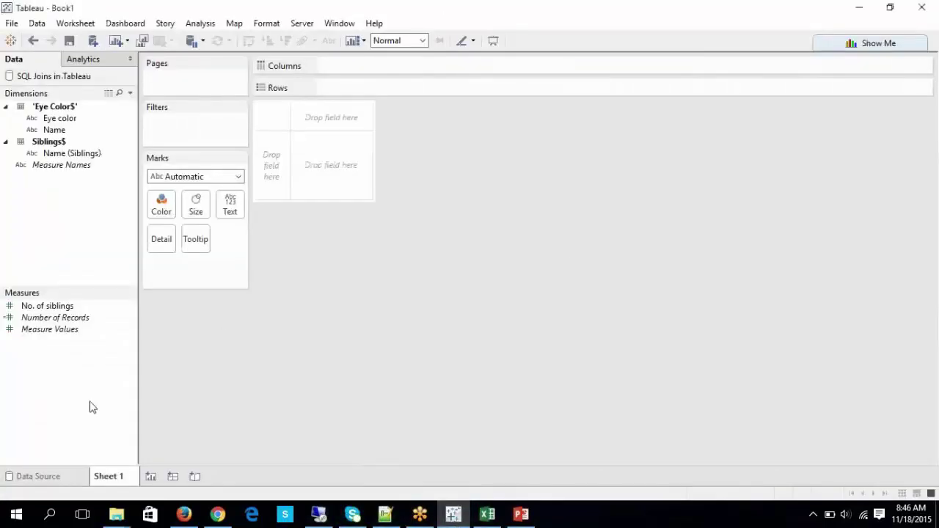
click(55, 478)
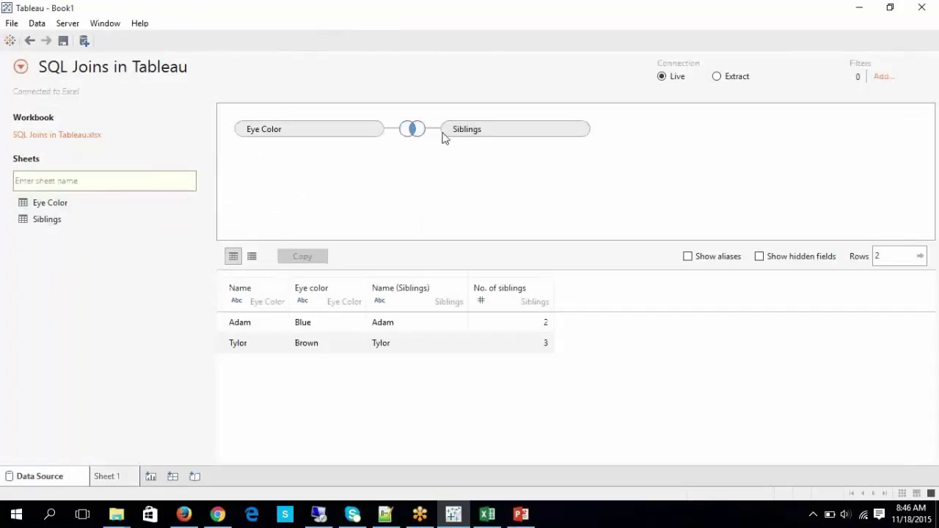
click(565, 129)
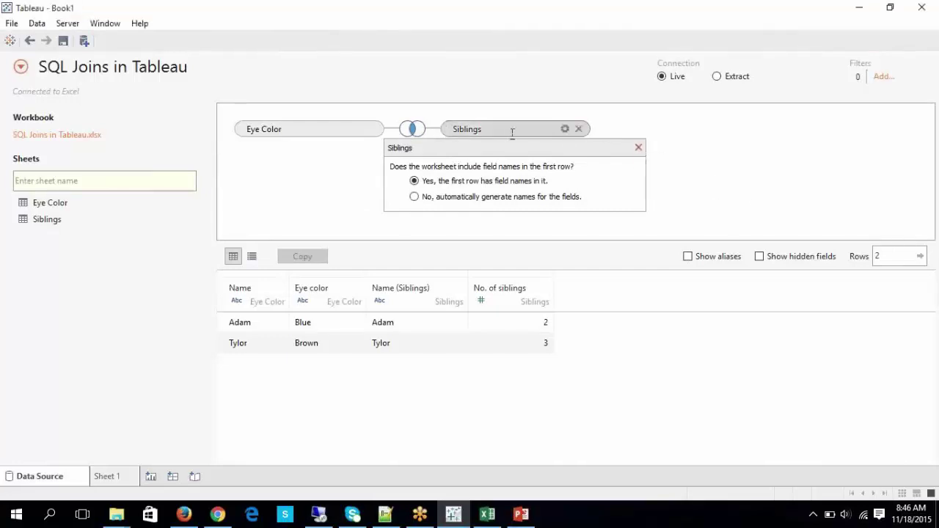
click(638, 148)
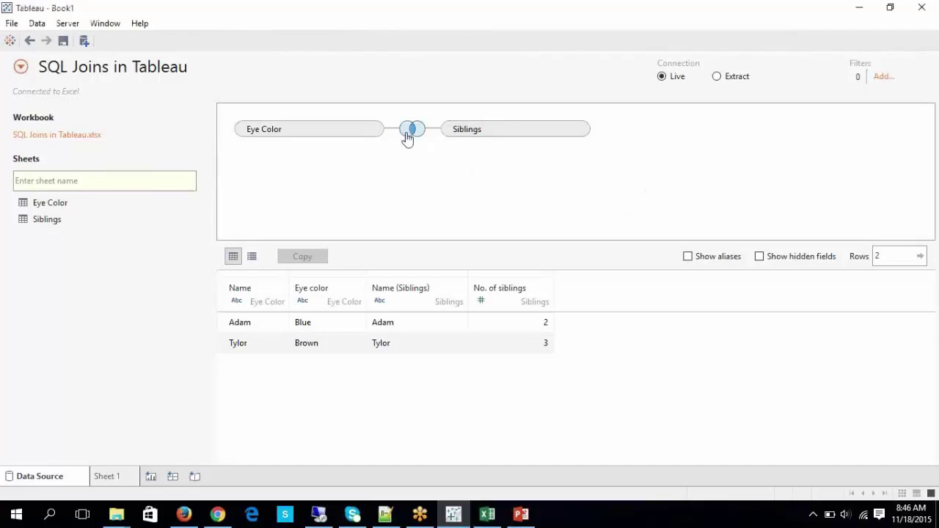
Step: Open the join between Eye Color and Siblings and examine its join type and Name clause
click(408, 132)
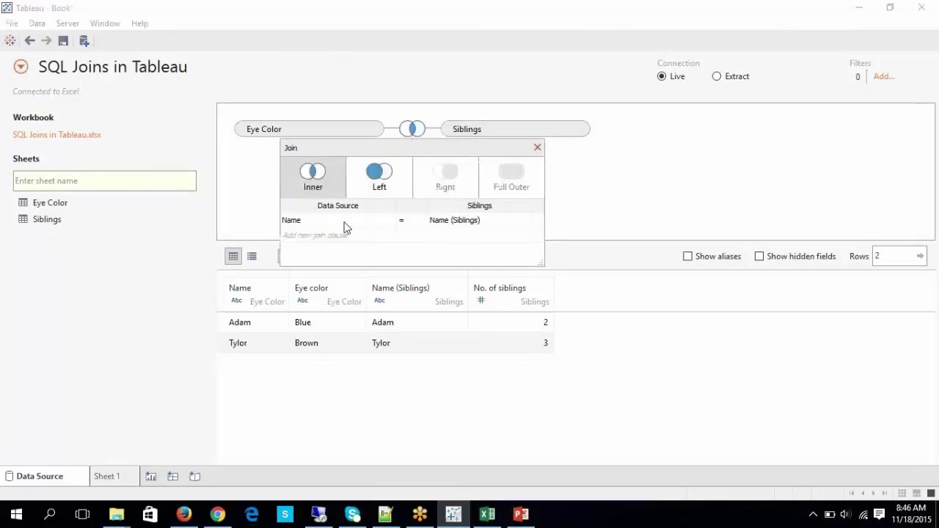
click(374, 220)
click(628, 225)
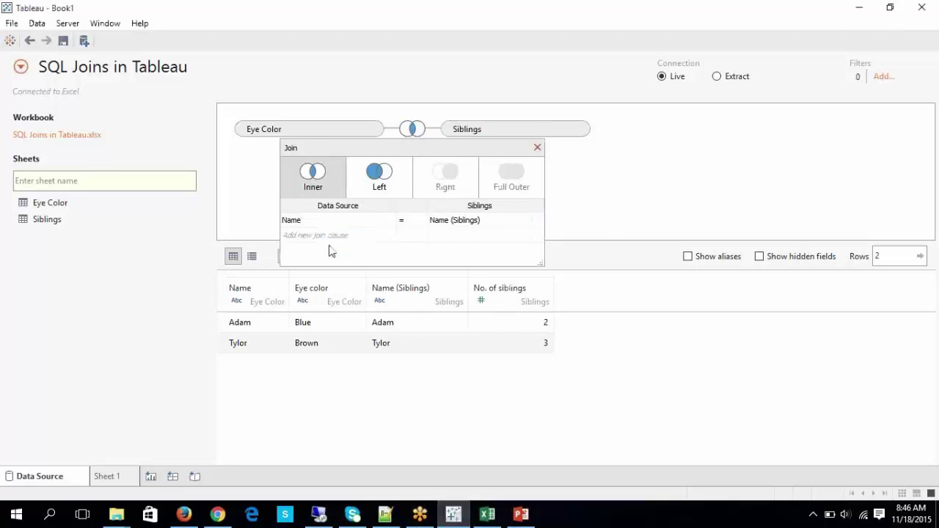
Step: Switch to the Excel notes and review the two sample tables under SQL JOINS
click(493, 517)
click(476, 400)
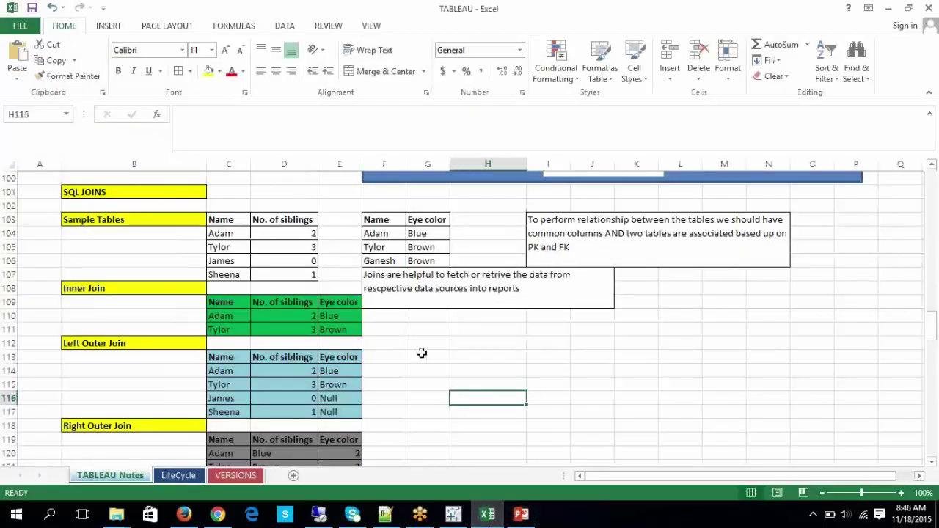
scroll(421, 352, down, 1)
scroll(478, 374, up, 1)
scroll(478, 374, up, 1)
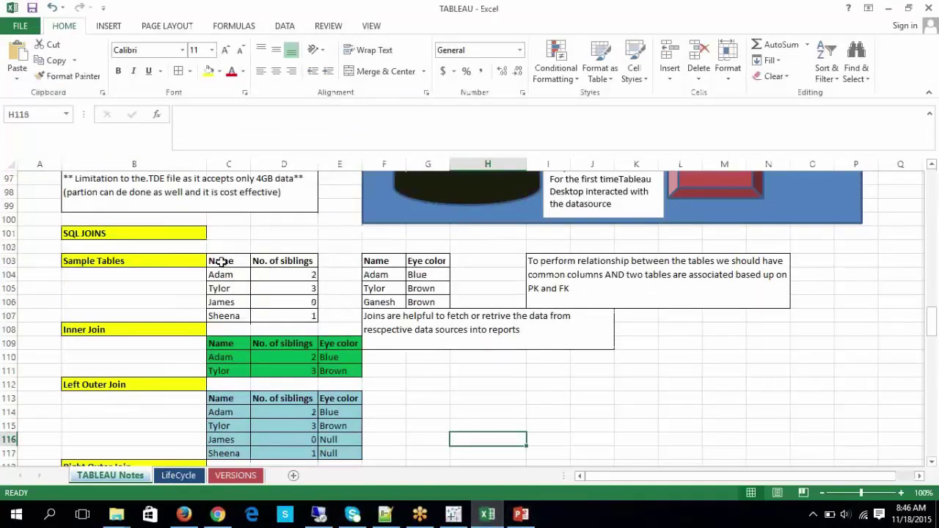
drag(221, 261, 298, 318)
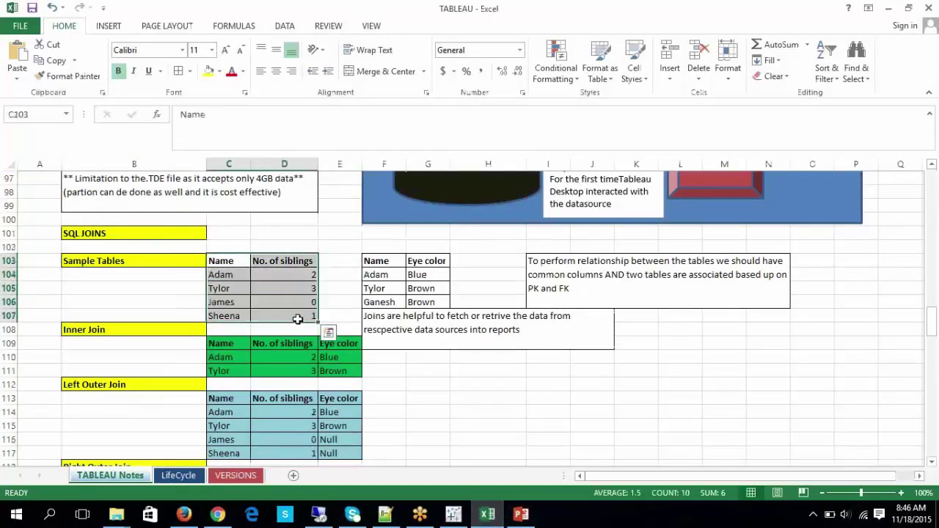
click(374, 247)
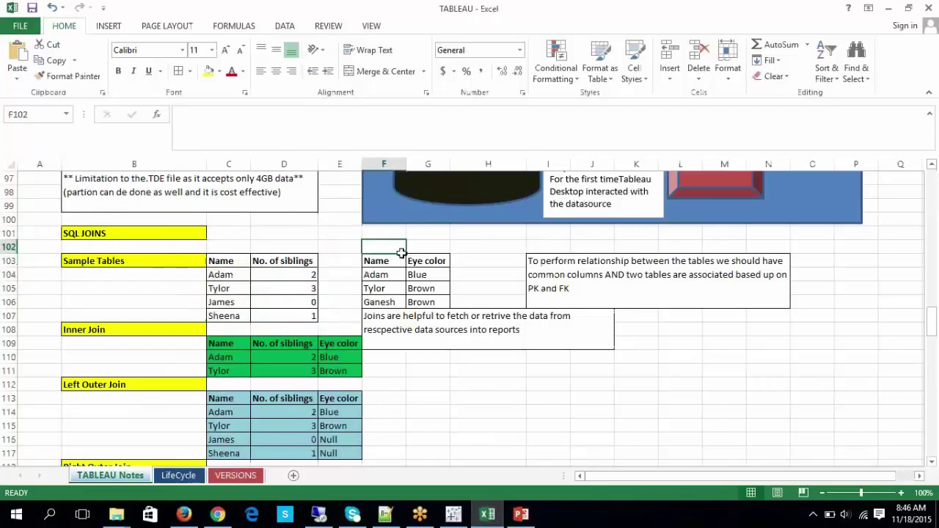
click(475, 400)
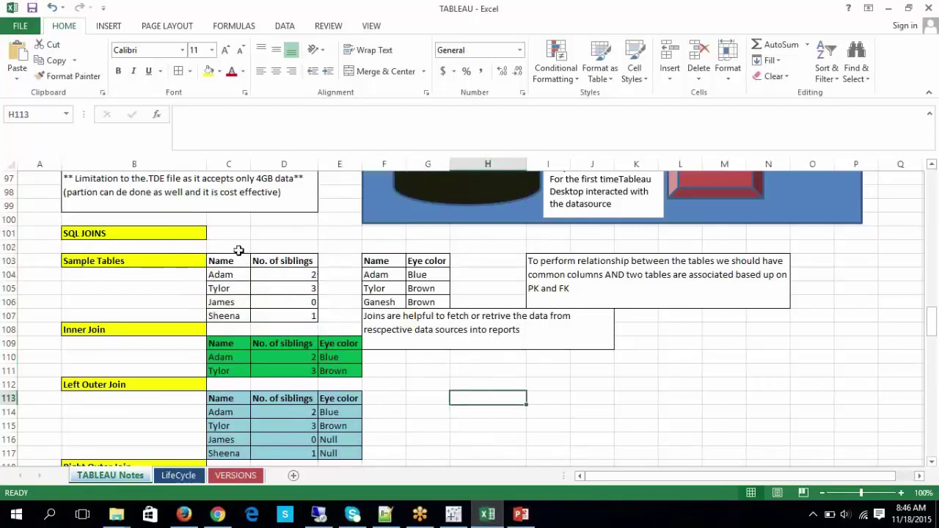
Step: Merge C102:D102 above the siblings sample table, make it bold with wrapped text, and enter the heading "Siblings Table"
drag(241, 247, 286, 247)
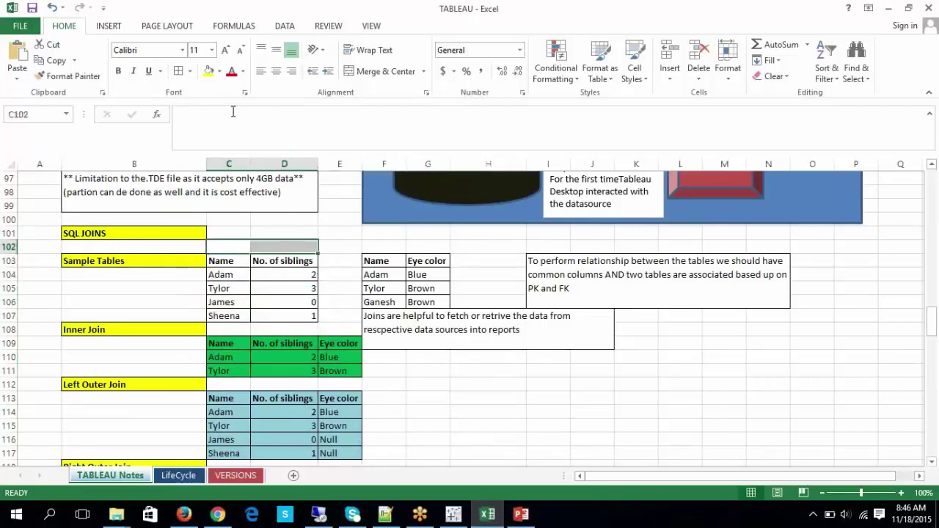
click(370, 71)
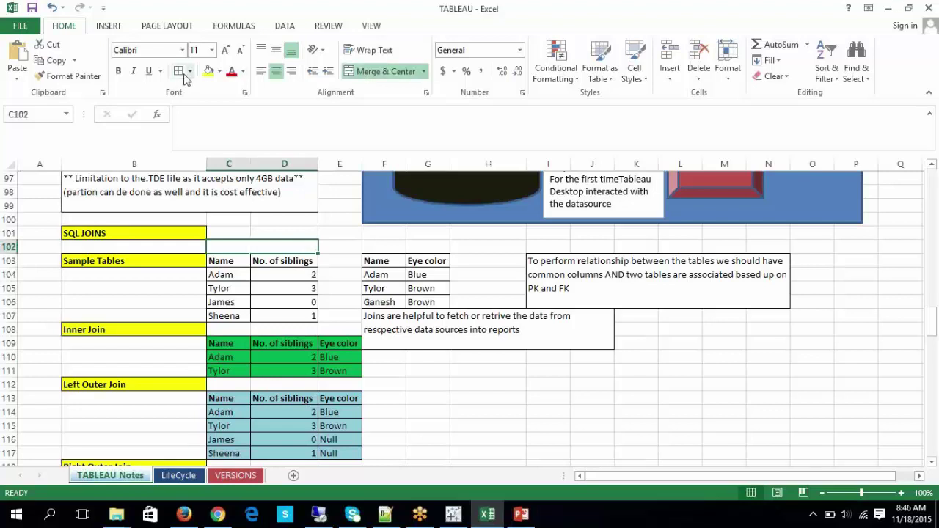
click(119, 71)
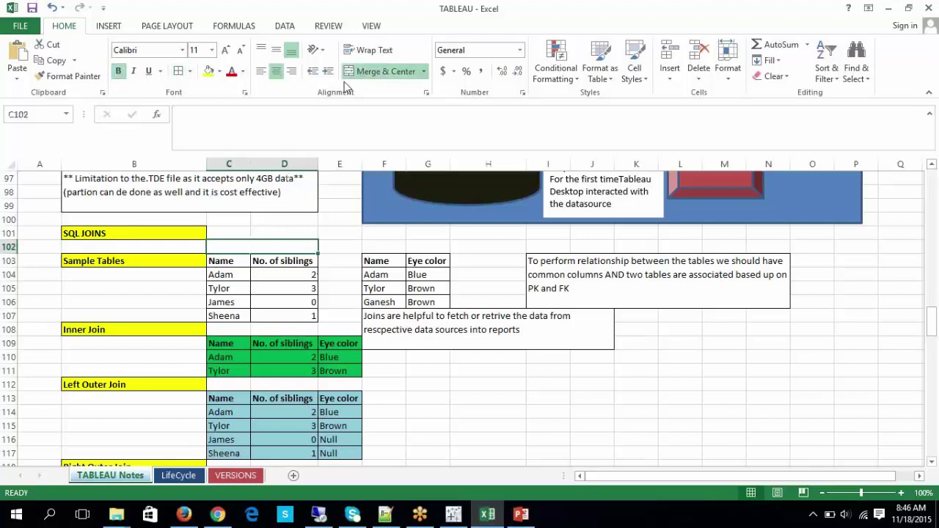
click(370, 50)
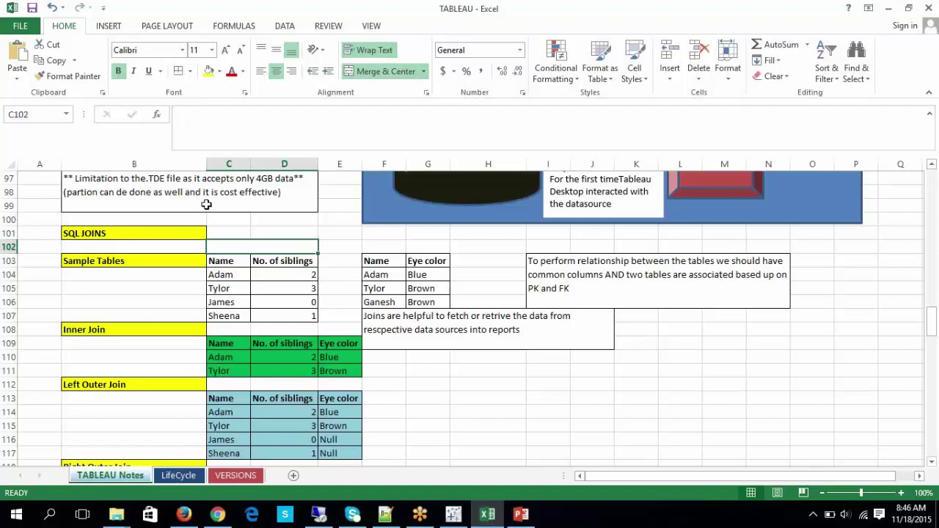
text(Siblin)
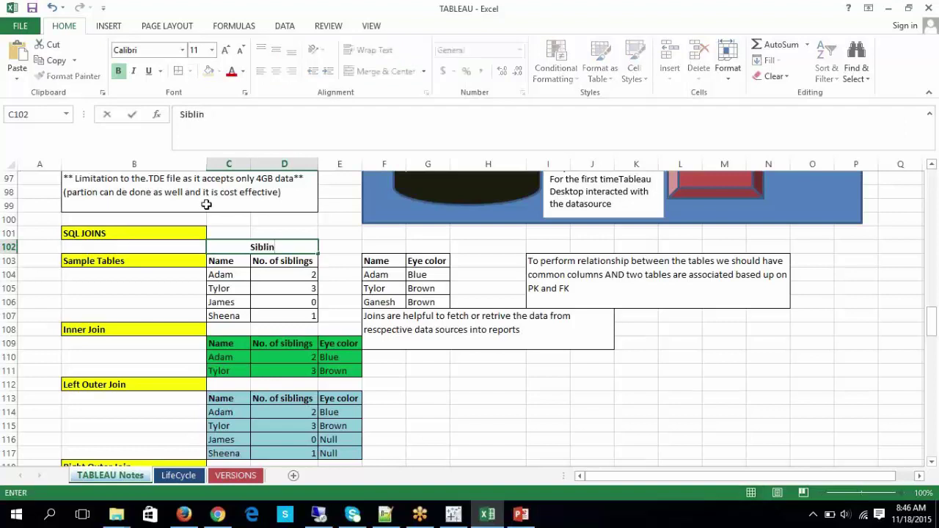
text(gs Table)
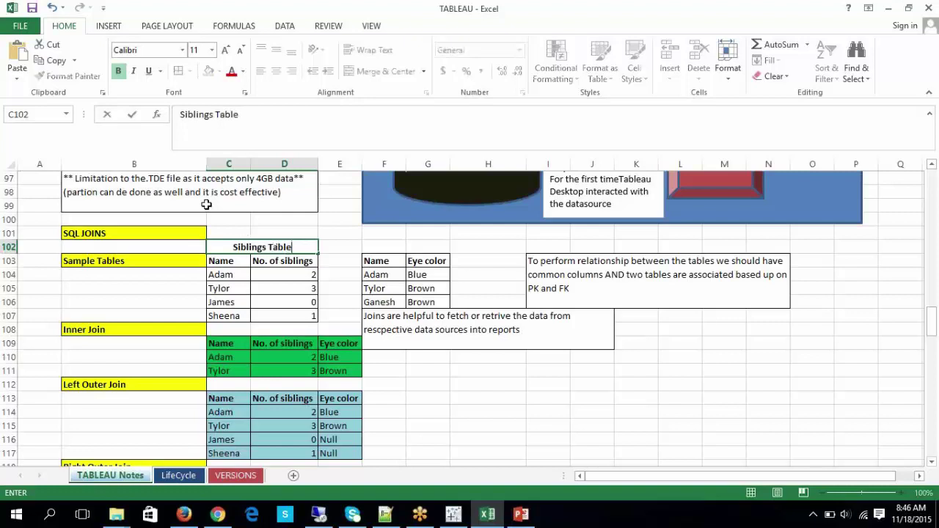
click(511, 427)
Step: Copy the yellow SQL JOINS heading format onto the Siblings Table heading, and merge and center C102:D102 again
click(187, 233)
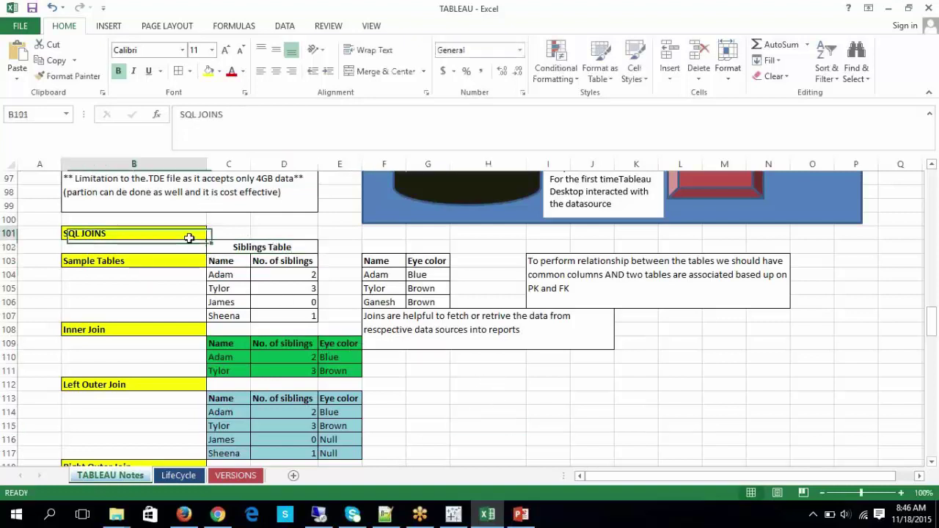
click(65, 76)
click(247, 249)
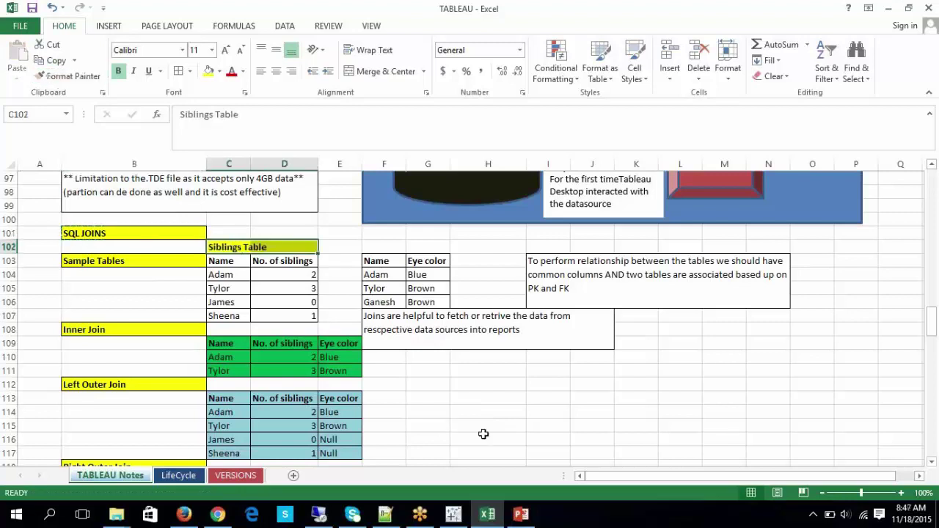
click(440, 414)
click(276, 249)
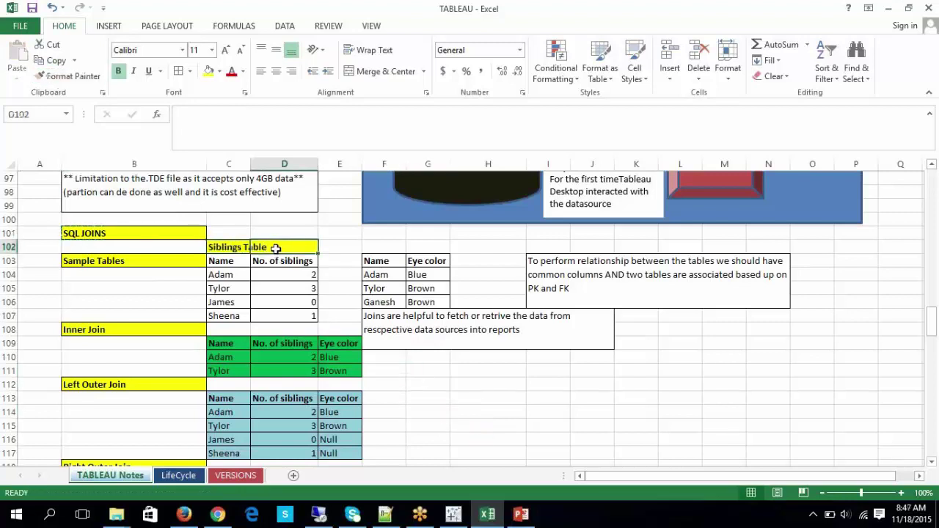
drag(232, 250, 267, 248)
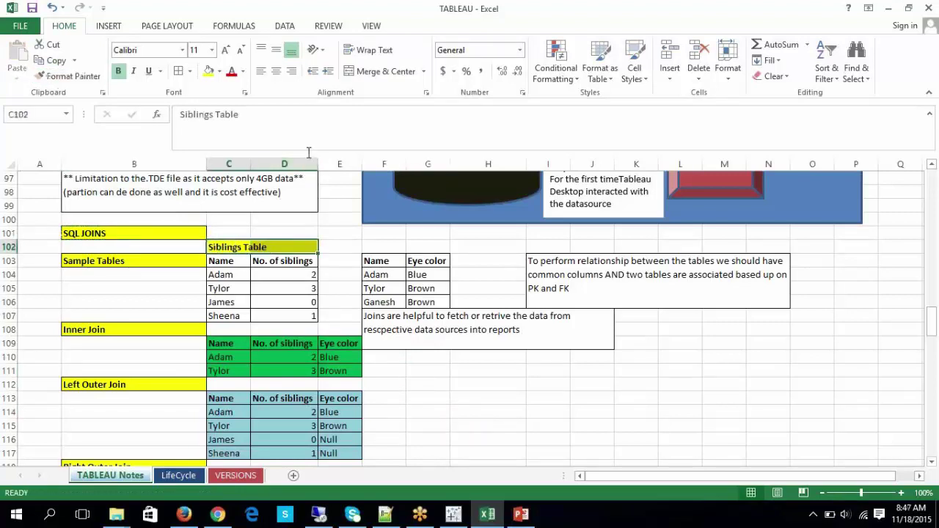
click(367, 72)
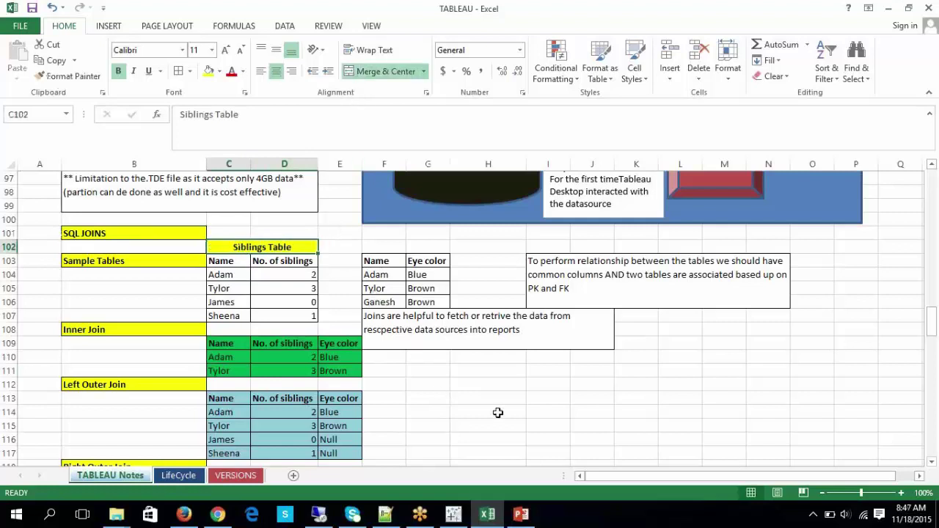
Step: Copy the Siblings Table heading to F102 above the second sample table and change its text to "Eye Color Table"
key(ctrl+c)
click(394, 248)
key(ctrl+v)
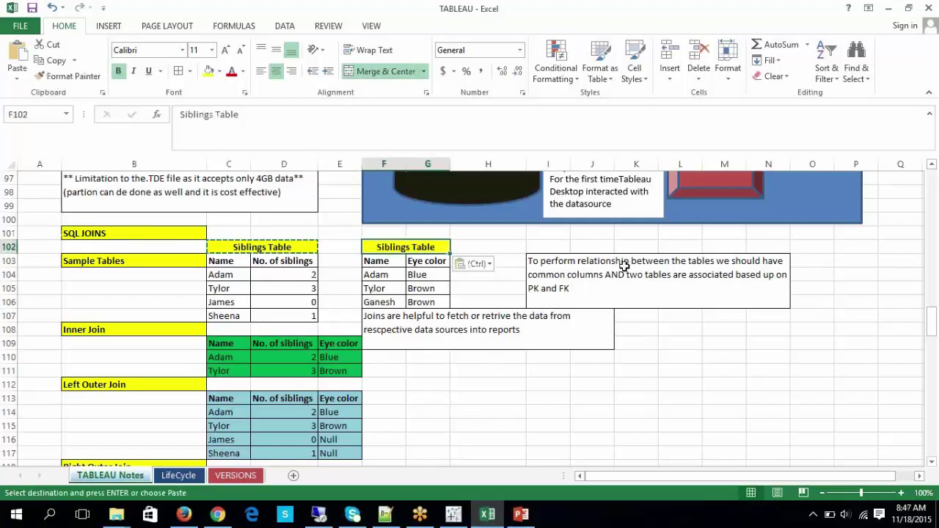
double_click(408, 248)
drag(408, 248, 358, 243)
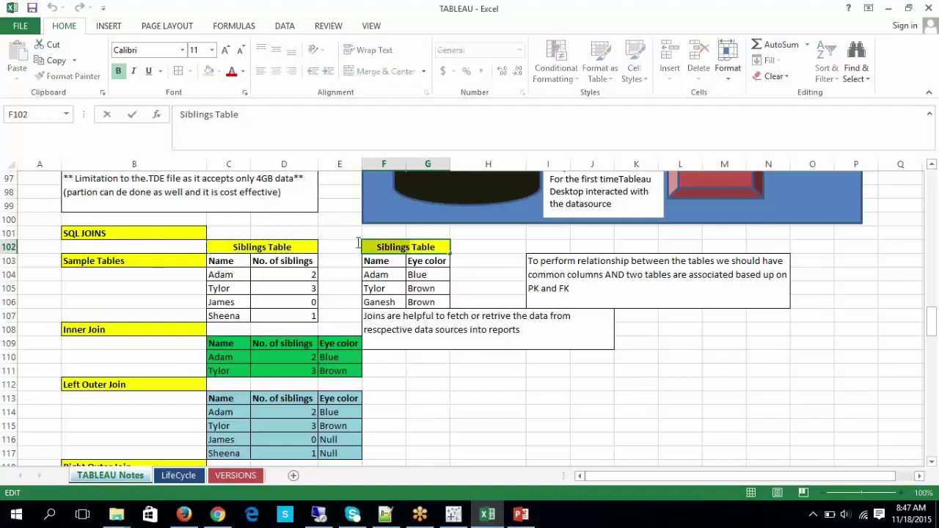
text(Eye)
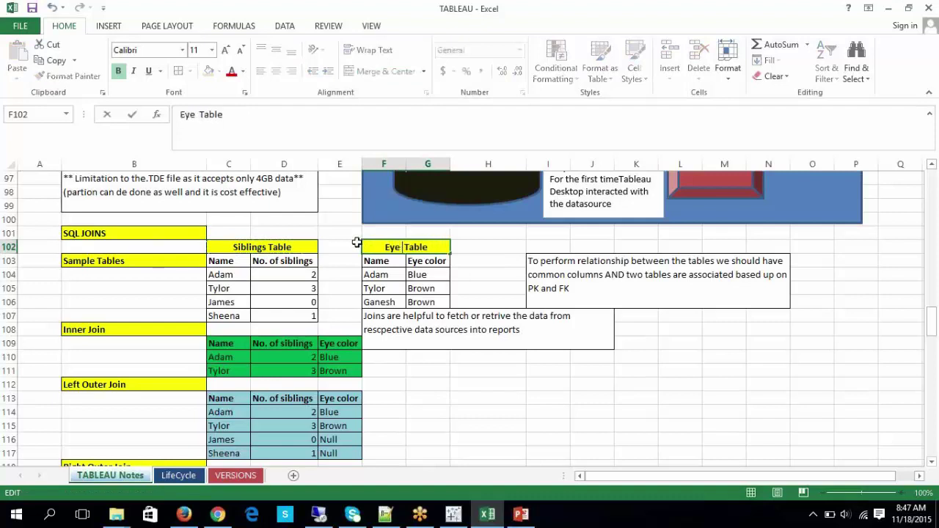
text( Color)
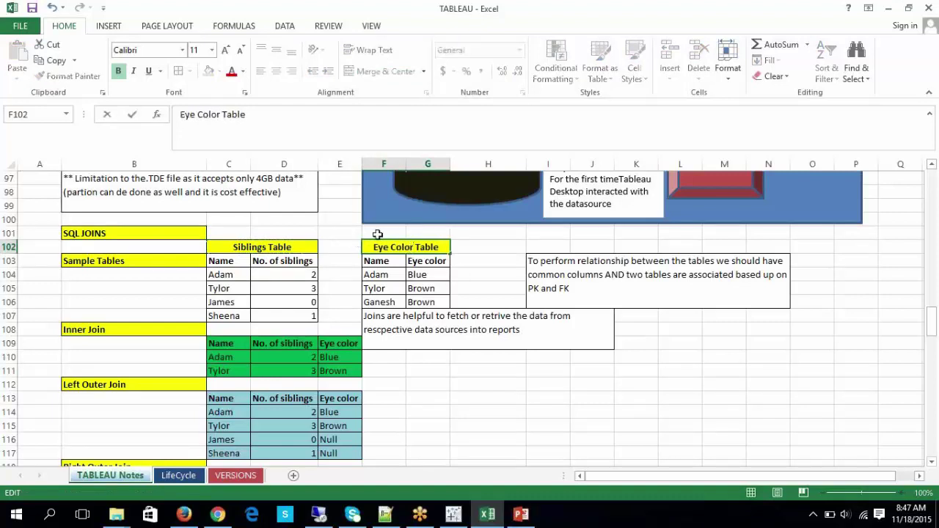
click(471, 405)
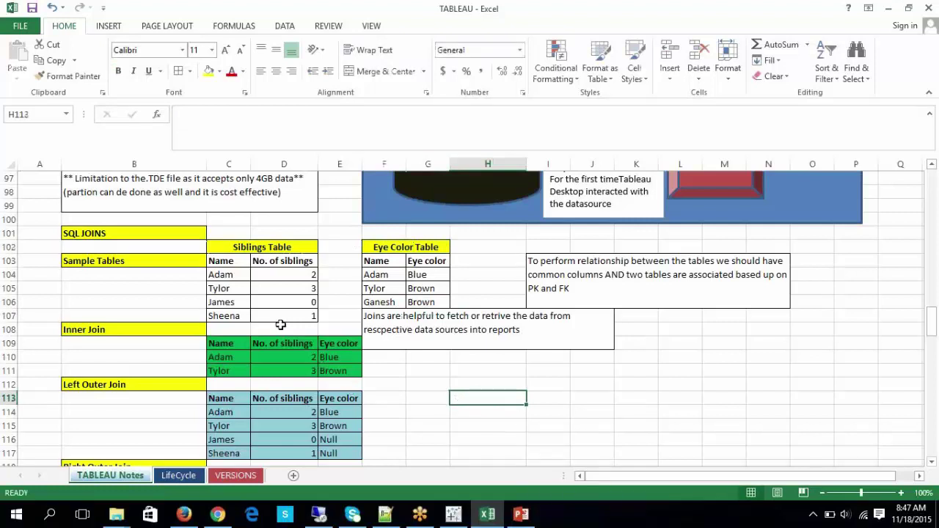
Step: Review the Name and No. of siblings columns of the Siblings Table and the Name and Eye color columns of the Eye Color Table
drag(228, 261, 224, 315)
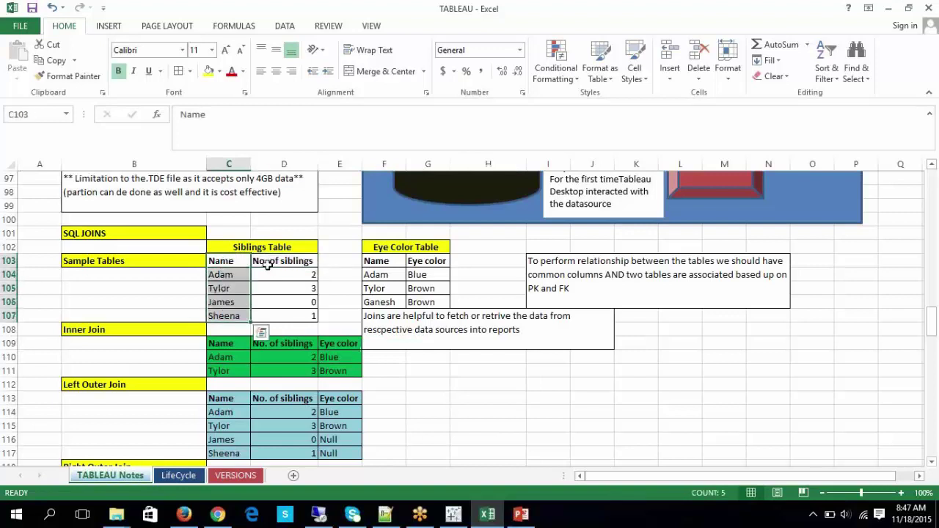
drag(267, 263, 271, 316)
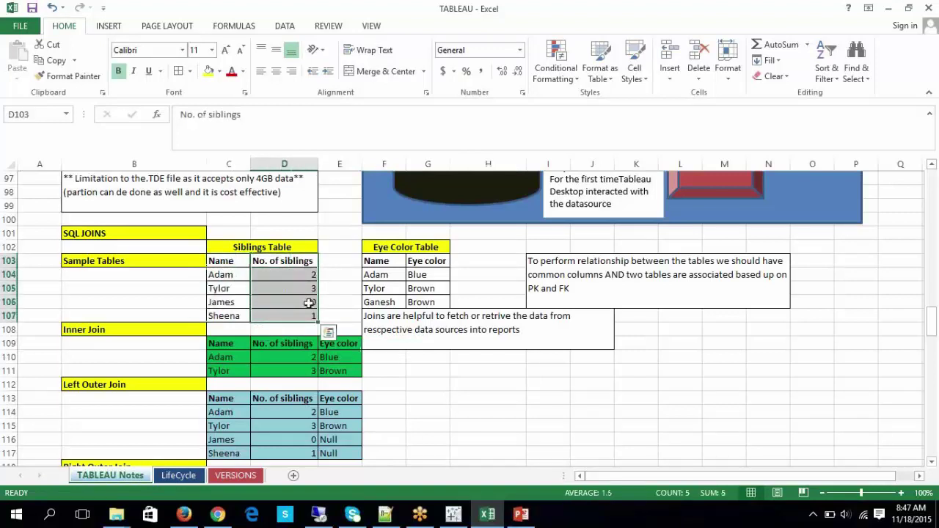
click(375, 264)
drag(374, 265, 377, 302)
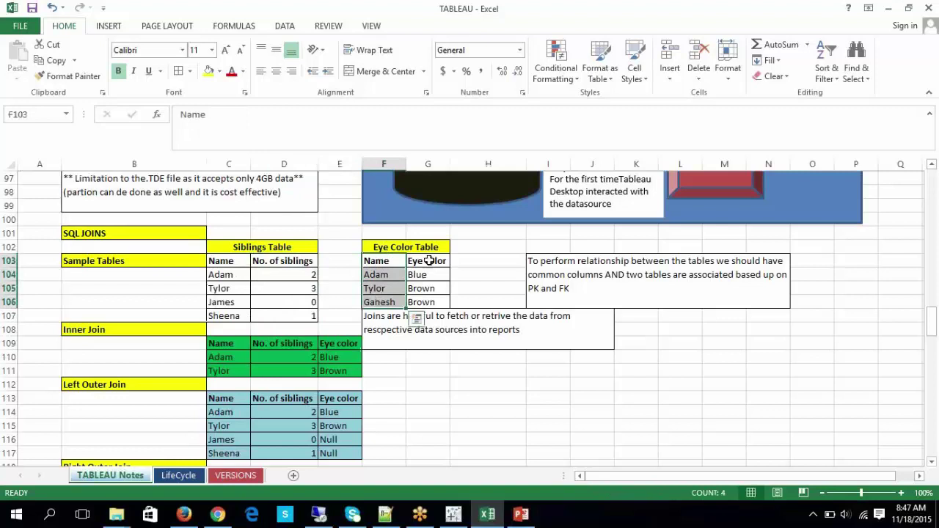
drag(429, 263, 430, 303)
click(459, 381)
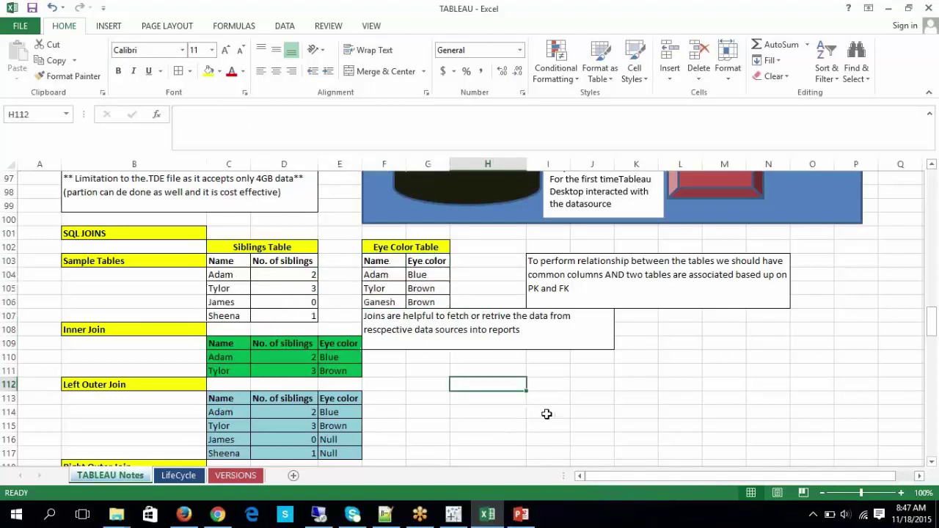
Step: Review the Inner Join section of the notes and switch back to the open Join settings in Tableau
scroll(556, 359, down, 1)
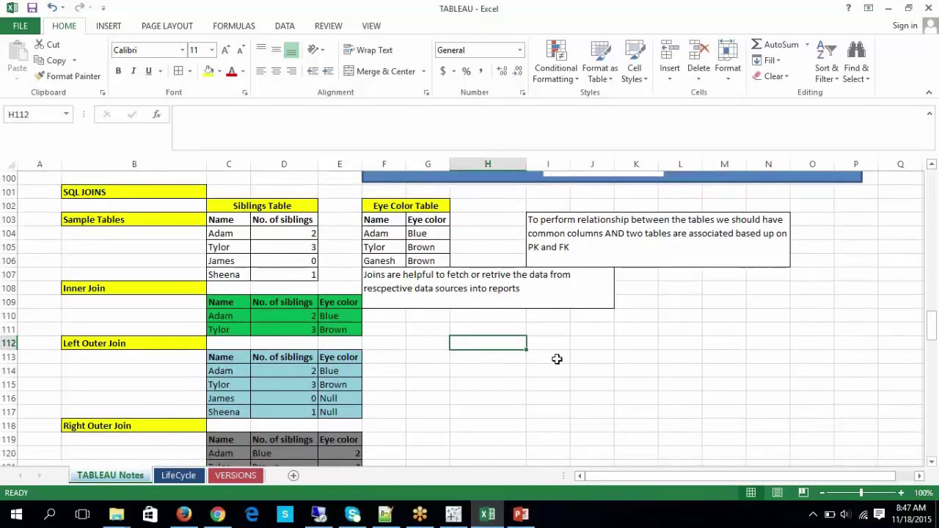
click(119, 288)
click(502, 376)
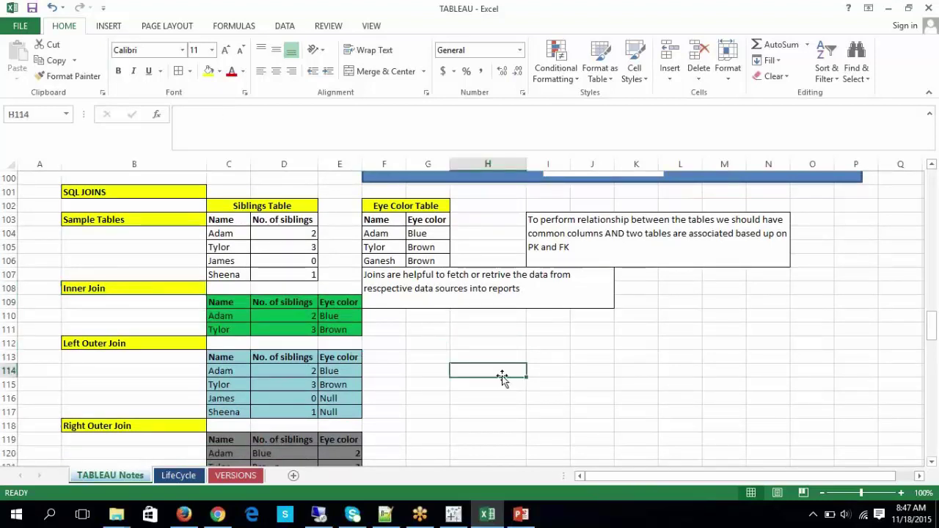
mouse_move(522, 523)
click(429, 330)
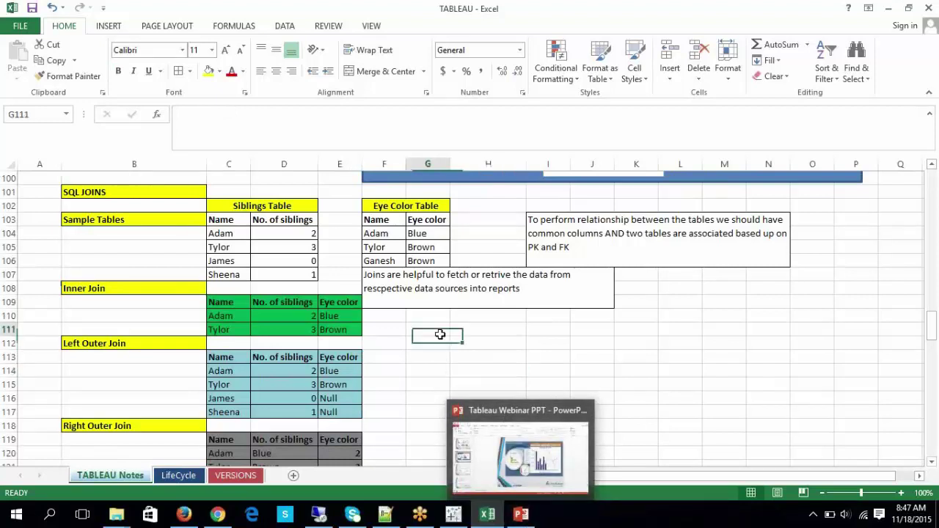
mouse_move(433, 522)
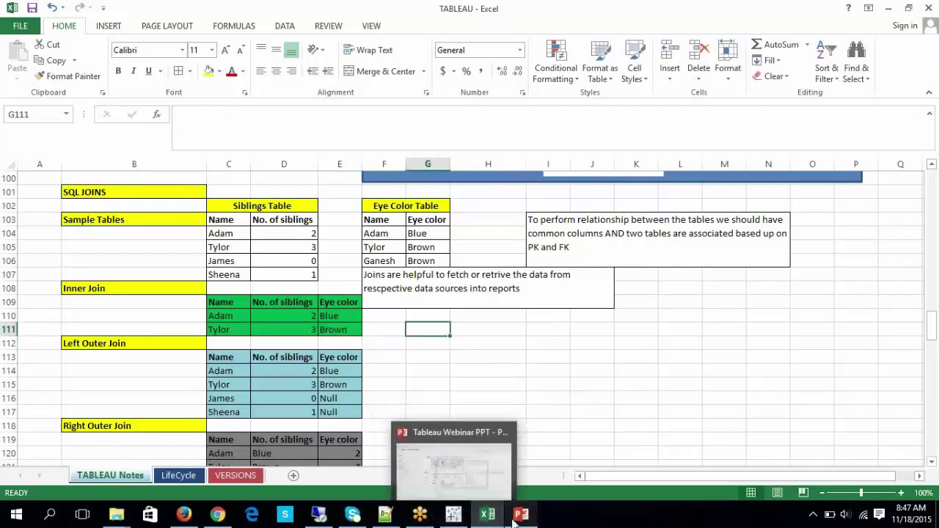
click(584, 423)
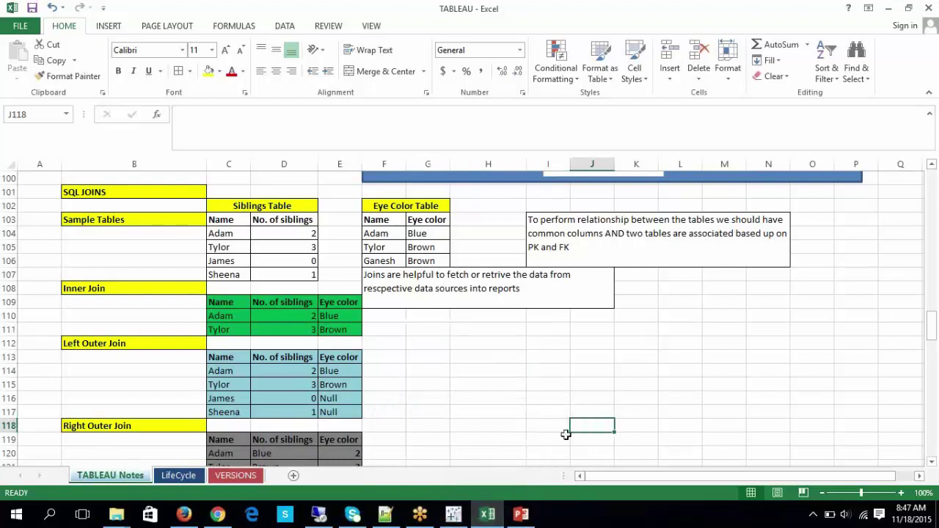
key(alt+Tab)
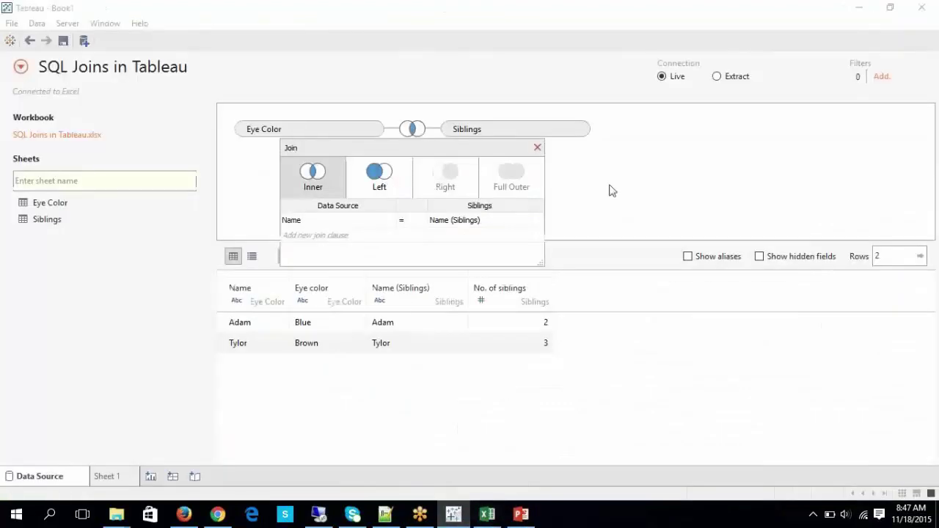
Step: Inspect the join type and join clause between Eye Color and Siblings, and close the join settings
click(537, 148)
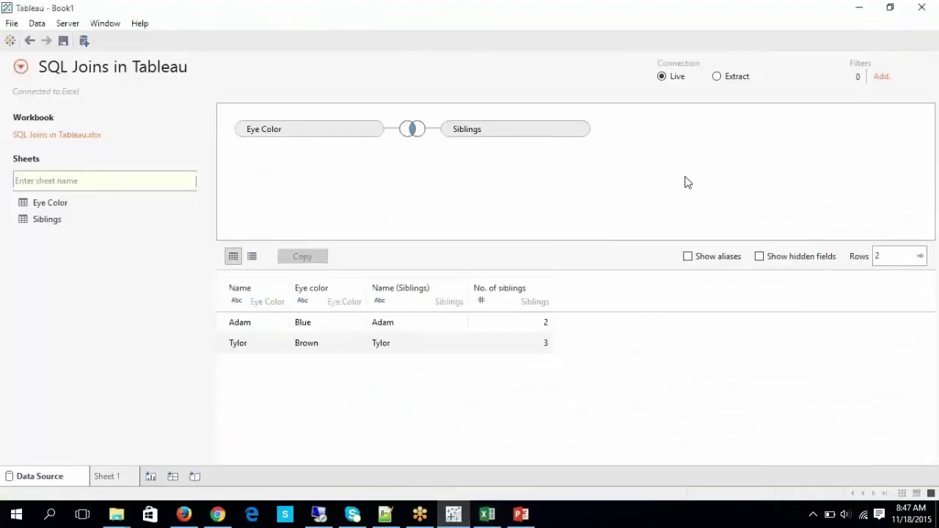
click(412, 130)
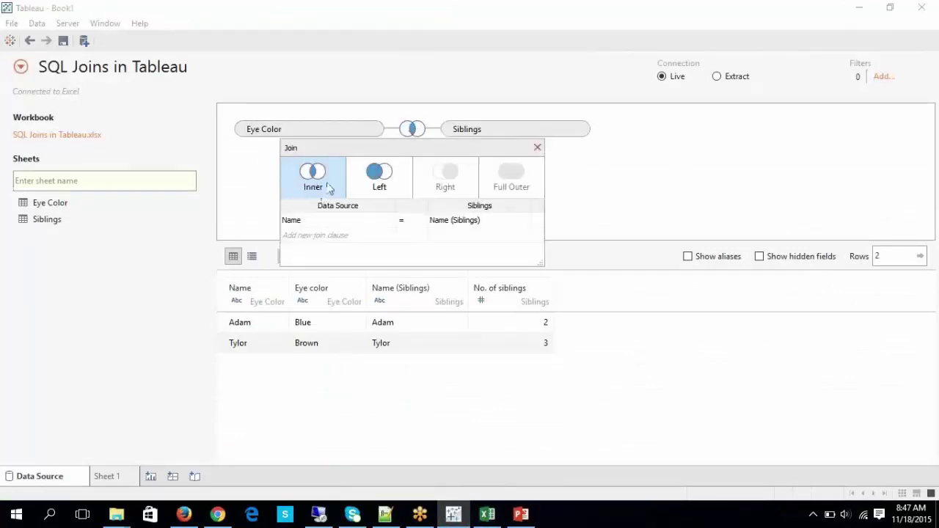
click(537, 149)
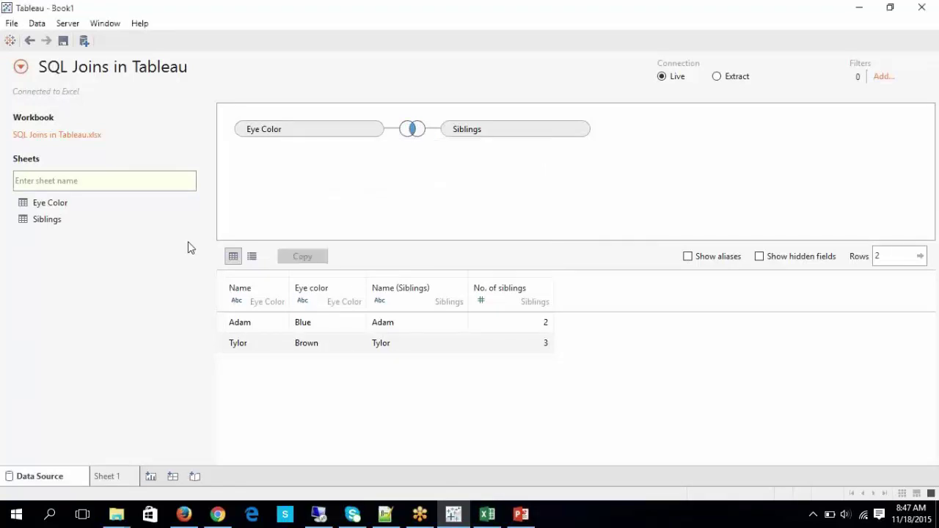
Step: Switch to the TABLEAU workbook in Excel and compare the Inner Join result's column headers with those of the Siblings and Eye Color sample tables
click(487, 515)
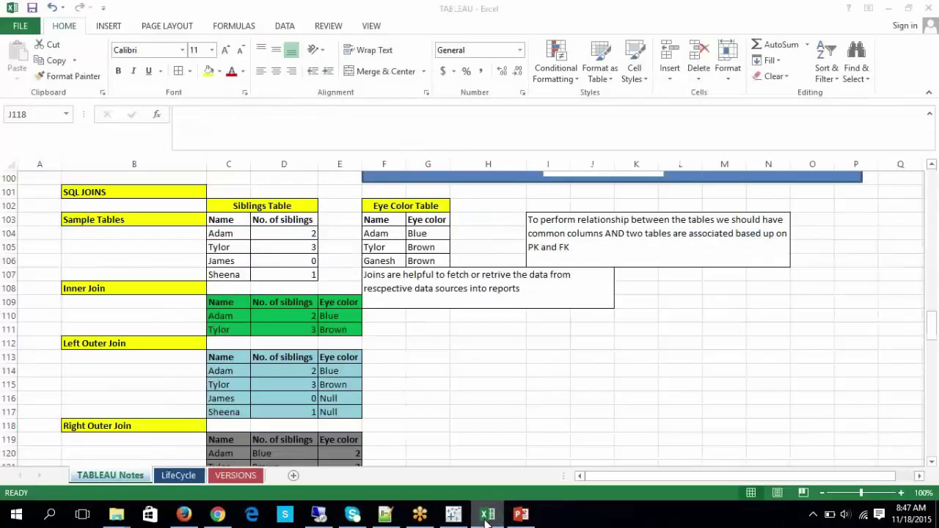
click(486, 514)
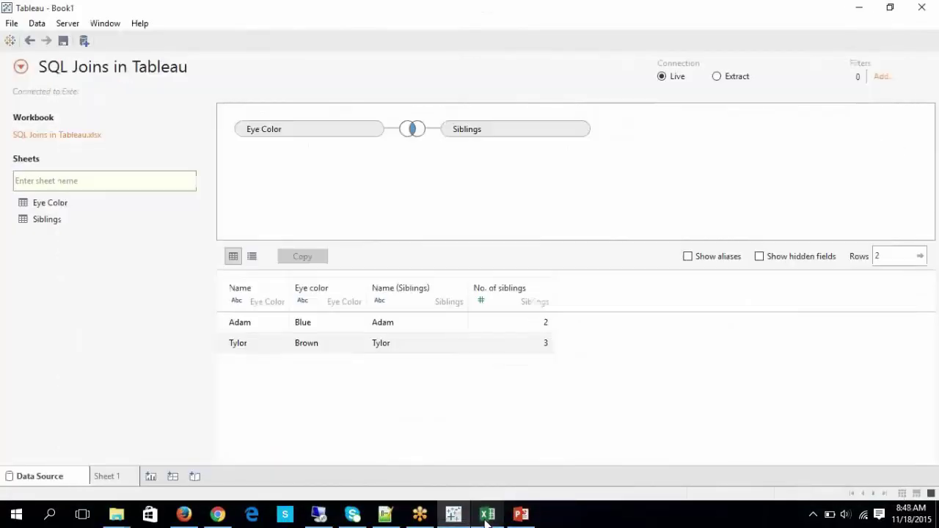
click(487, 517)
click(440, 397)
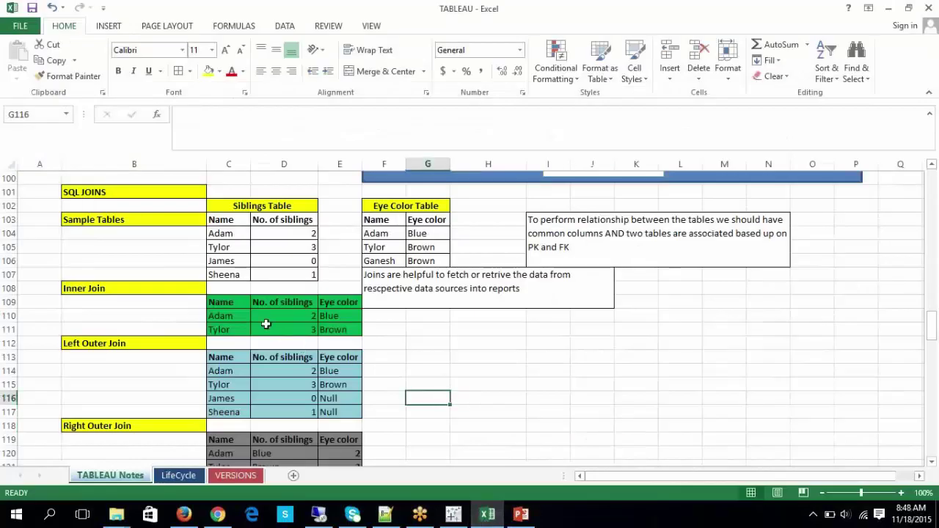
click(228, 302)
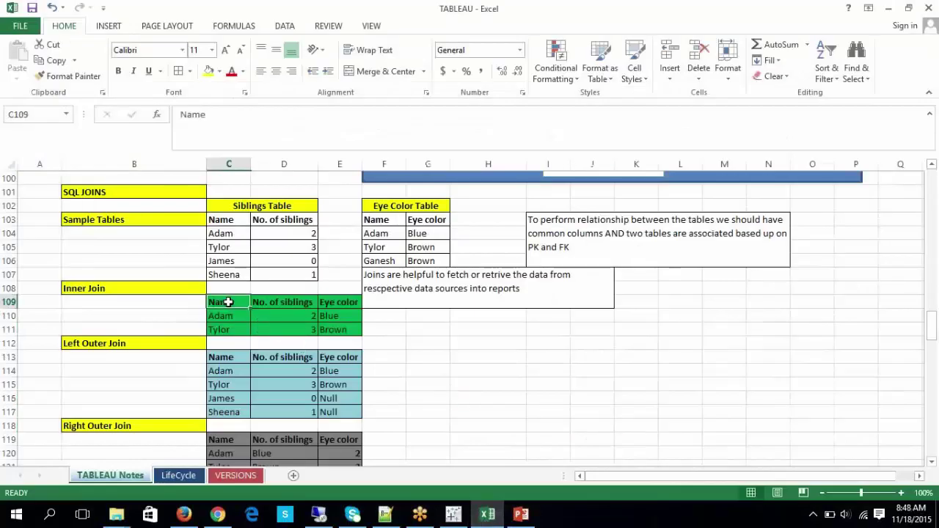
click(233, 218)
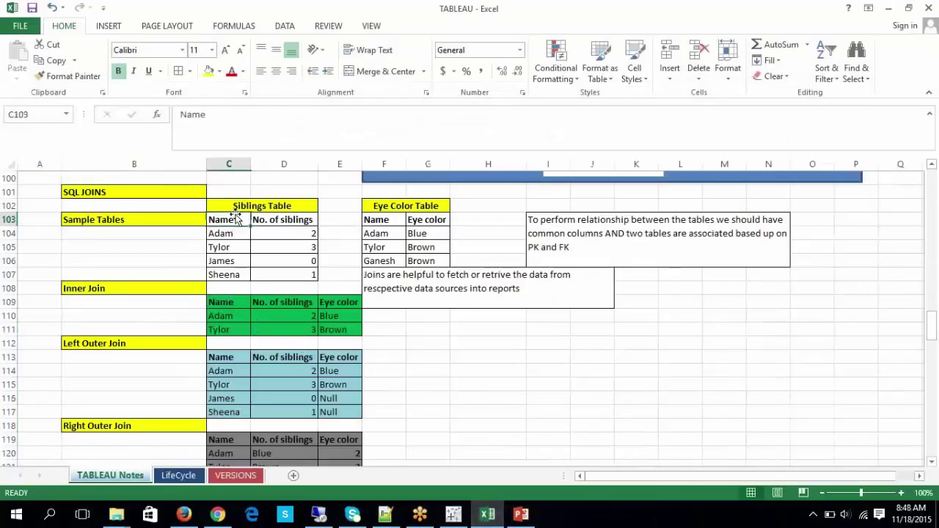
click(274, 301)
click(285, 218)
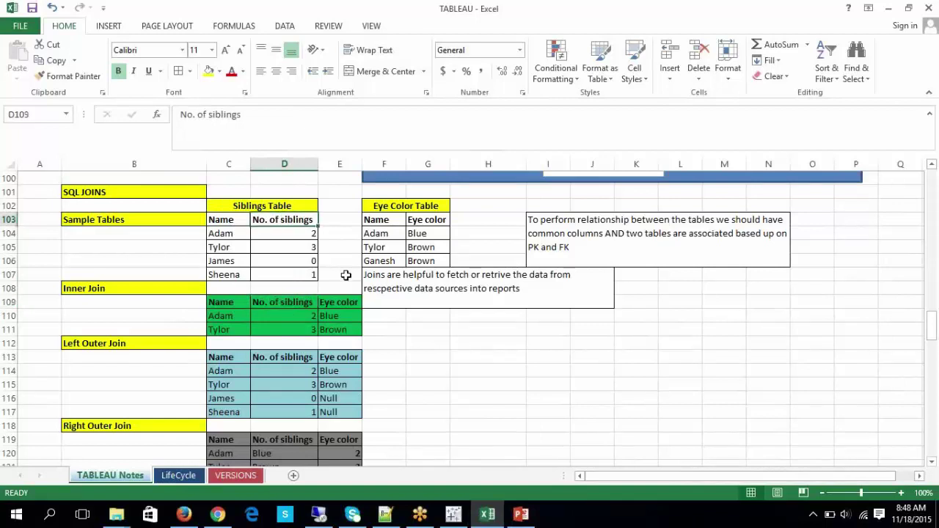
click(336, 304)
click(385, 222)
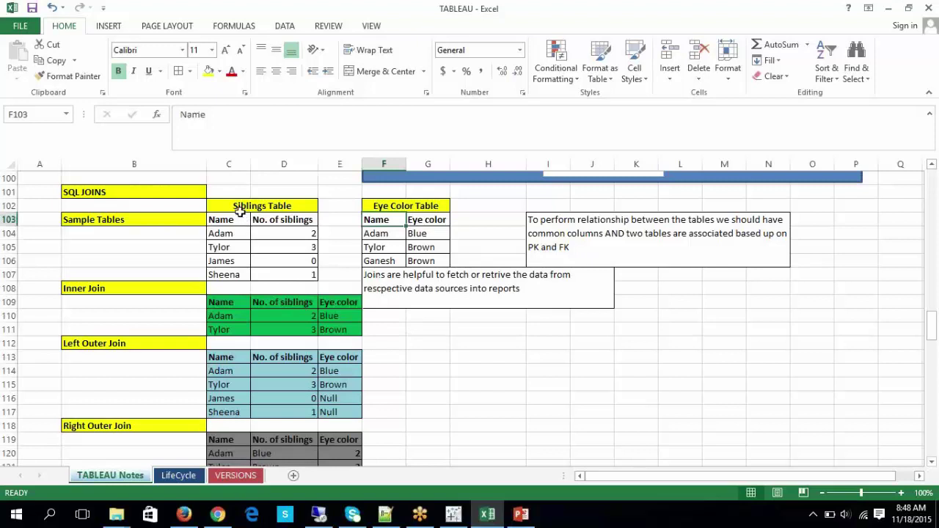
Step: Examine the Siblings and Eye Color sample tables and the first entries of their common Name column
drag(230, 201, 389, 265)
click(437, 358)
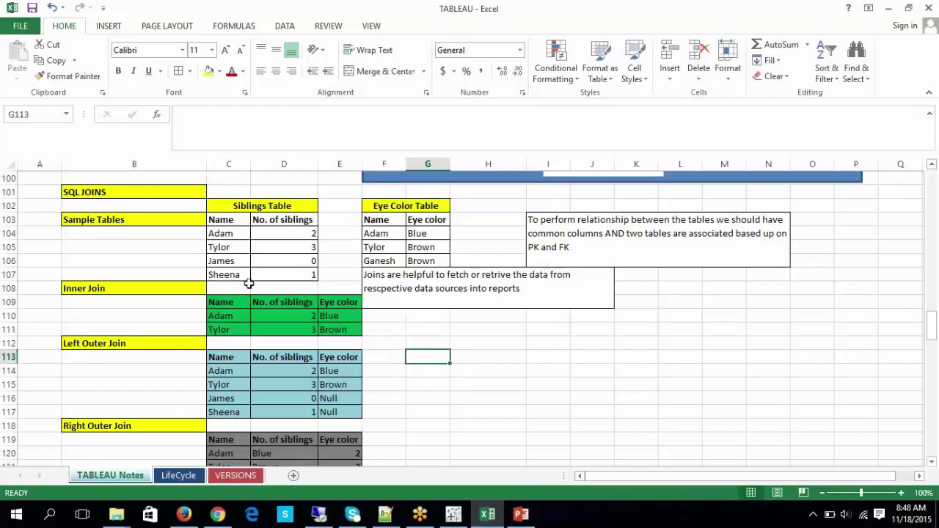
drag(237, 220, 237, 249)
drag(378, 219, 383, 242)
click(500, 373)
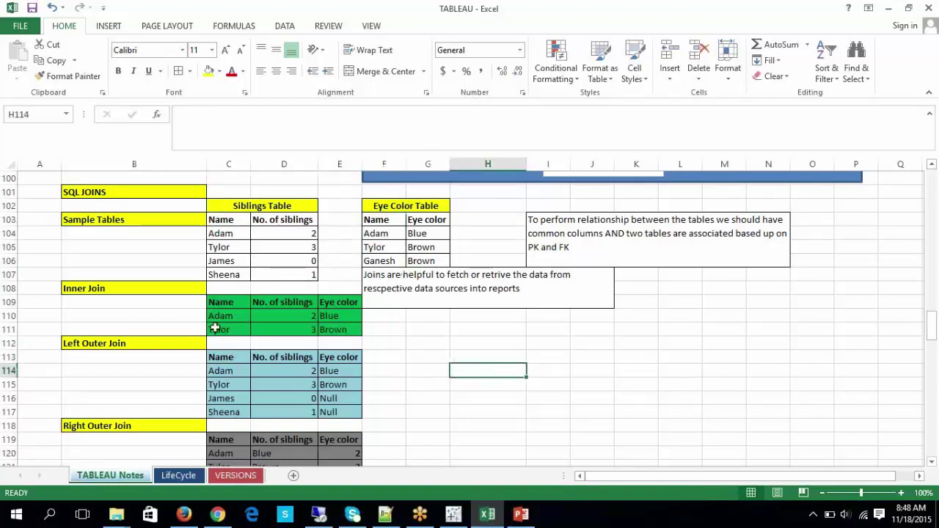
Step: Compare the Inner Join result's names, sibling counts and eye colors with the source rows, and check the last Eye Color row for a match
drag(227, 320, 233, 333)
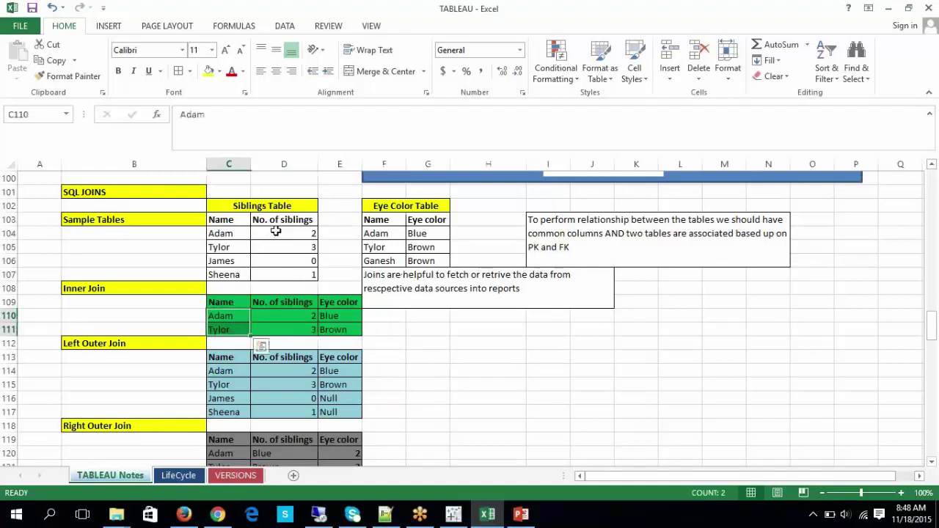
click(276, 232)
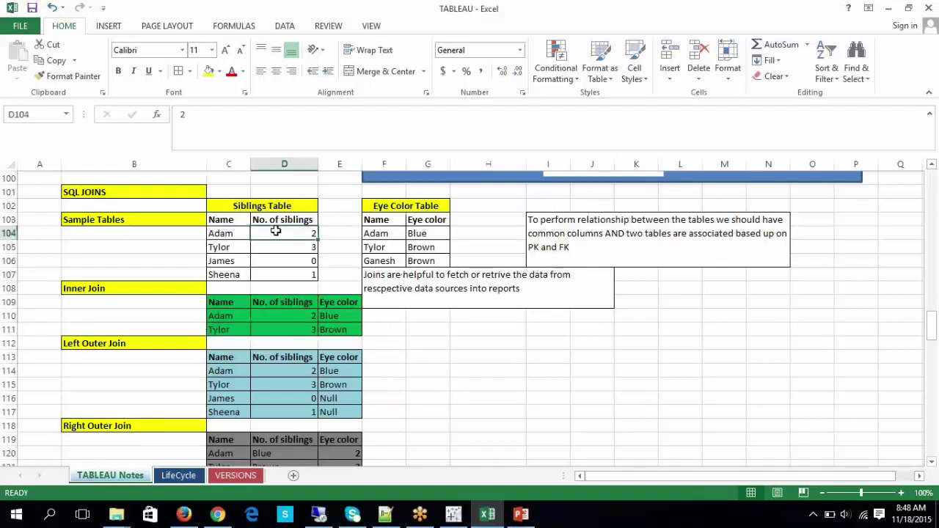
click(234, 248)
click(293, 248)
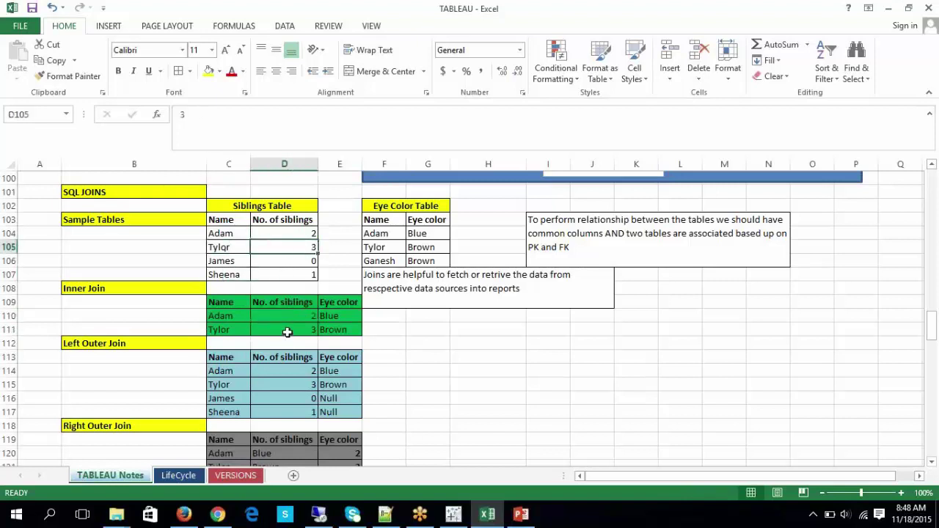
click(287, 330)
click(338, 301)
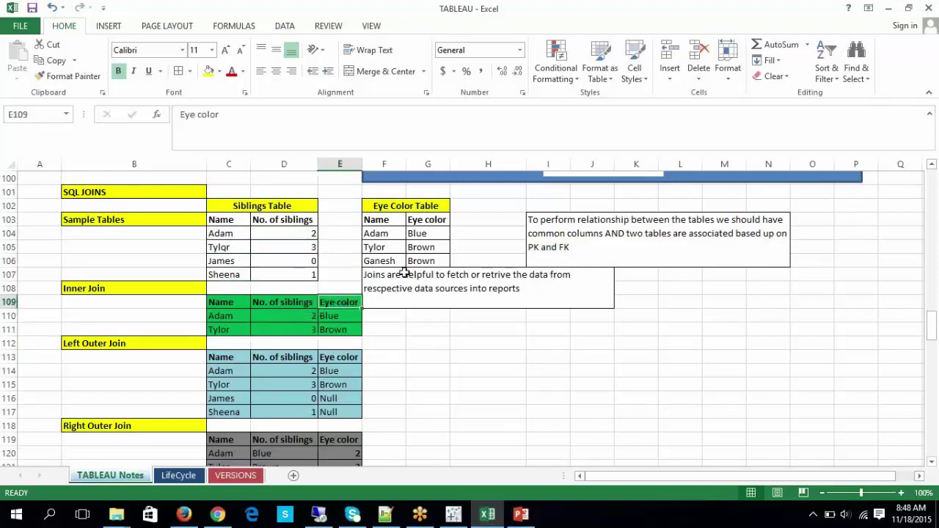
drag(418, 233, 421, 243)
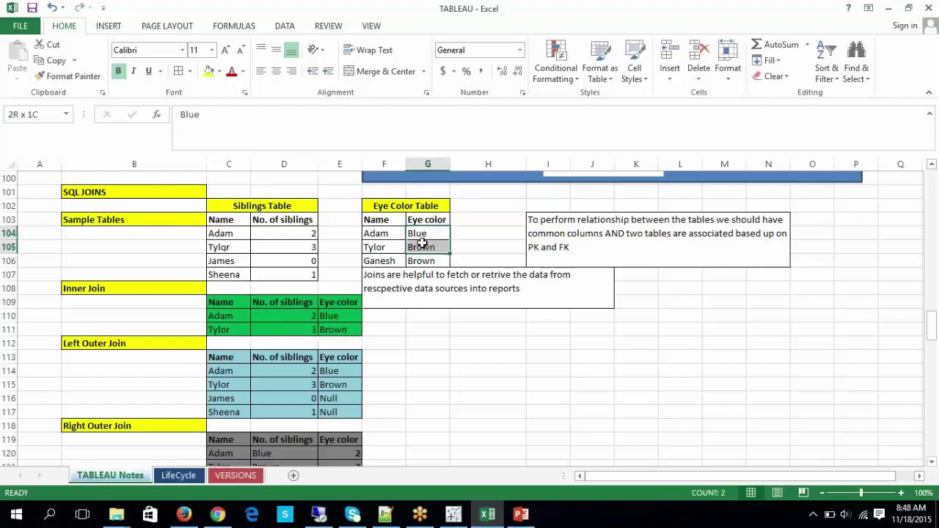
drag(329, 317, 337, 336)
drag(375, 261, 412, 261)
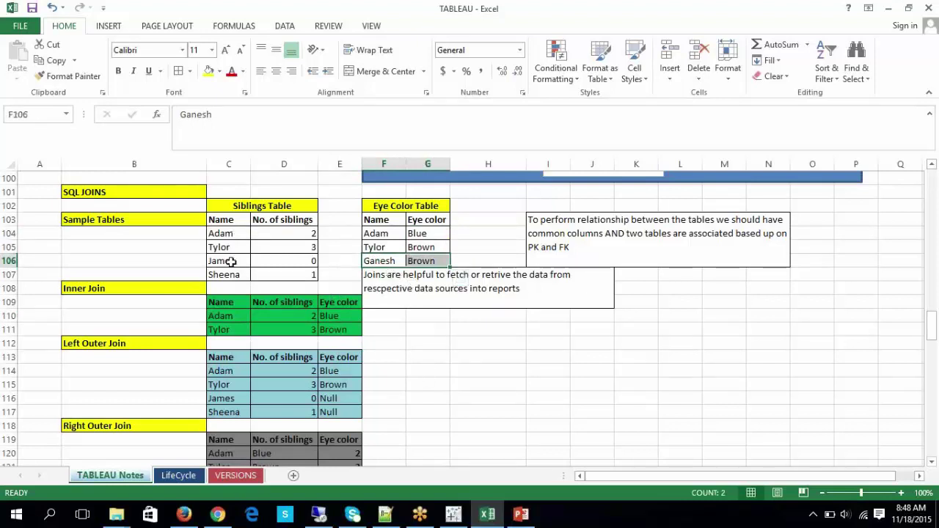
click(464, 365)
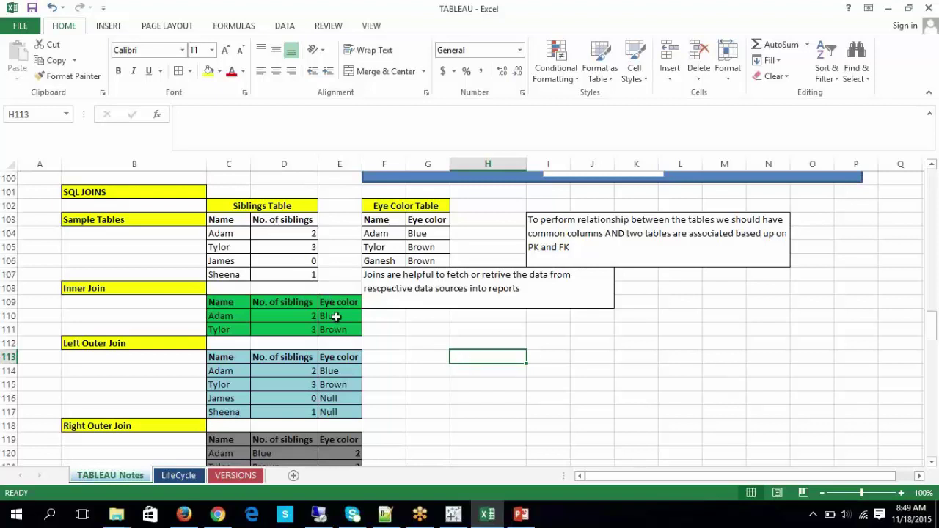
Step: View the COUNTRY and REGION query results in the remote SQL Server session, and switch to the joined data preview in Tableau
click(438, 356)
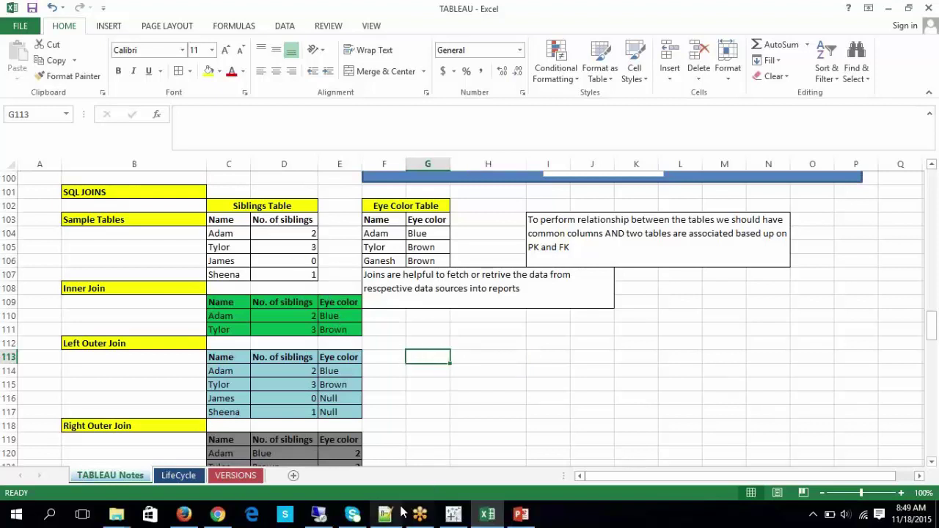
click(318, 514)
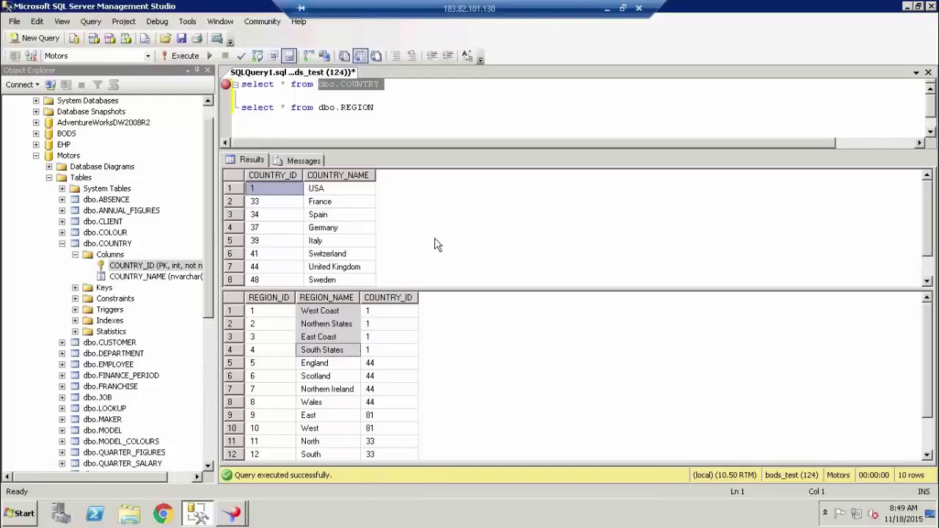
click(606, 9)
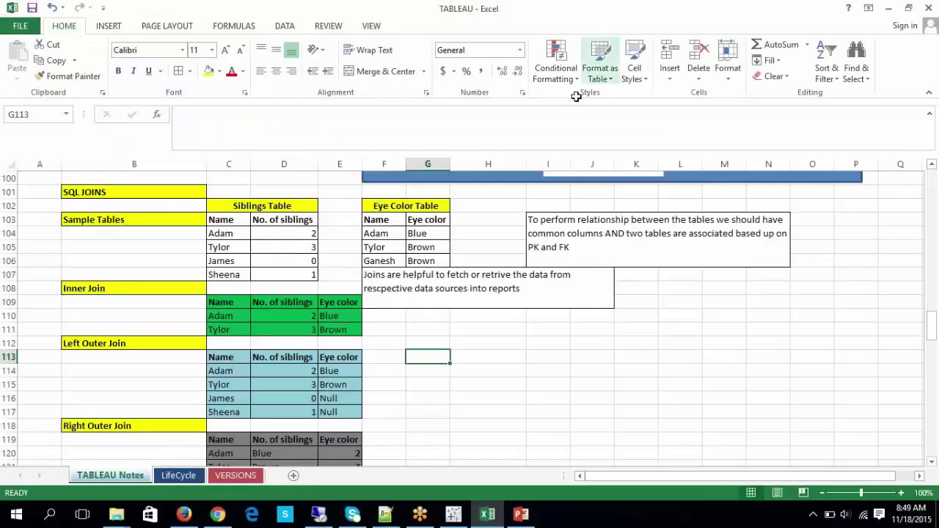
click(455, 514)
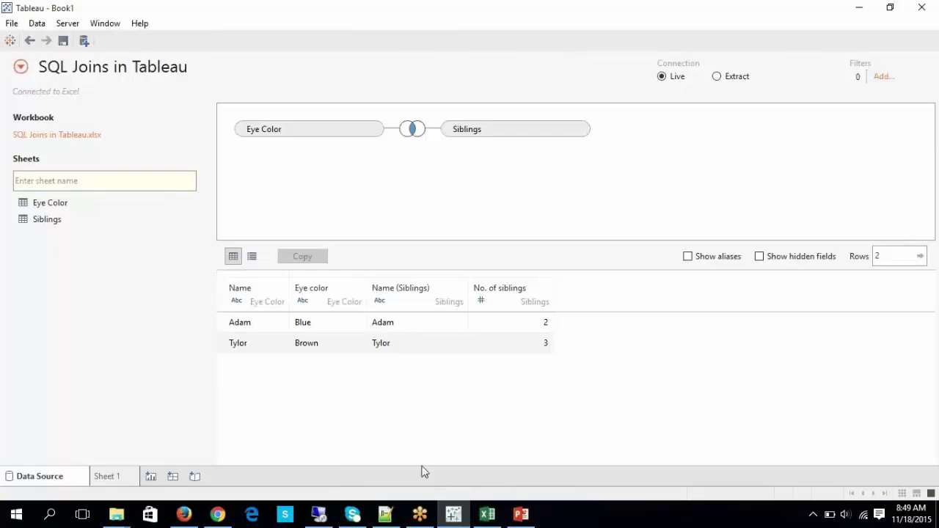
Step: Switch back to the Excel notes and look over the outer join examples and the sample tables above them
click(487, 513)
scroll(485, 321, down, 1)
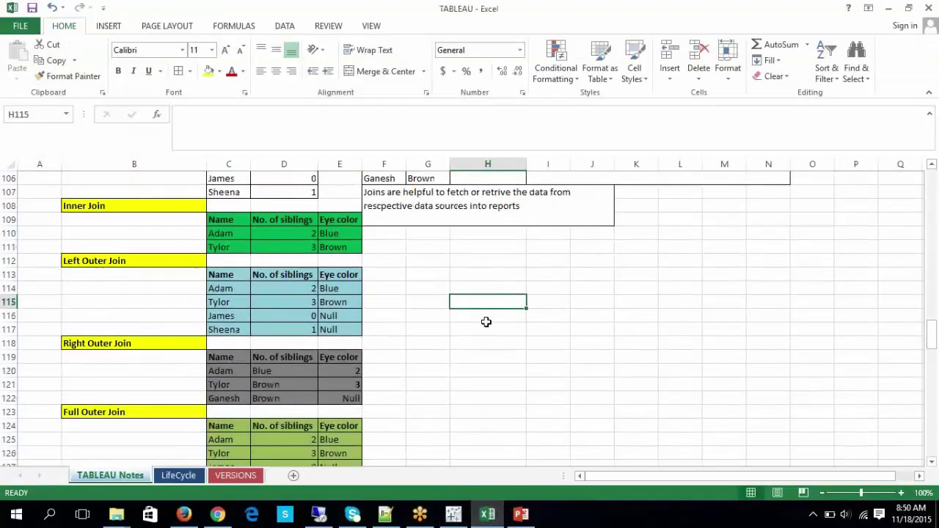
scroll(485, 321, up, 1)
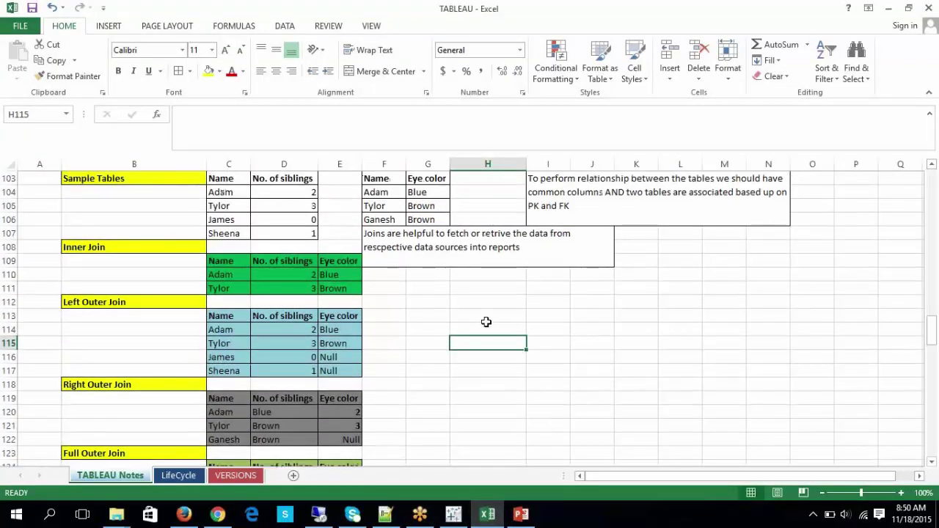
key(alt+Tab)
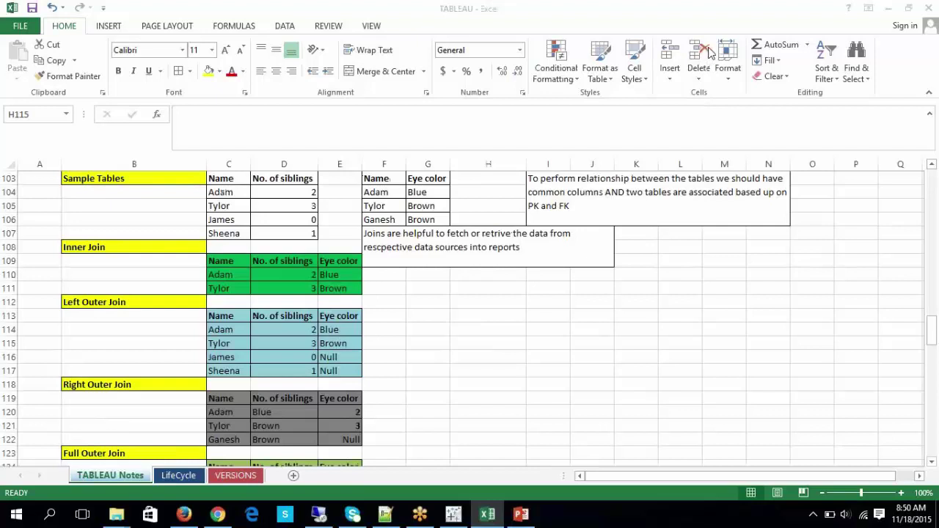
click(627, 351)
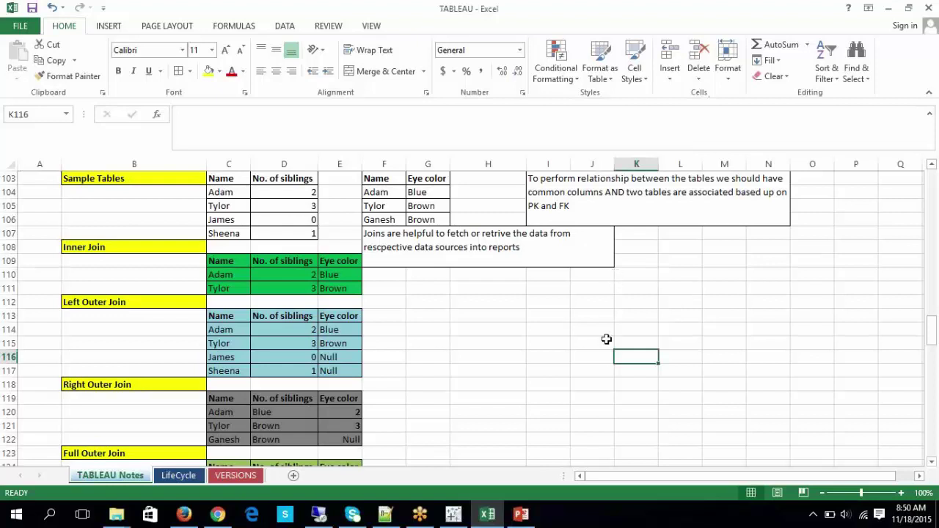
scroll(607, 339, up, 2)
scroll(607, 339, down, 1)
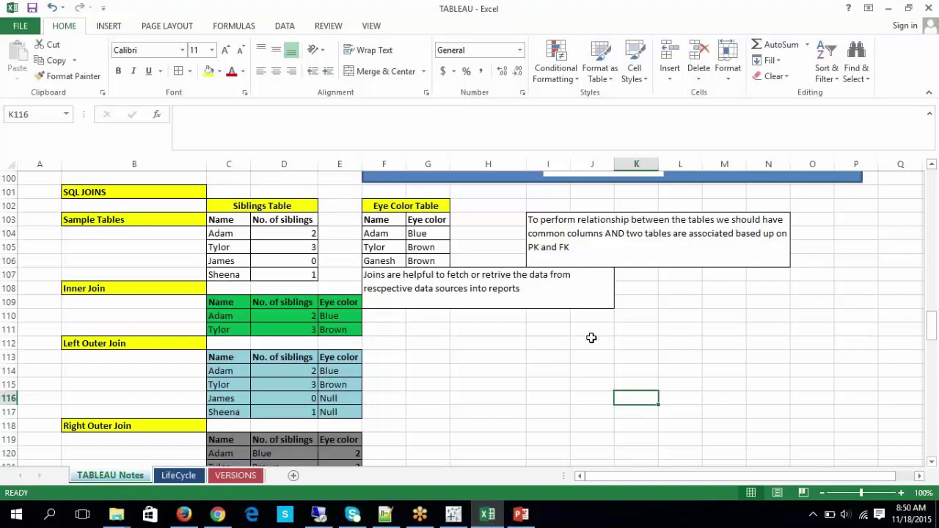
Step: Examine the Left Outer Join result and compare its Name and No. of siblings columns with the Siblings table
click(224, 362)
drag(225, 377, 358, 411)
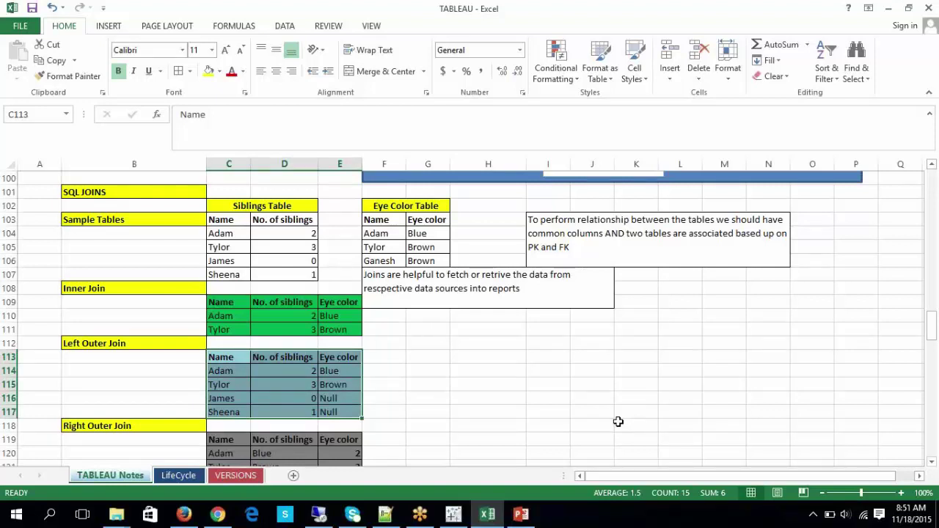
drag(605, 425, 605, 415)
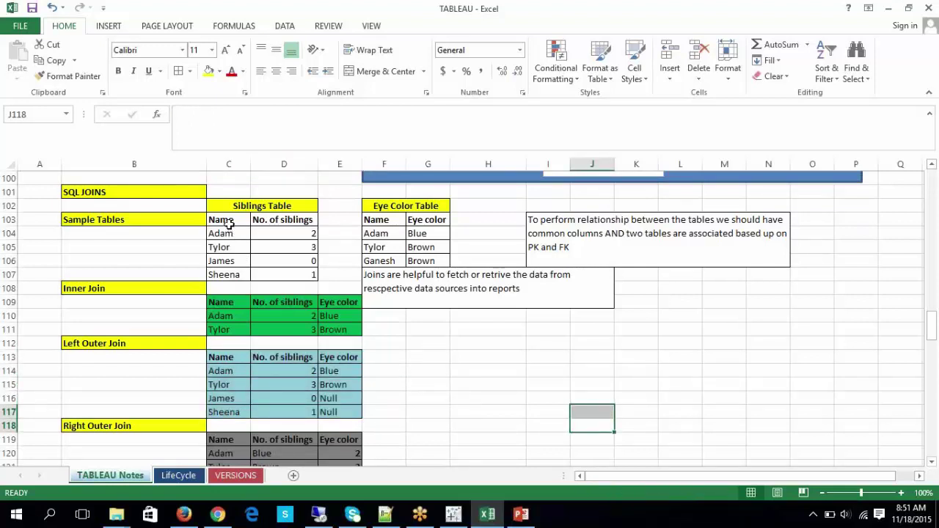
drag(229, 234, 231, 266)
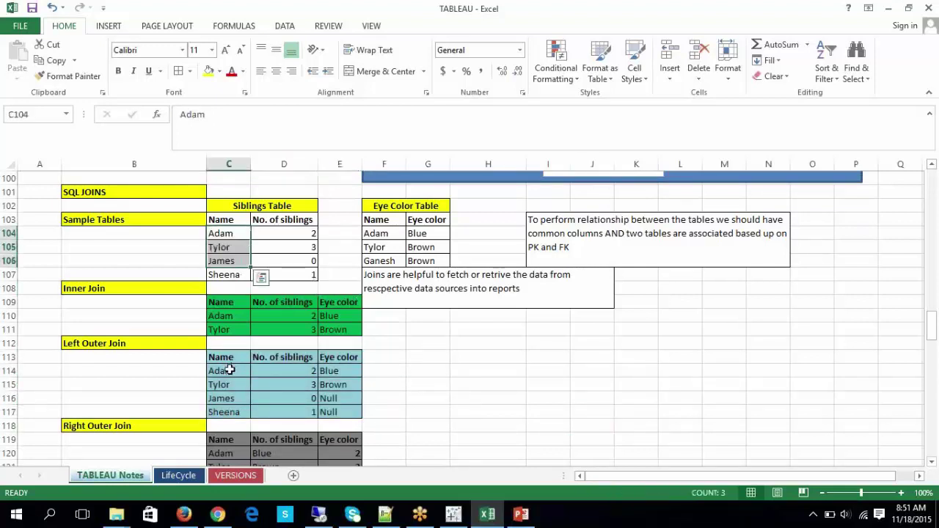
drag(230, 370, 232, 410)
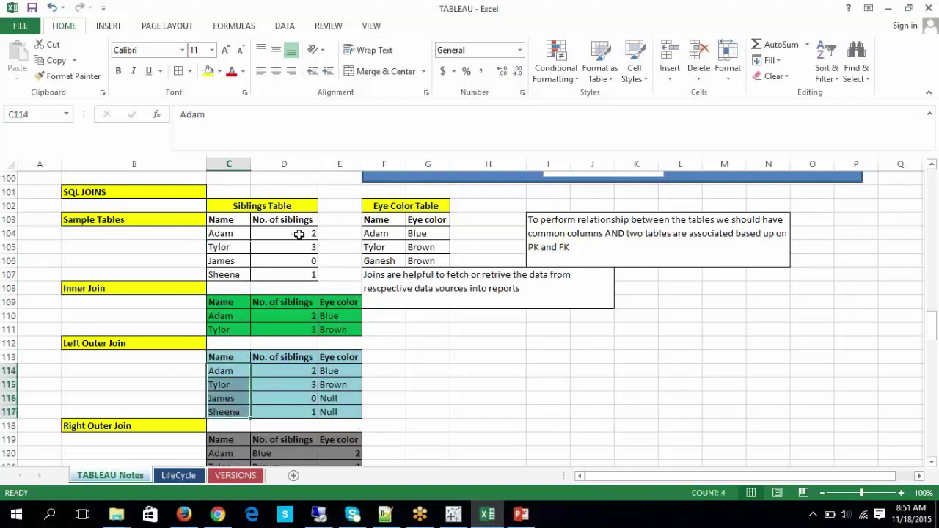
drag(299, 233, 300, 263)
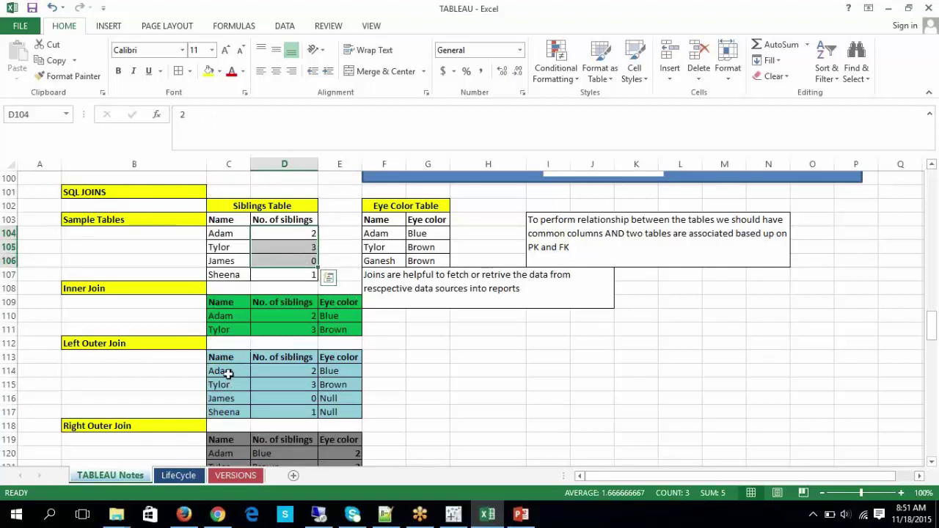
Step: Compare the first two names and eye colors in the Left Outer Join result with the matching sample table rows
drag(226, 372, 222, 389)
drag(231, 233, 224, 247)
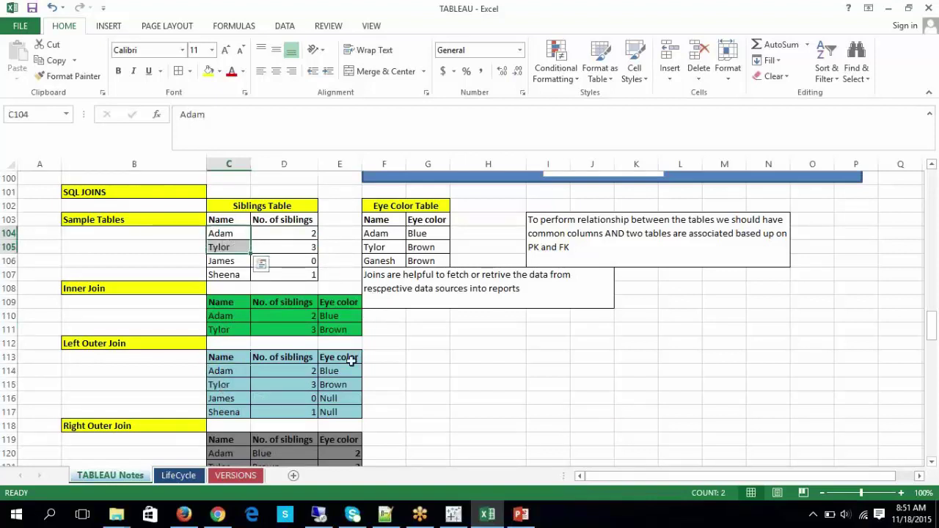
drag(337, 372, 334, 386)
drag(411, 237, 426, 250)
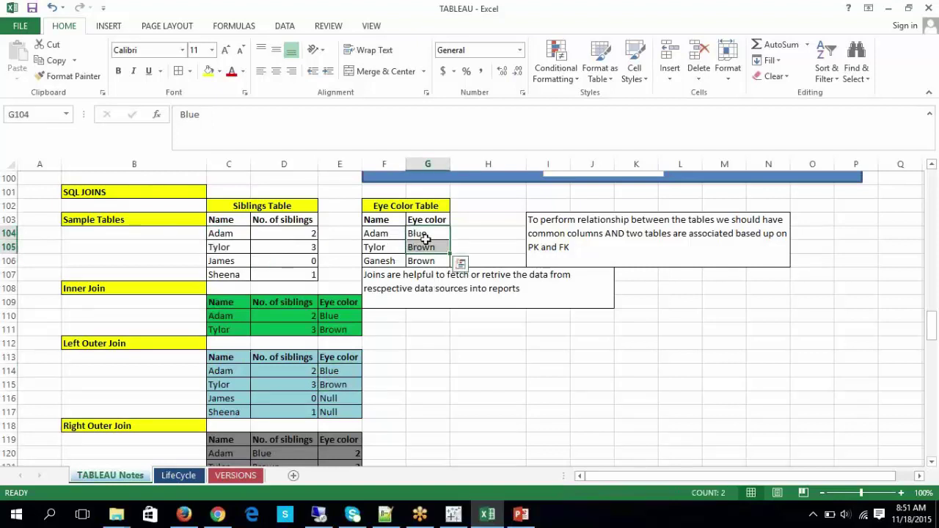
Step: Compare the last two rows of the Left Outer Join result and their Null eye colors with the matching Siblings table names
click(344, 388)
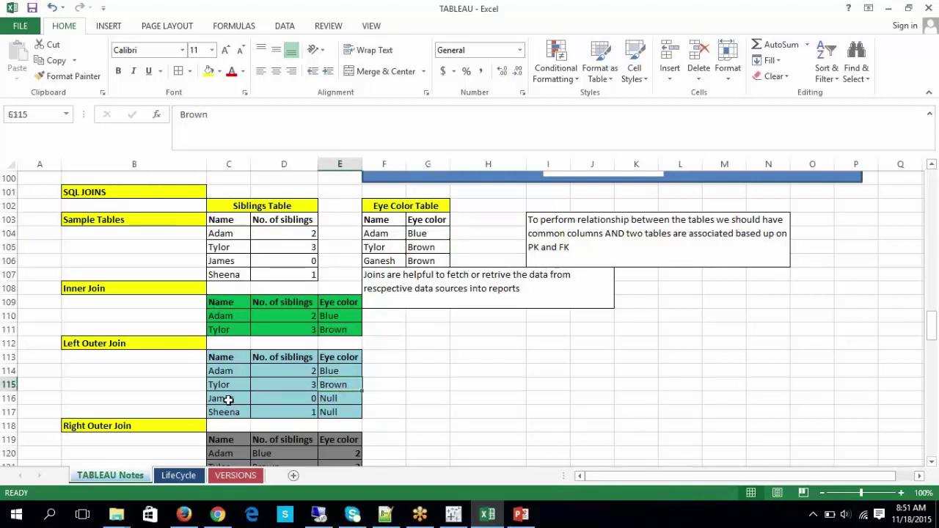
drag(232, 403, 229, 412)
click(229, 261)
drag(229, 261, 230, 274)
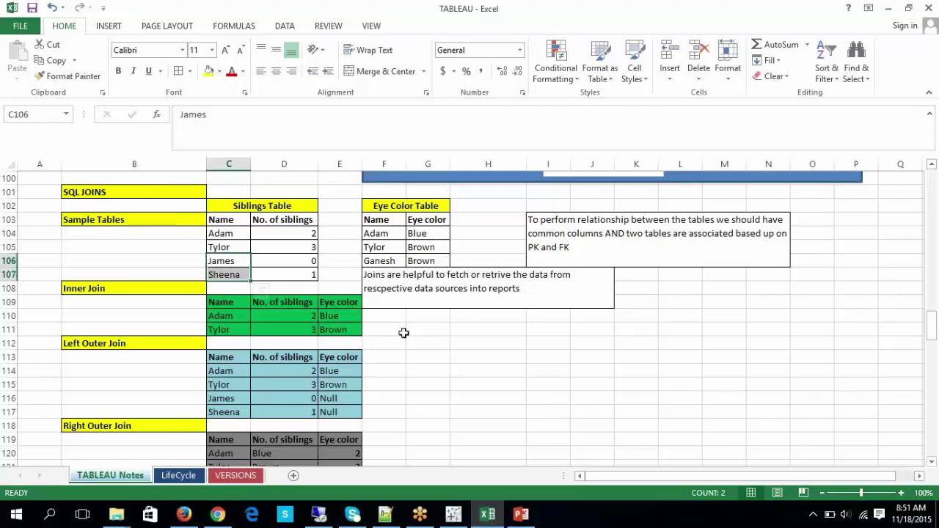
drag(353, 400, 345, 412)
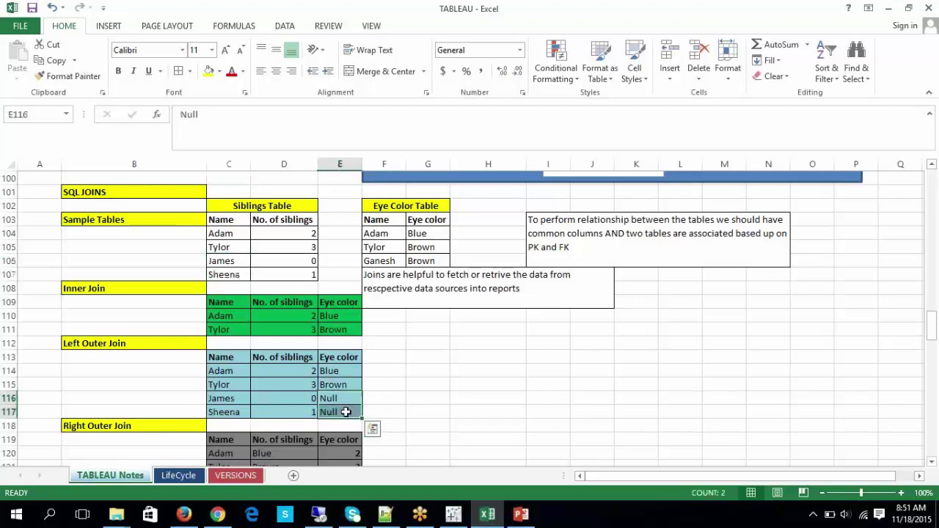
click(473, 380)
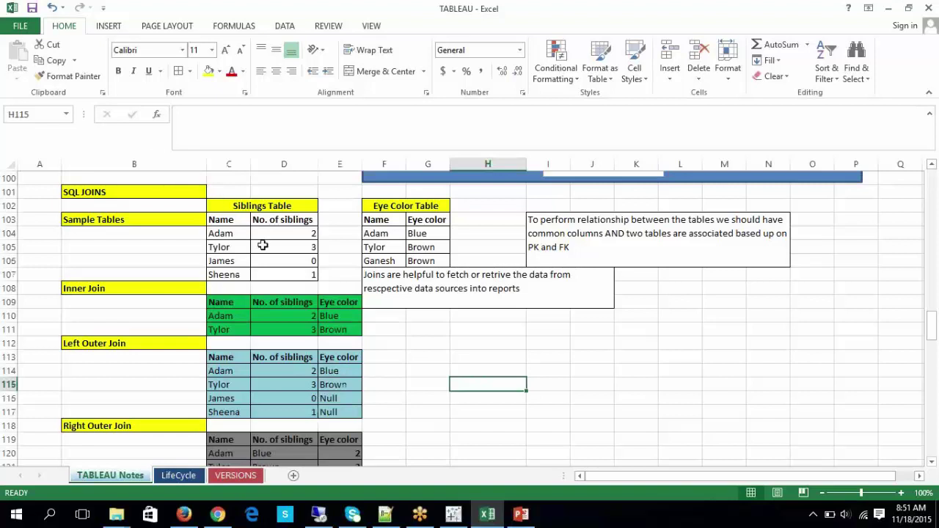
Step: Review the whole Siblings table as the left table against the Null eye color cells in the Left Outer Join result
drag(219, 219, 301, 273)
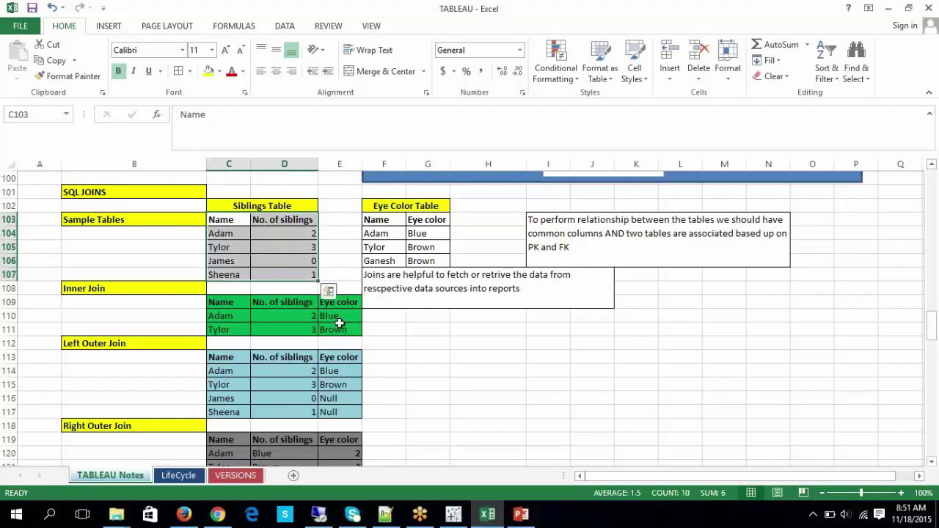
click(559, 376)
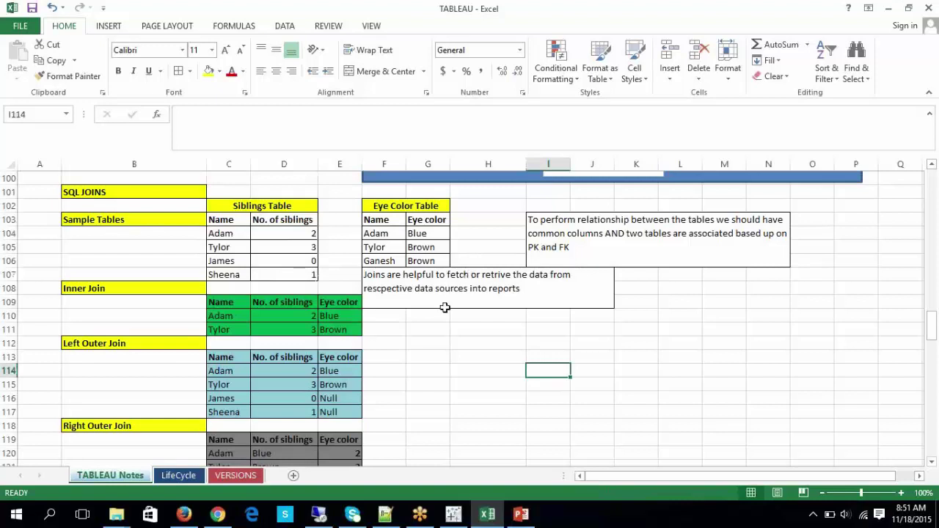
drag(337, 399, 335, 411)
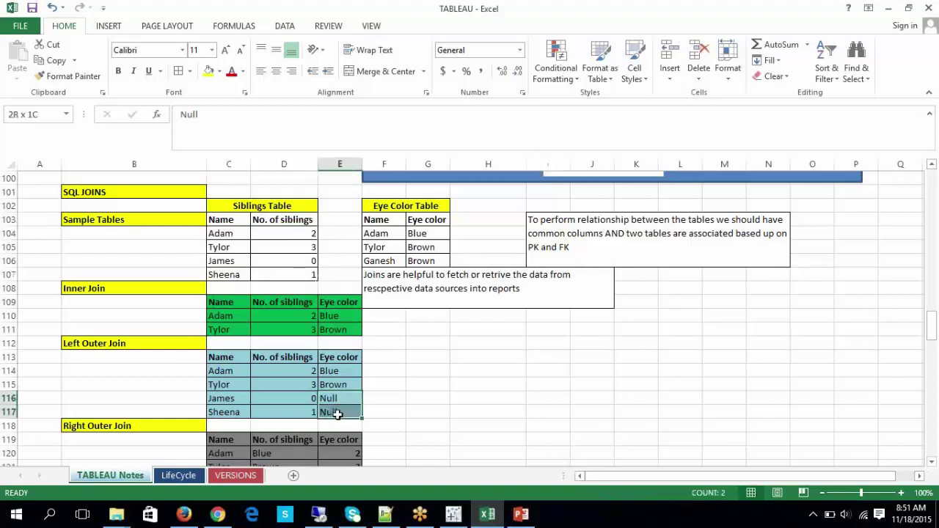
click(447, 376)
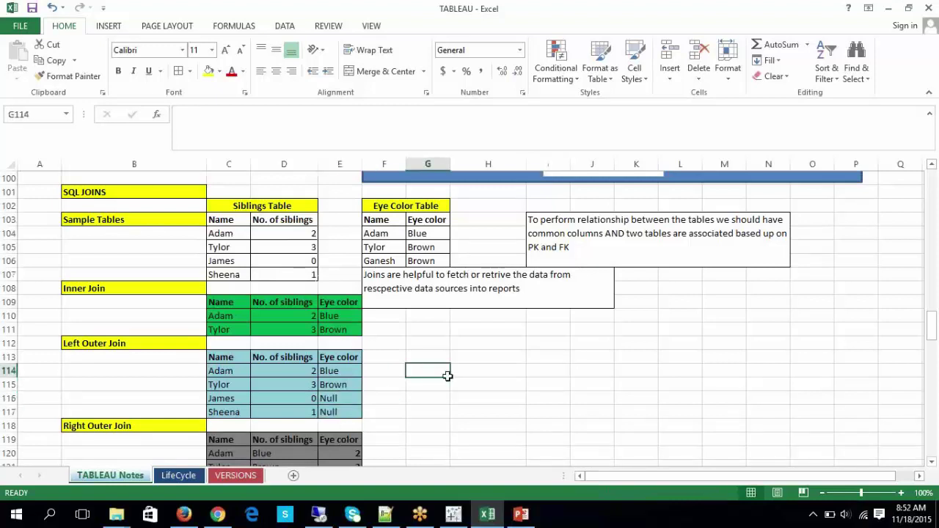
drag(341, 400, 341, 413)
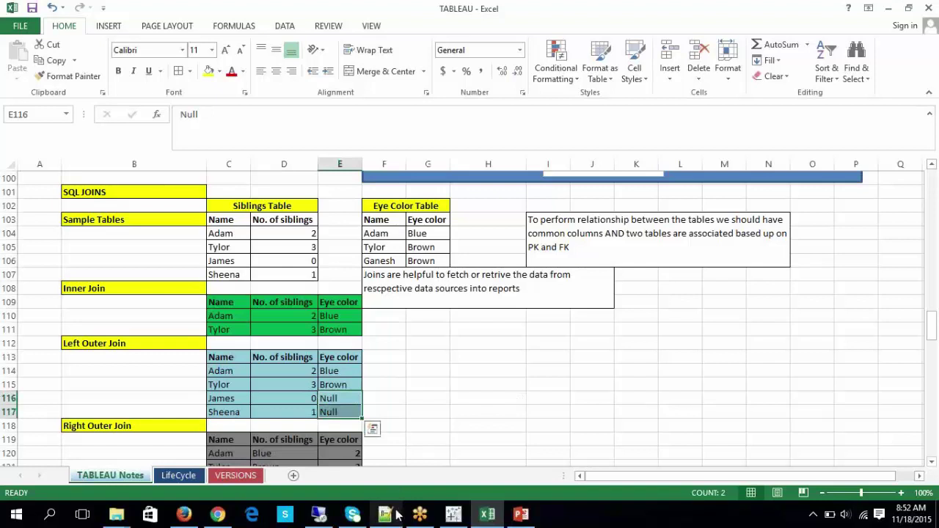
Step: Switch to Tableau and change the join between Eye Color and Siblings to Left
click(458, 518)
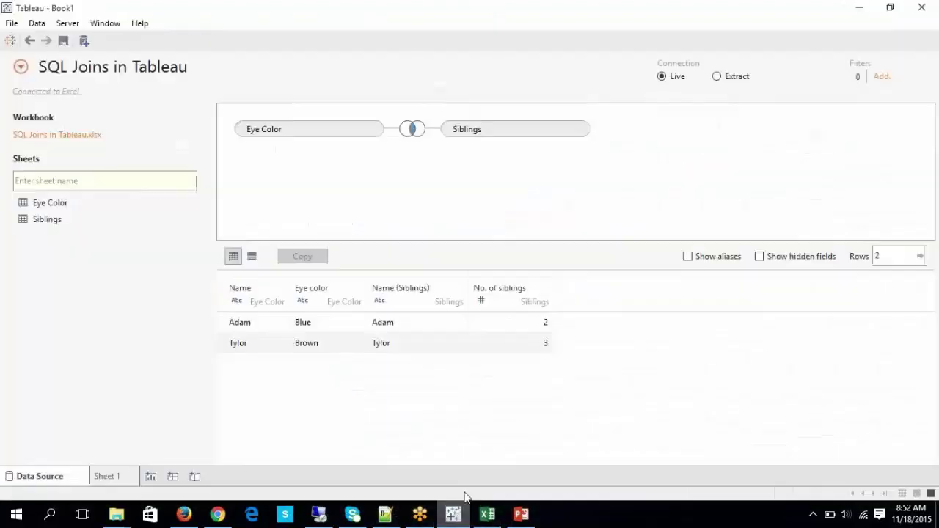
click(411, 132)
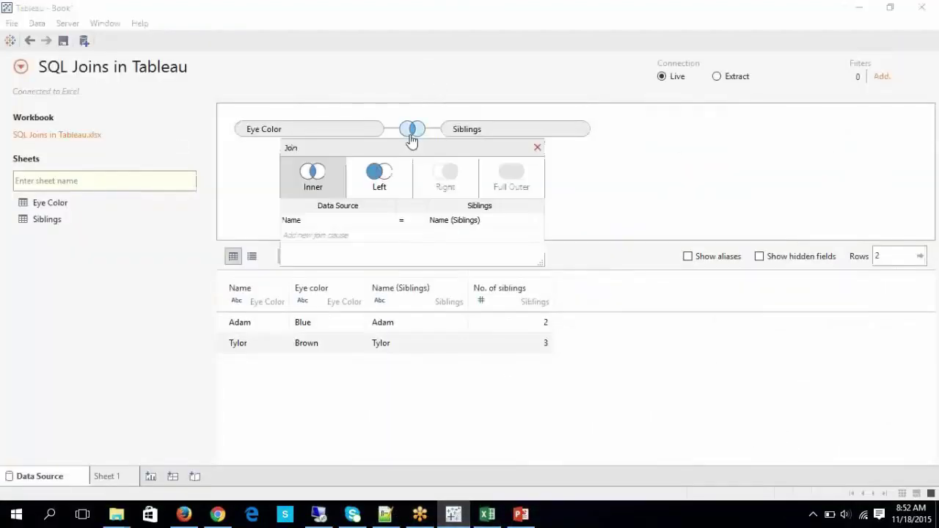
click(381, 180)
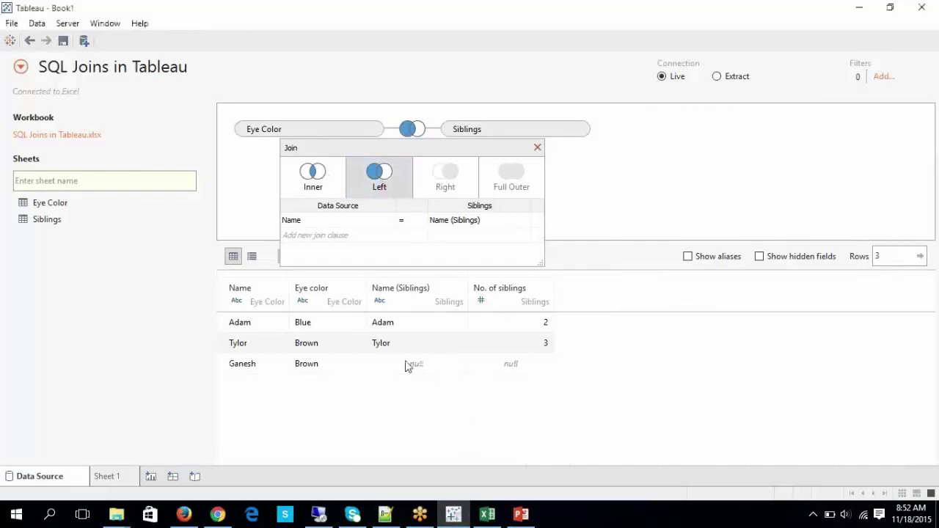
Step: Inspect the third row's null sibling fields and its eye color in the joined preview, and check the fields available for a new join clause
click(427, 366)
click(516, 366)
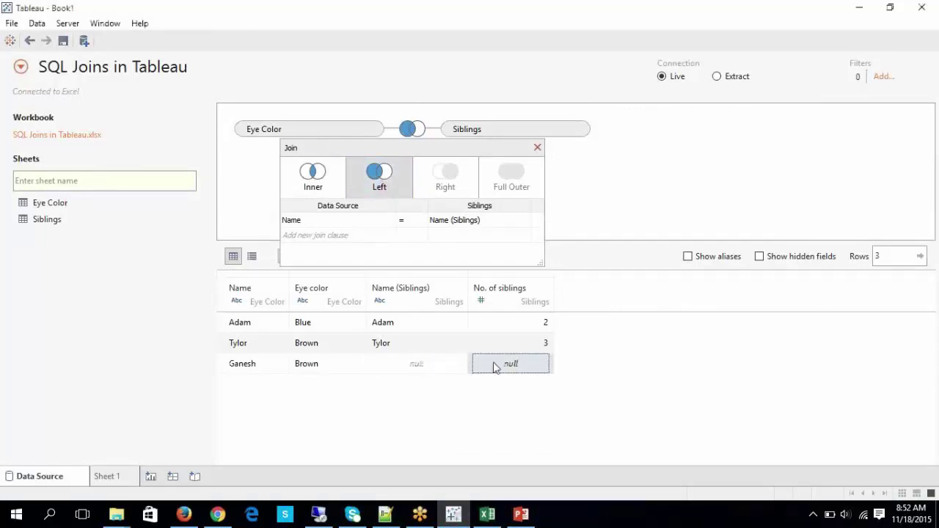
click(302, 370)
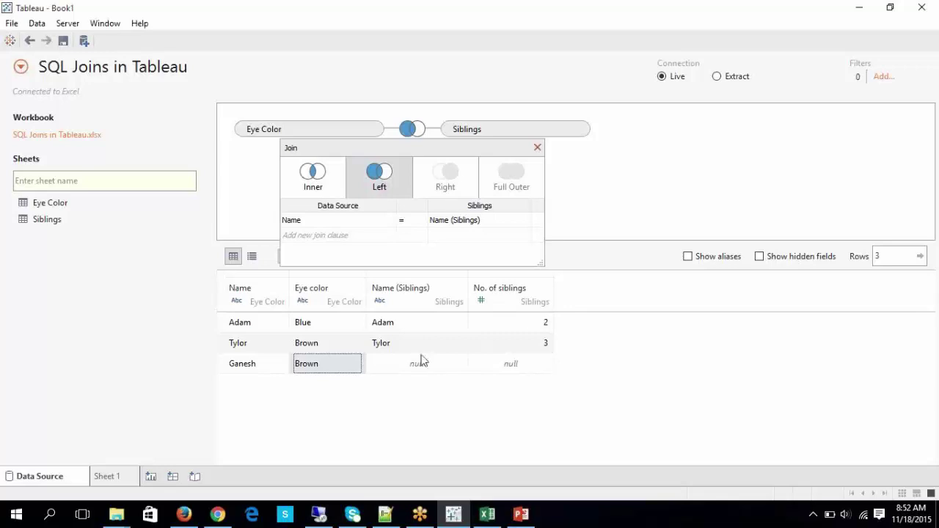
click(373, 238)
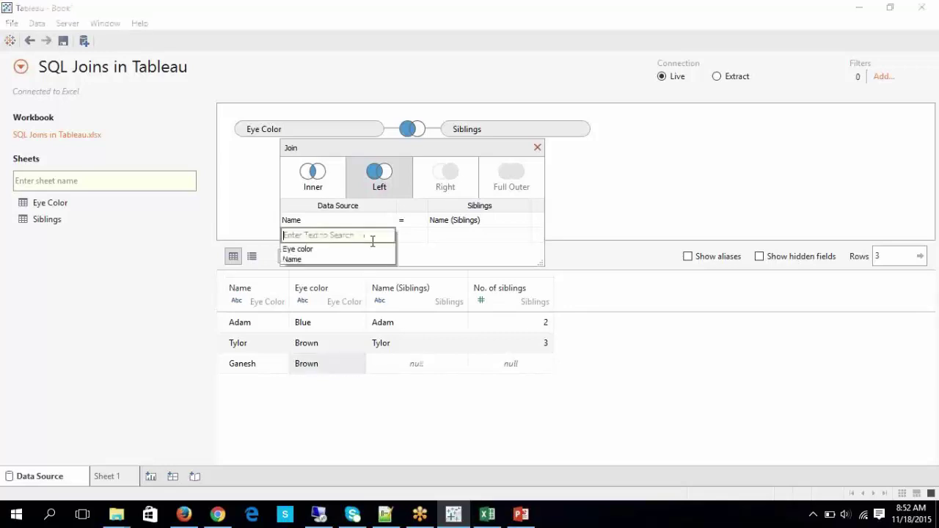
click(445, 418)
Step: Switch back to the Excel notes and compare the Left Outer Join result, including its Null eye colors, with the Siblings table
click(487, 514)
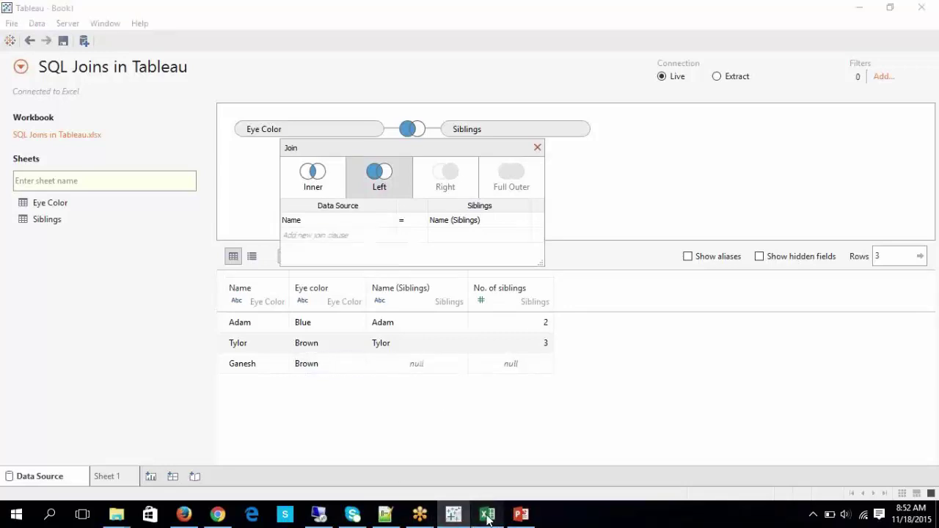
scroll(469, 299, up, 3)
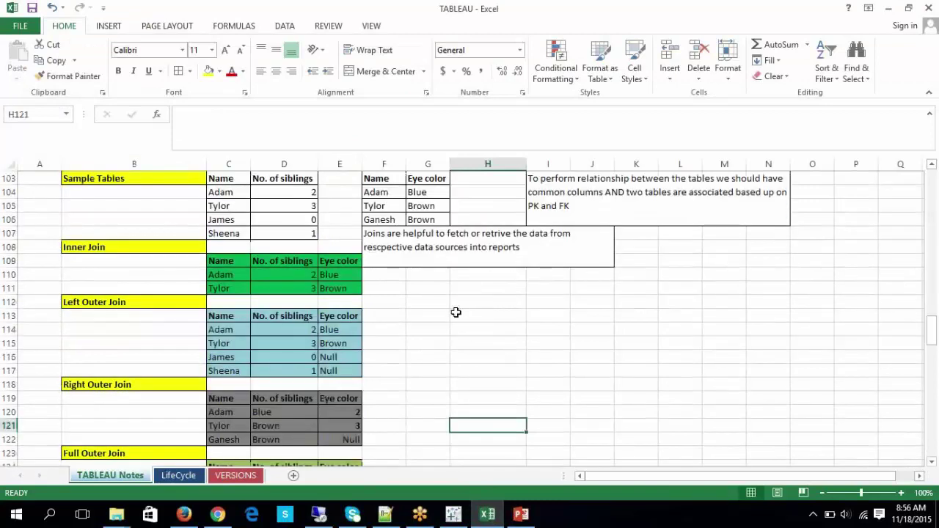
drag(217, 316, 345, 371)
click(466, 357)
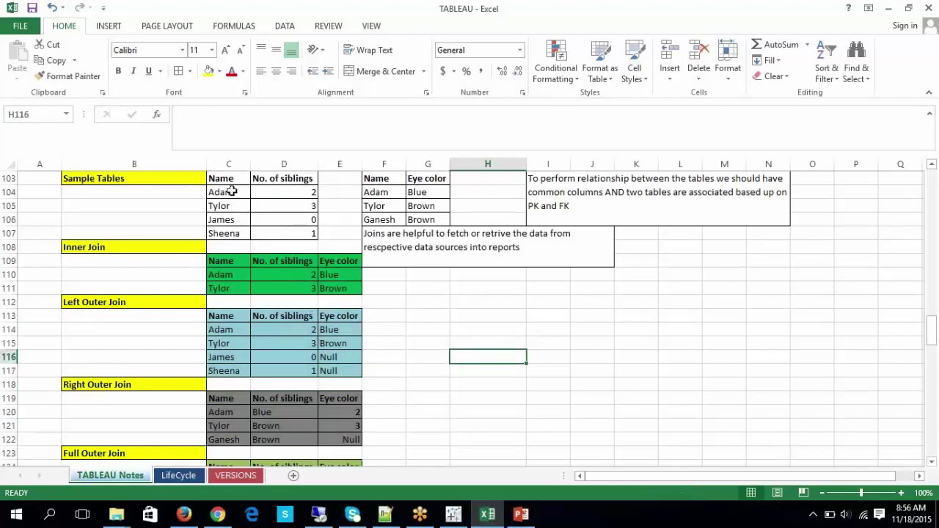
drag(224, 180, 275, 227)
click(461, 327)
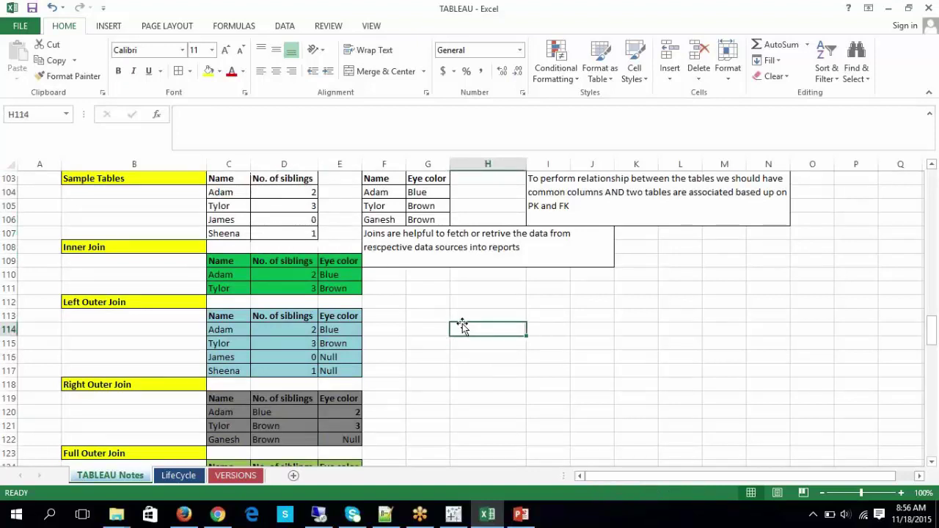
drag(326, 355, 358, 372)
click(513, 344)
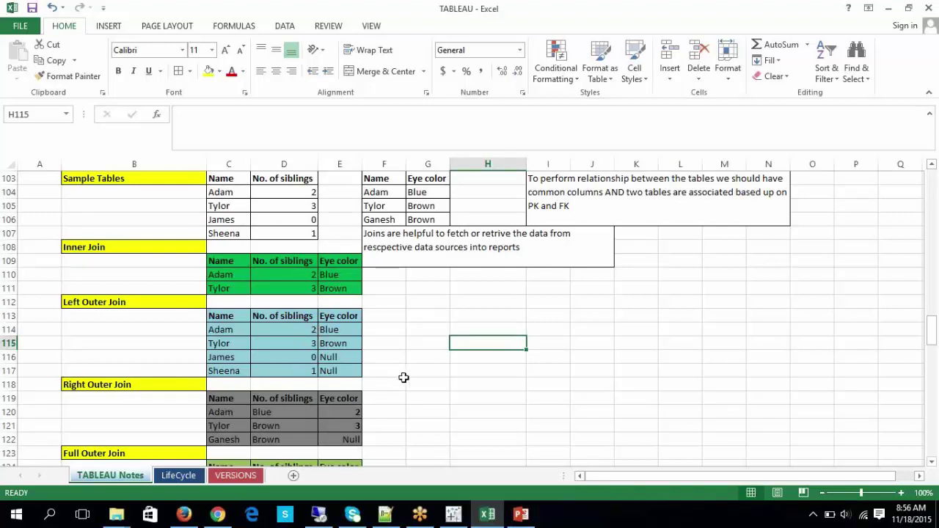
Step: Look at the Right Outer Join heading and examine the Eye Color table as the right table
click(184, 385)
click(425, 382)
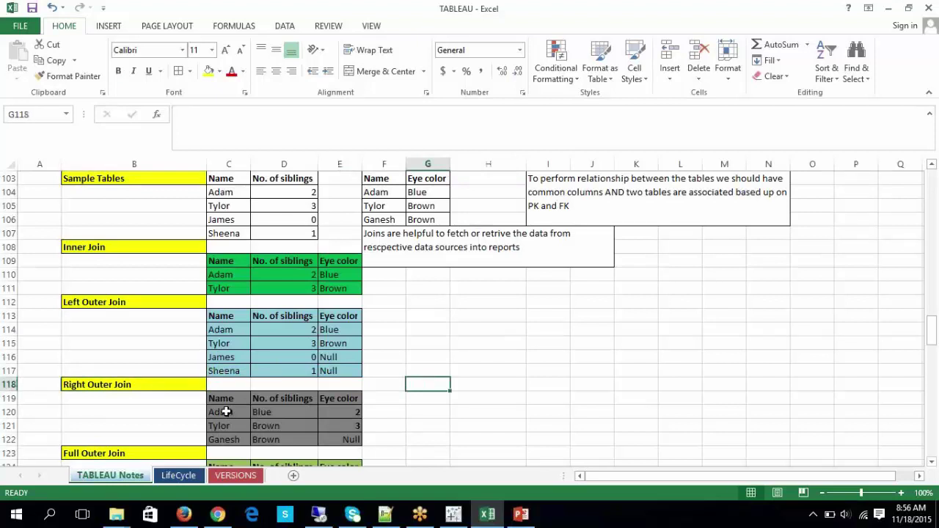
scroll(403, 343, up, 1)
drag(385, 220, 418, 260)
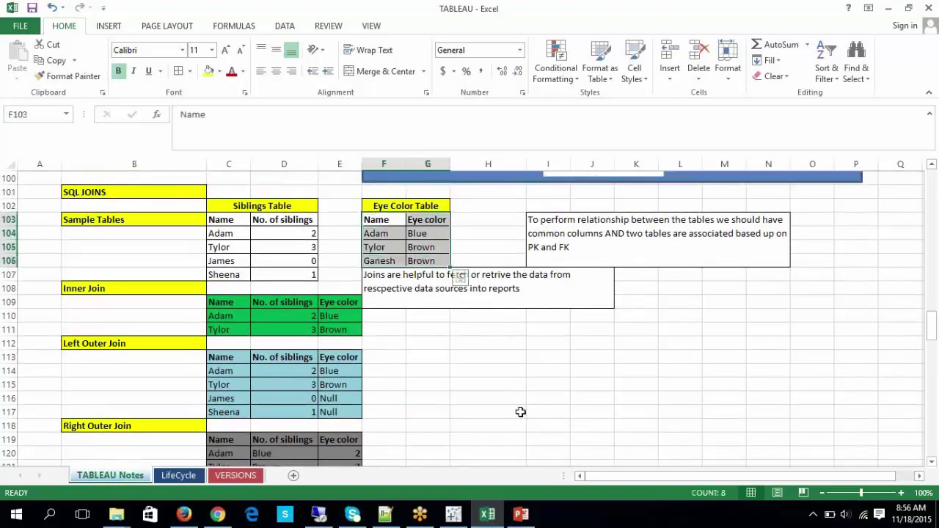
scroll(525, 340, down, 1)
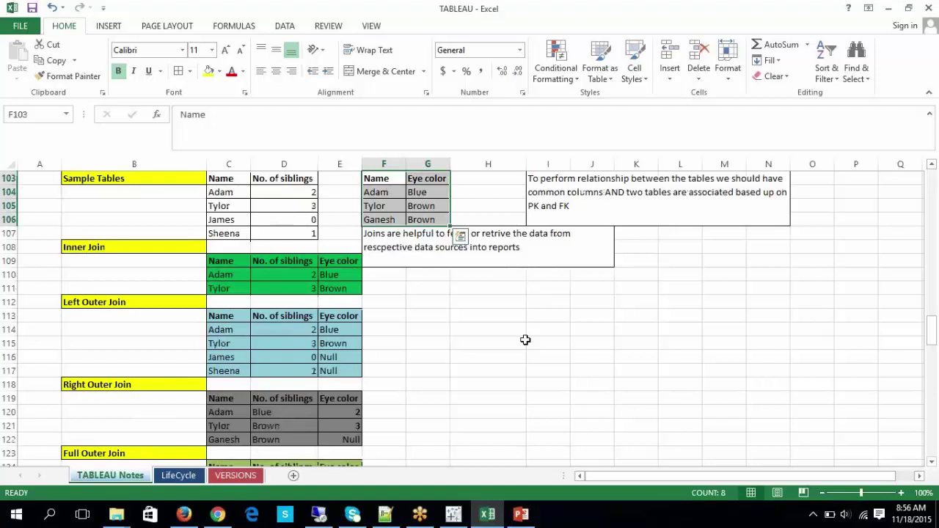
Step: Examine the Right Outer Join result, including the Null cell in its last row
click(495, 361)
click(358, 442)
click(561, 400)
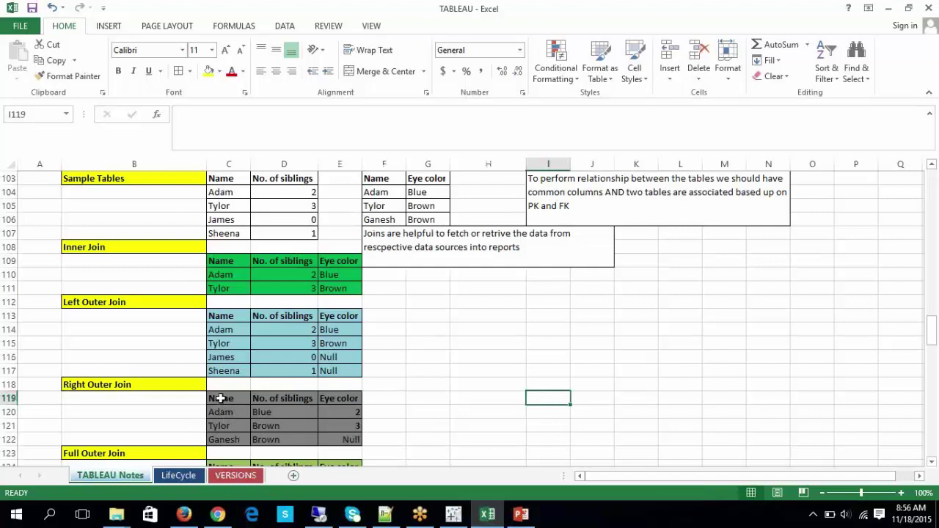
drag(220, 398, 341, 440)
click(520, 408)
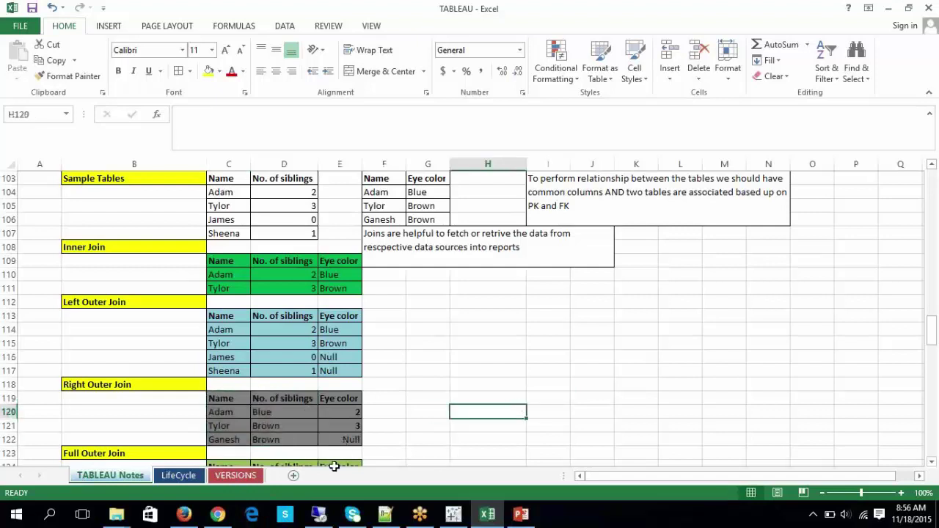
Step: Copy the Eye color header of the Right Outer Join result over its second column header in D119
click(349, 403)
key(ctrl+c)
click(294, 400)
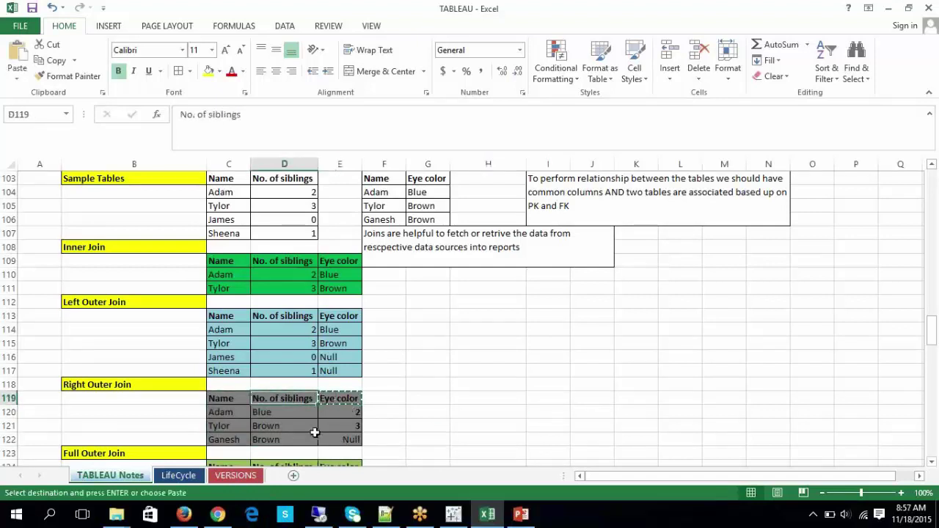
key(ctrl+v)
click(289, 316)
key(ctrl+v)
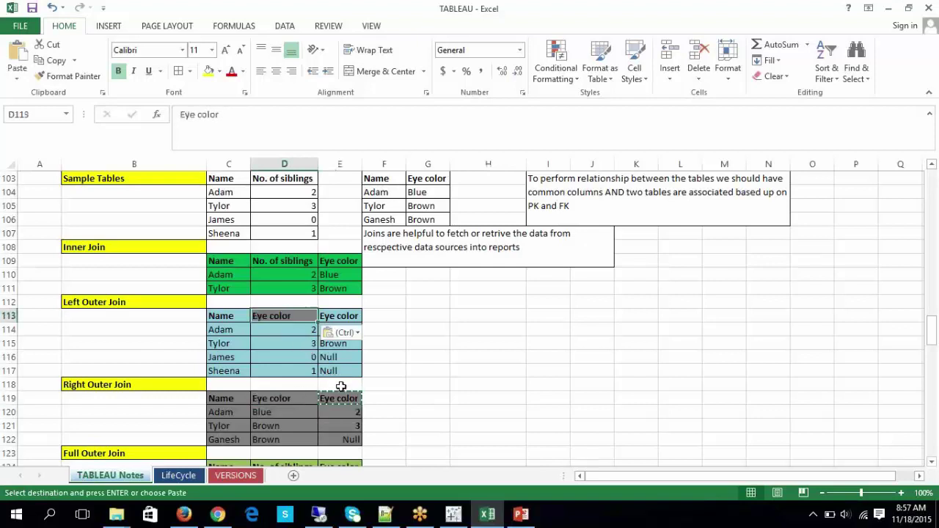
key(ctrl)
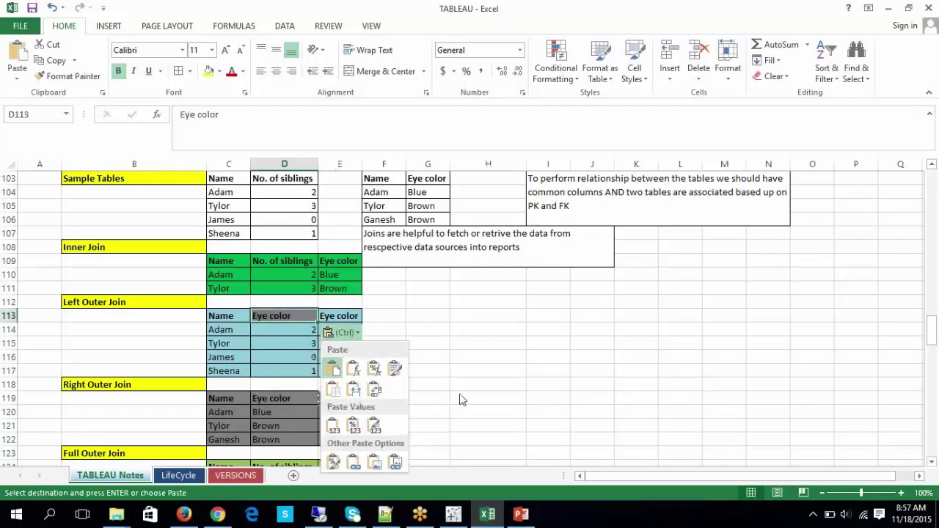
key(Escape)
key(ctrl+z)
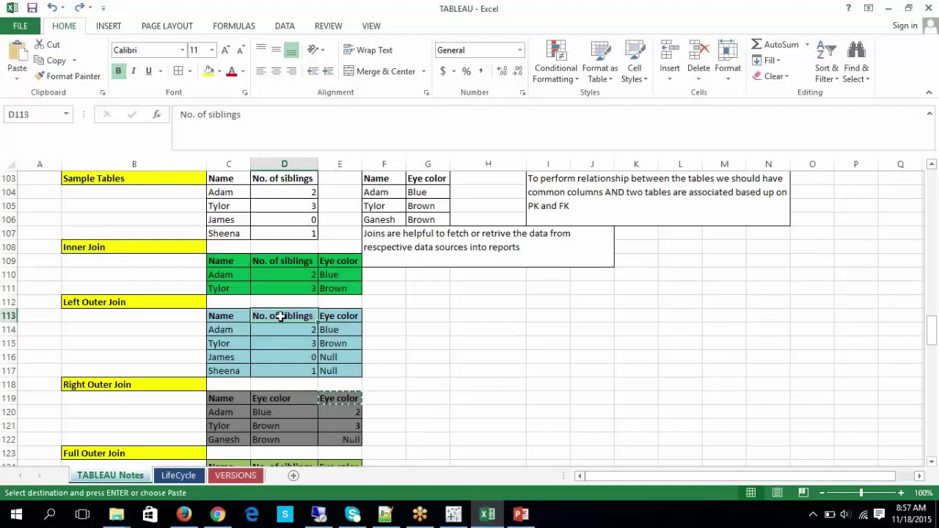
Step: Copy the No. of siblings header from the Left Outer Join result to the Right Outer Join's third column header in E119
key(ctrl+c)
click(337, 399)
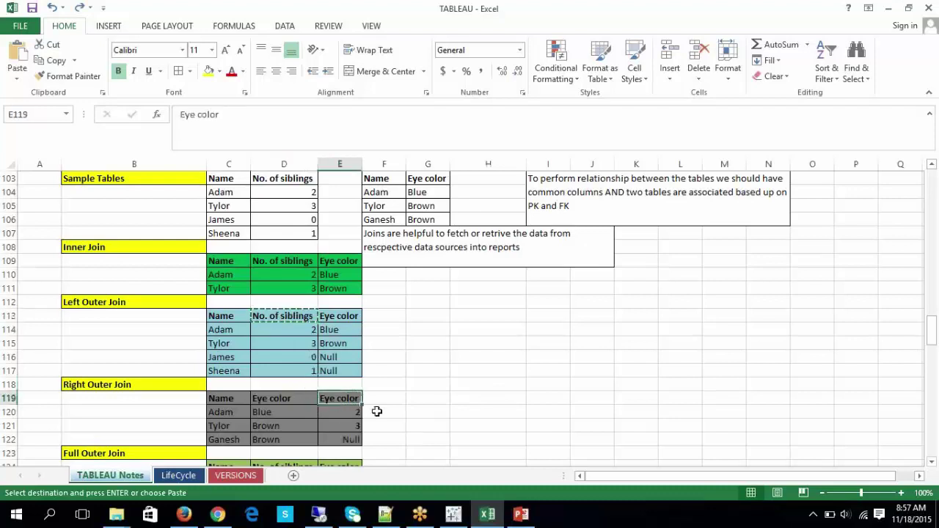
key(ctrl+v)
click(484, 397)
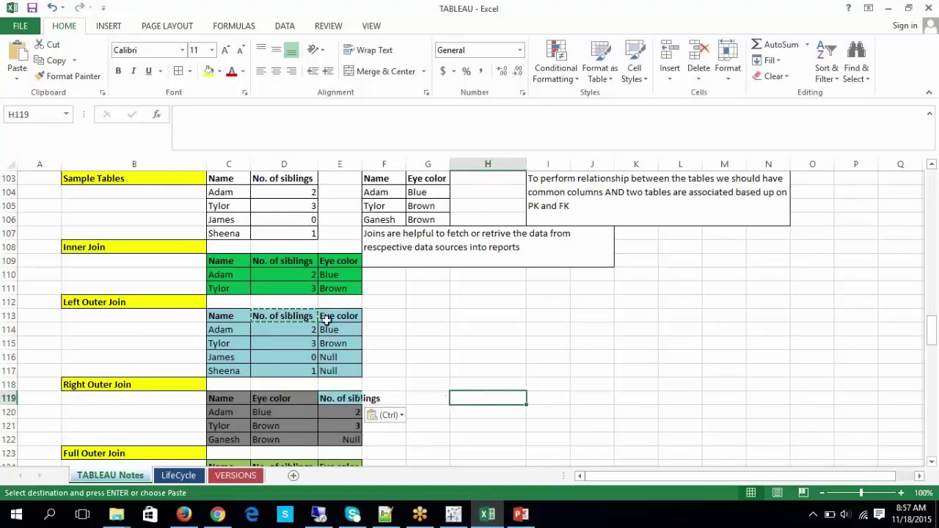
Step: Apply the gray formatting of the Right Outer Join's Eye color header to its No. of siblings header with Format Painter
click(274, 399)
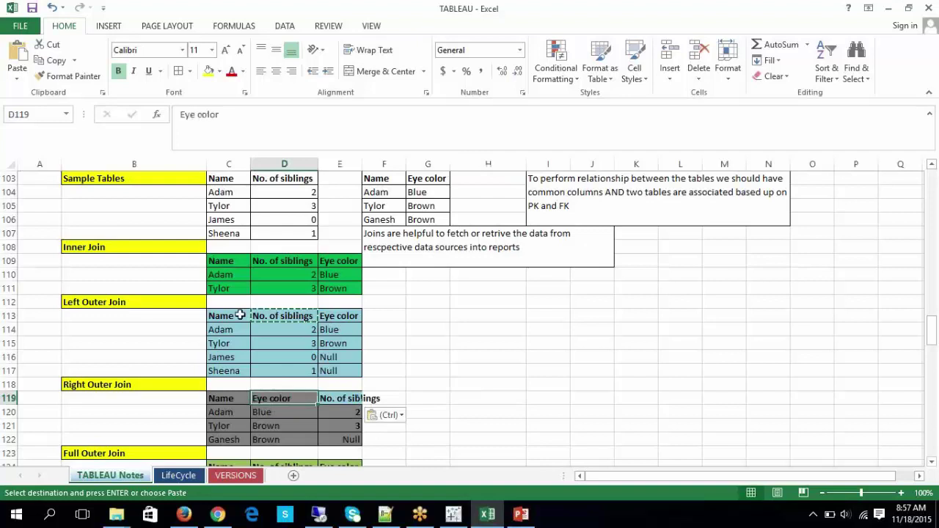
click(64, 81)
click(360, 399)
click(439, 409)
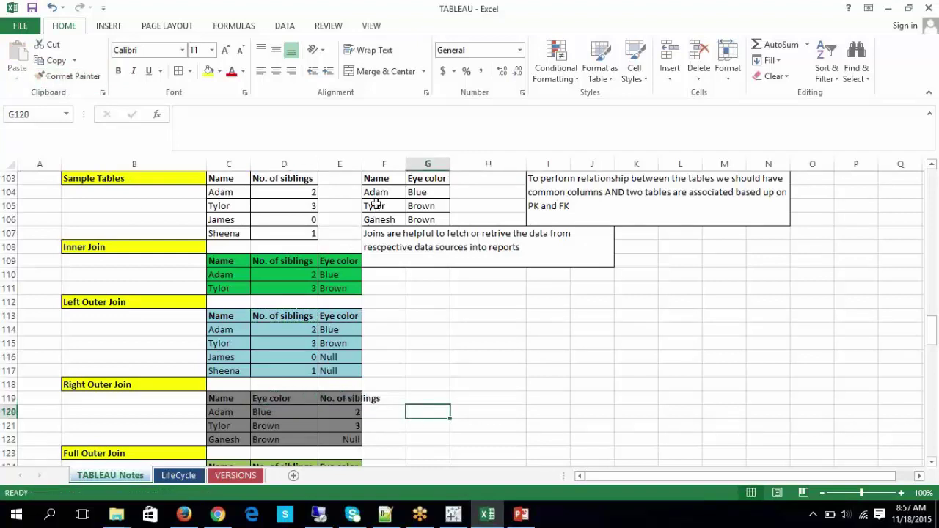
Step: Compare the Right Outer Join rows with the Eye Color and Siblings tables, including the unmatched last row
drag(374, 192, 419, 219)
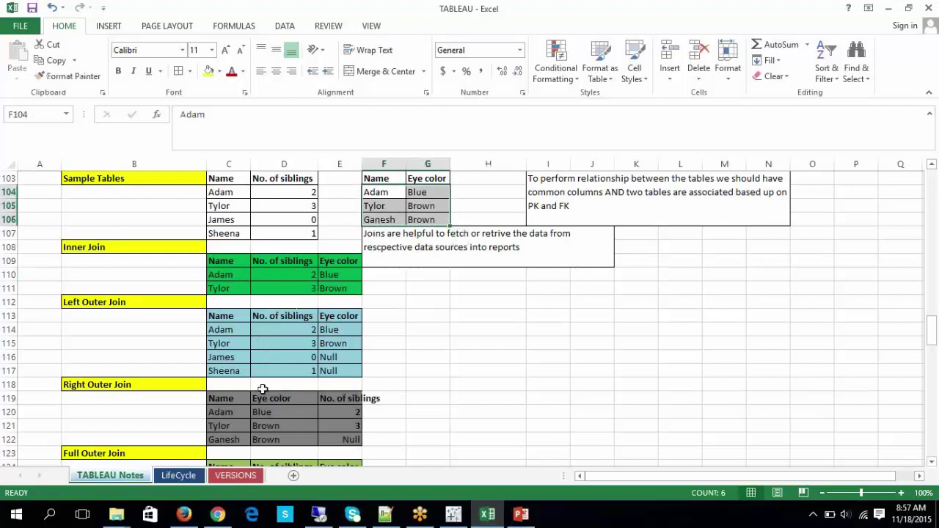
drag(225, 413, 224, 426)
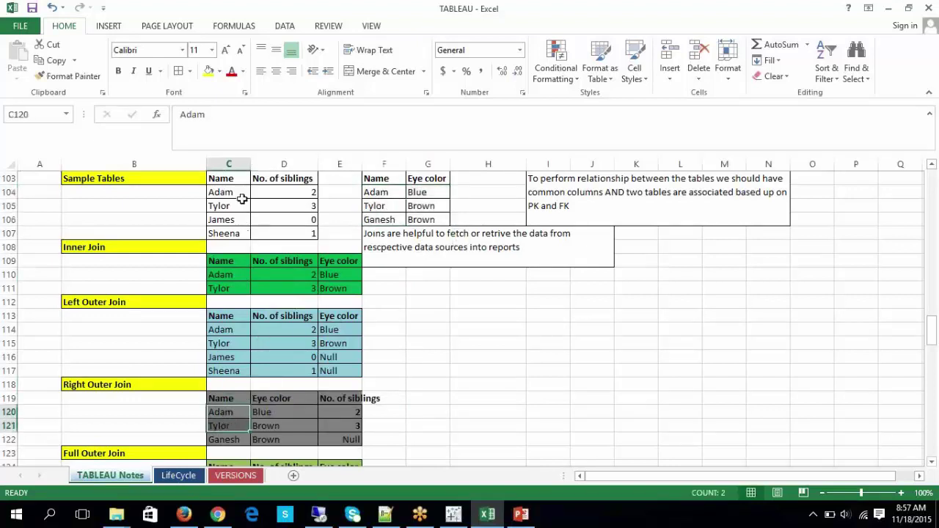
drag(237, 192, 281, 205)
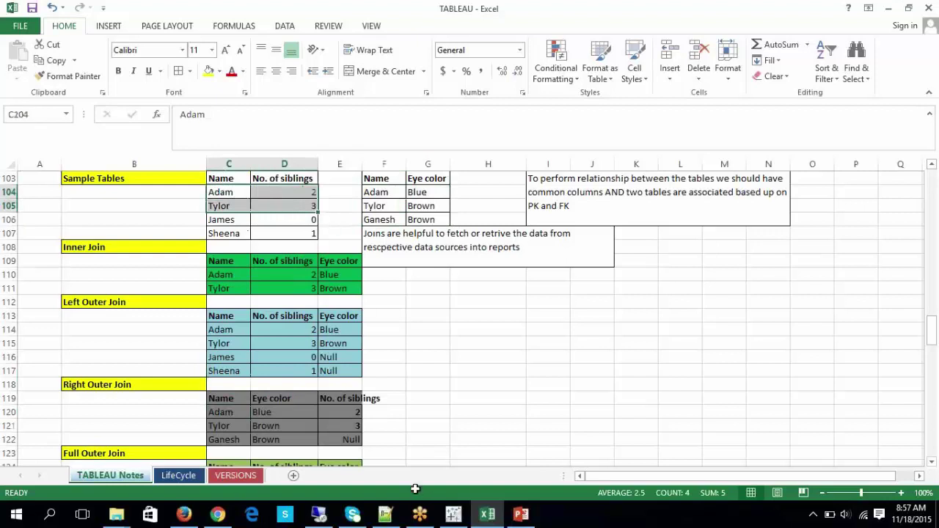
drag(352, 412, 352, 440)
click(229, 440)
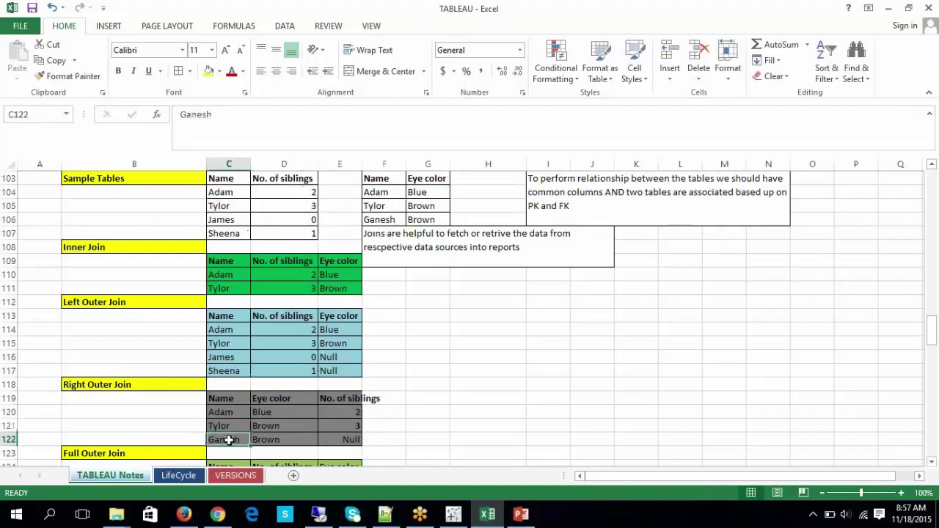
click(382, 220)
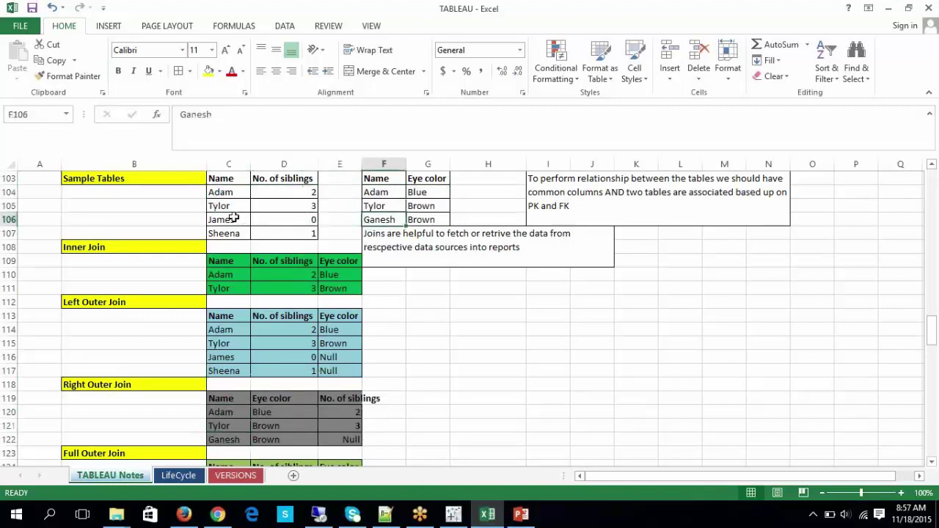
click(350, 441)
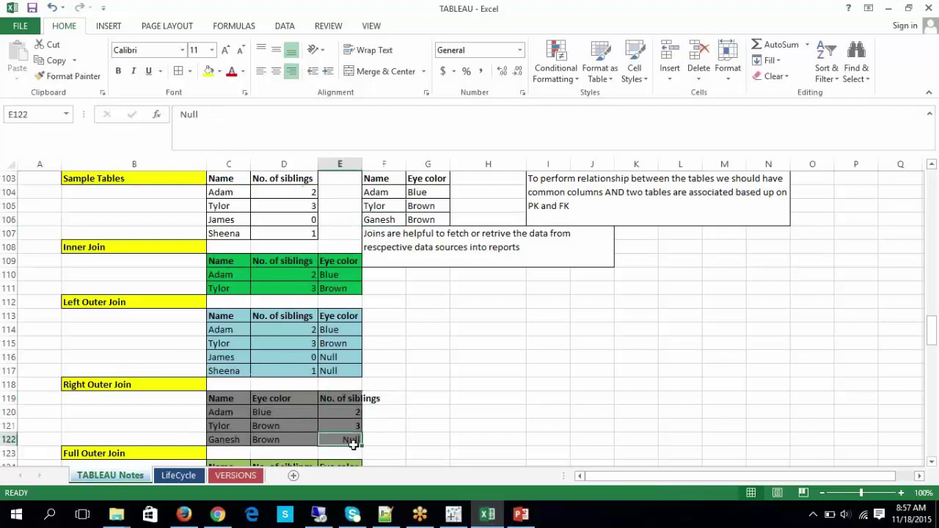
Step: AutoFit column E to the width of the Right Outer Join's No. of siblings header
click(556, 359)
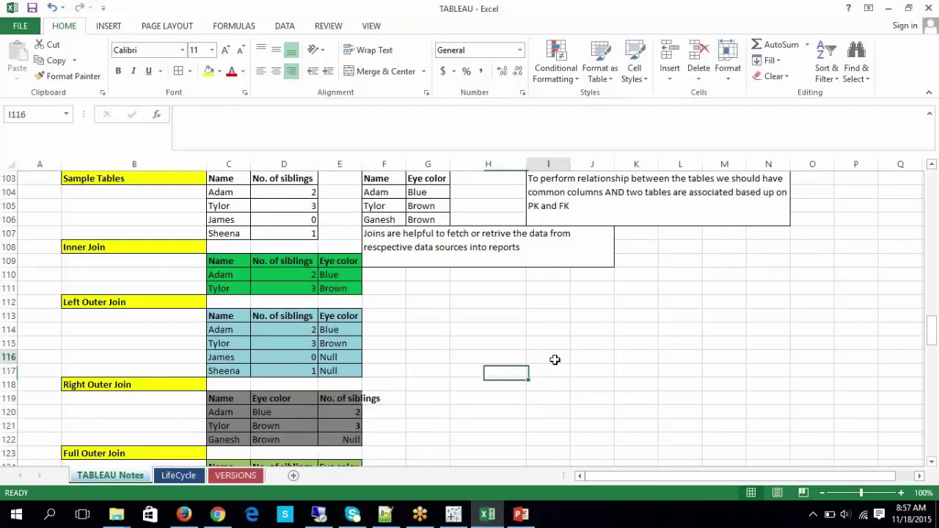
double_click(362, 162)
click(487, 383)
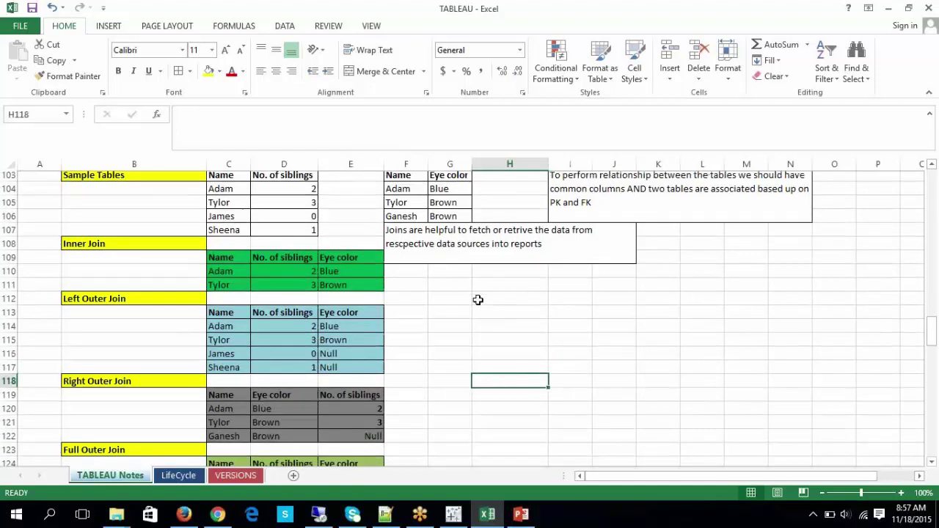
Step: Compare the Name column of the Full Outer Join result with the names in the sample Siblings table
scroll(478, 300, down, 2)
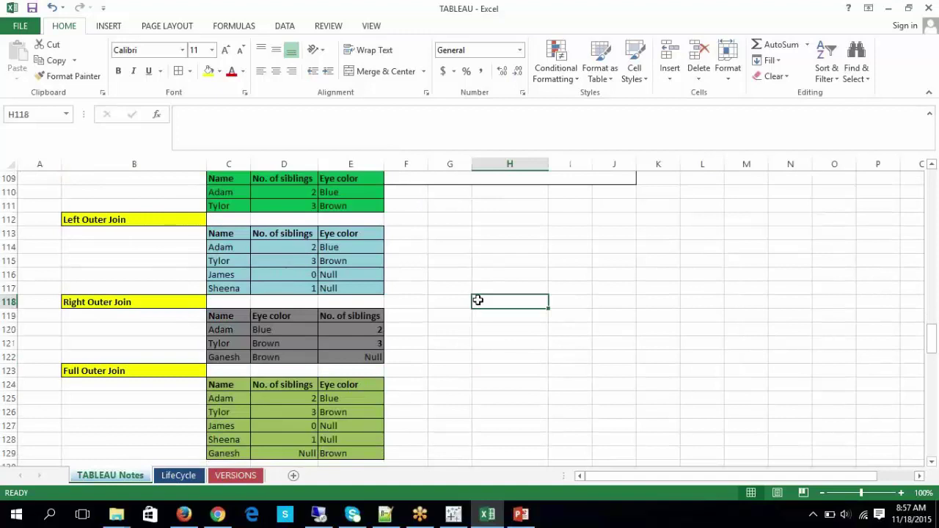
click(507, 273)
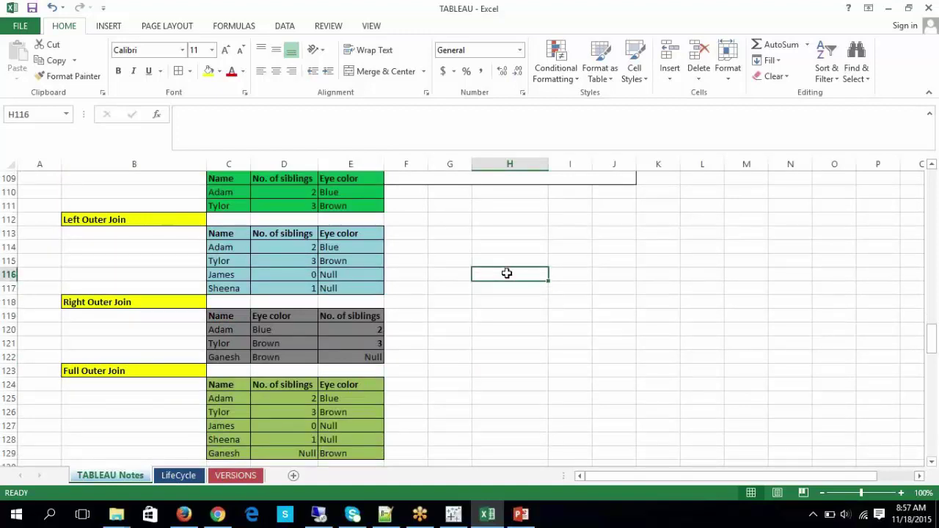
scroll(511, 308, down, 1)
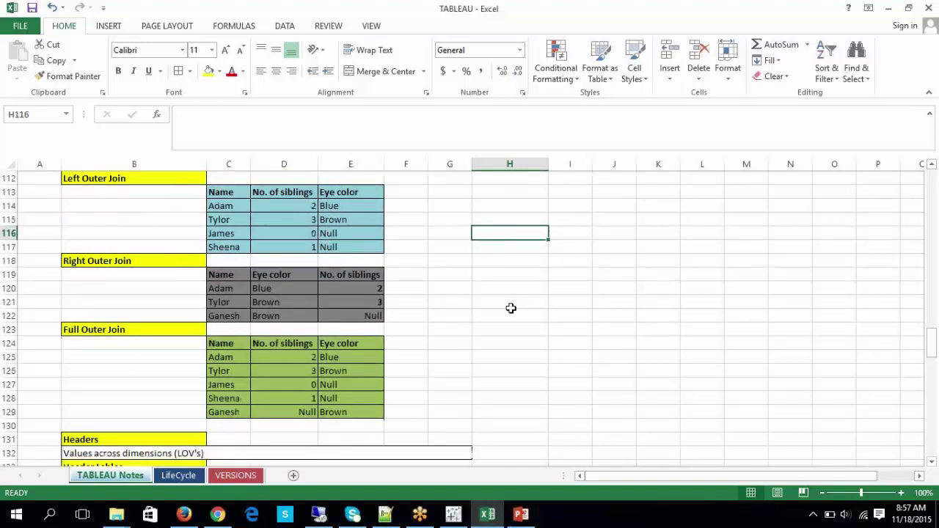
scroll(511, 308, up, 1)
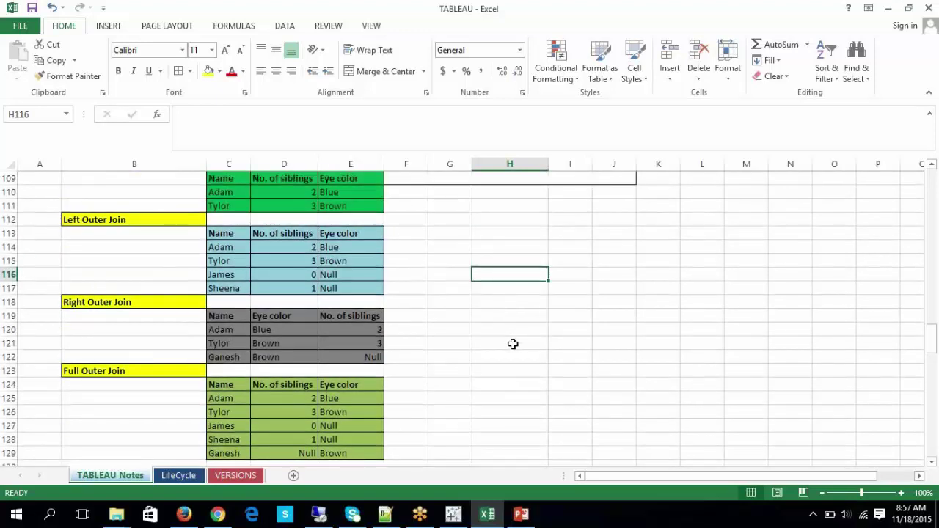
click(512, 344)
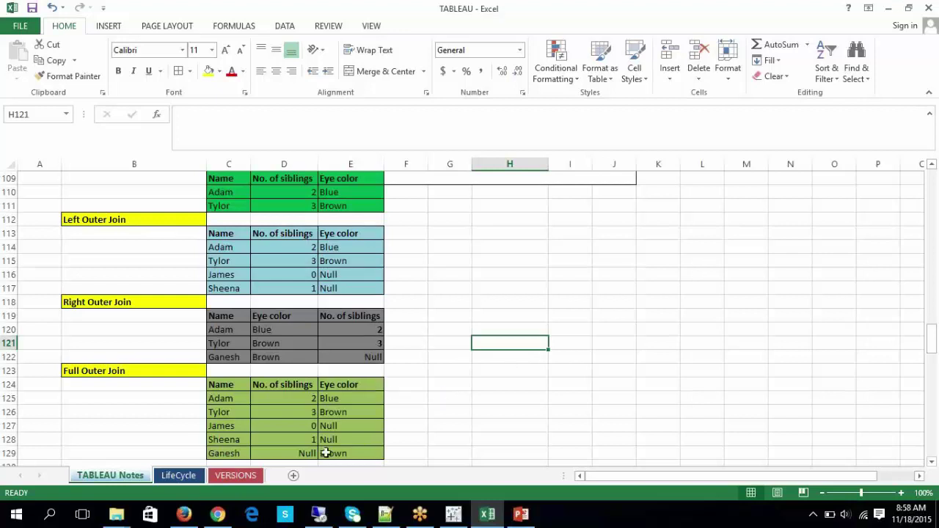
drag(221, 395, 220, 451)
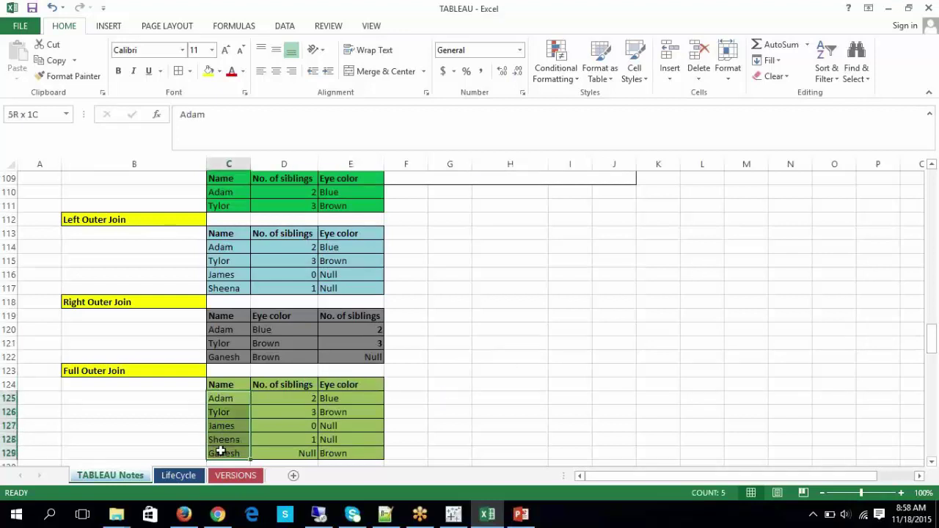
scroll(247, 330, up, 4)
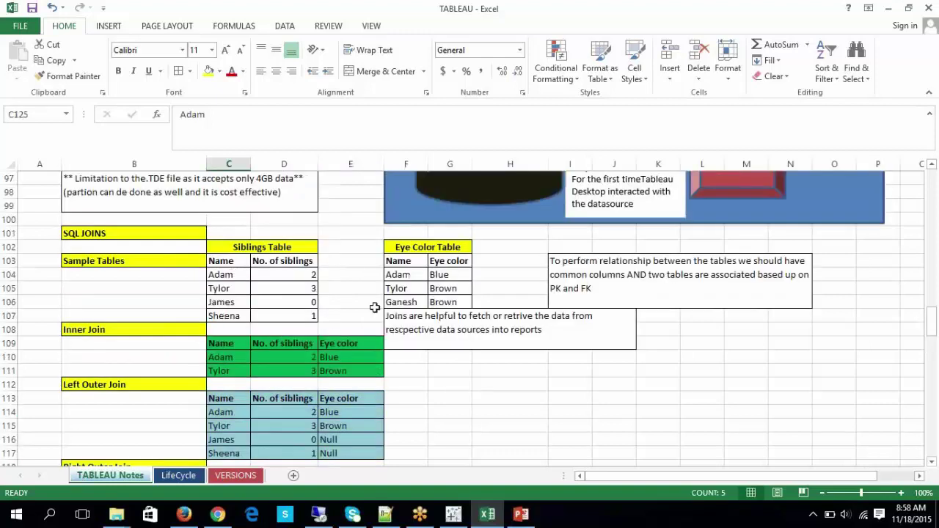
key(ctrl+c)
click(229, 274)
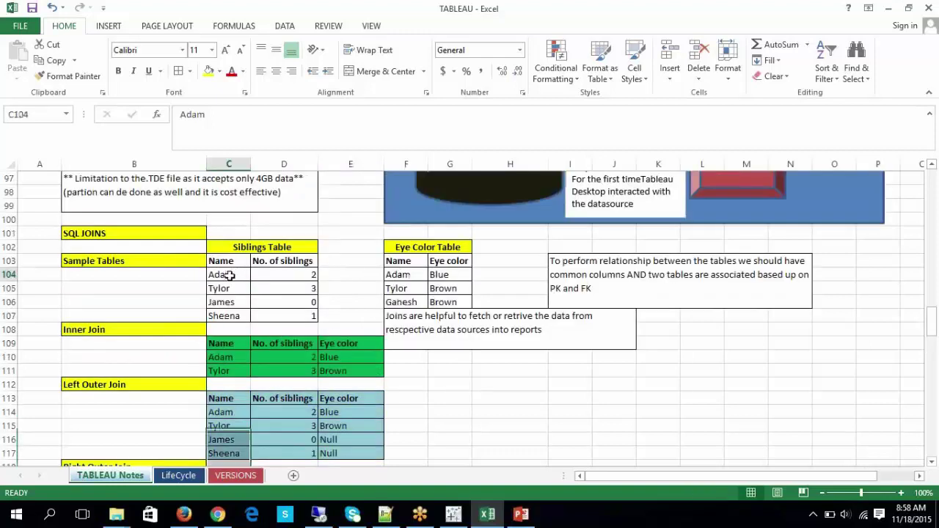
drag(229, 274, 229, 315)
scroll(345, 334, down, 3)
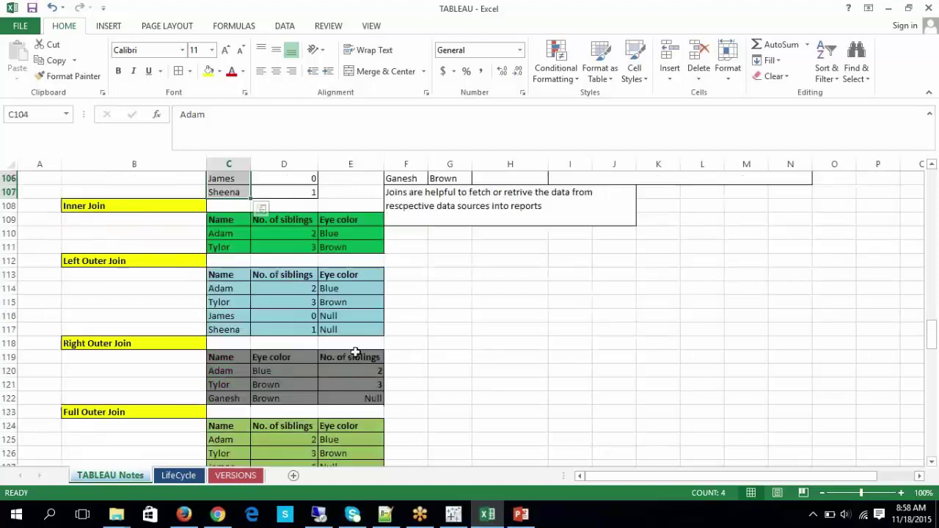
scroll(355, 352, down, 3)
Step: Examine the Full Outer Join's last row, its No. of siblings values and the Null cells in both value columns
click(225, 371)
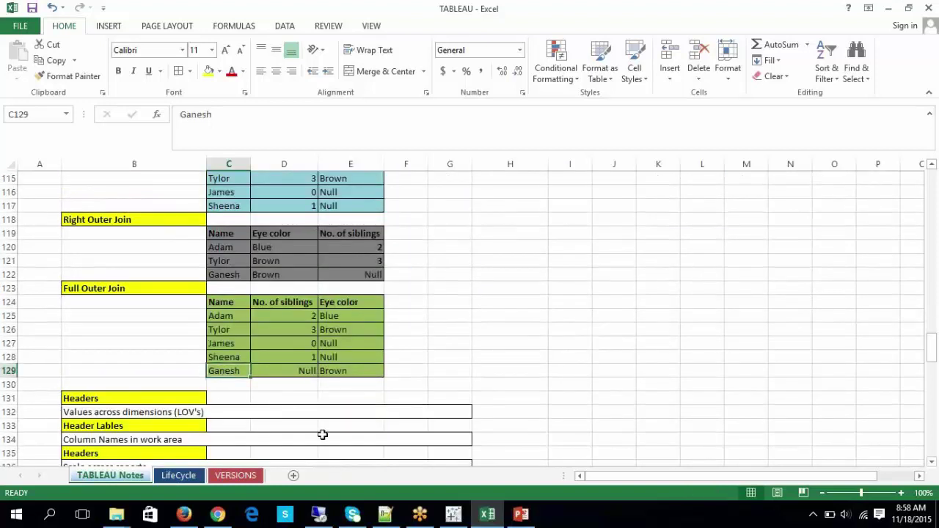
drag(300, 317, 303, 361)
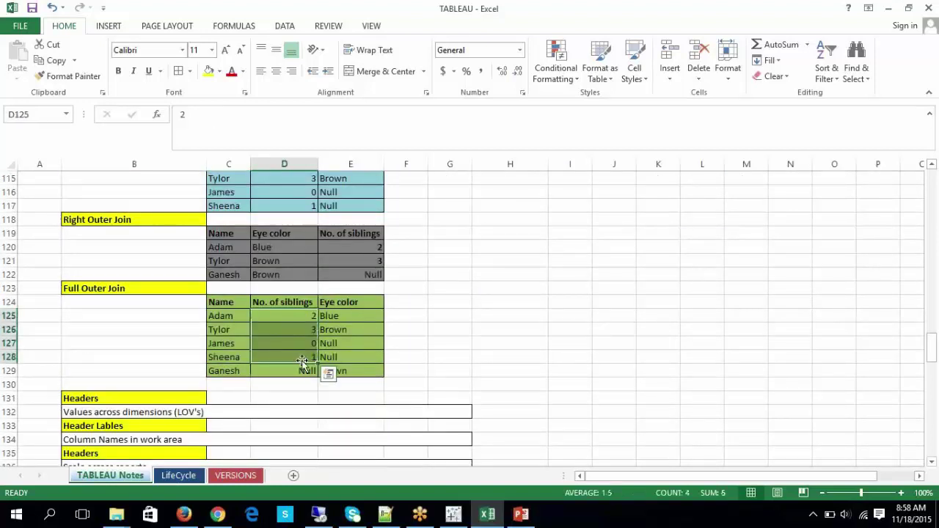
click(345, 357)
click(298, 383)
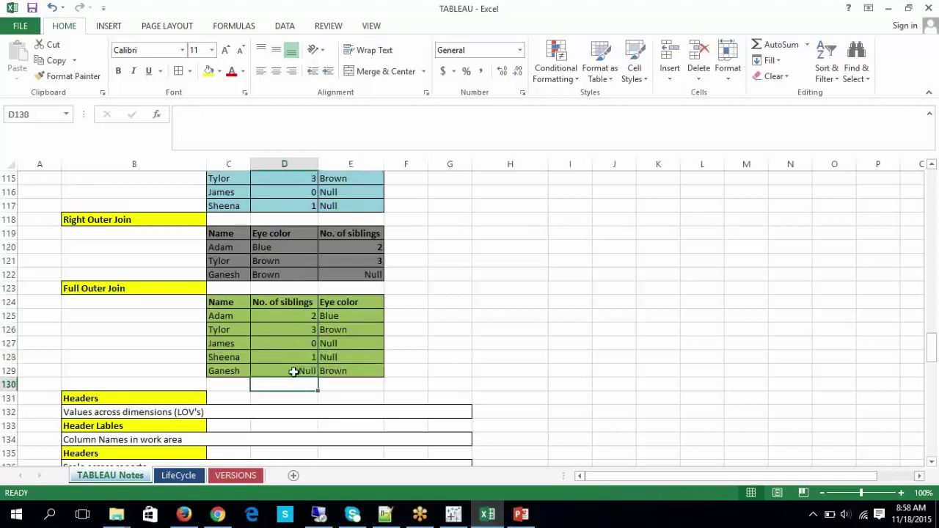
click(295, 371)
click(346, 353)
click(341, 343)
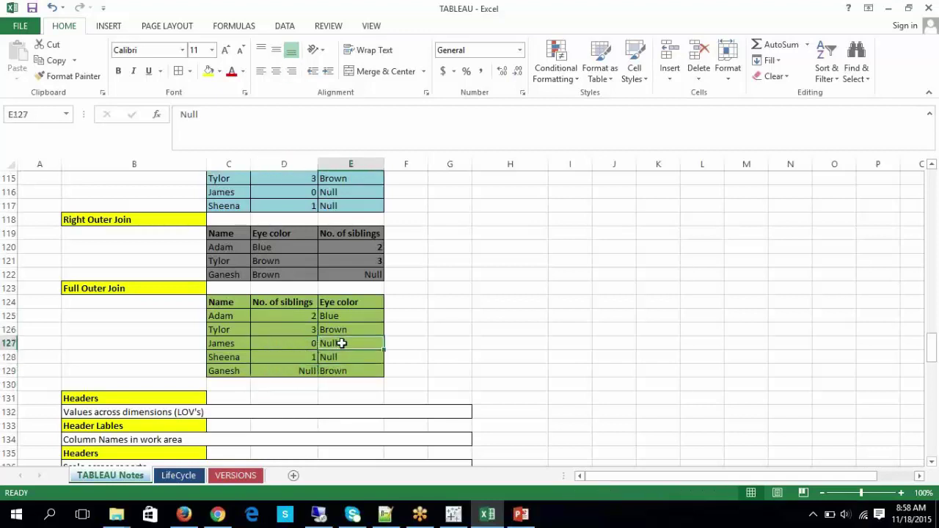
Step: Add a merged, bordered, wrapped note across F124:H129 beside the Full Outer Join, reading "It may gives caresian results (multiplications of data)"
click(514, 325)
drag(429, 301, 543, 372)
text(It may gives ca)
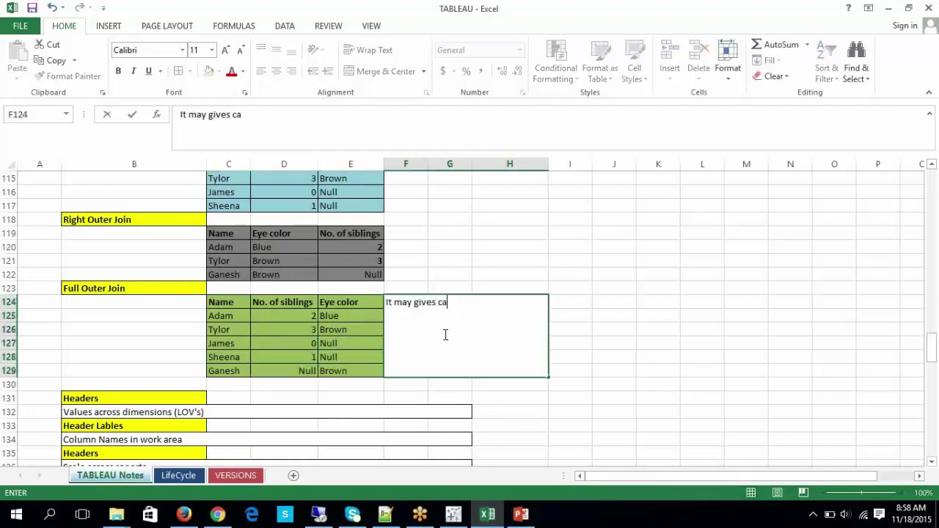
text(resian re)
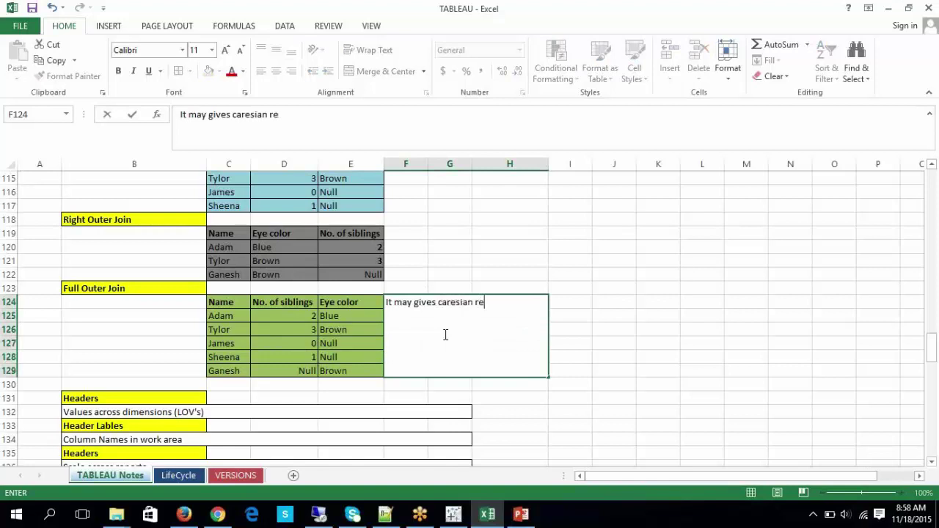
text(sults ()
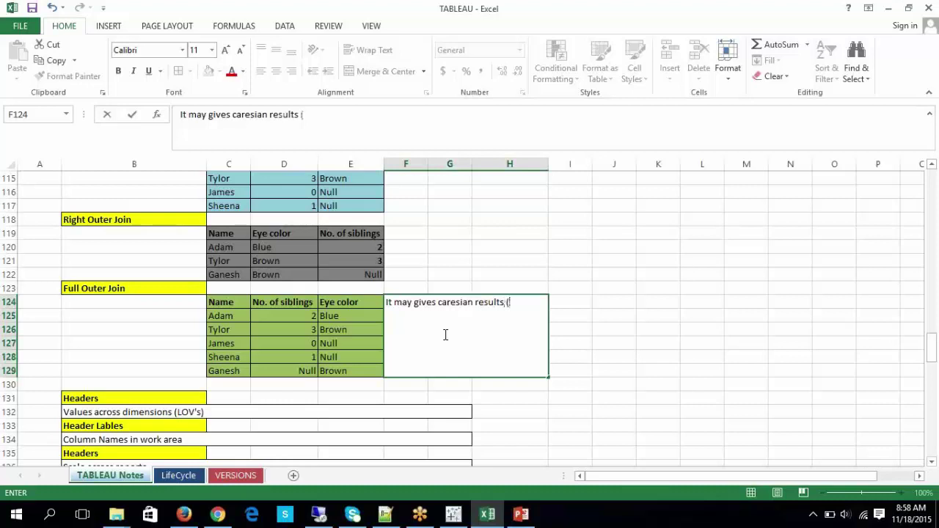
text(multiplications)
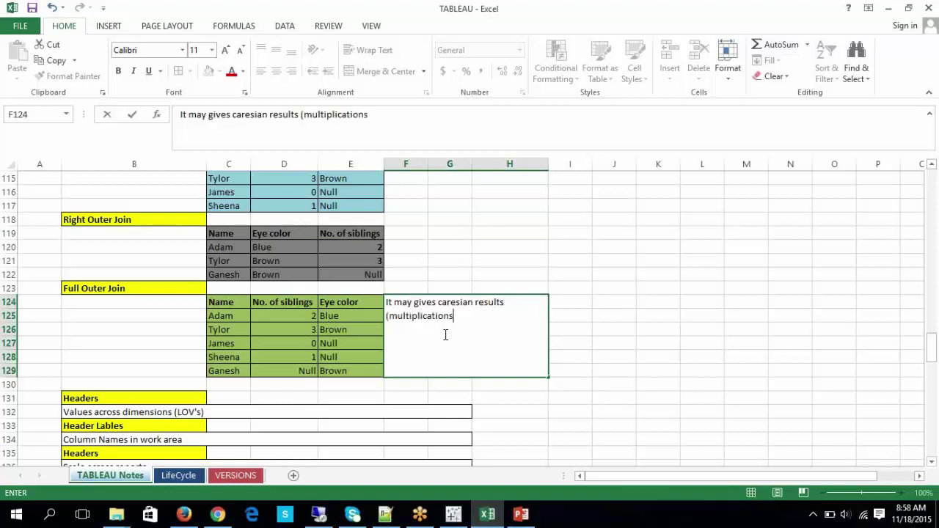
text( of data)
click(572, 355)
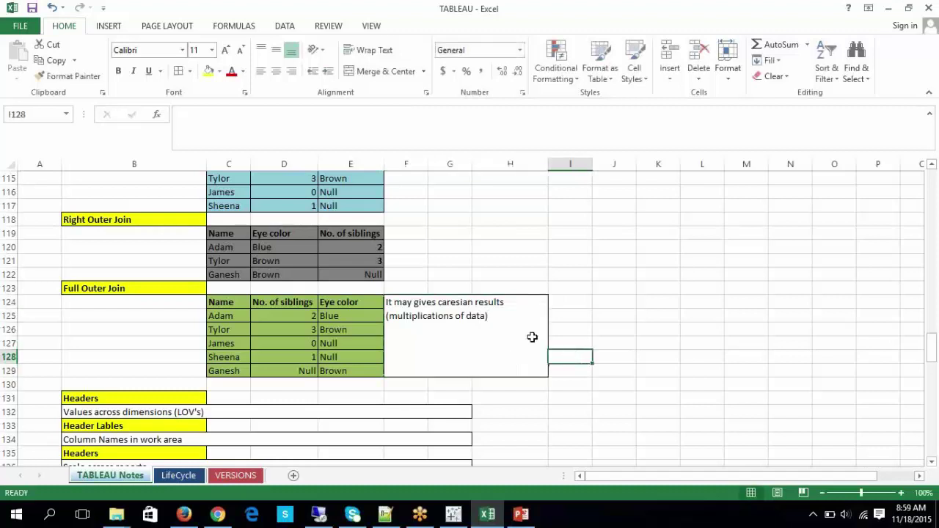
Step: Review the words "caresian results" in the Full Outer Join note and the Inner Join result under the sample tables
double_click(475, 316)
drag(438, 301, 500, 307)
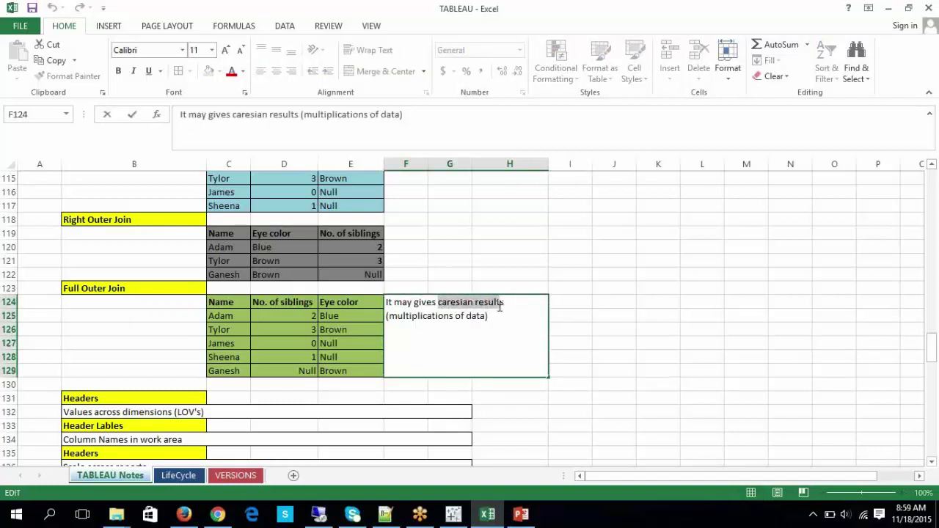
click(653, 357)
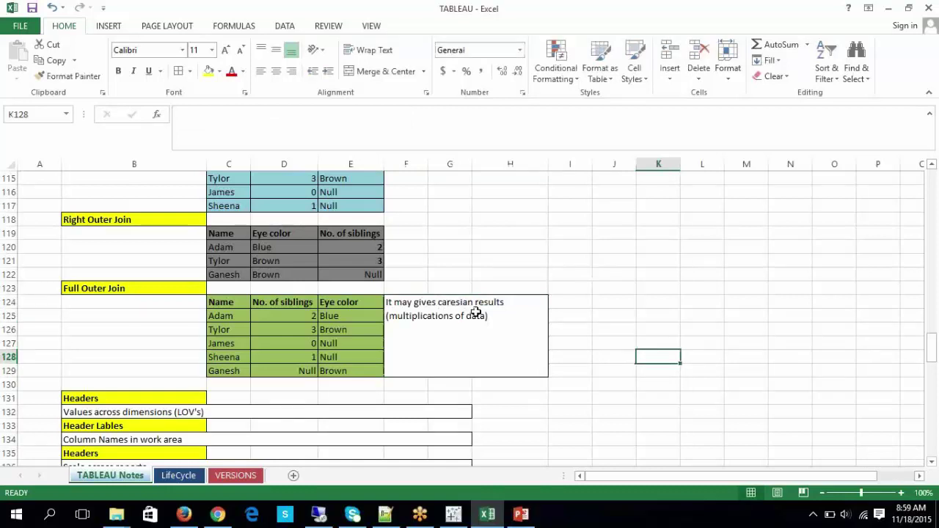
double_click(496, 320)
click(634, 347)
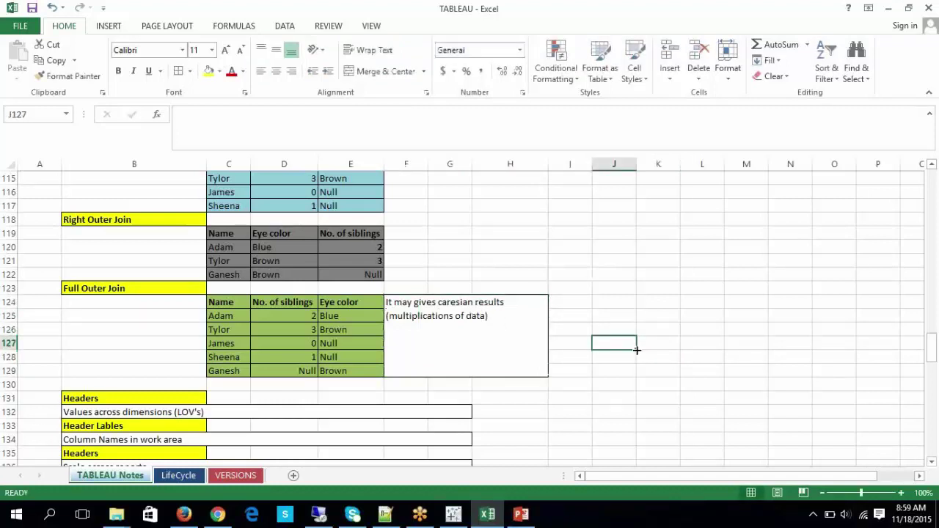
scroll(636, 351, up, 2)
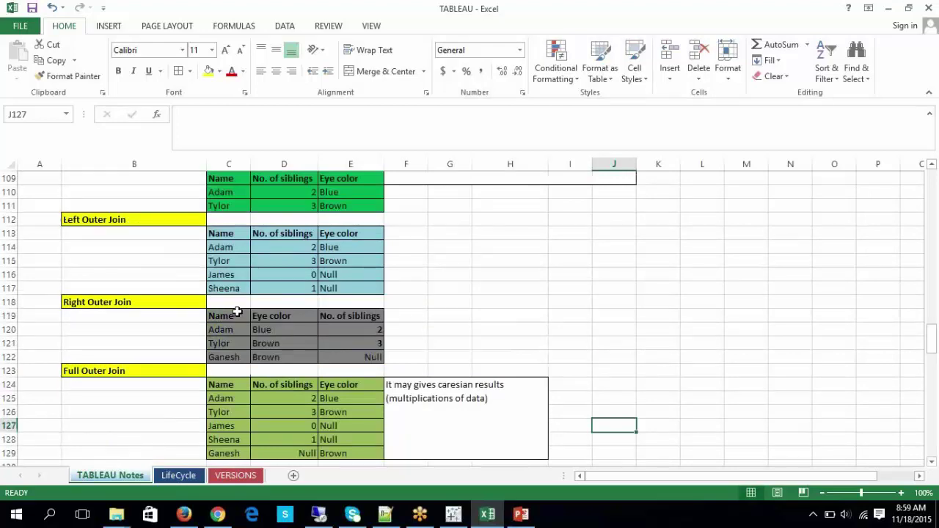
scroll(329, 340, up, 4)
click(283, 371)
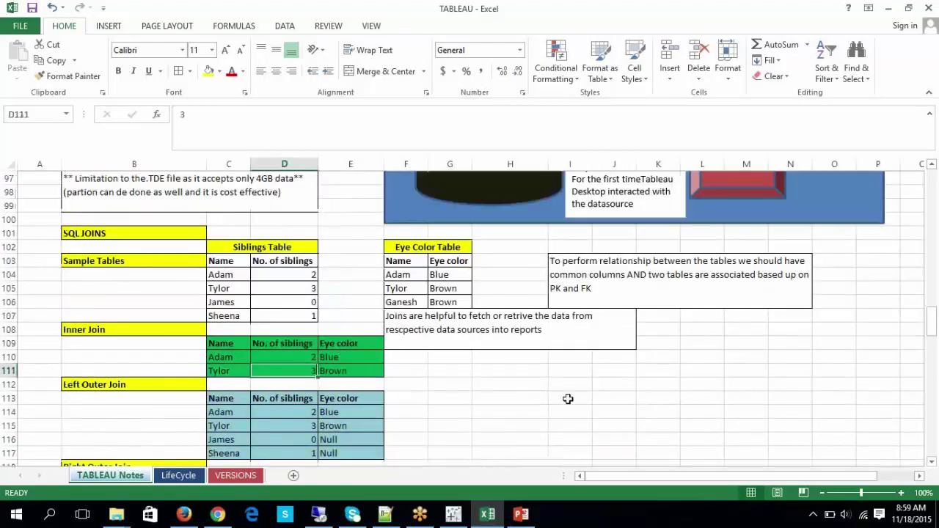
Step: Center the Full Outer Join note in F124:H129 both vertically and horizontally
scroll(653, 369, down, 4)
scroll(514, 345, down, 2)
click(486, 323)
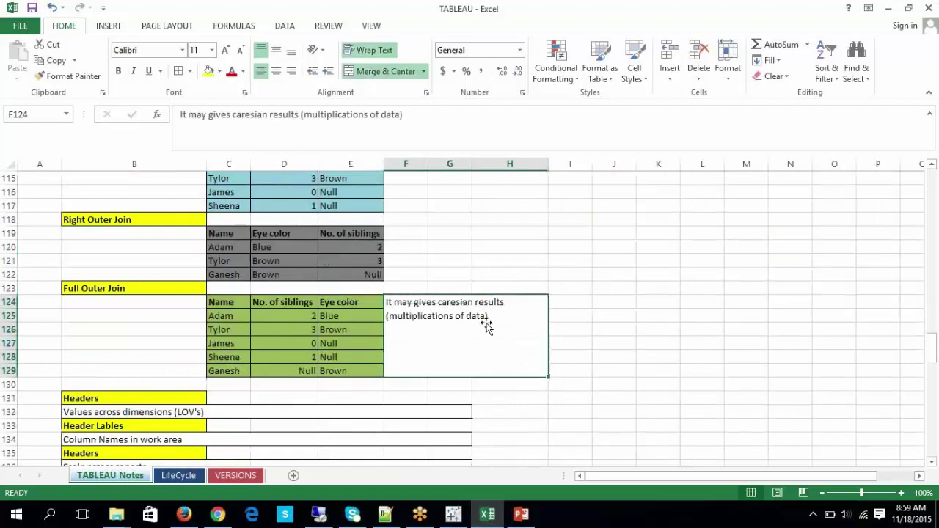
click(276, 49)
click(276, 70)
click(640, 273)
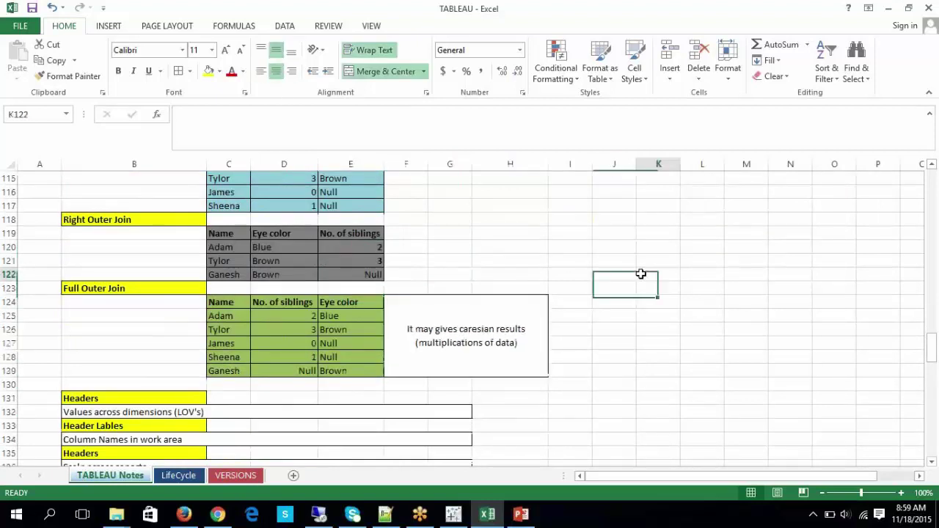
click(643, 332)
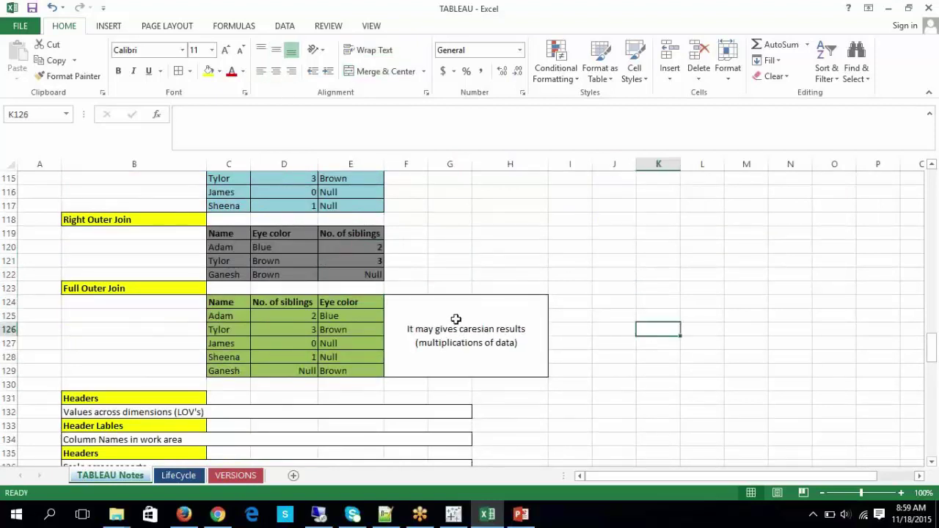
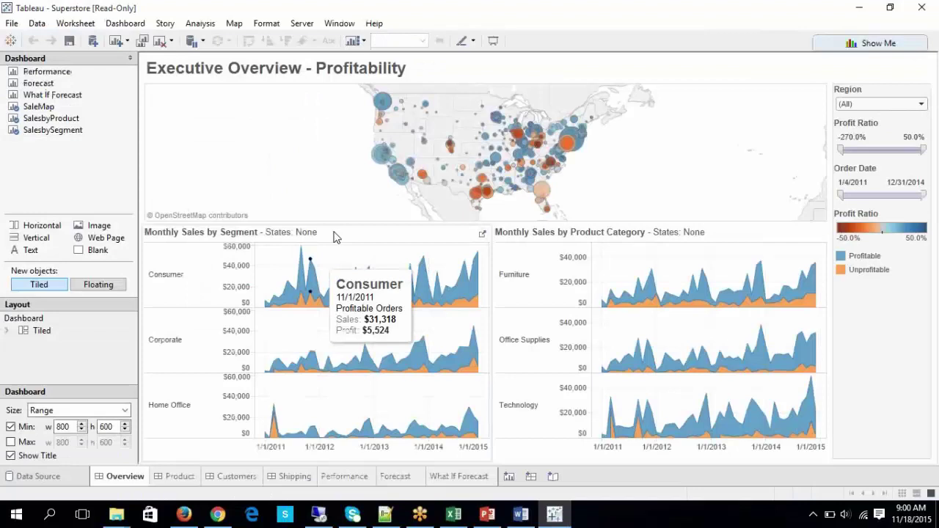
Step: Open the Product dashboard and filter the lower product chart by Office Supplies cells for March 2012 and January 2012 in turn
click(178, 474)
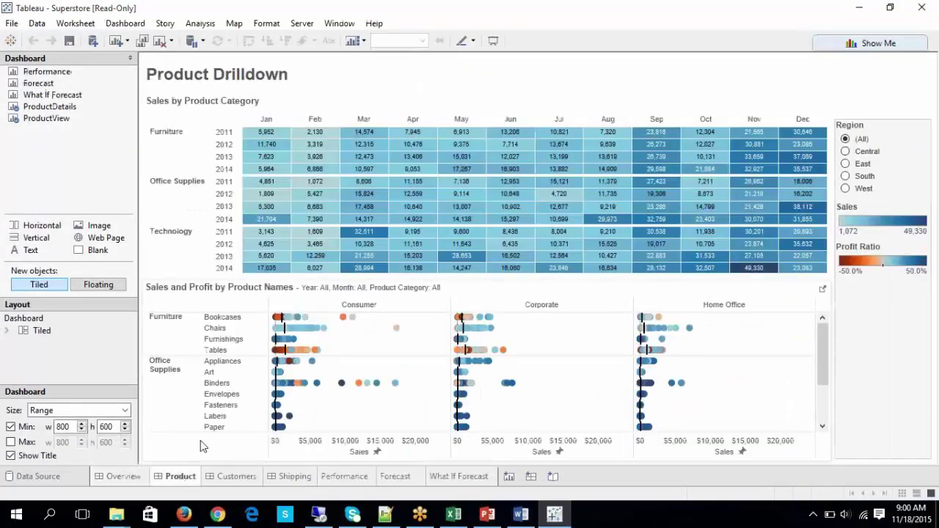
click(364, 193)
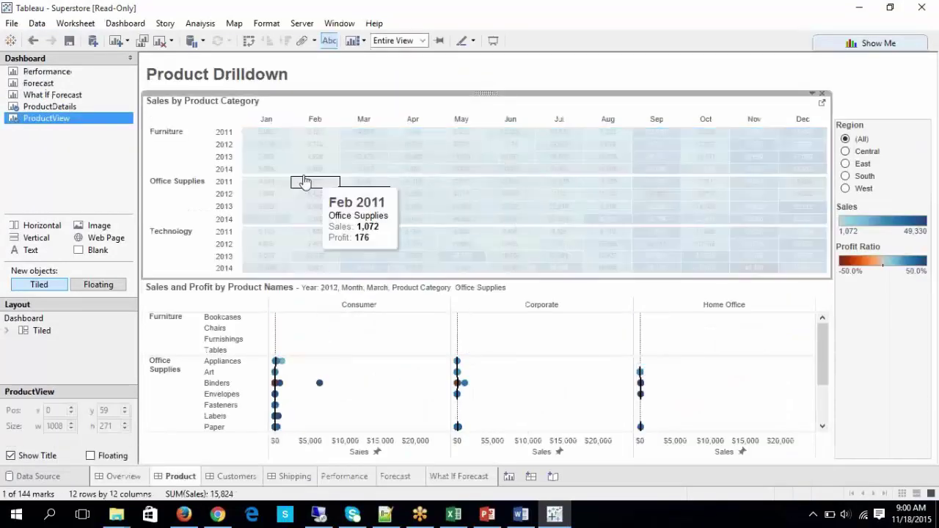
click(244, 197)
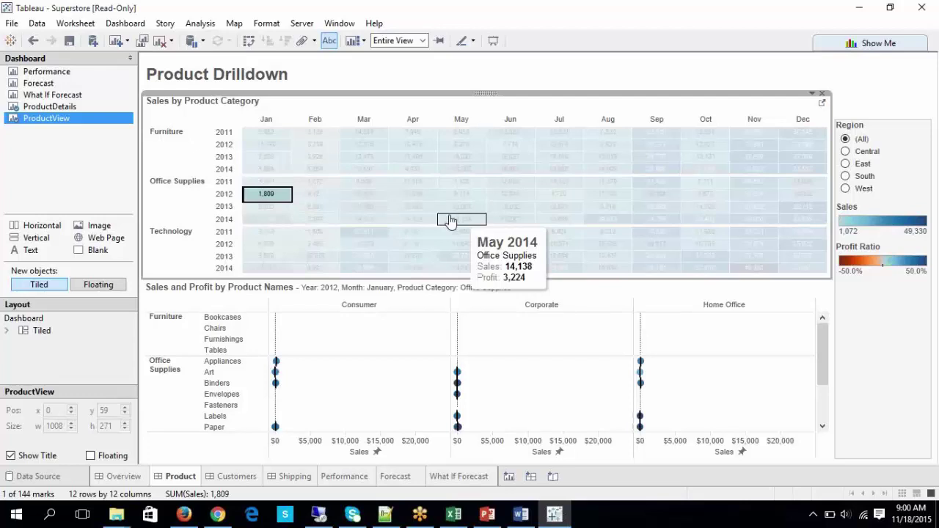
Step: View the Sample - Superstore data source, switching from the row grid to the field metadata list and back
click(68, 478)
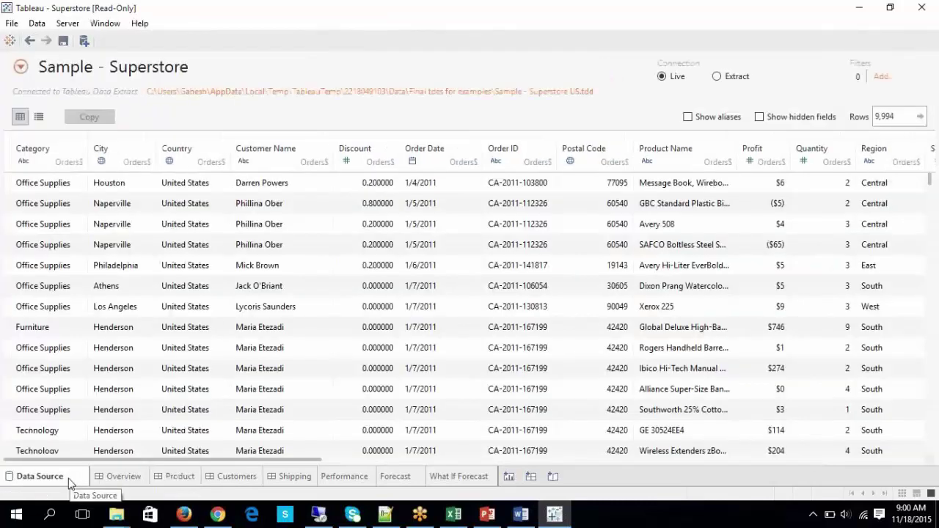
click(38, 116)
click(19, 116)
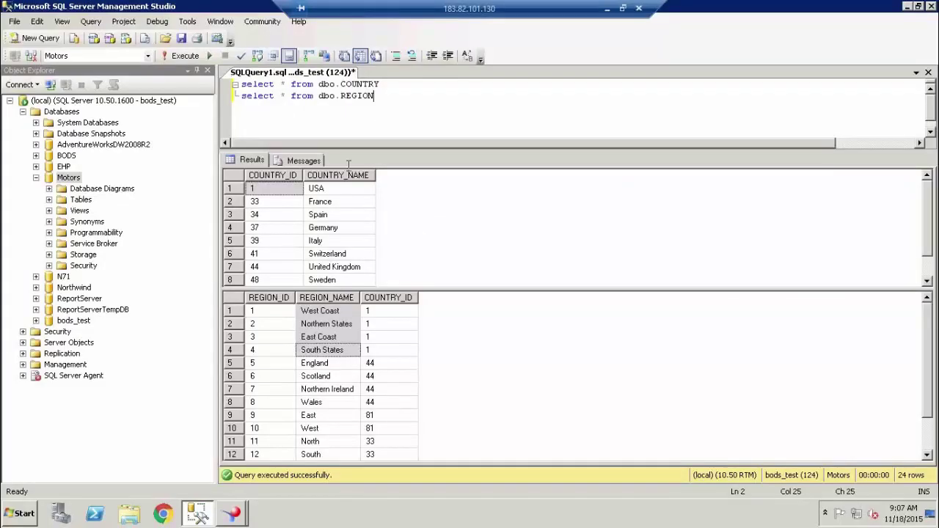
Step: Minimize SQL Server Management Studio and the remote desktop session, and switch to the Forecast worksheet in Tableau
click(204, 517)
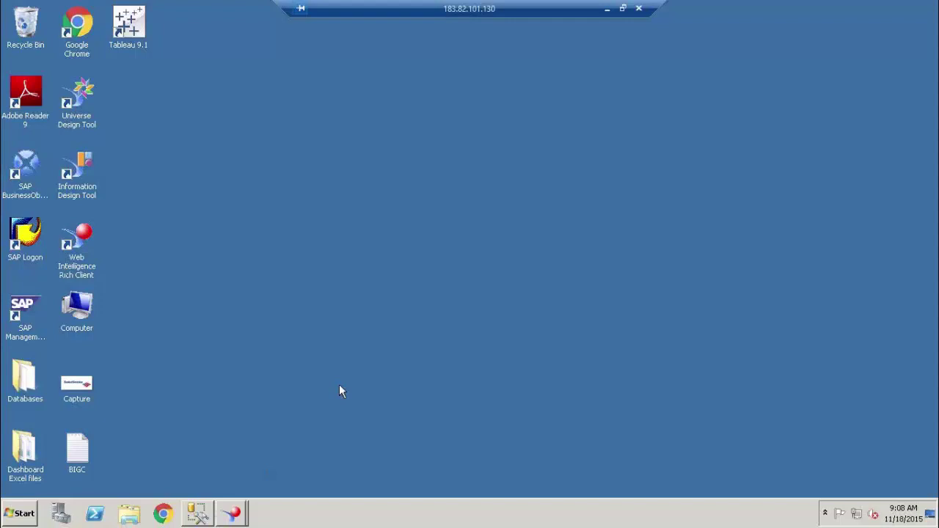
click(607, 9)
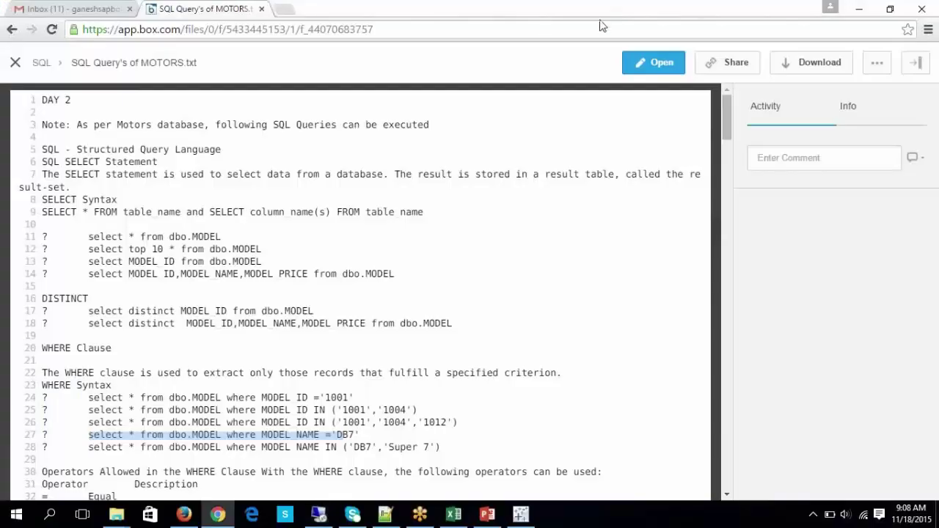
click(382, 307)
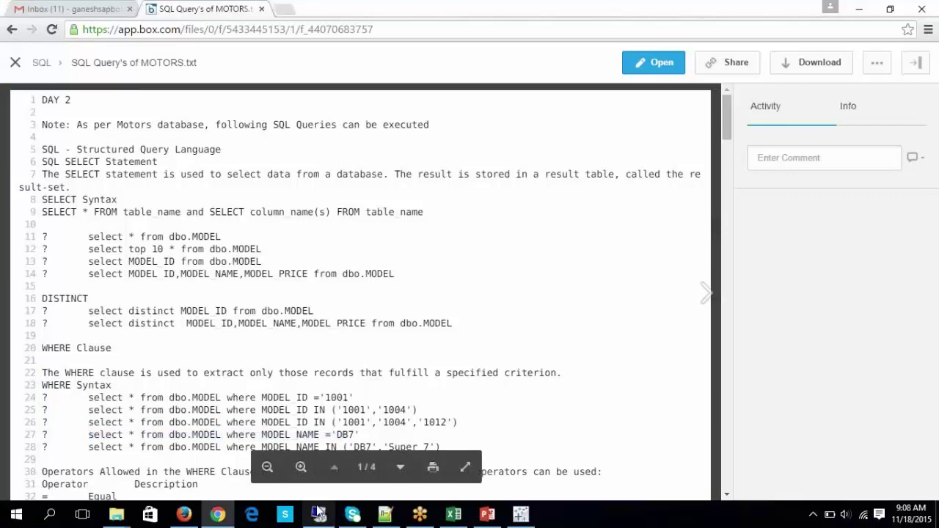
click(520, 514)
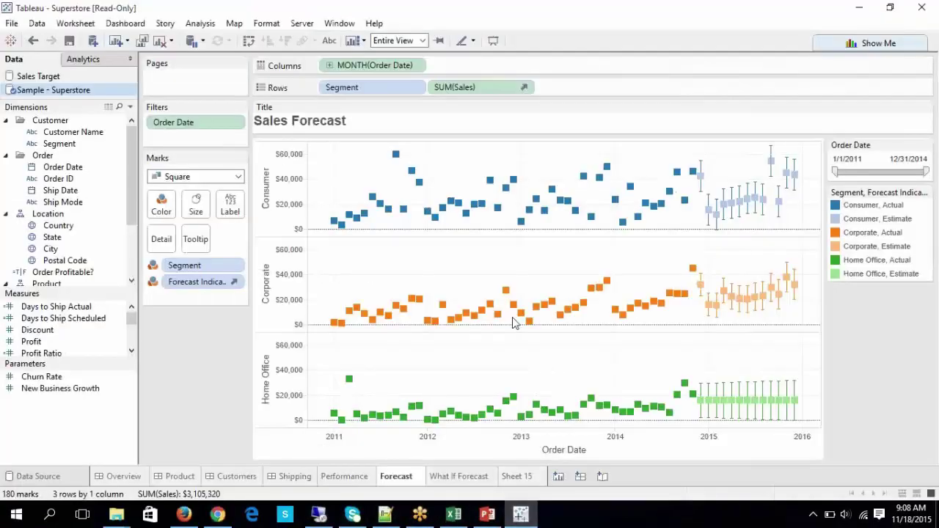
Step: Open a new calculated field on the Forecast sheet and read the descriptions of the IF, LOOKUP and MONTH functions
right_click(79, 427)
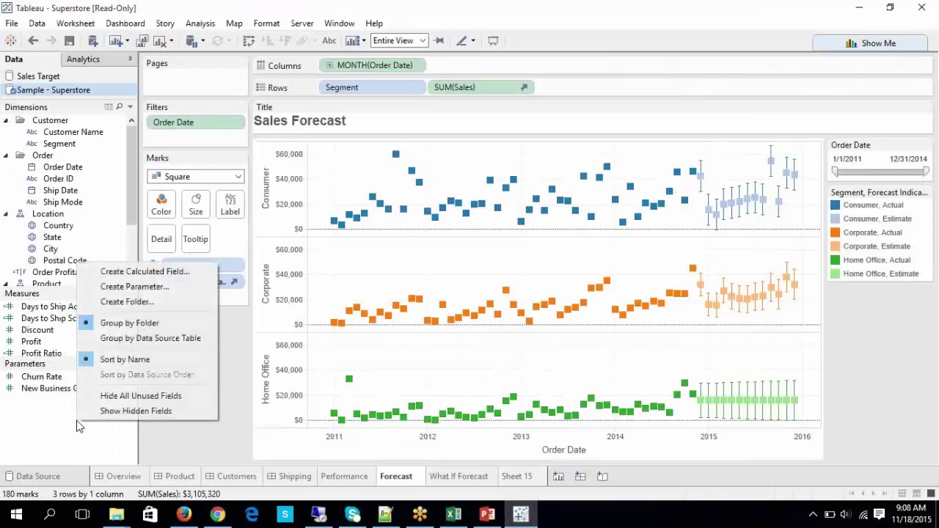
click(147, 271)
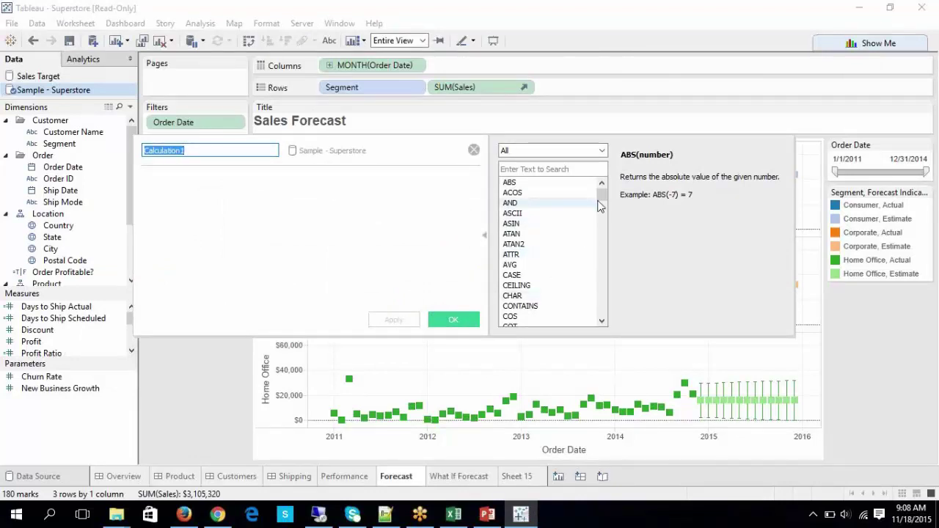
drag(604, 194, 603, 228)
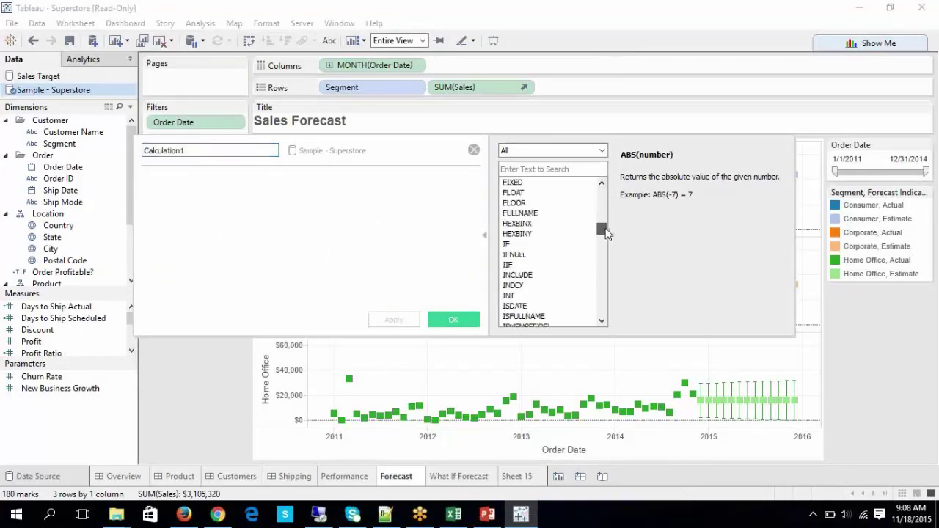
click(555, 247)
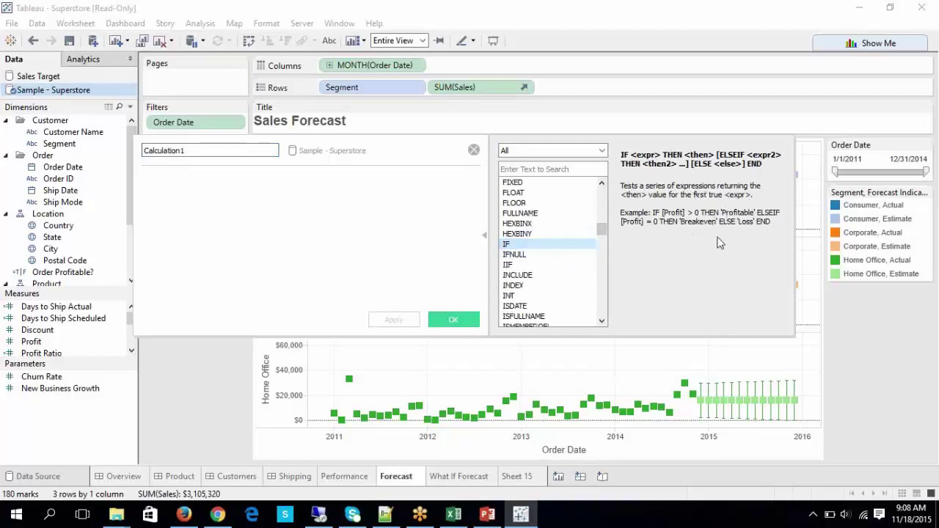
scroll(516, 293, down, 4)
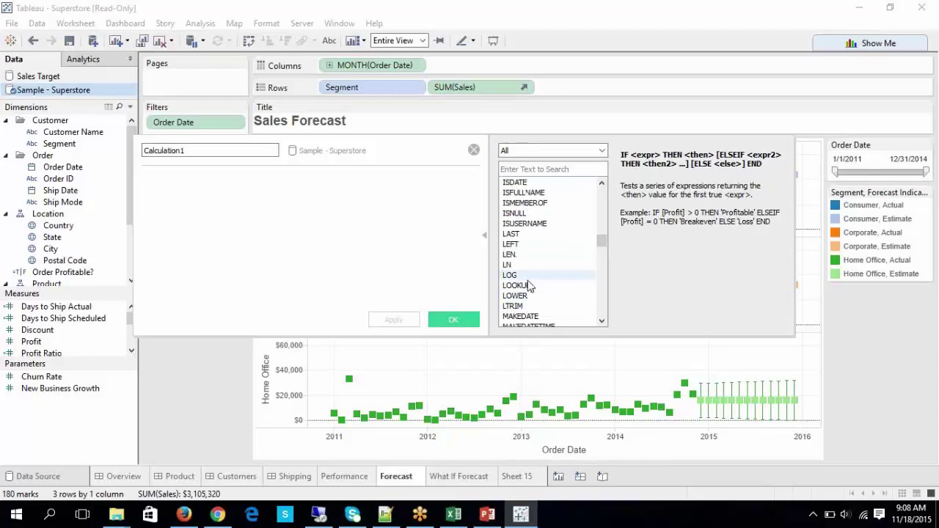
click(557, 285)
scroll(543, 249, down, 4)
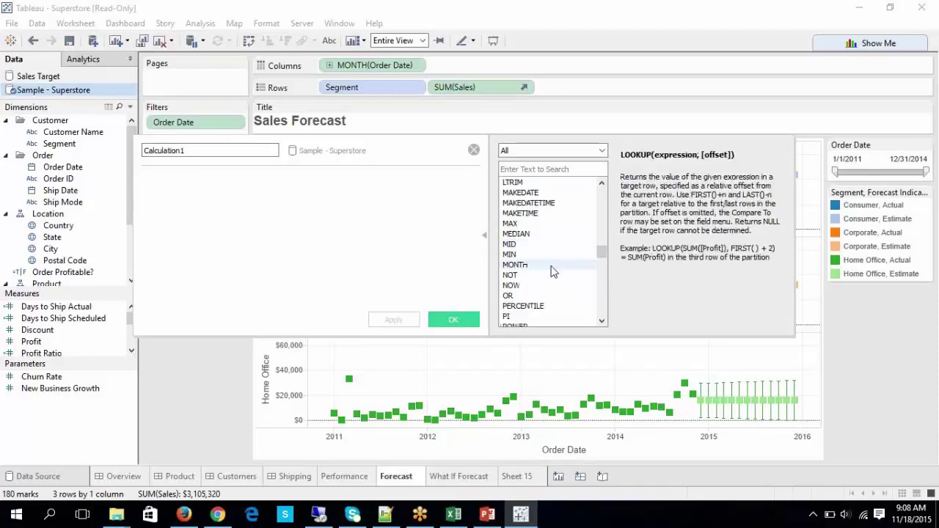
click(548, 265)
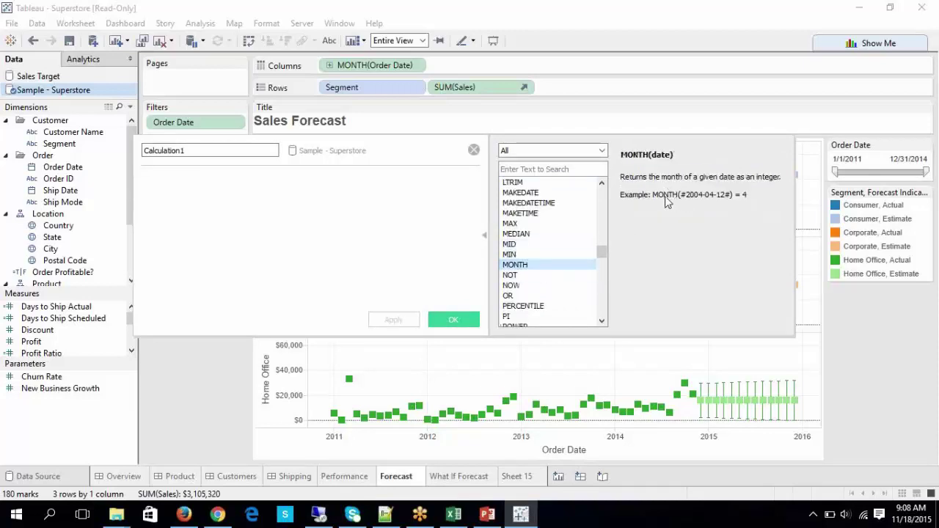
Step: Read the REPLACE, SPLIT and SQRT function descriptions, browse the rest of the function list, and close the calculation editor without creating a field
scroll(554, 266, down, 3)
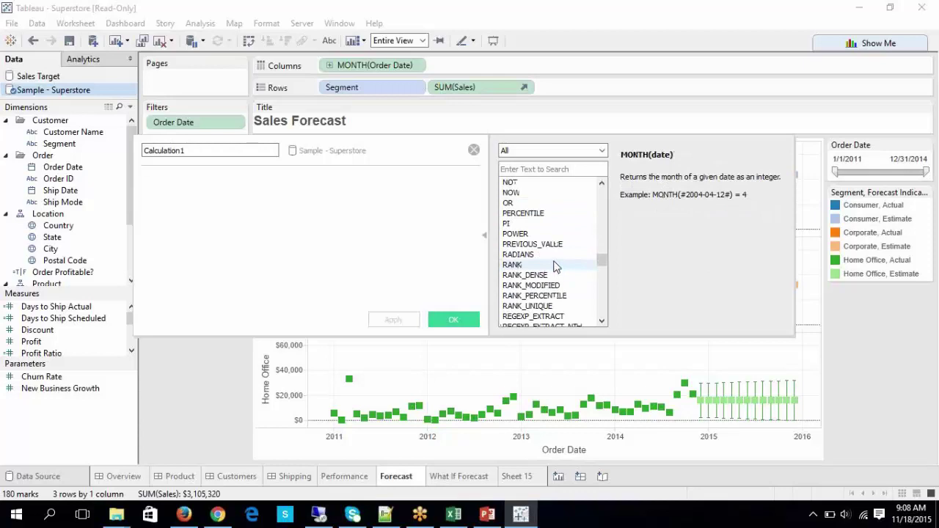
scroll(565, 294, down, 3)
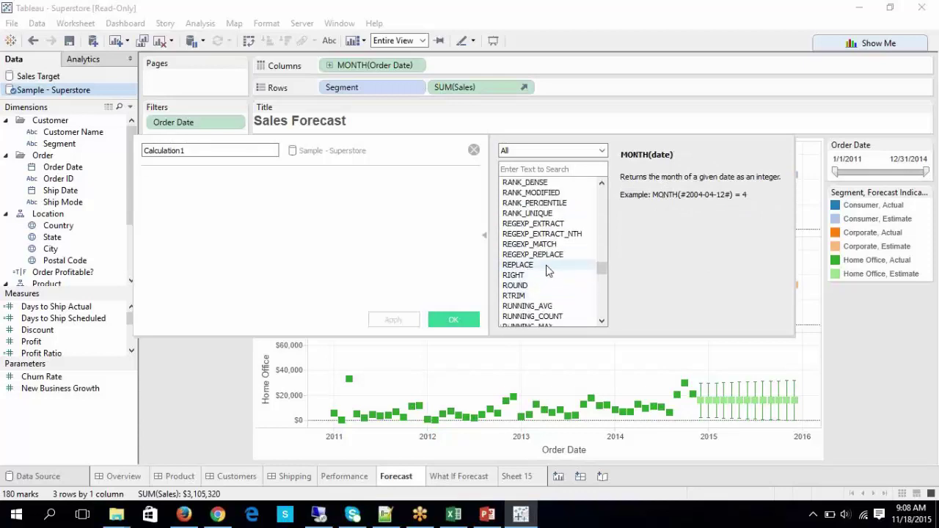
click(547, 267)
scroll(543, 264, down, 3)
click(535, 255)
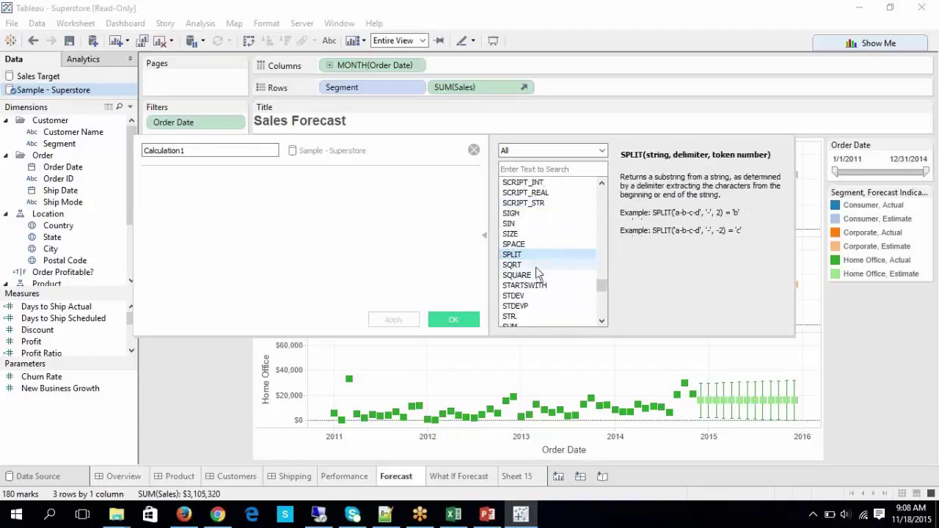
click(536, 265)
scroll(536, 267, down, 6)
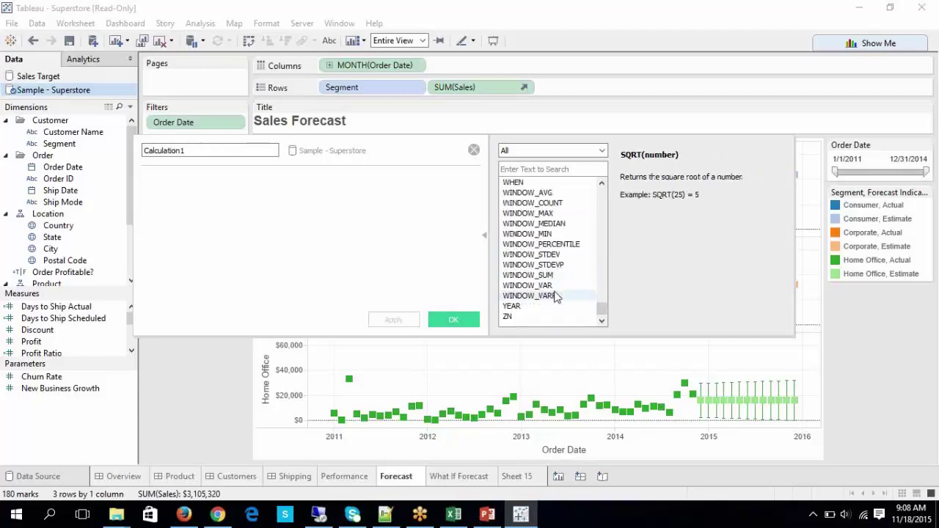
scroll(557, 300, up, 20)
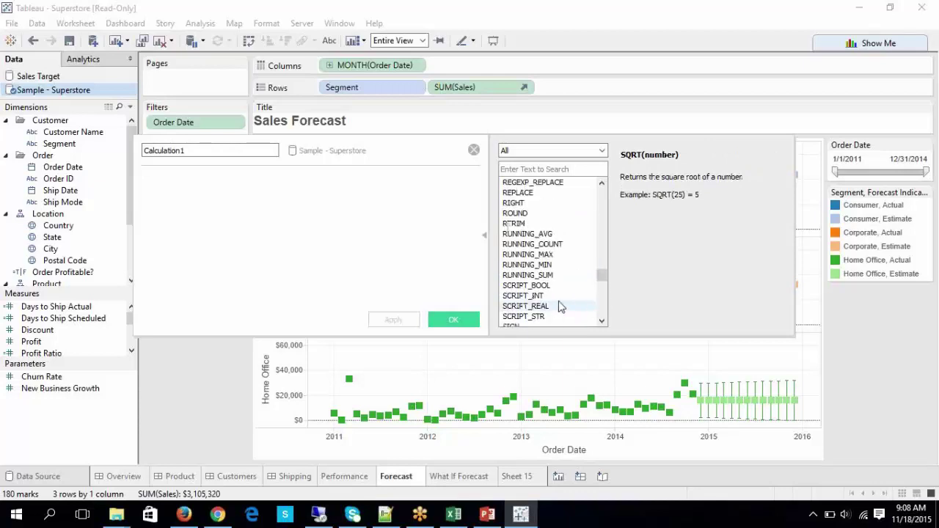
scroll(558, 303, up, 15)
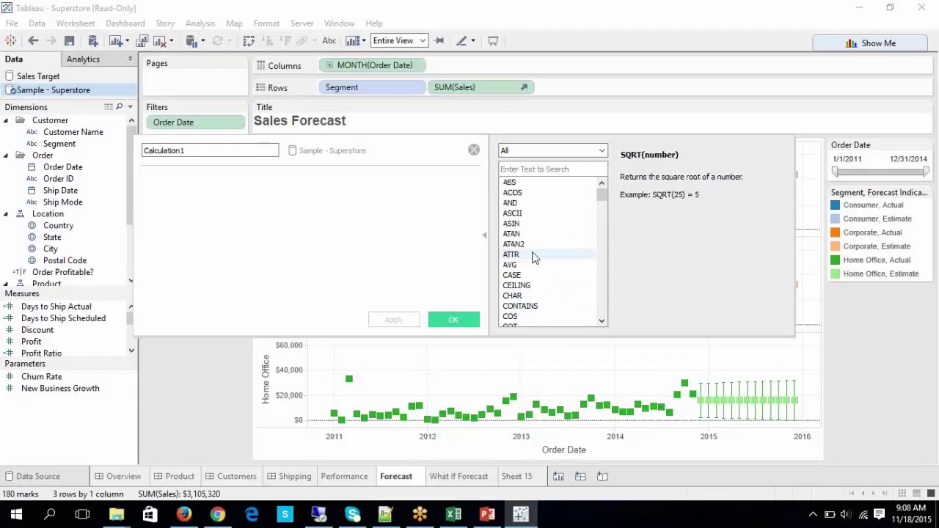
click(473, 151)
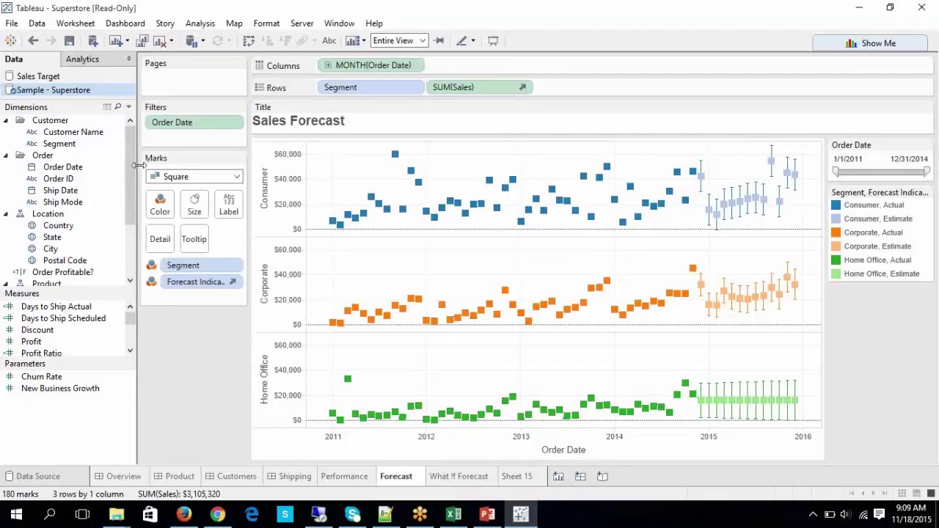
drag(138, 169, 144, 171)
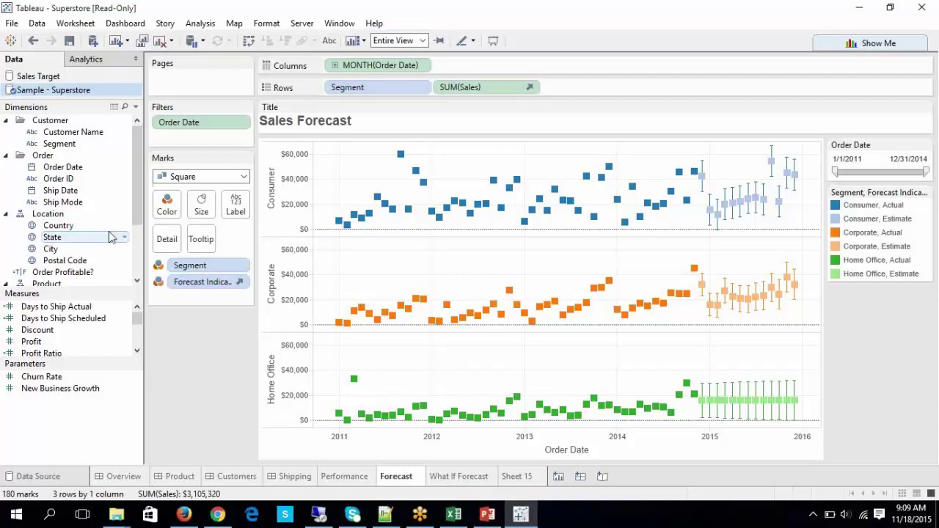
Step: Switch to the Excel notes and review the five Data Elements types in C53, highlighting the Abc marker in the Textual Dimension line
click(452, 514)
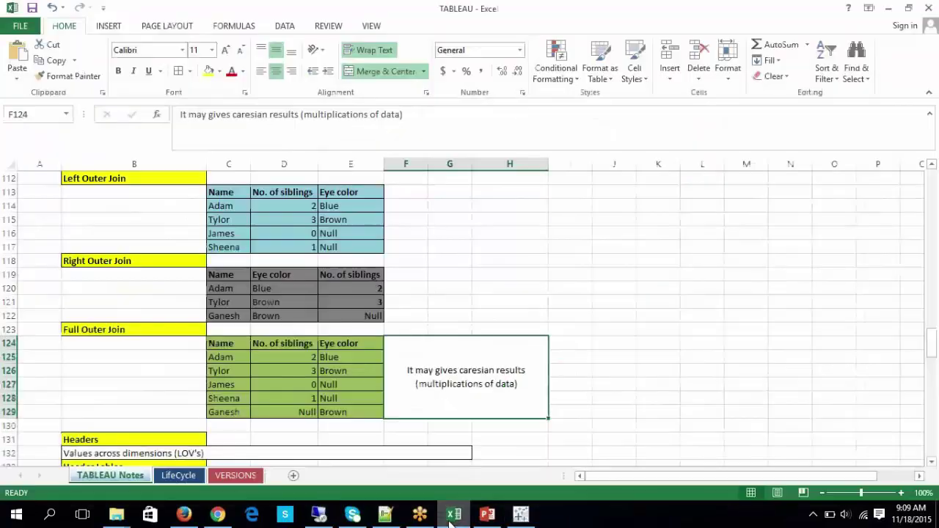
scroll(402, 306, up, 20)
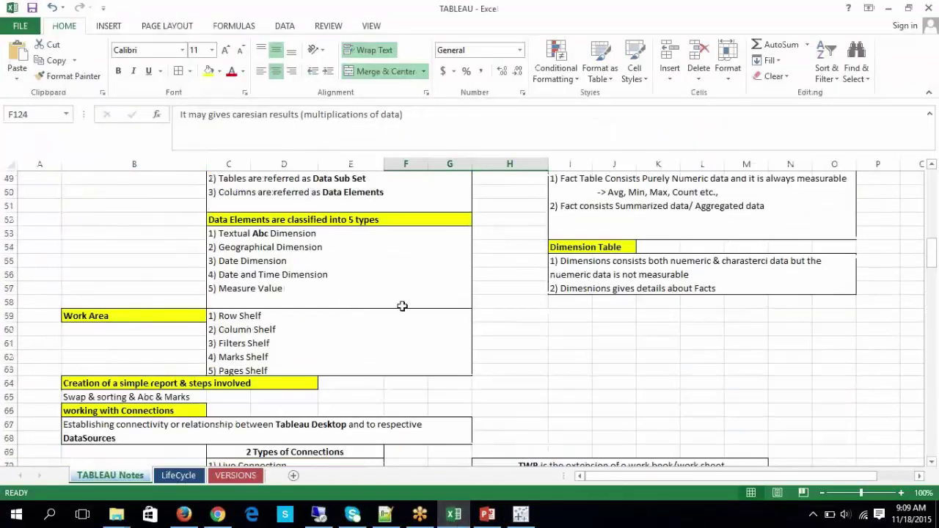
scroll(448, 295, up, 2)
scroll(448, 295, down, 2)
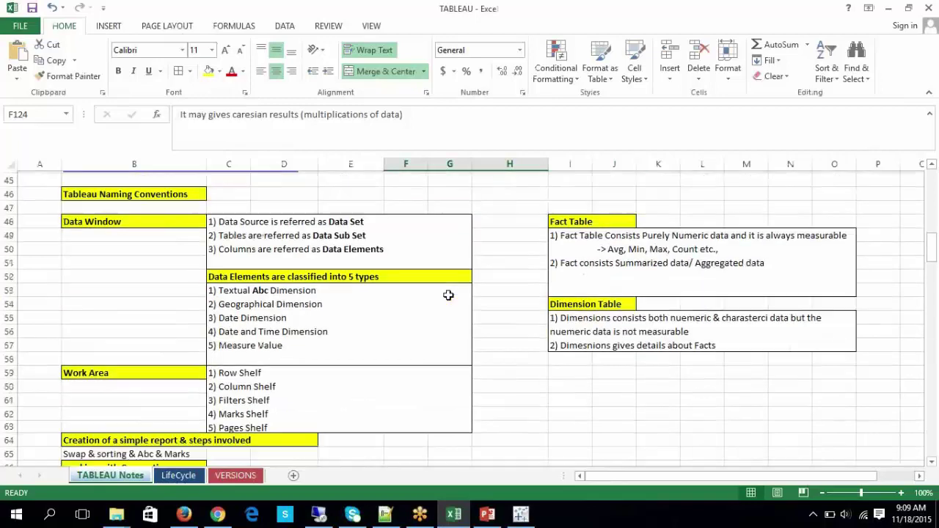
click(262, 238)
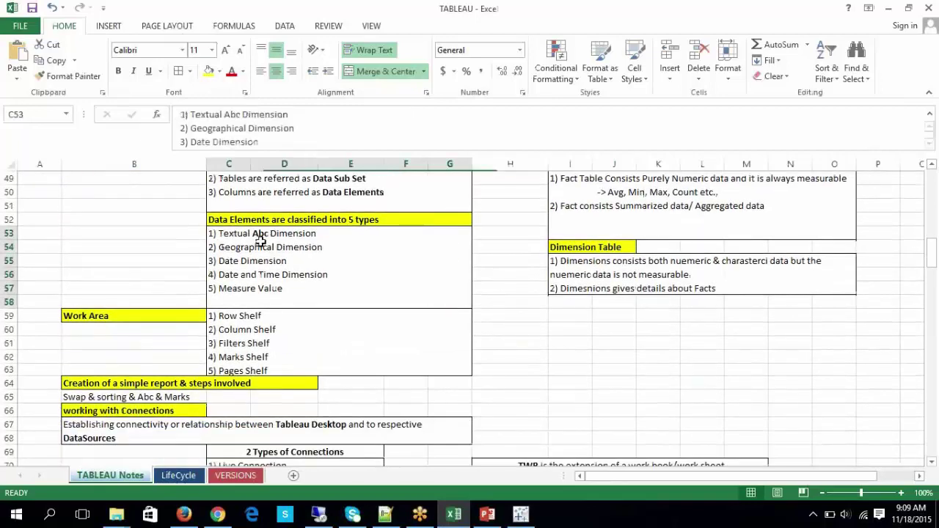
click(602, 336)
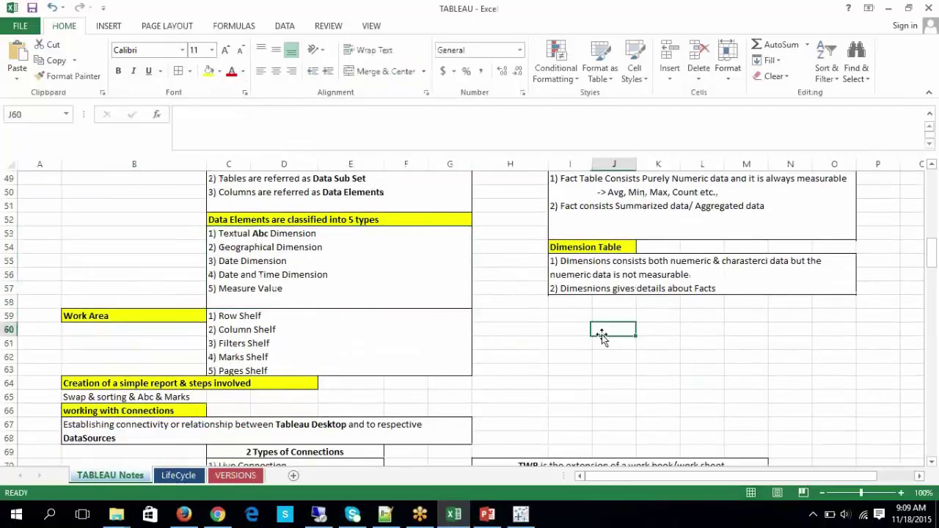
double_click(312, 242)
drag(273, 234, 263, 234)
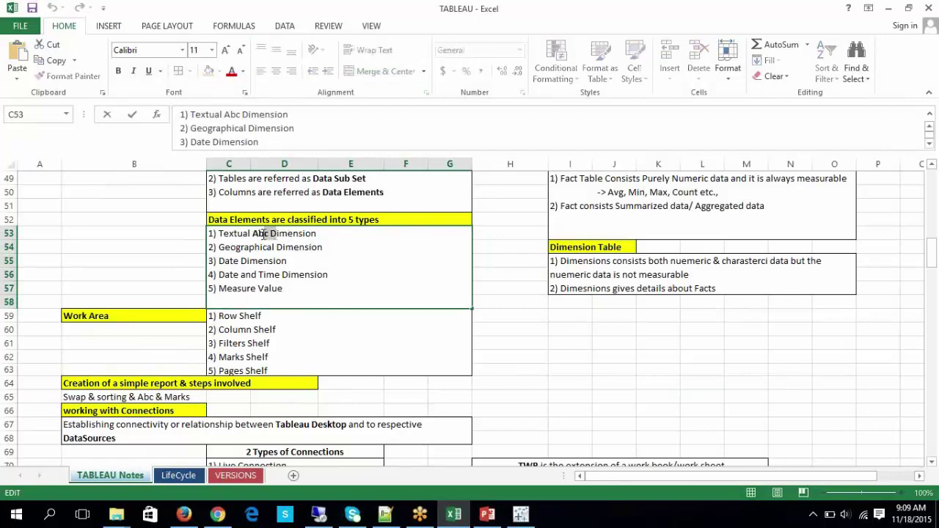
key(ctrl+b)
click(522, 378)
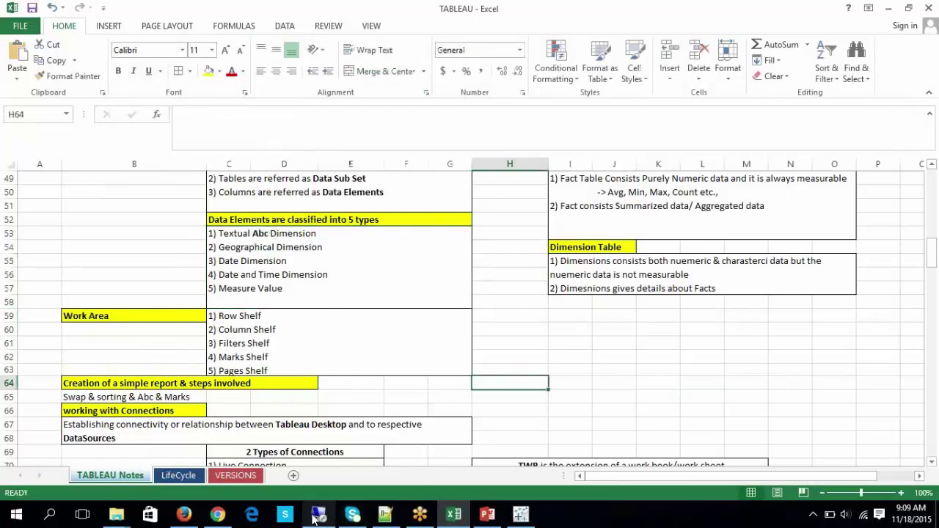
Step: Switch to Tableau, add a new worksheet, and place the Segment dimension on Rows
click(521, 515)
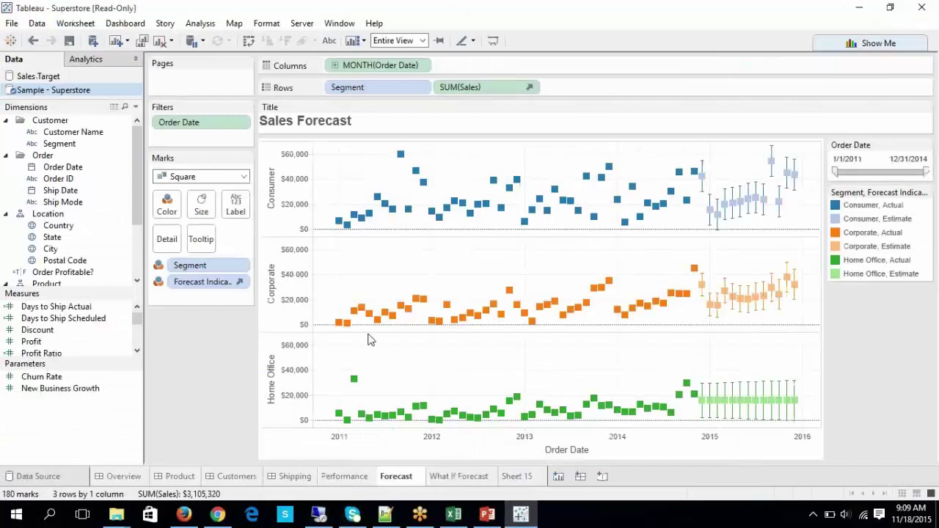
click(55, 145)
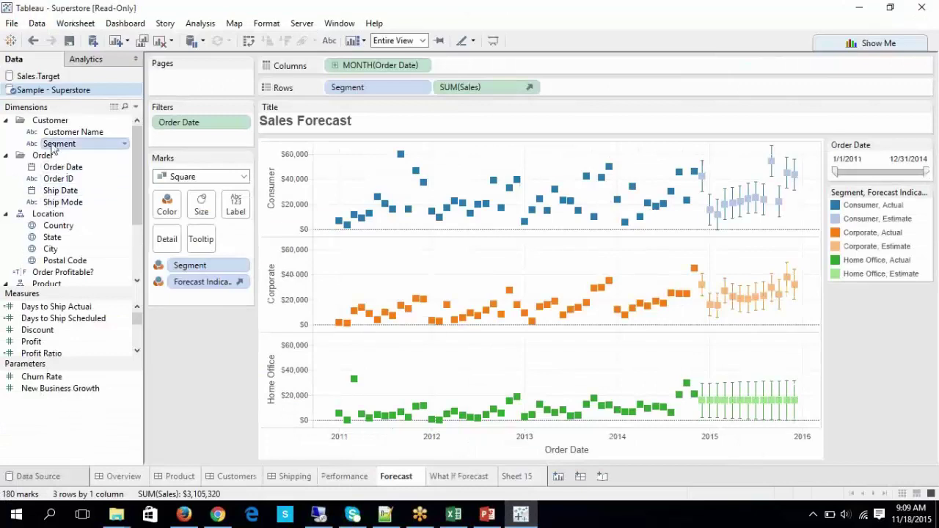
click(50, 133)
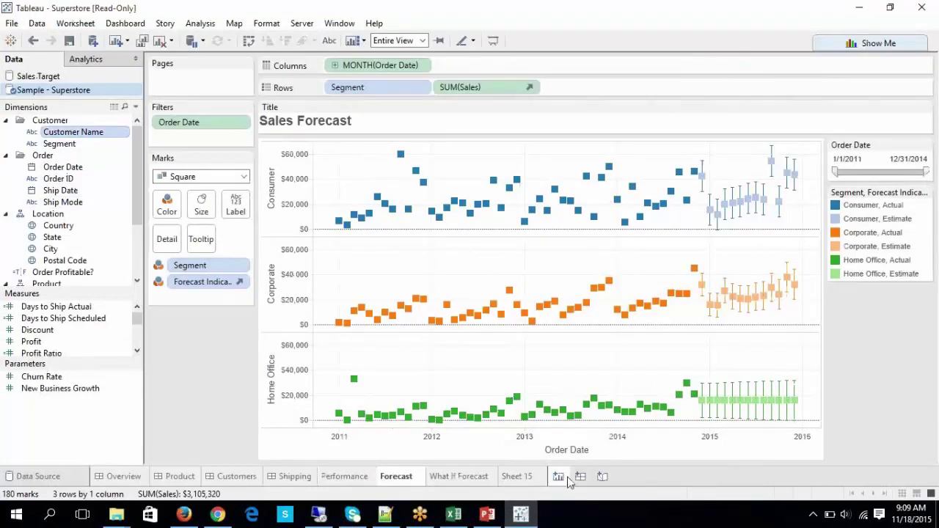
click(557, 476)
click(60, 145)
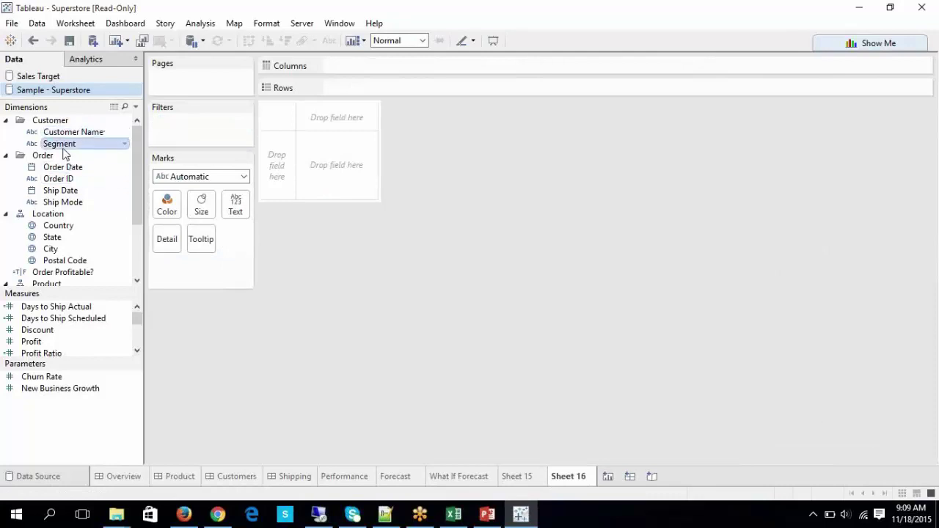
mouse_move(58, 144)
mouse_down()
mouse_move(329, 107)
mouse_move(335, 90)
mouse_up()
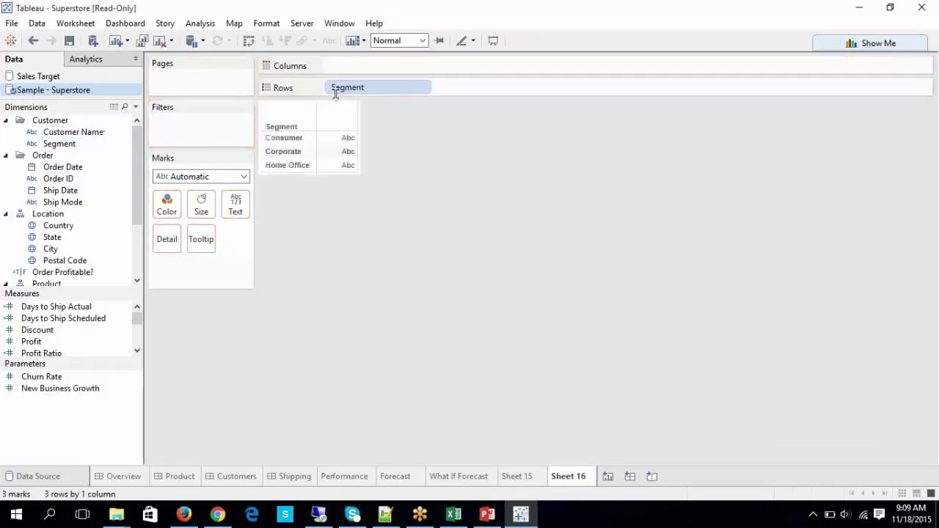
Step: Inspect the Consumer, Corporate and Home Office members of Segment in the view, then clear the selection
click(344, 154)
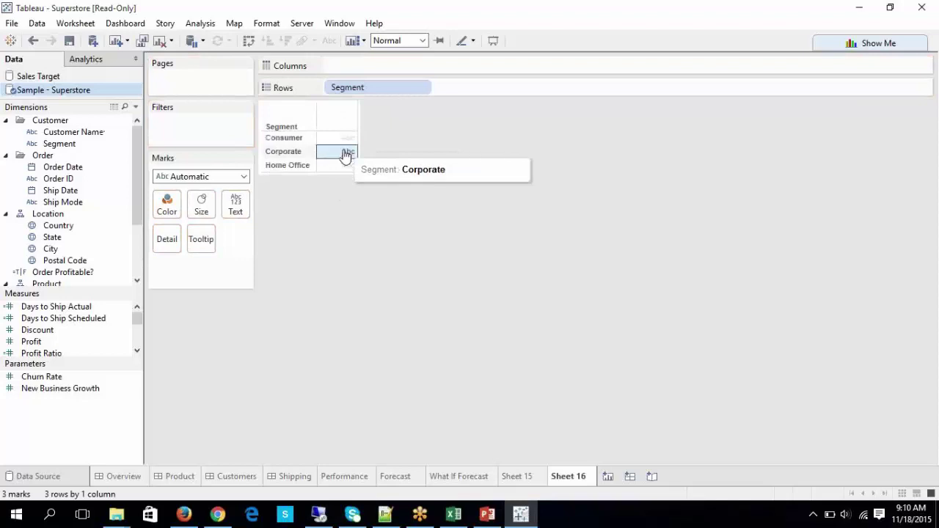
click(284, 150)
click(286, 162)
click(283, 151)
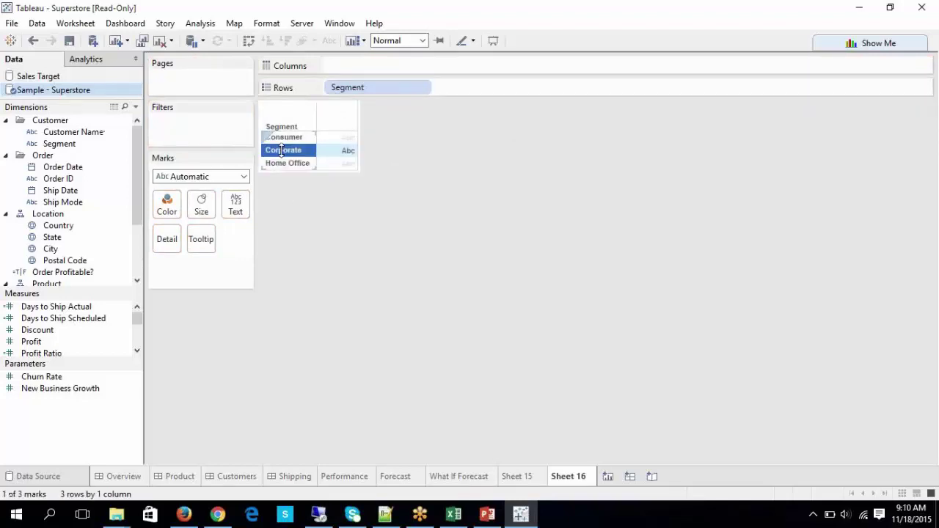
click(281, 138)
click(336, 229)
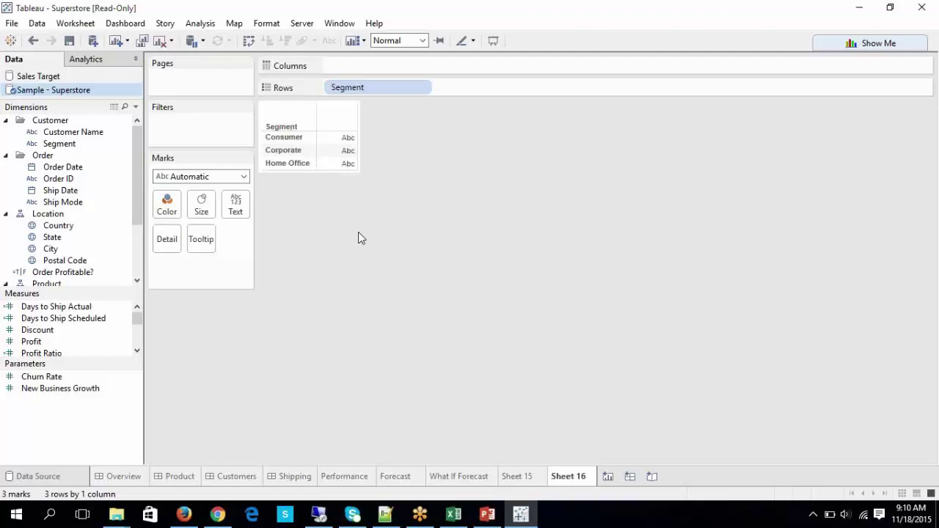
Step: Add the Country dimension to Rows after Segment and check its values for the Consumer and Home Office segments
click(59, 227)
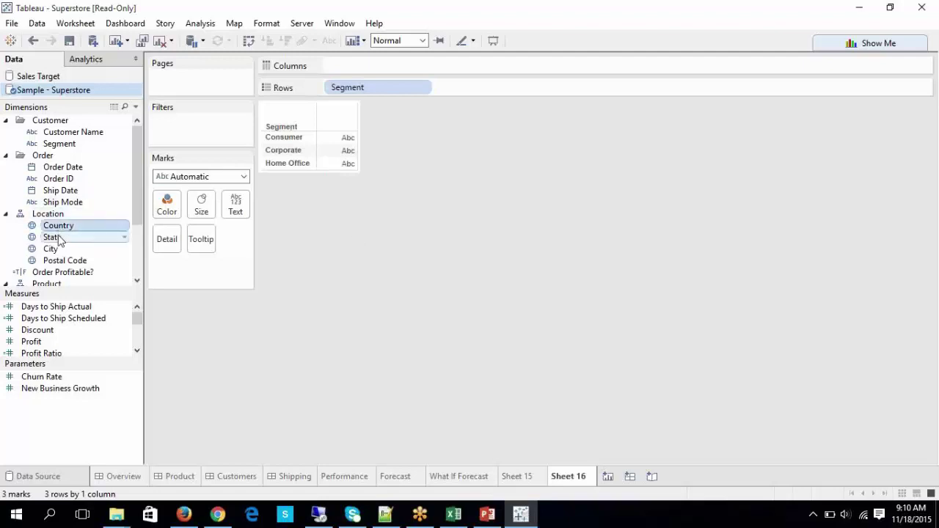
drag(55, 228, 445, 89)
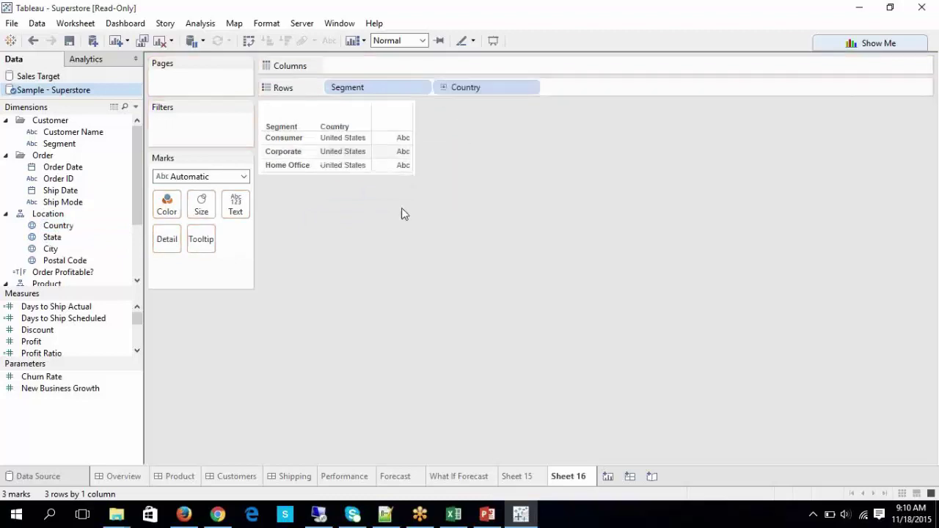
click(342, 140)
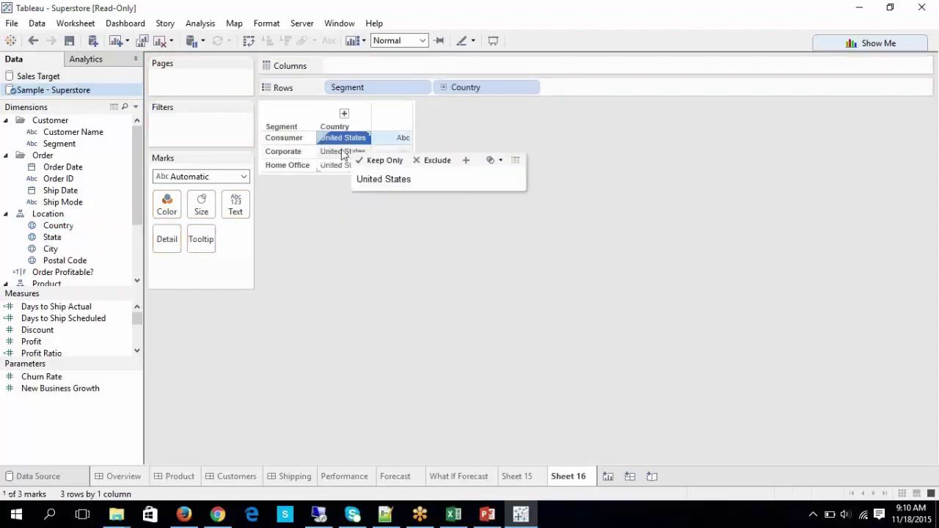
click(342, 165)
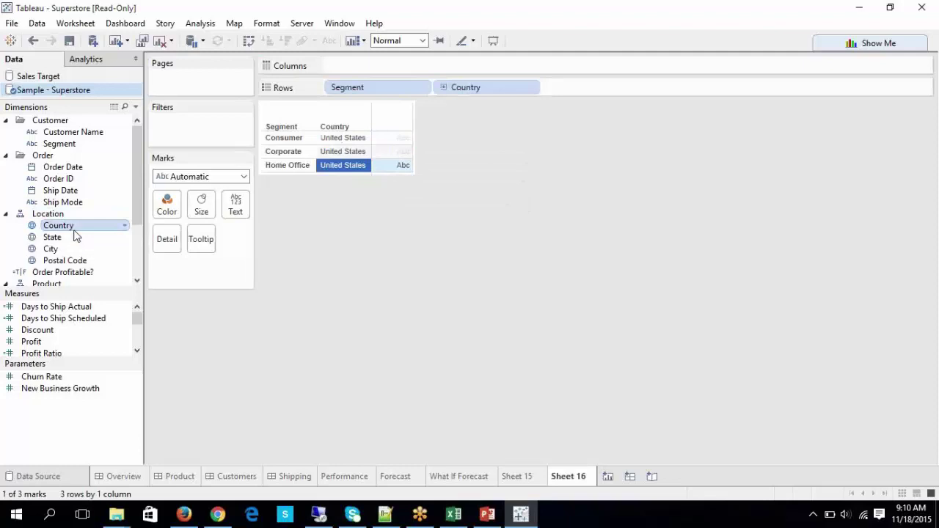
Step: Switch to the Excel notes and highlight Geographical Dimension in the Data Elements list in C53
click(454, 513)
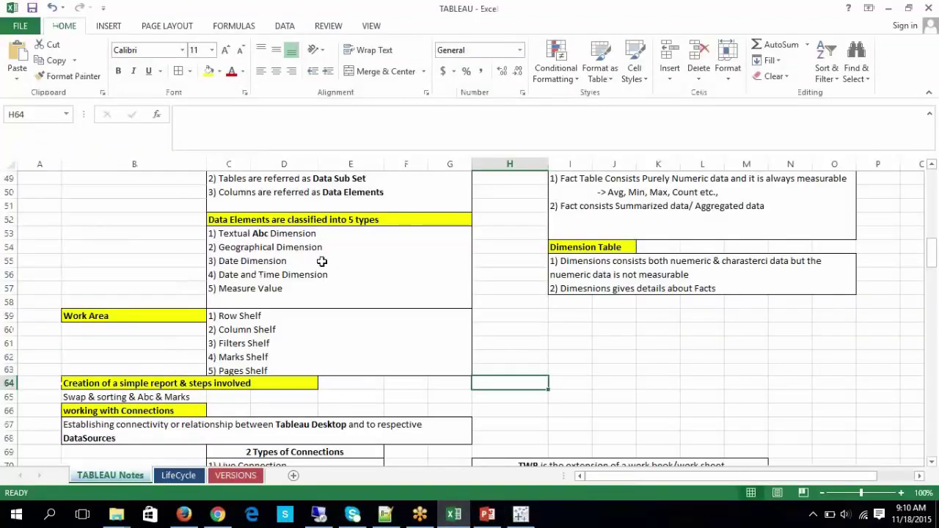
double_click(335, 248)
drag(336, 249, 220, 253)
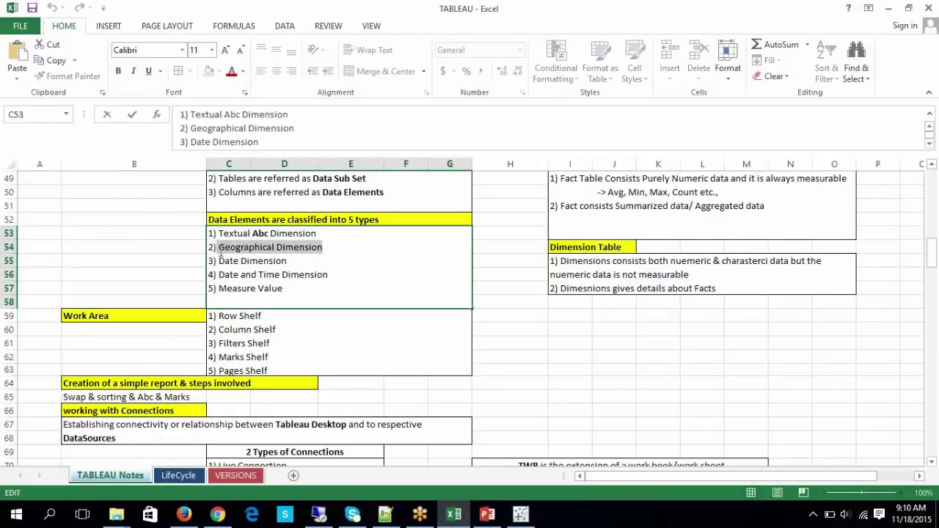
click(598, 411)
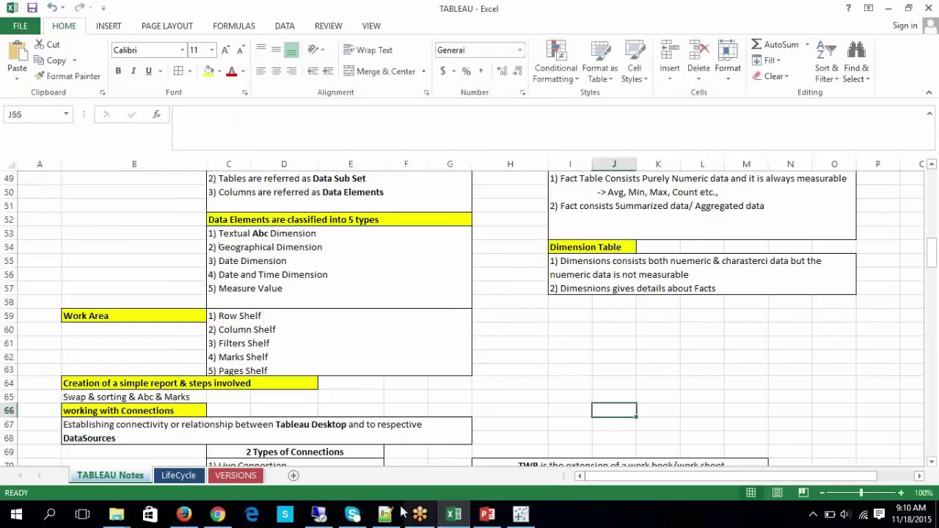
click(319, 513)
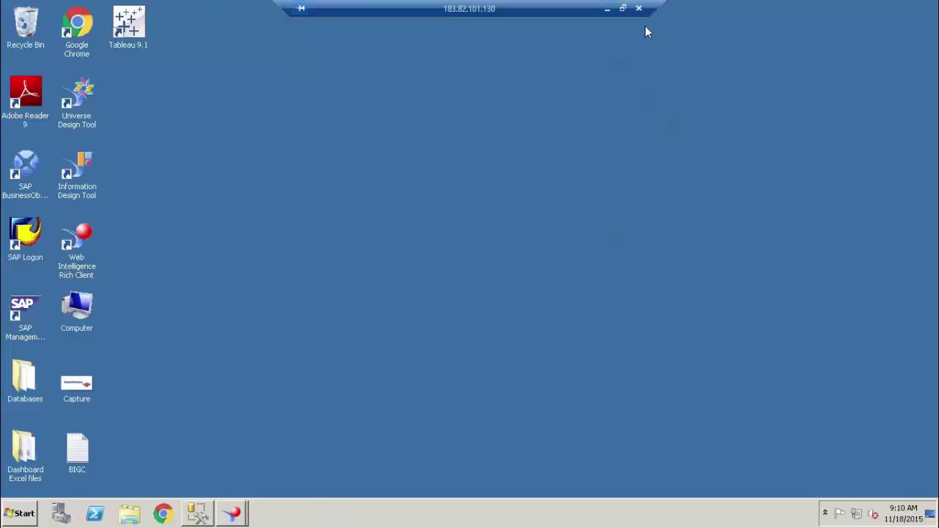
click(605, 9)
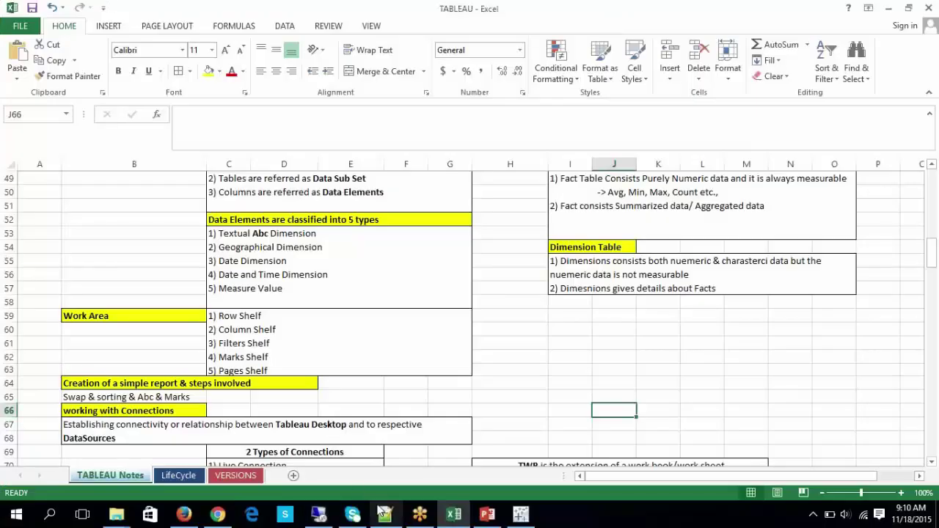
Step: Switch to Tableau, add Order Date to Rows after Country, and select the 2013 row under Consumer
click(520, 514)
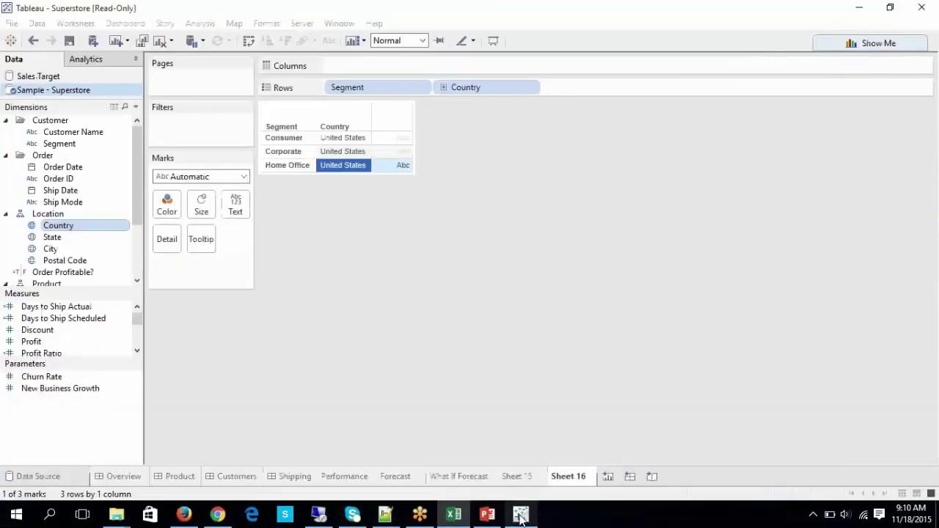
click(78, 193)
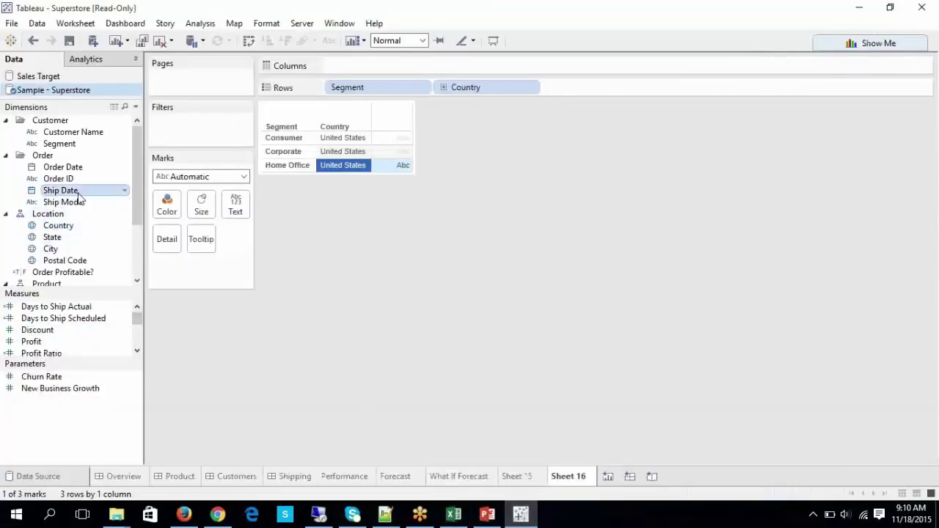
click(63, 168)
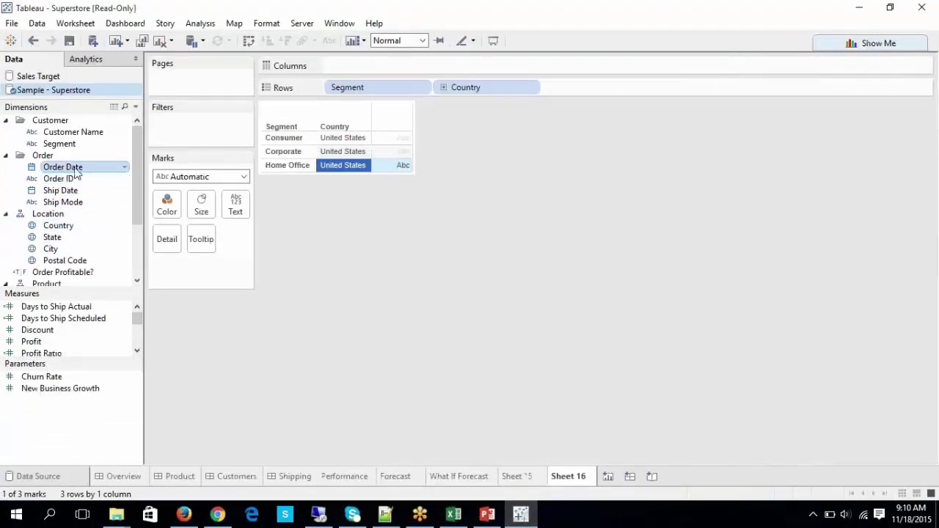
drag(74, 167, 544, 87)
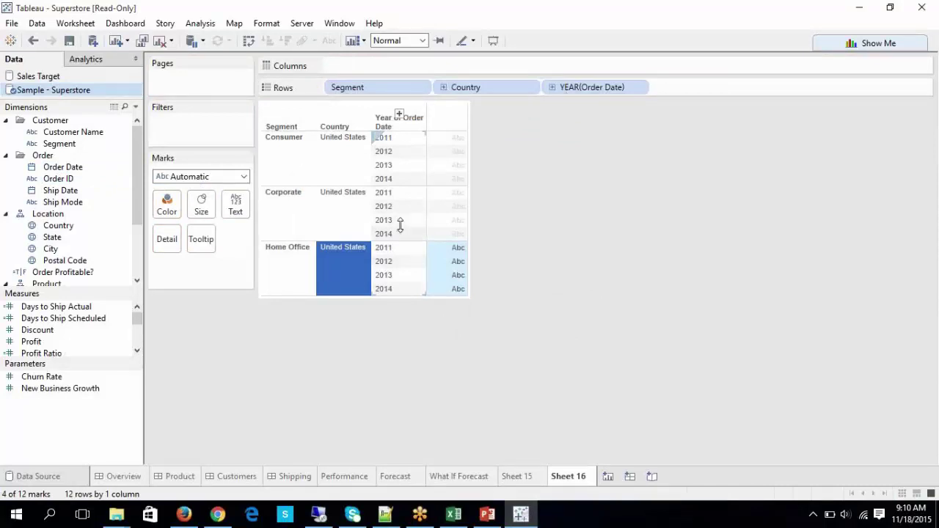
click(388, 166)
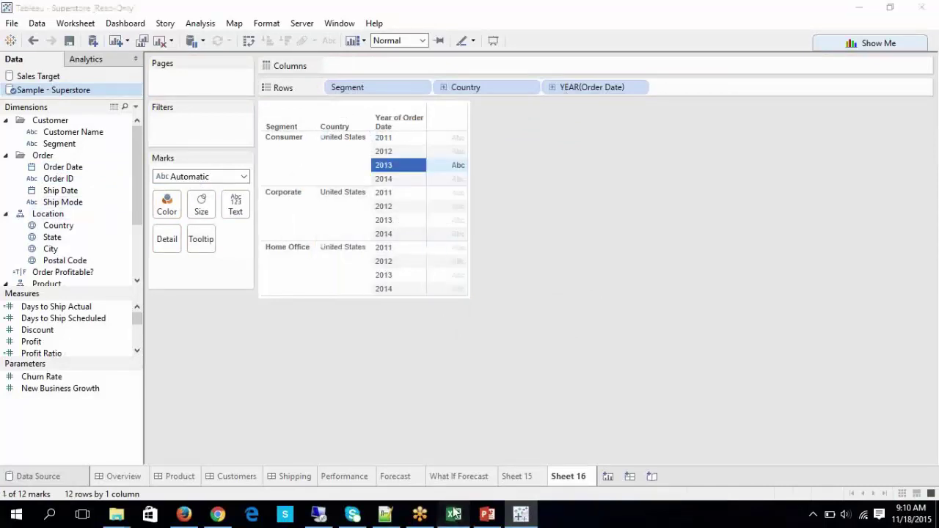
Step: Switch to the Excel notes, highlight Date Dimension in the C53 list, and return to Tableau
click(453, 514)
double_click(286, 263)
drag(286, 261, 219, 261)
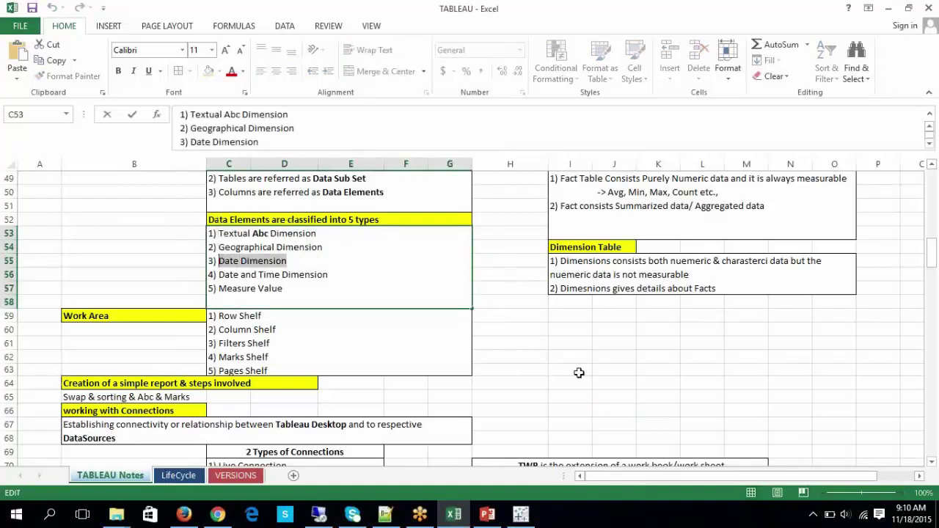
click(633, 386)
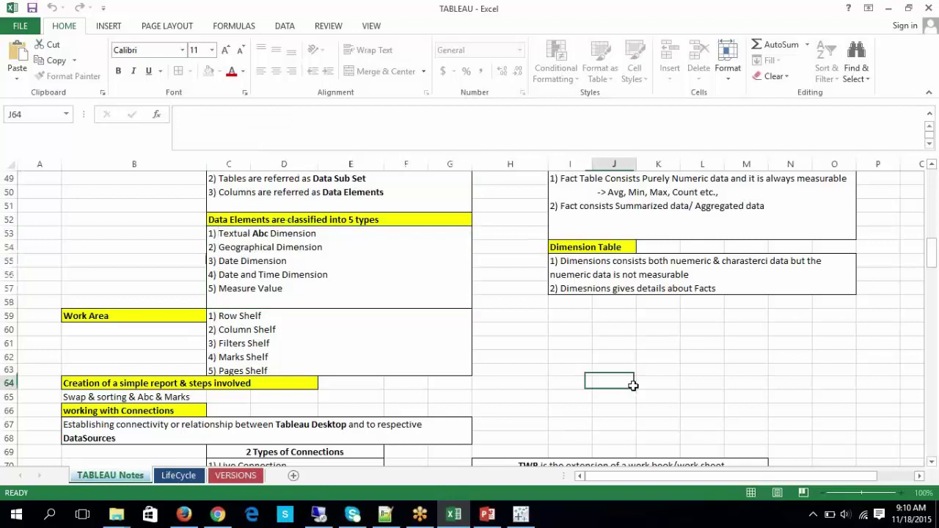
click(514, 517)
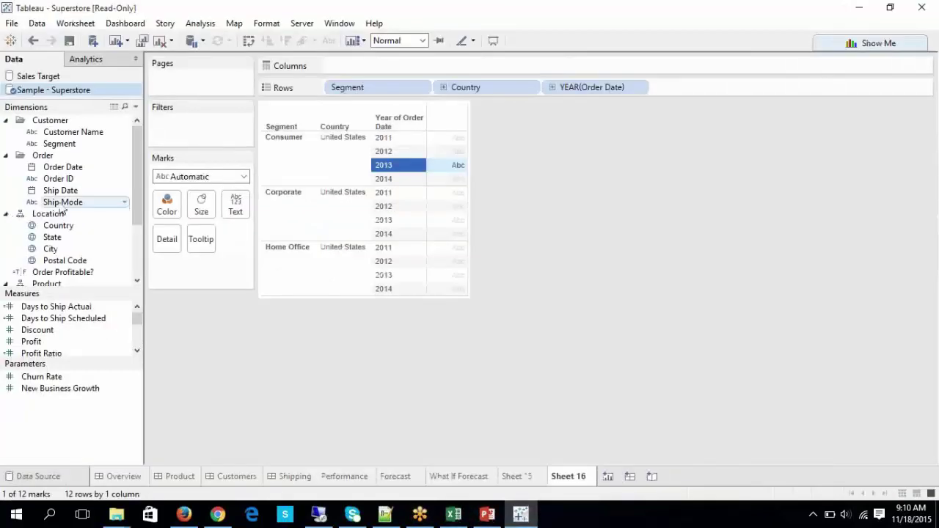
Step: Go back to the Excel notes and highlight Date and Time Dimension in the C53 list
click(451, 518)
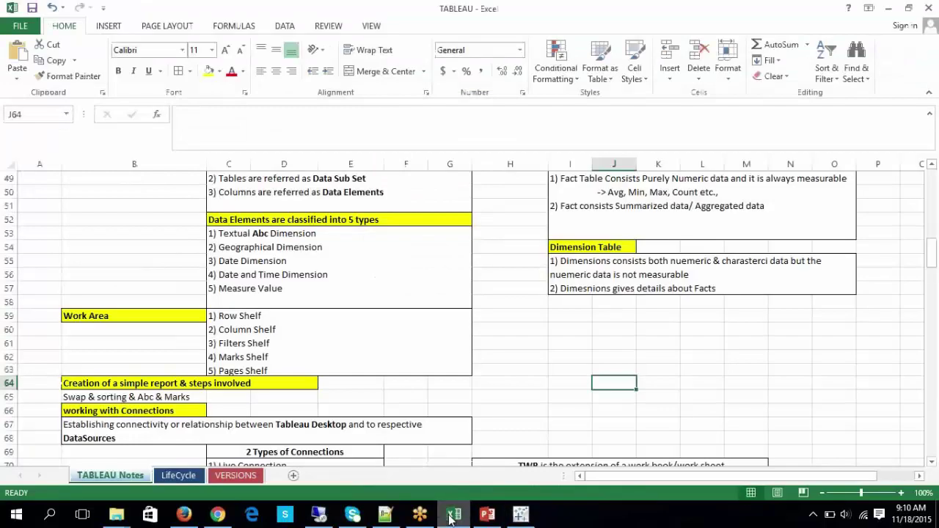
double_click(336, 276)
drag(328, 275, 234, 276)
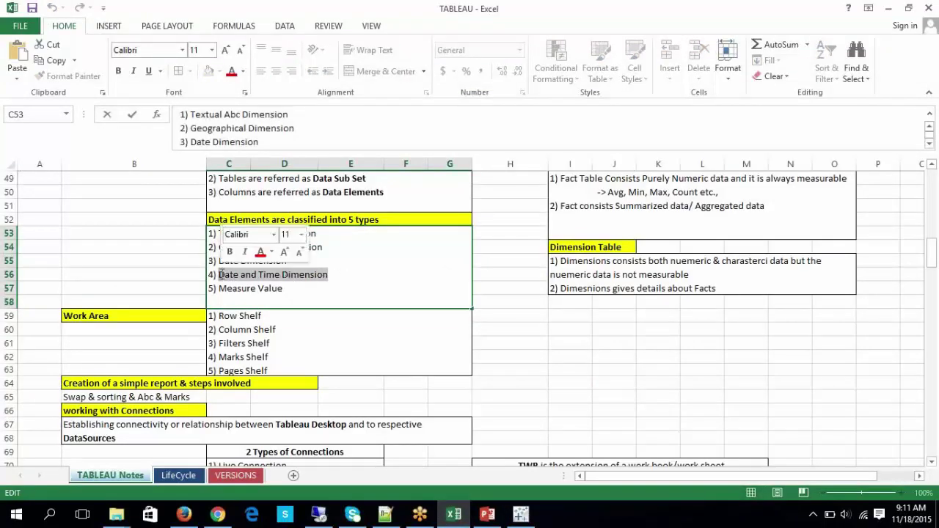
click(581, 396)
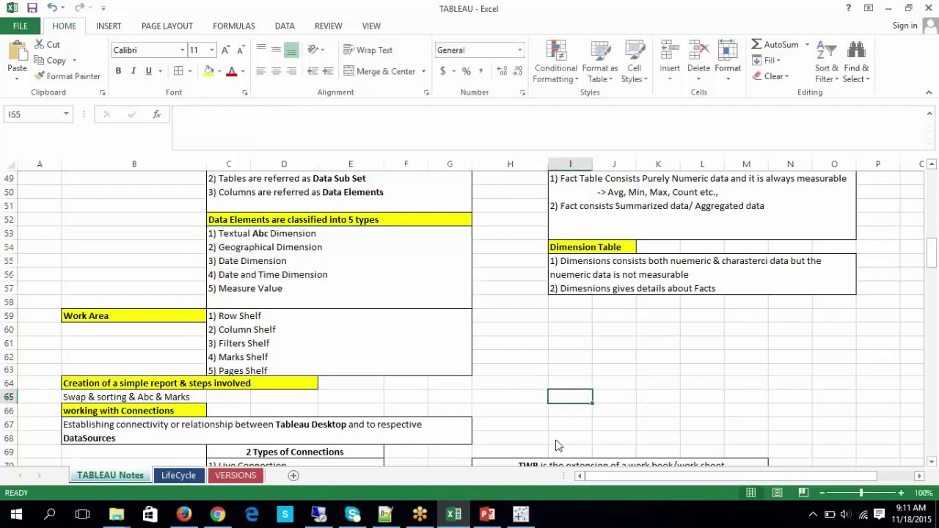
Step: Switch to Tableau and change the Order Date field's data type to date and time
click(521, 516)
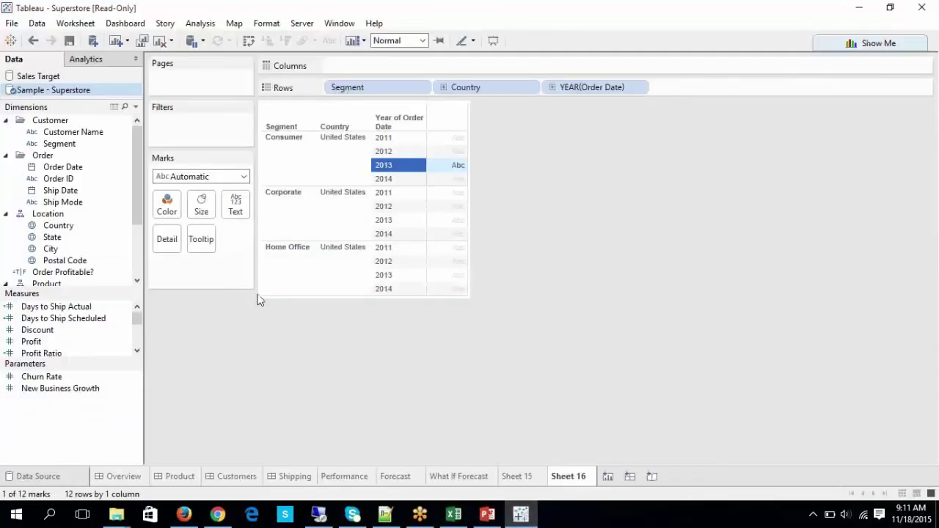
drag(134, 206, 152, 229)
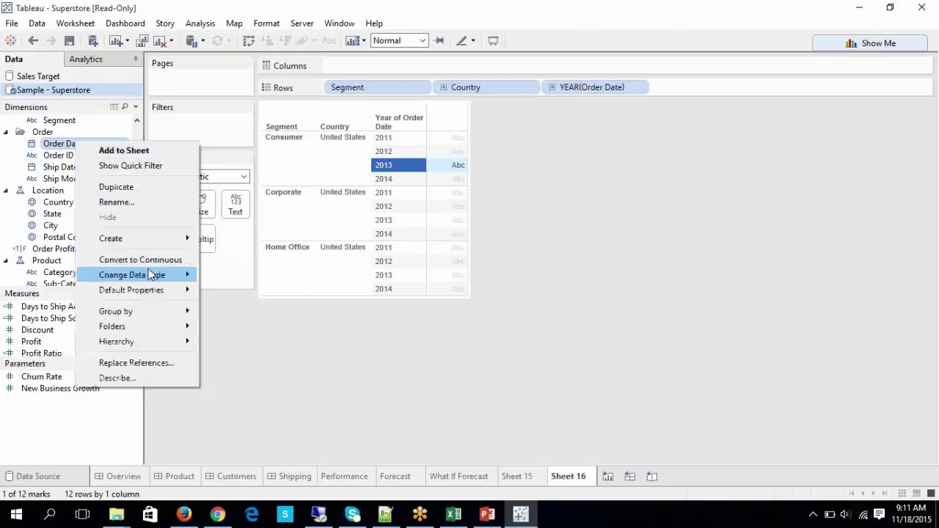
mouse_move(159, 279)
click(233, 307)
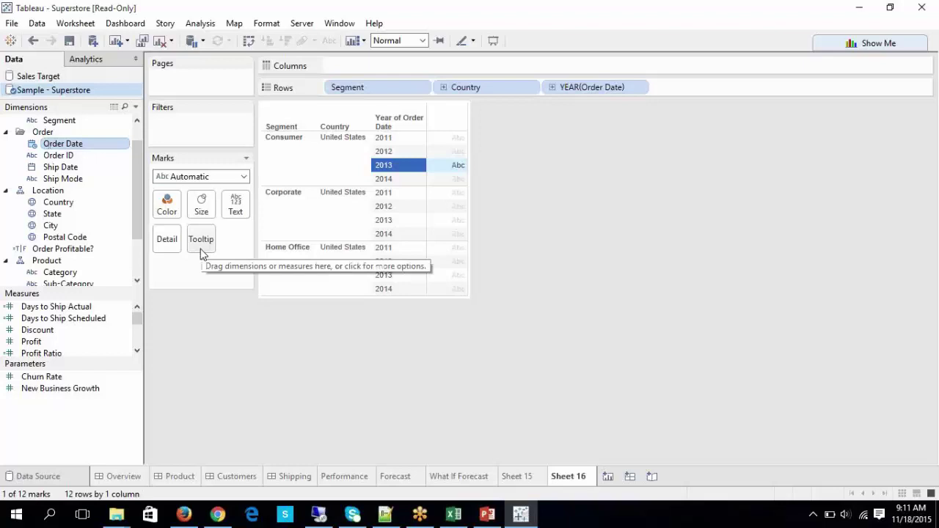
Step: Review the Date and Time Dimension entry in the Excel notes again by highlighting it in C53
click(453, 513)
double_click(334, 274)
drag(328, 274, 220, 271)
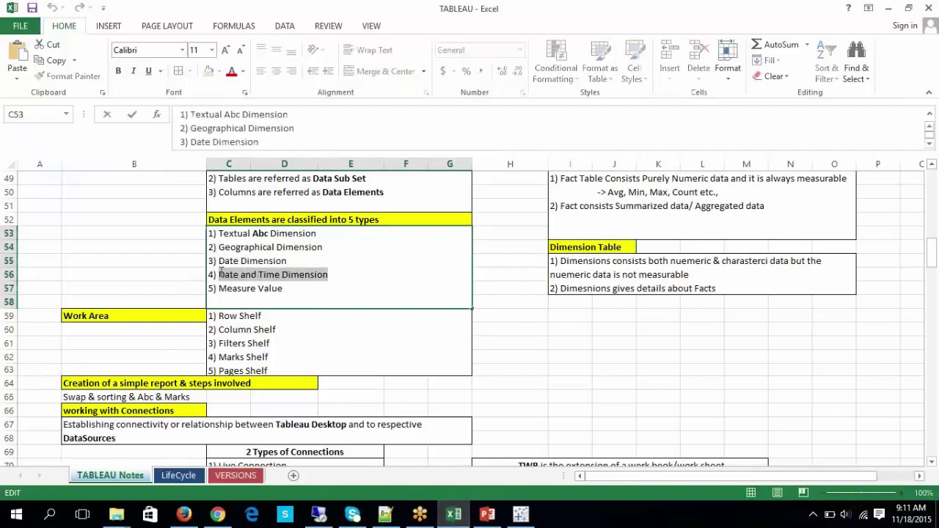
click(536, 423)
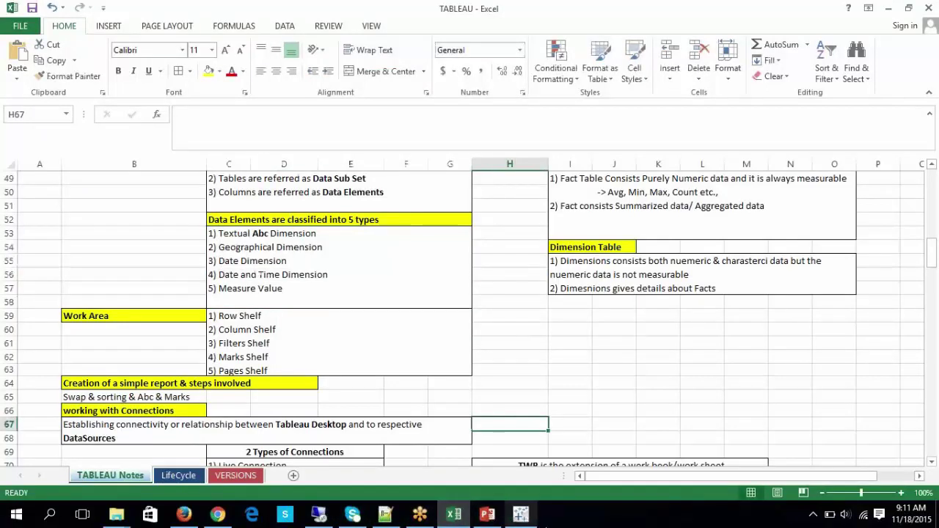
Step: Switch to Tableau, add the Discount measure to Sheet 16, and display it as stacked bars by year and segment
click(520, 514)
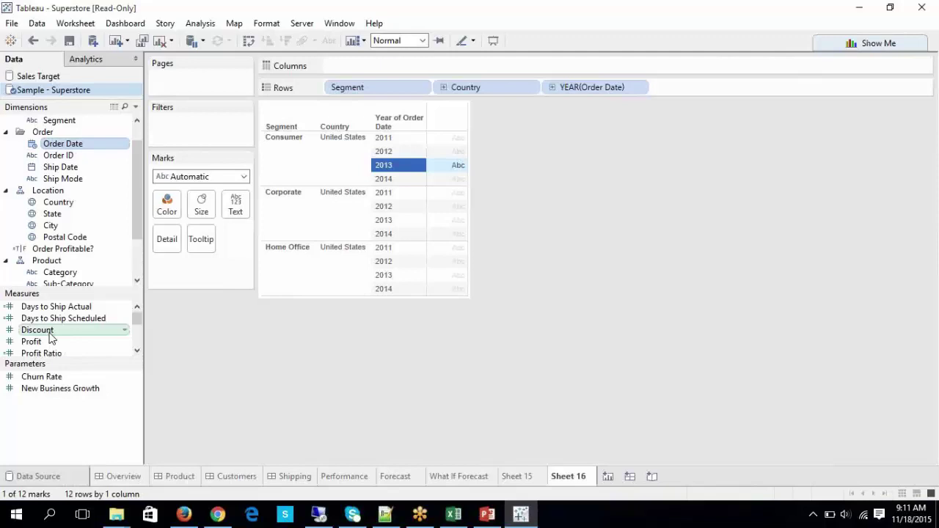
click(49, 333)
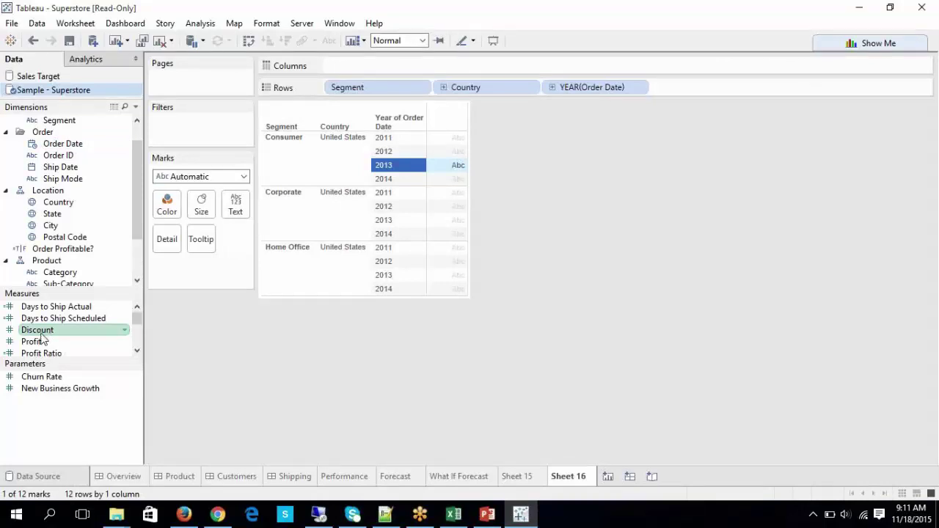
right_click(42, 334)
mouse_move(83, 253)
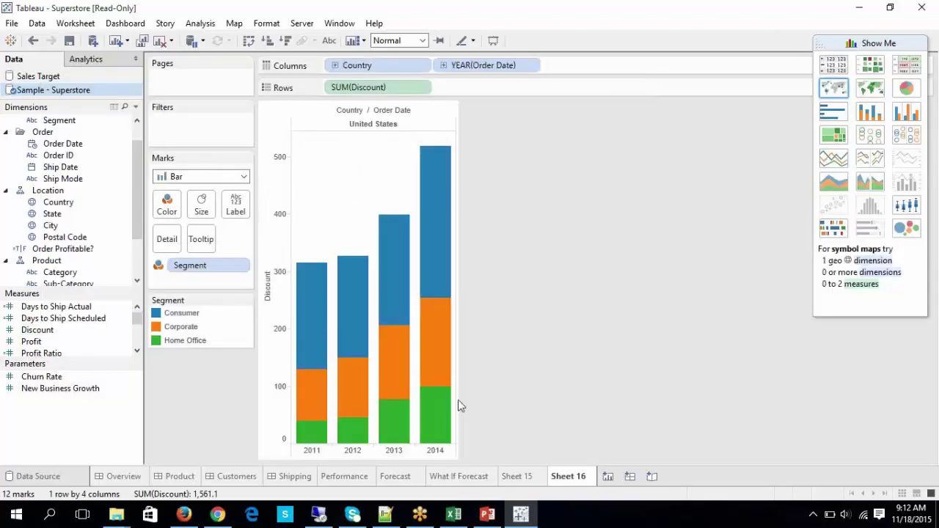
mouse_move(455, 384)
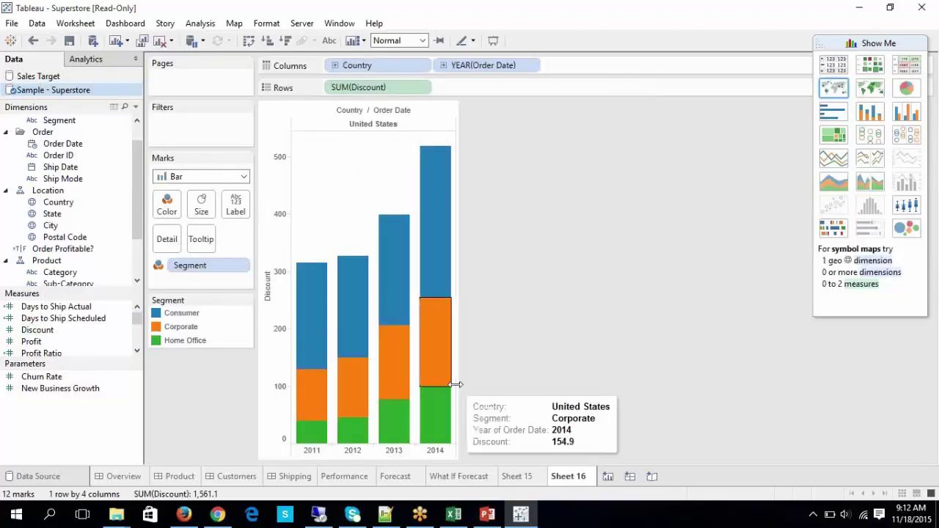
mouse_move(352, 336)
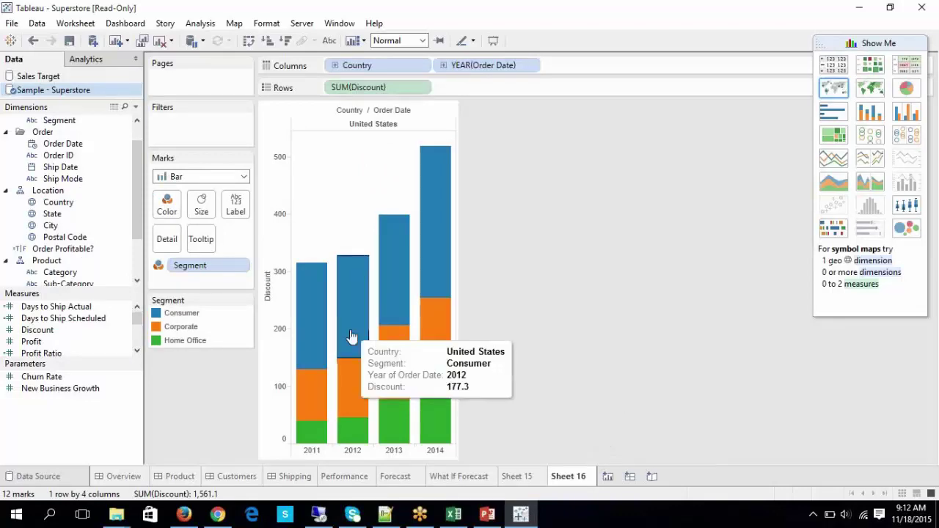
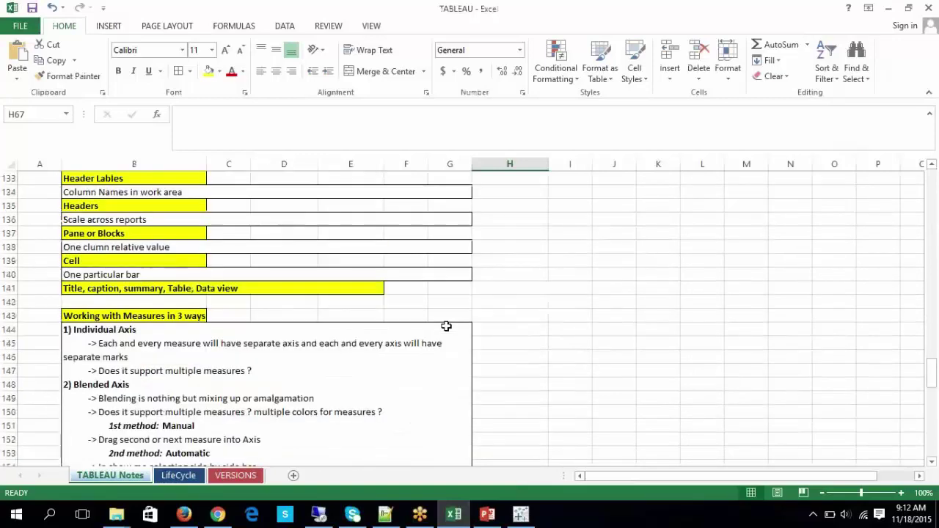
Step: In the Excel notes, find Working with Measures in 3 ways and highlight the Individual Axis and Blended Axis entries
scroll(445, 325, up, 2)
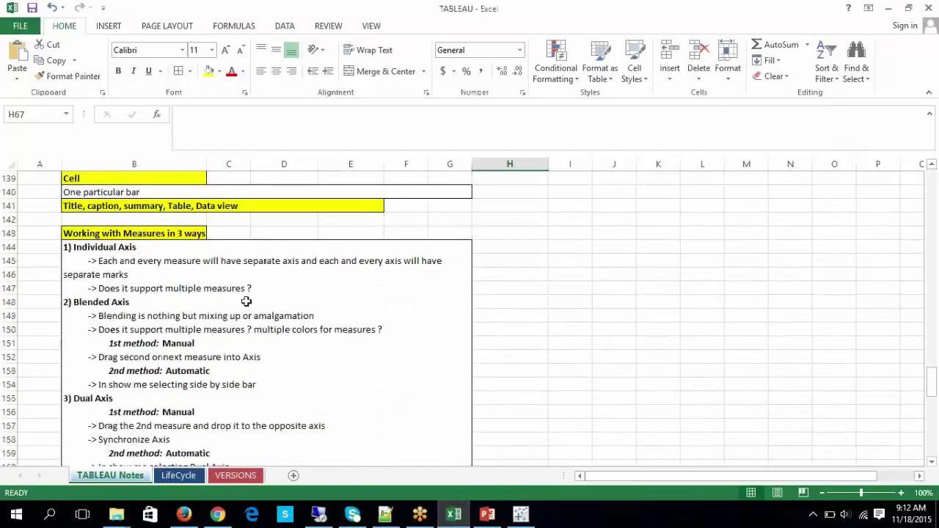
double_click(146, 248)
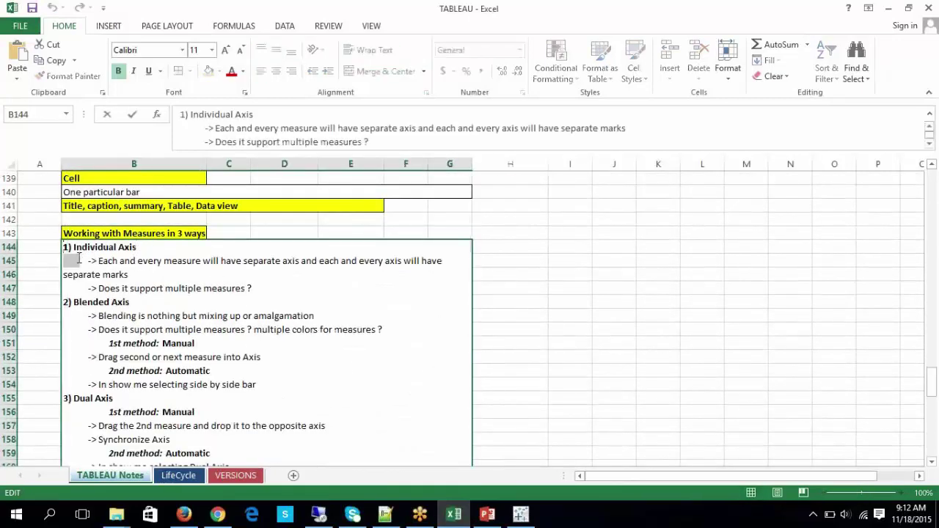
drag(64, 248, 138, 248)
drag(117, 302, 80, 307)
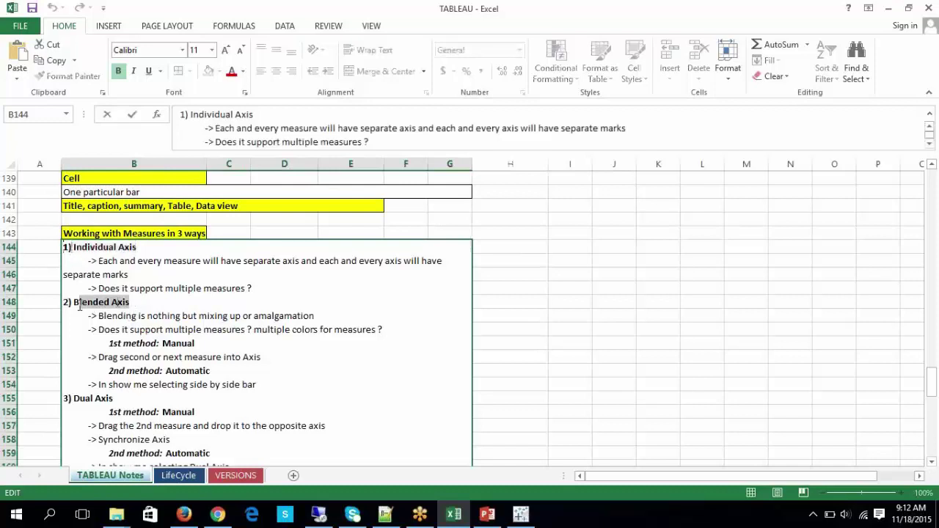
click(719, 346)
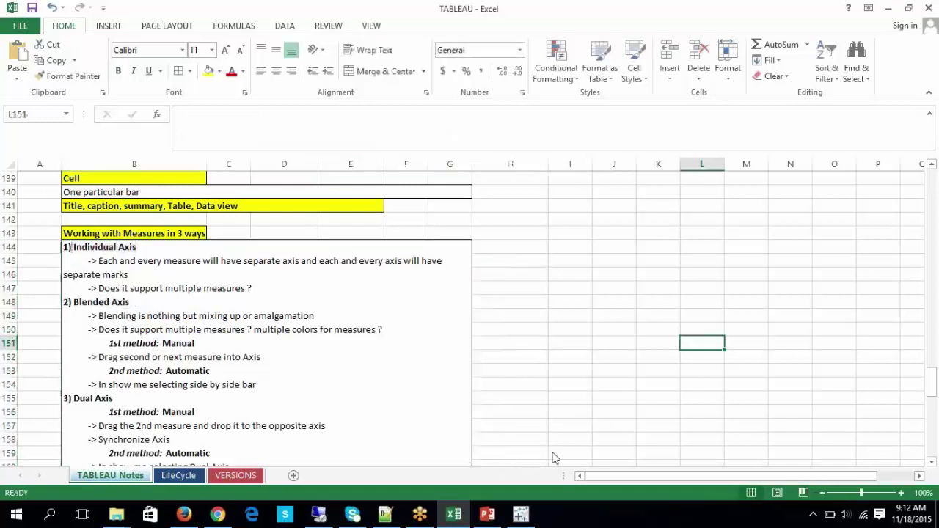
Step: Return to Tableau and compare the conversion options available for the Ship Date dimension and the Discount measure
click(520, 514)
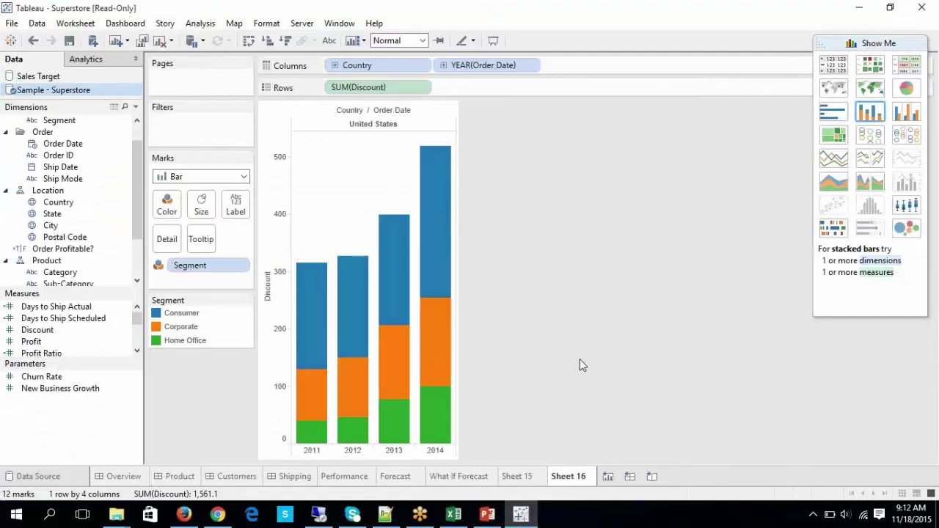
right_click(58, 173)
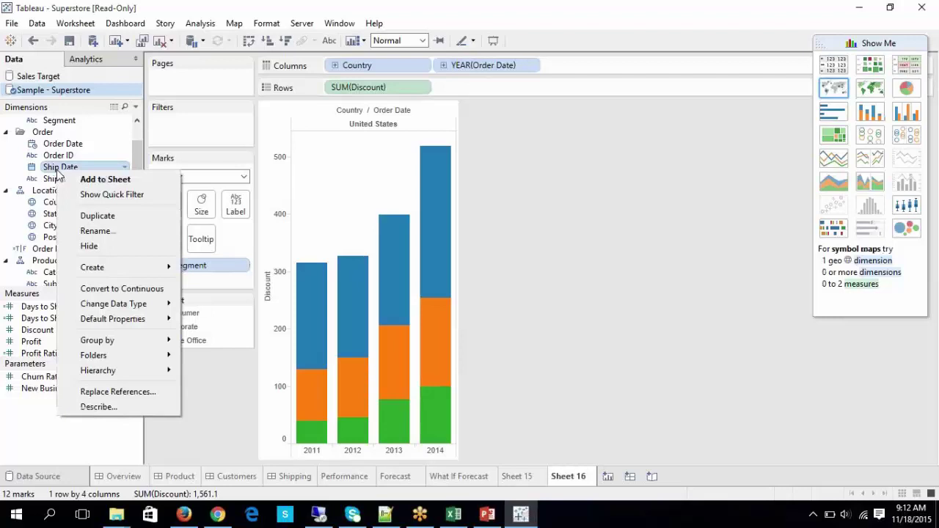
click(31, 330)
right_click(27, 335)
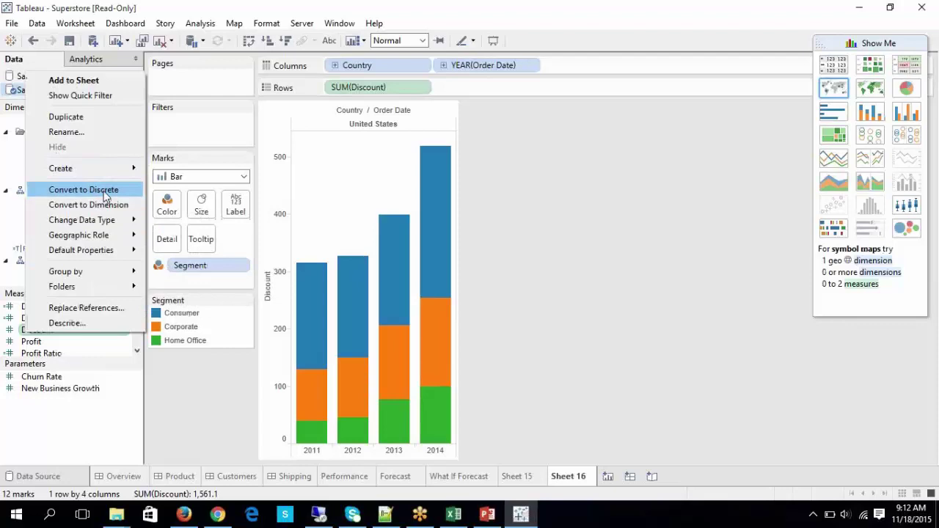
click(607, 327)
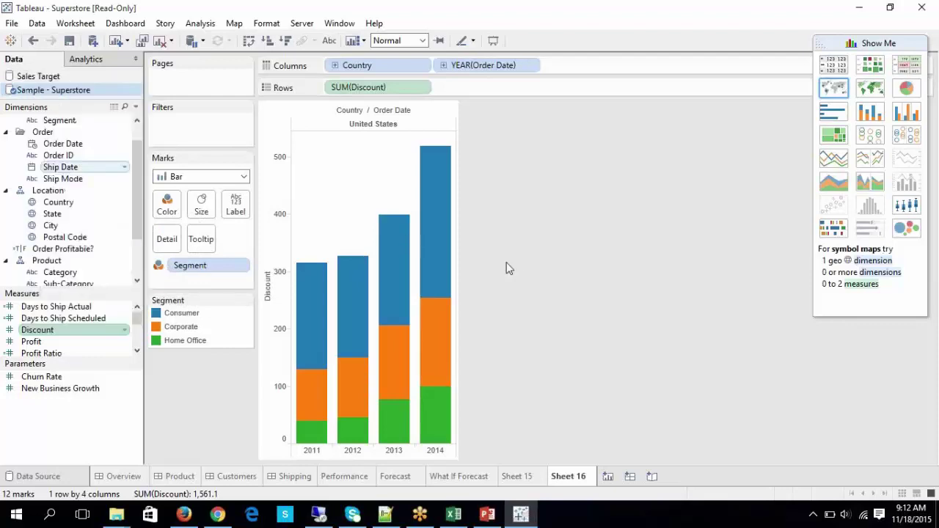
click(383, 122)
click(381, 115)
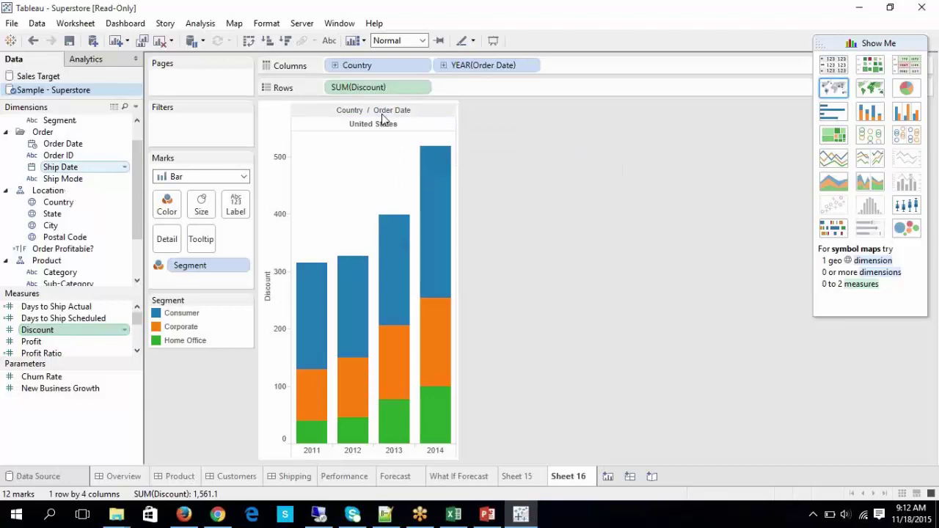
Step: Change the chart to continuous lines and try the Square and Filled Map mark types on it
click(833, 163)
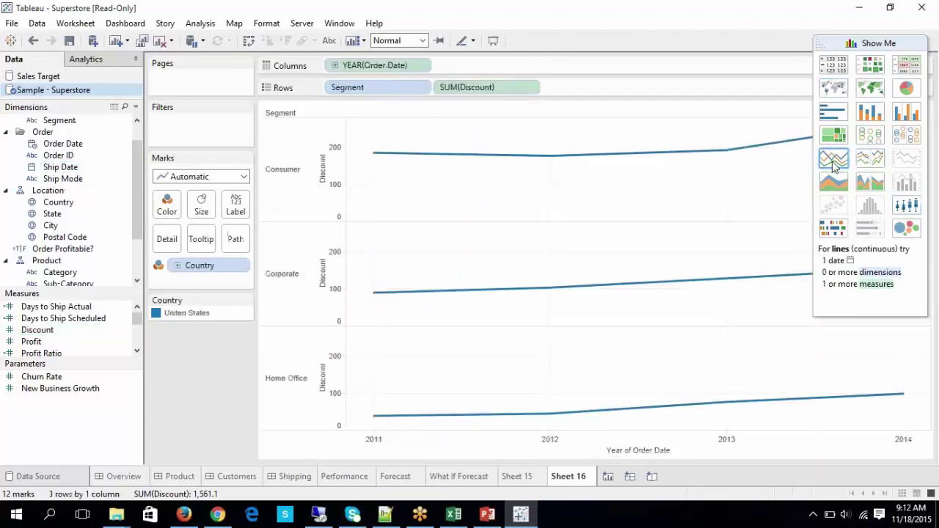
click(192, 177)
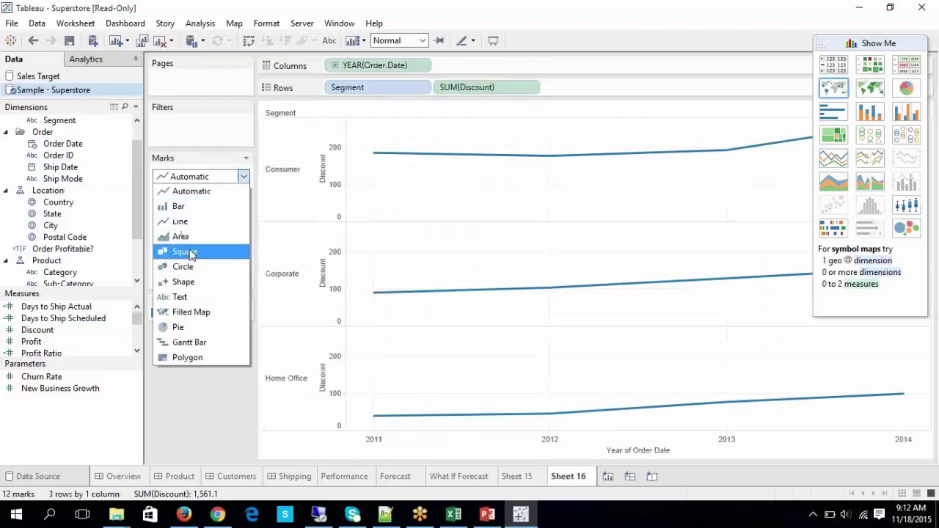
click(185, 251)
click(188, 177)
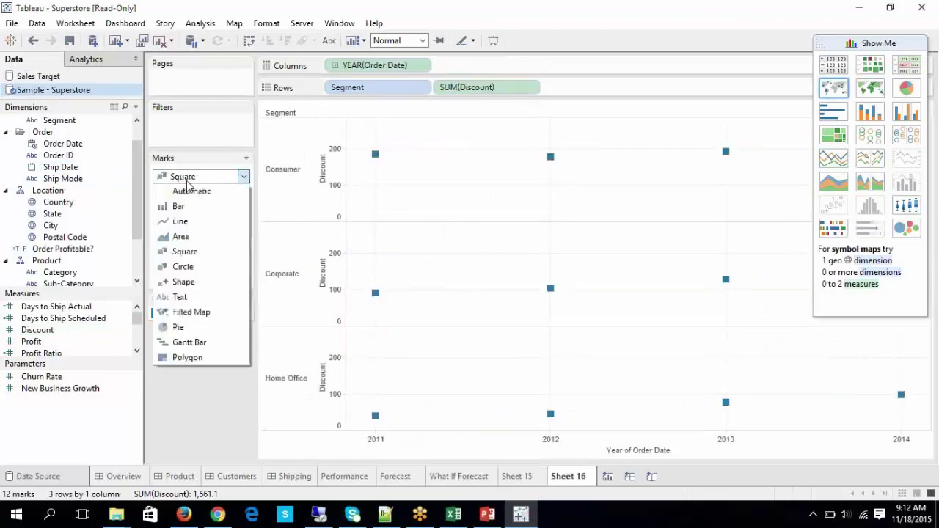
click(196, 311)
click(189, 176)
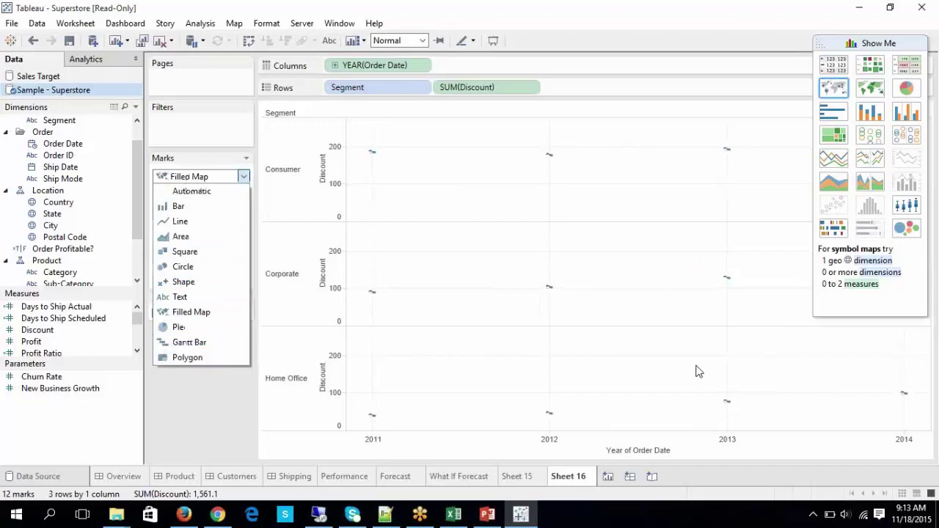
Step: Show the Discount data as filled maps to inspect the 2011 Consumer mark, and return the view to stacked bars
click(874, 91)
click(874, 92)
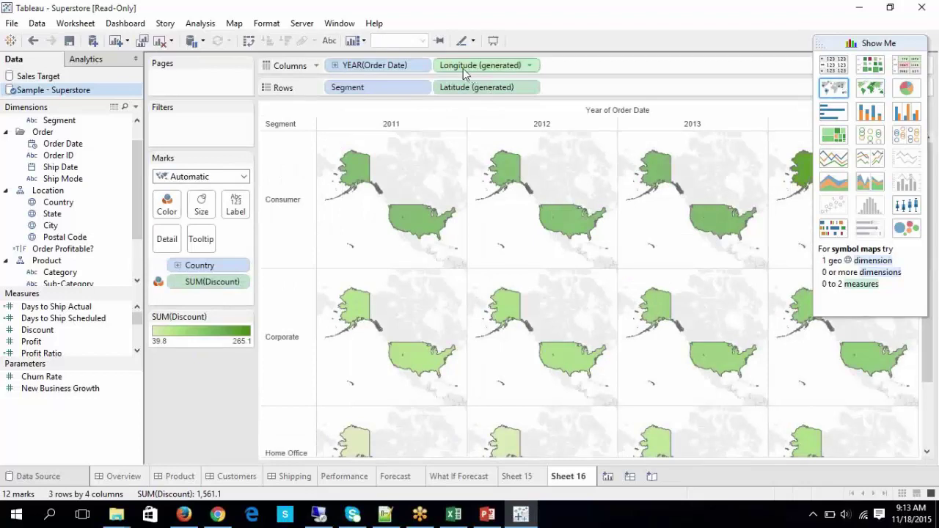
click(565, 226)
click(400, 216)
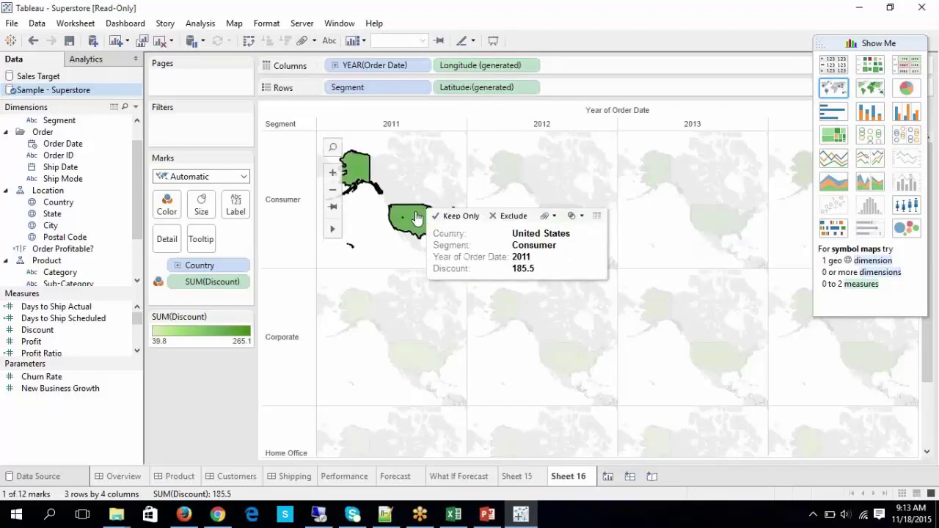
click(870, 111)
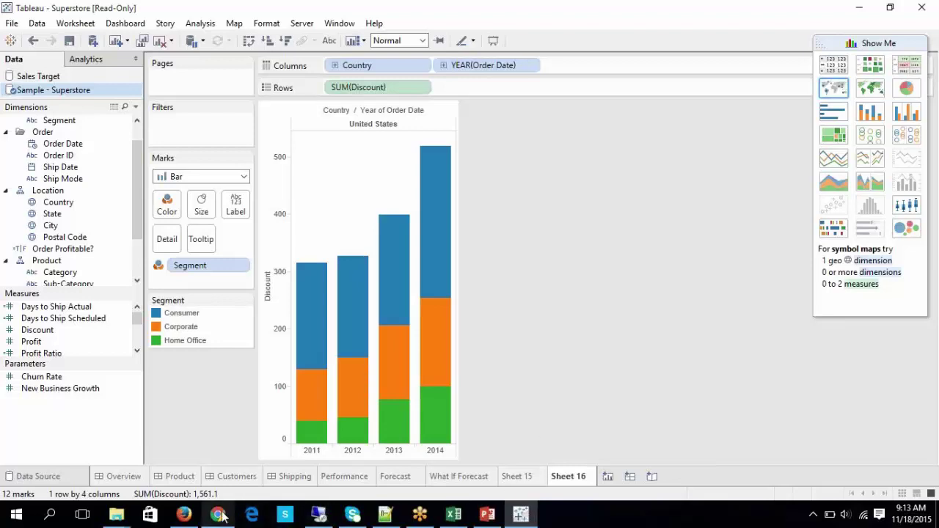
mouse_move(432, 242)
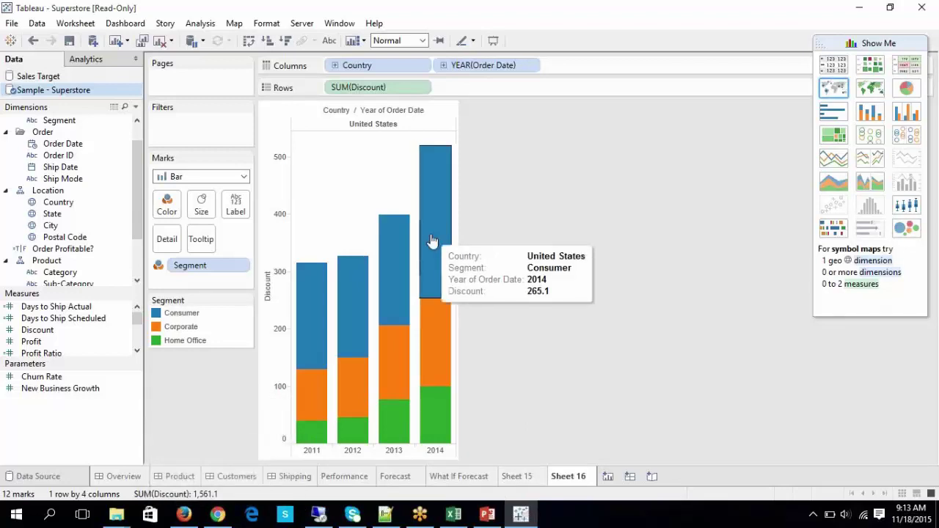
Step: Browse the Sample - Superstore records in the data source, and briefly open the View Data window from Sheet 15
click(57, 477)
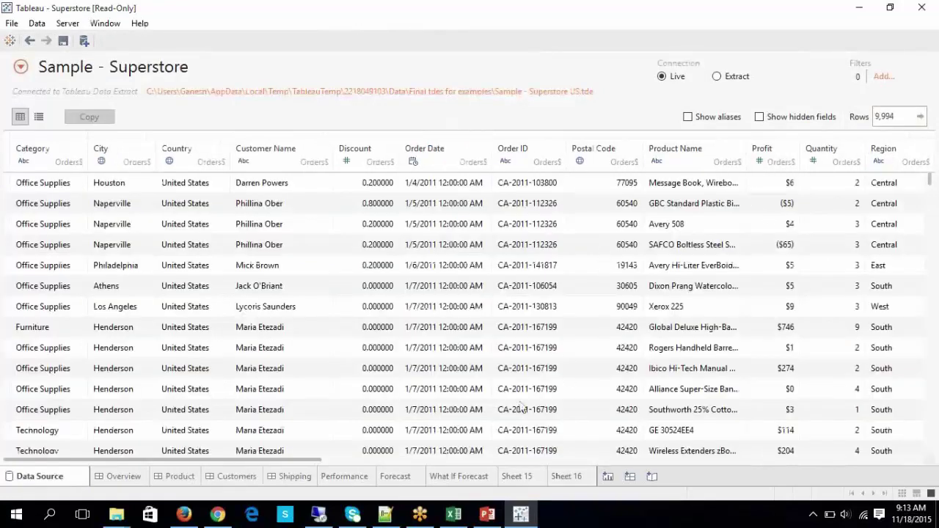
drag(261, 459, 118, 209)
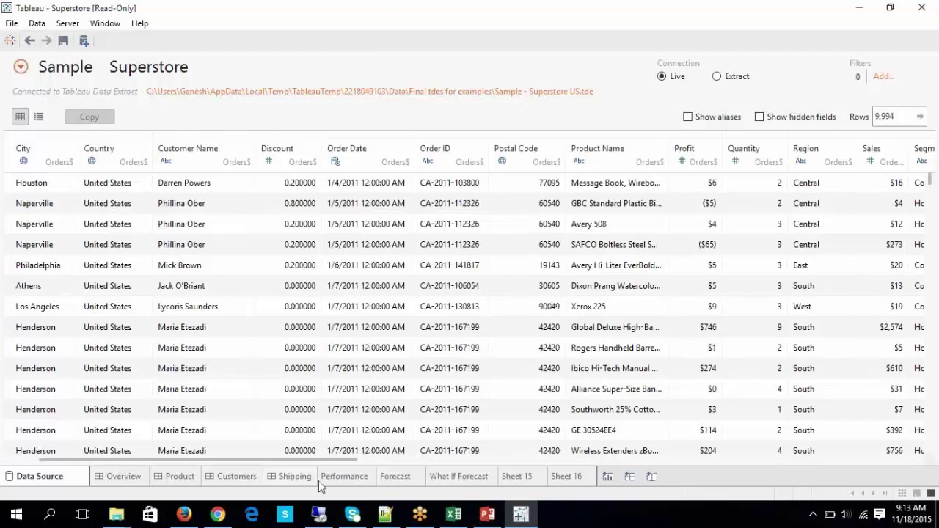
click(518, 476)
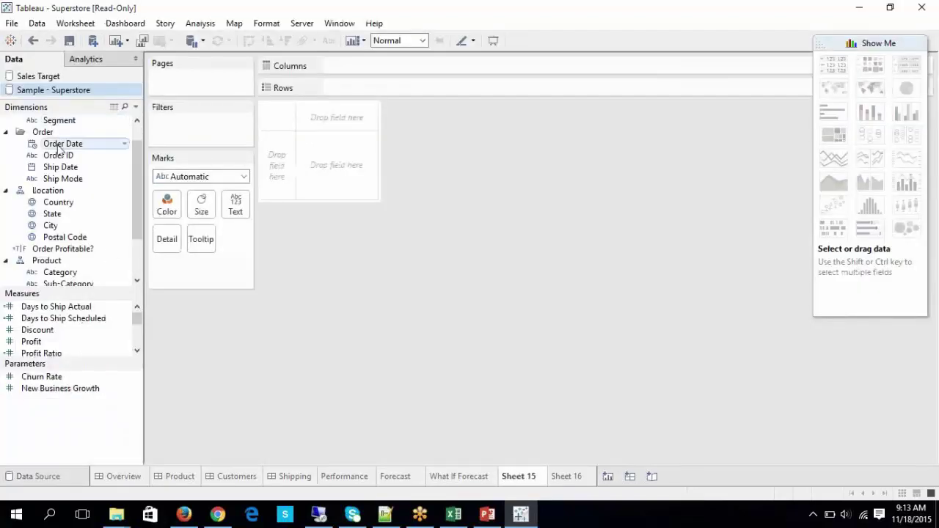
click(114, 107)
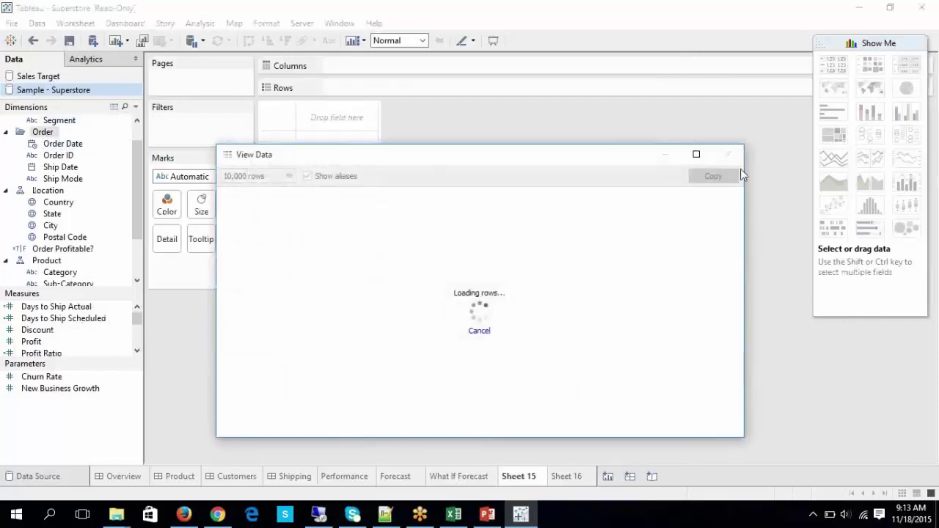
click(732, 156)
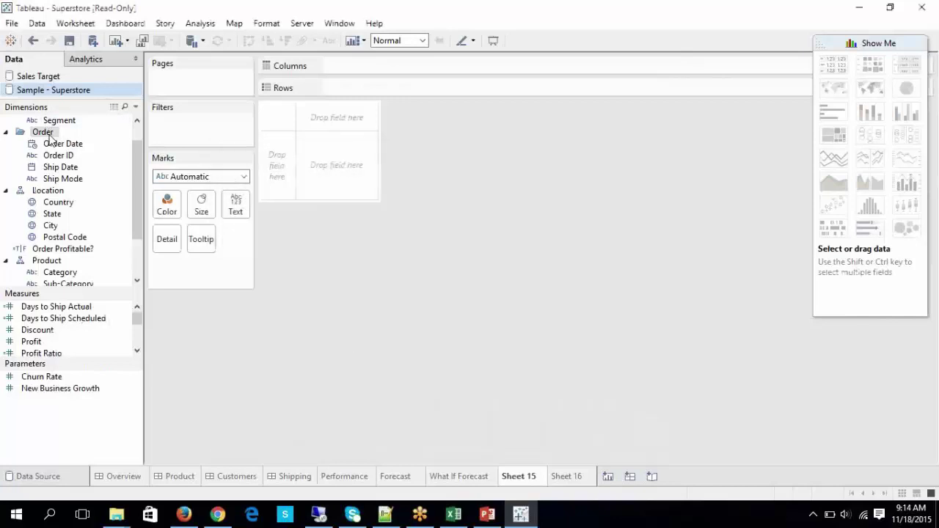
Step: Review the Location, Product and Customer groups in the Superstore dimensions list
click(45, 192)
click(52, 271)
click(47, 259)
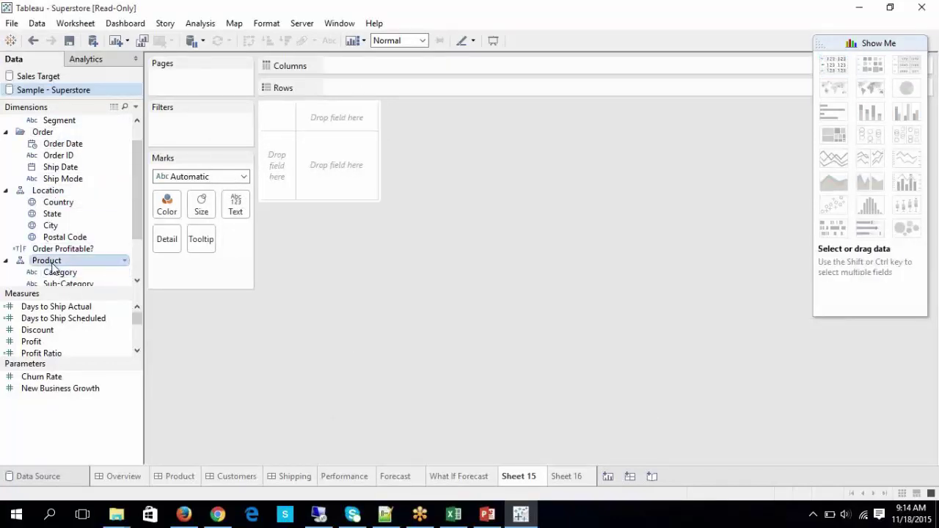
scroll(78, 211, down, 2)
scroll(79, 217, up, 3)
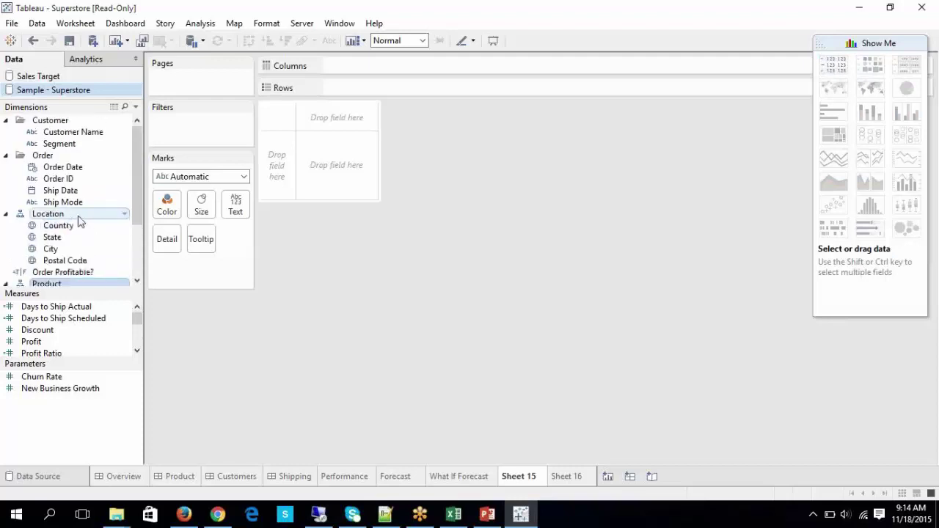
click(53, 121)
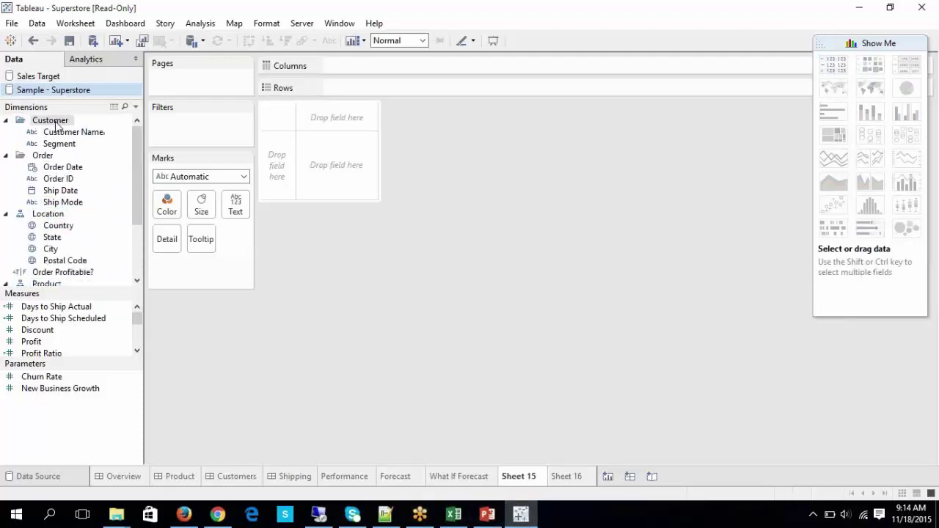
Step: Switch to the Excel notes and browse from the connection and join topics to the Headers section around row 131
click(453, 513)
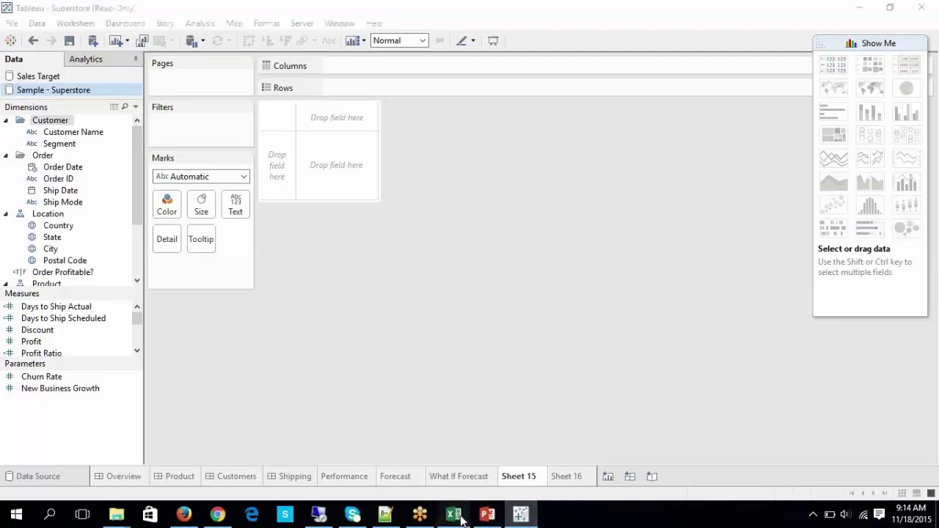
scroll(535, 368, up, 16)
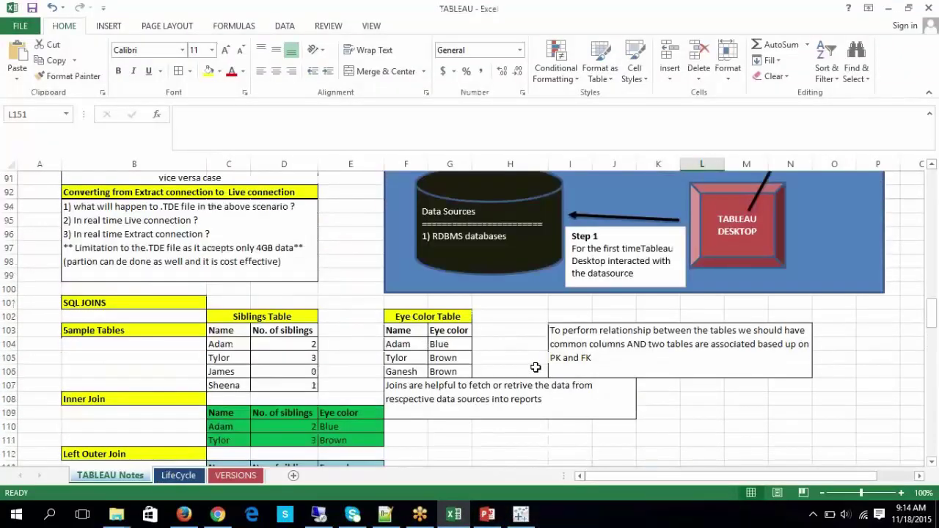
scroll(534, 368, up, 6)
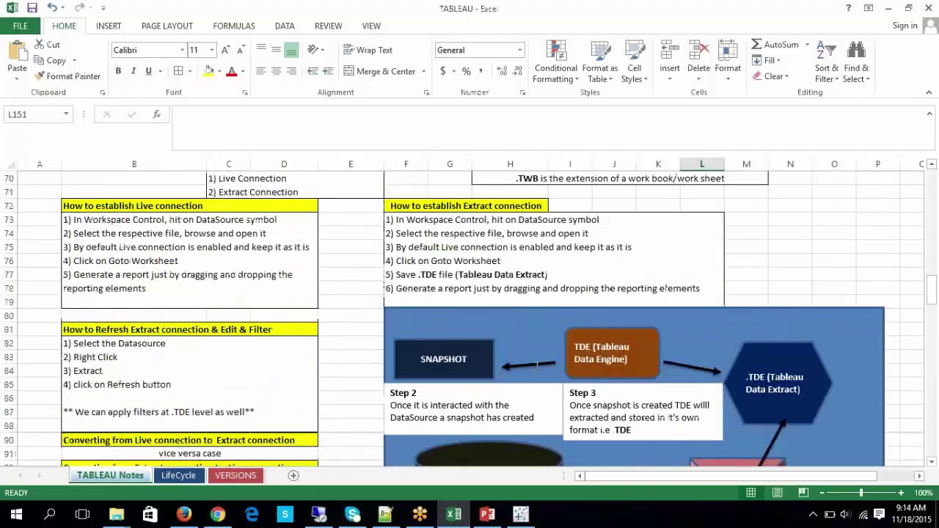
scroll(535, 368, down, 2)
scroll(536, 368, down, 15)
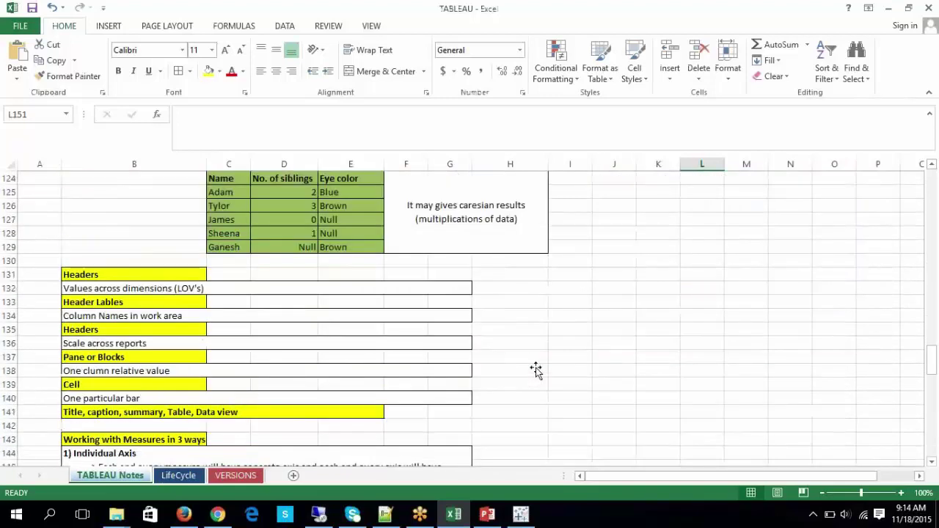
scroll(535, 368, down, 2)
click(653, 342)
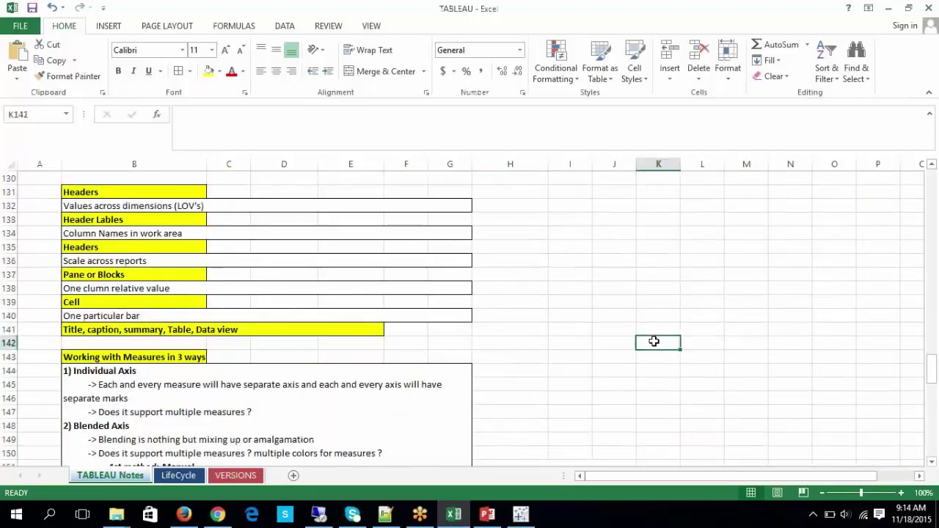